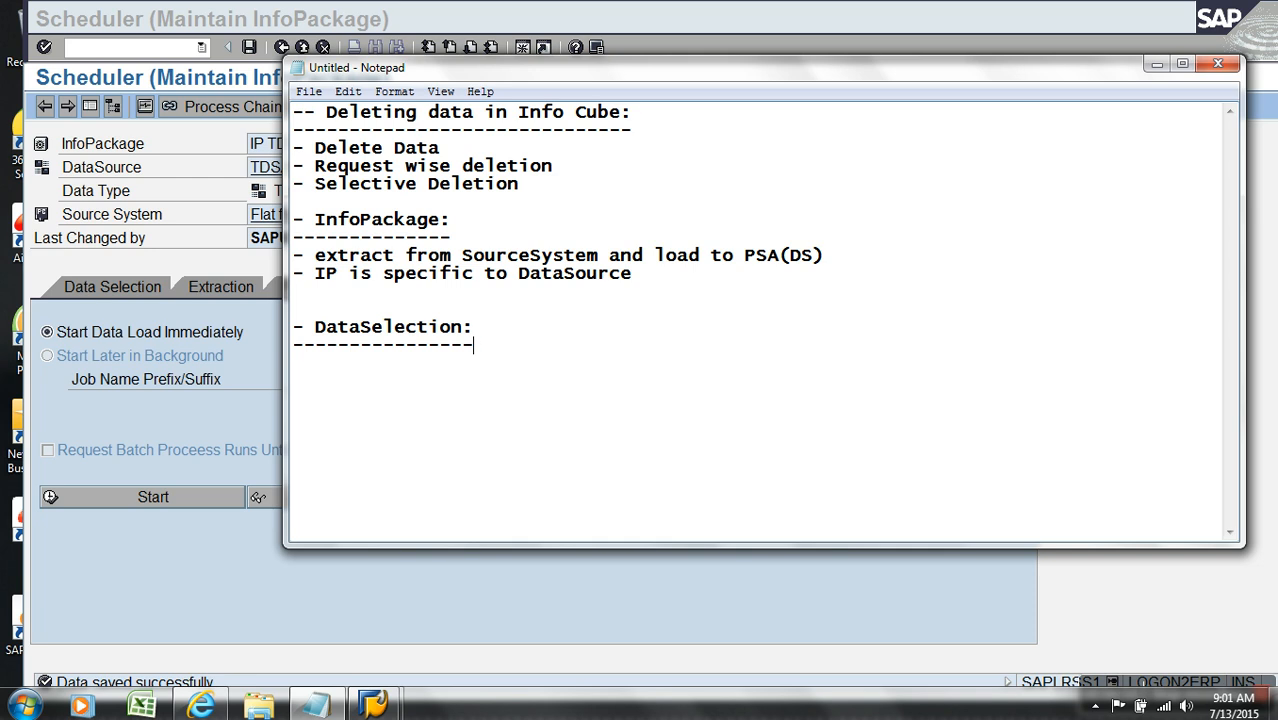
Step: Switch to the SAP Scheduler and review the data selection settings of the IP TD LOAD InfoPackage
left_click(347, 616)
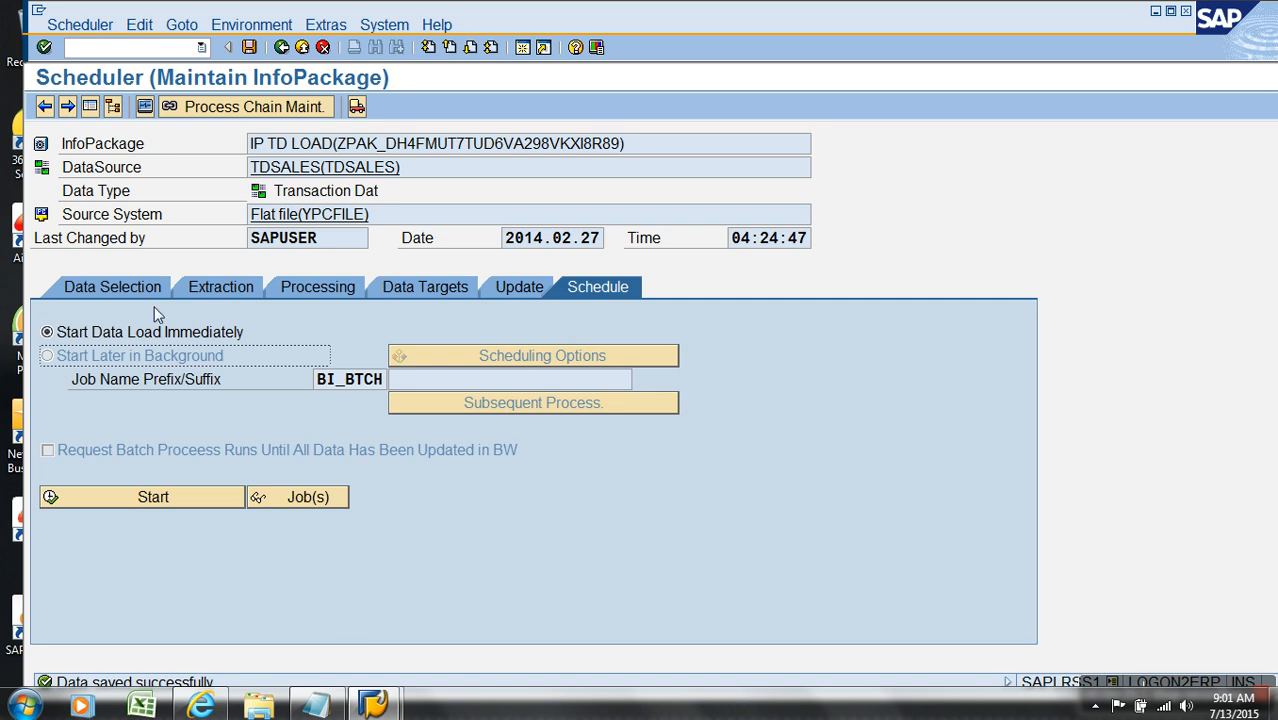
left_click(138, 286)
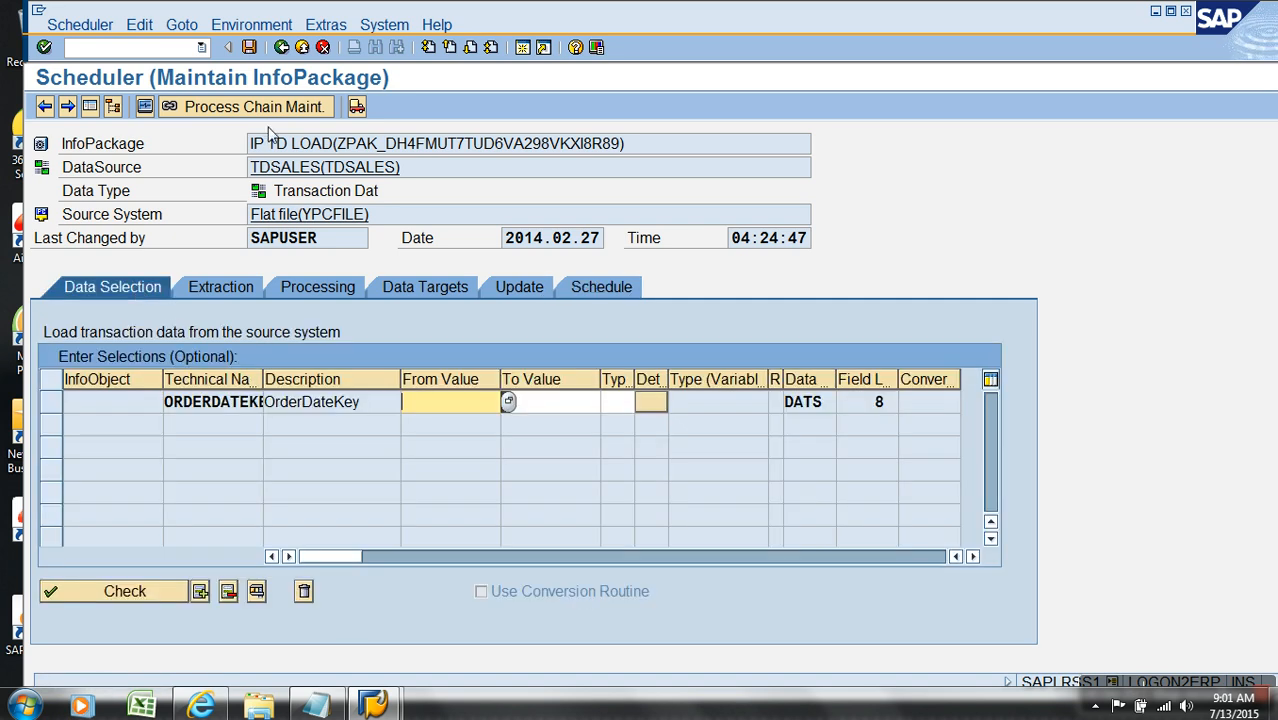
left_click(294, 48)
right_click(356, 277)
left_click(418, 466)
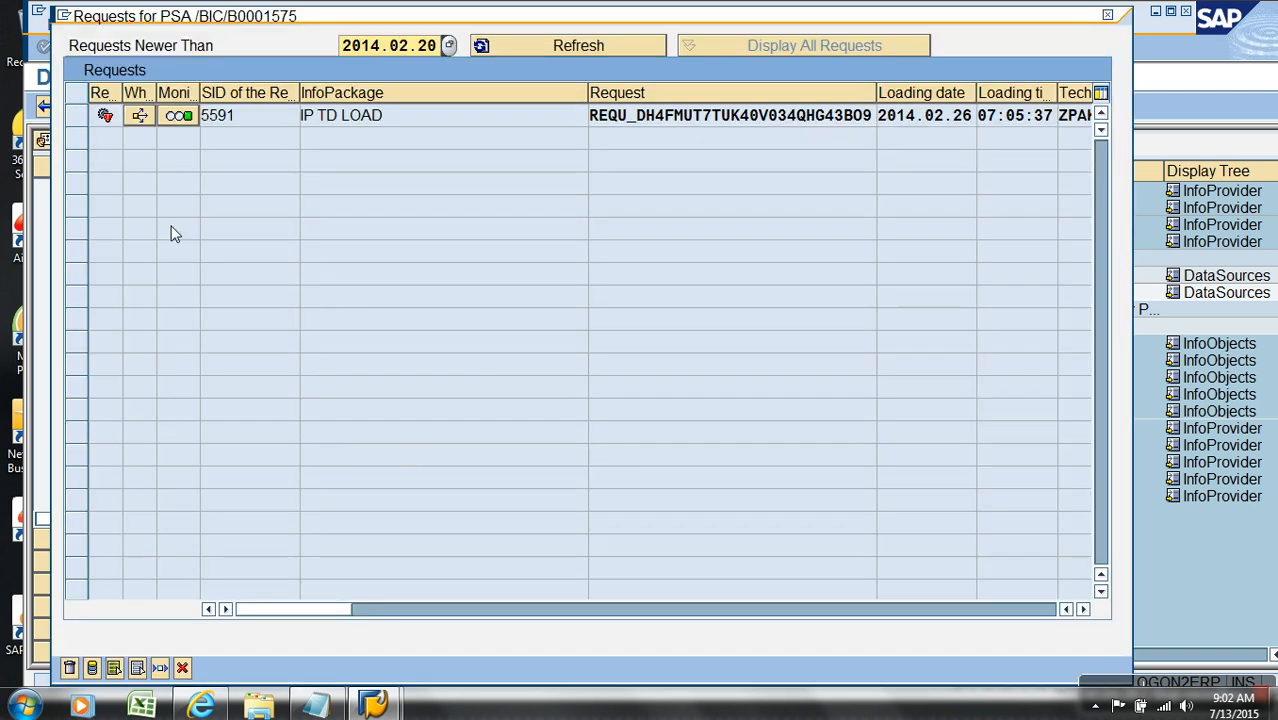
left_click(77, 115)
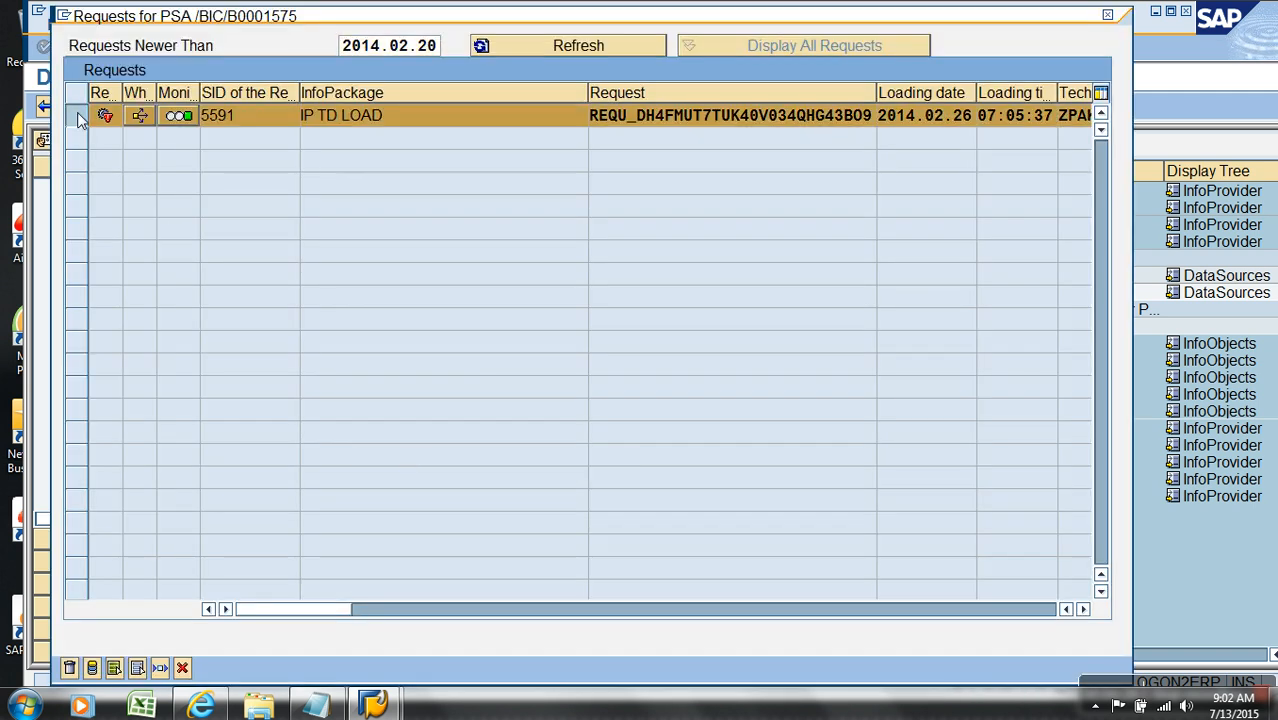
left_click(182, 668)
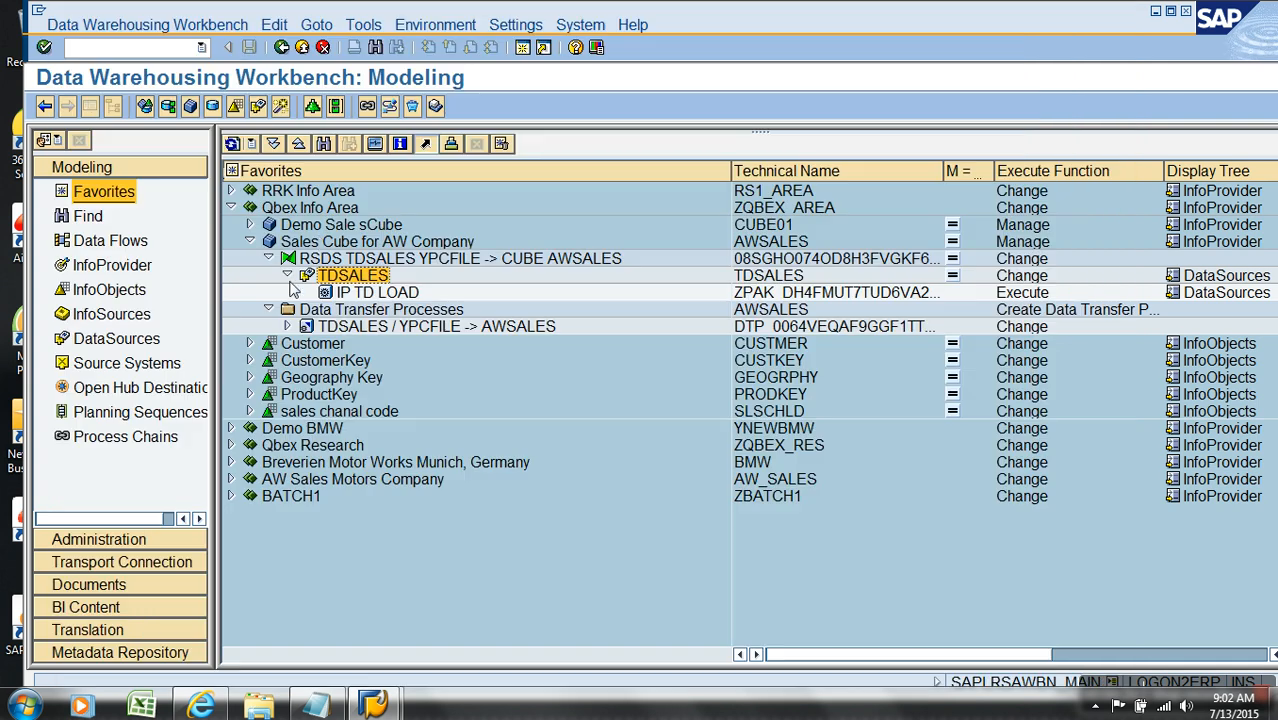
Step: Delete the IP TD LOAD request from the PSA of the TDSALES DataSource
left_click(330, 241)
left_click(366, 279)
right_click(361, 274)
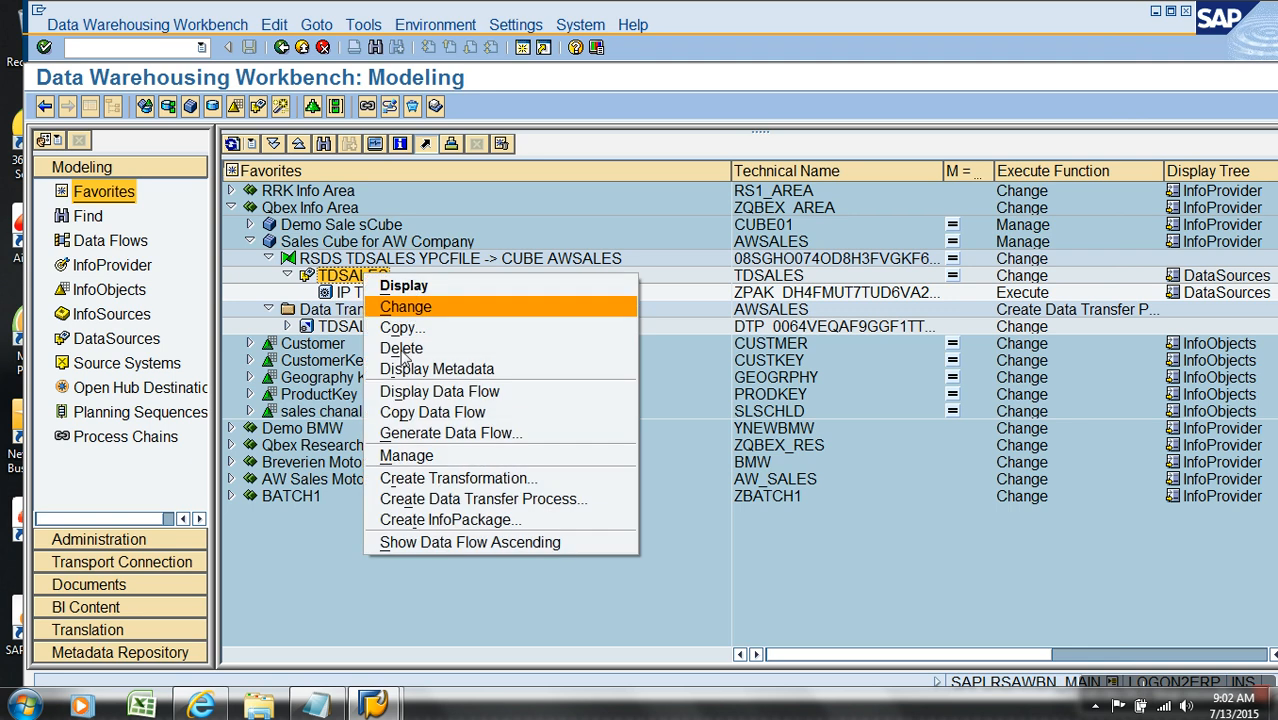
left_click(428, 458)
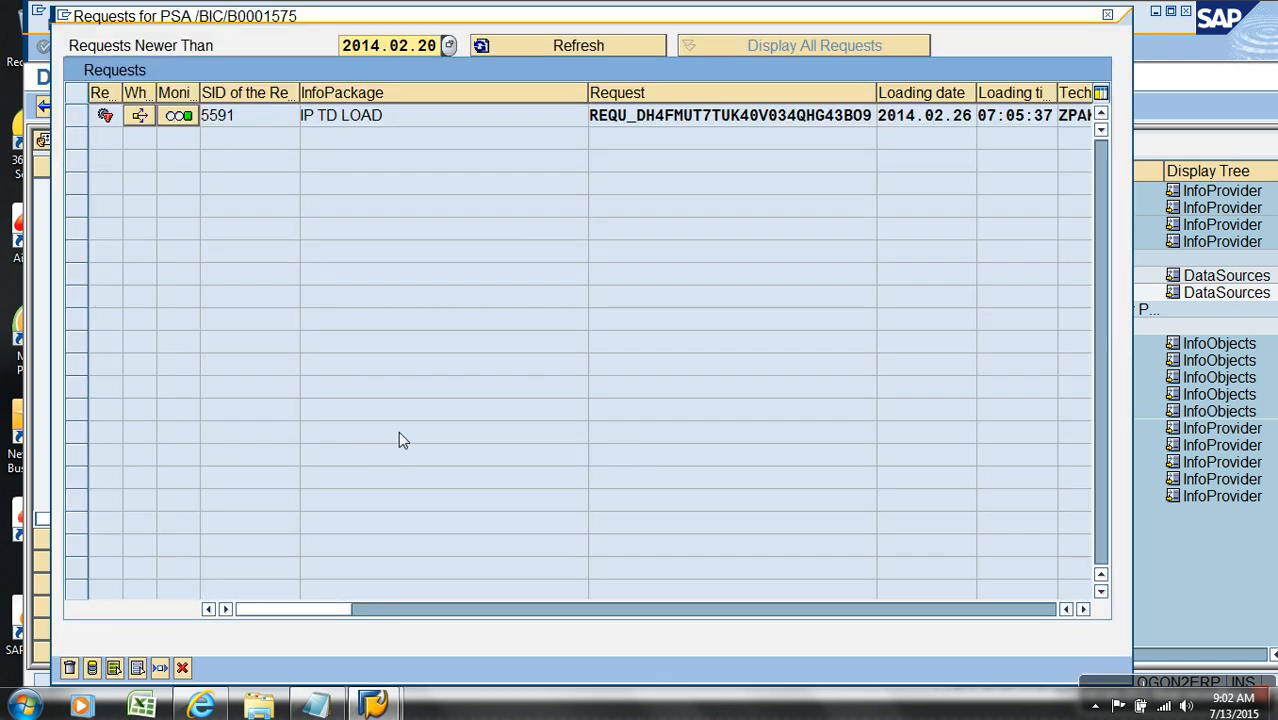
left_click(77, 116)
left_click(69, 668)
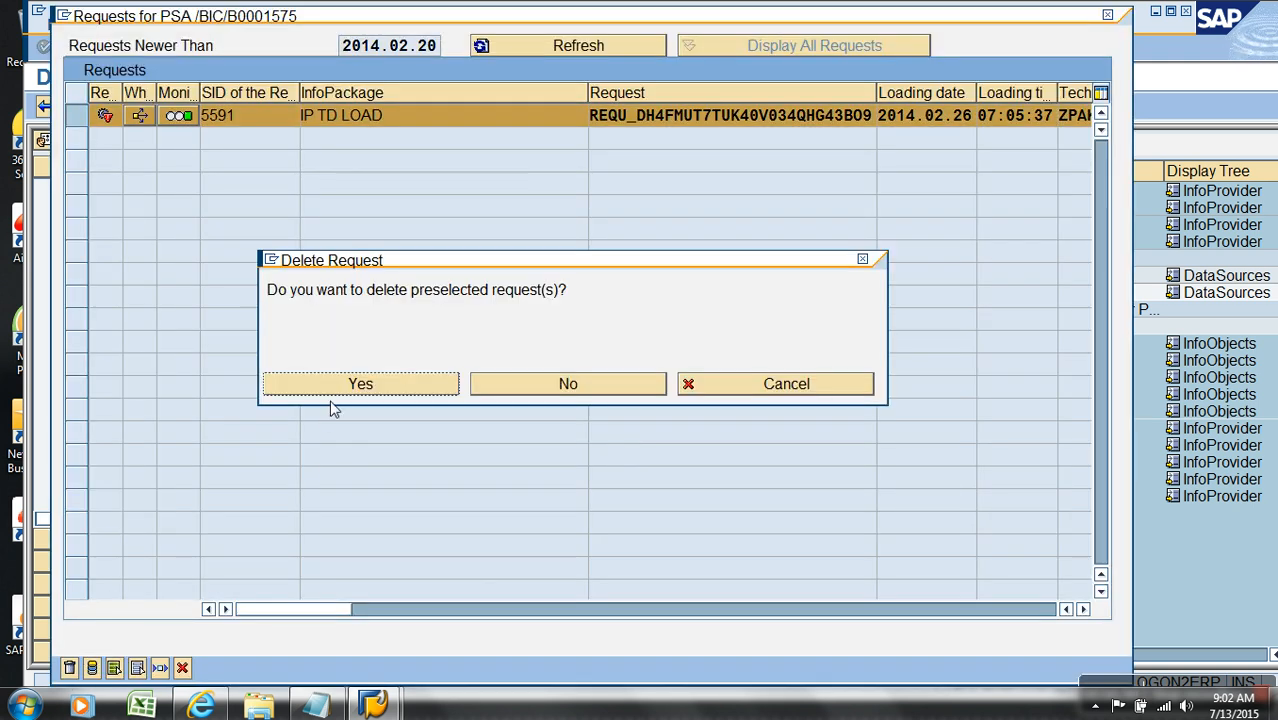
left_click(340, 386)
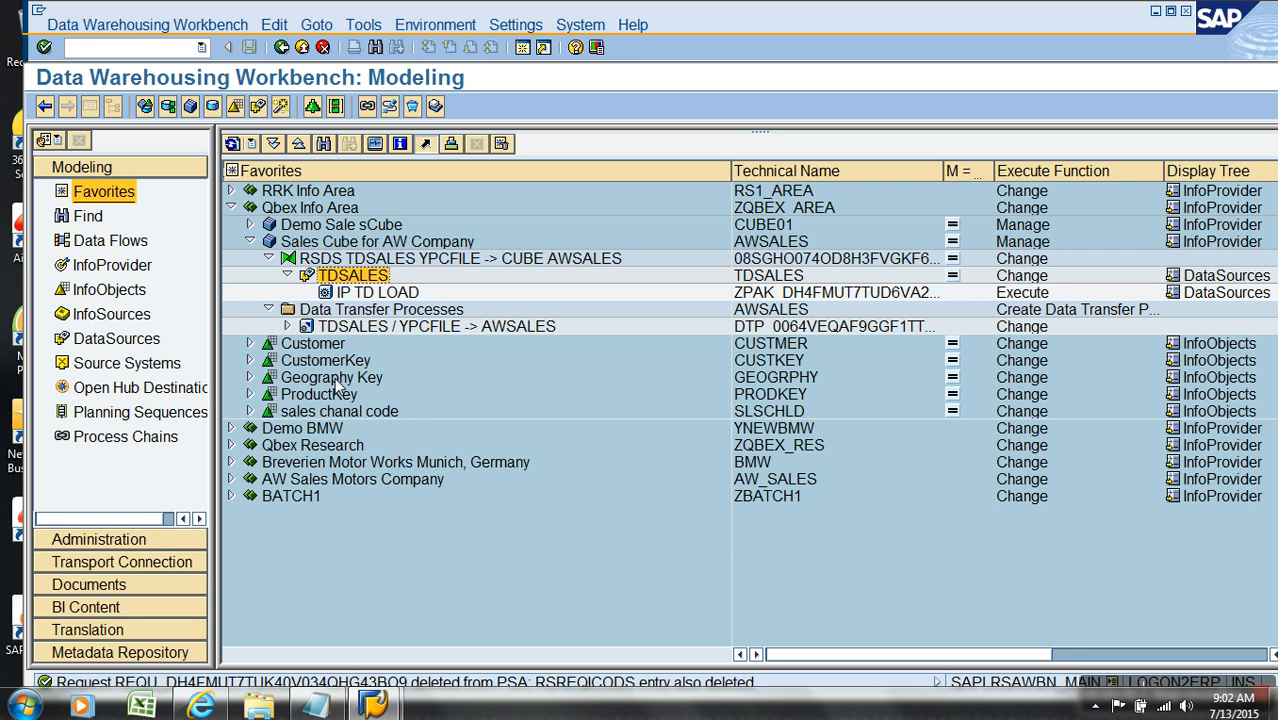
Step: Open the IP TD LOAD InfoPackage and examine which field is offered for data selection
double_click(388, 295)
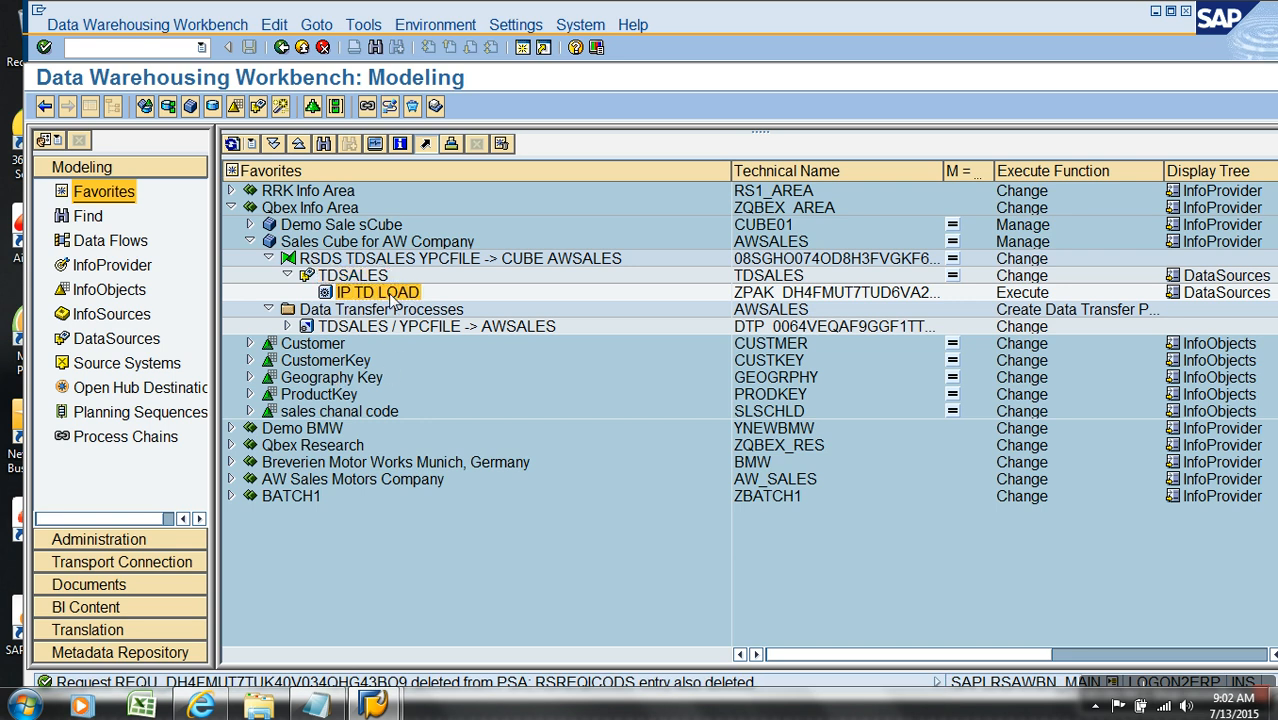
left_click(97, 110)
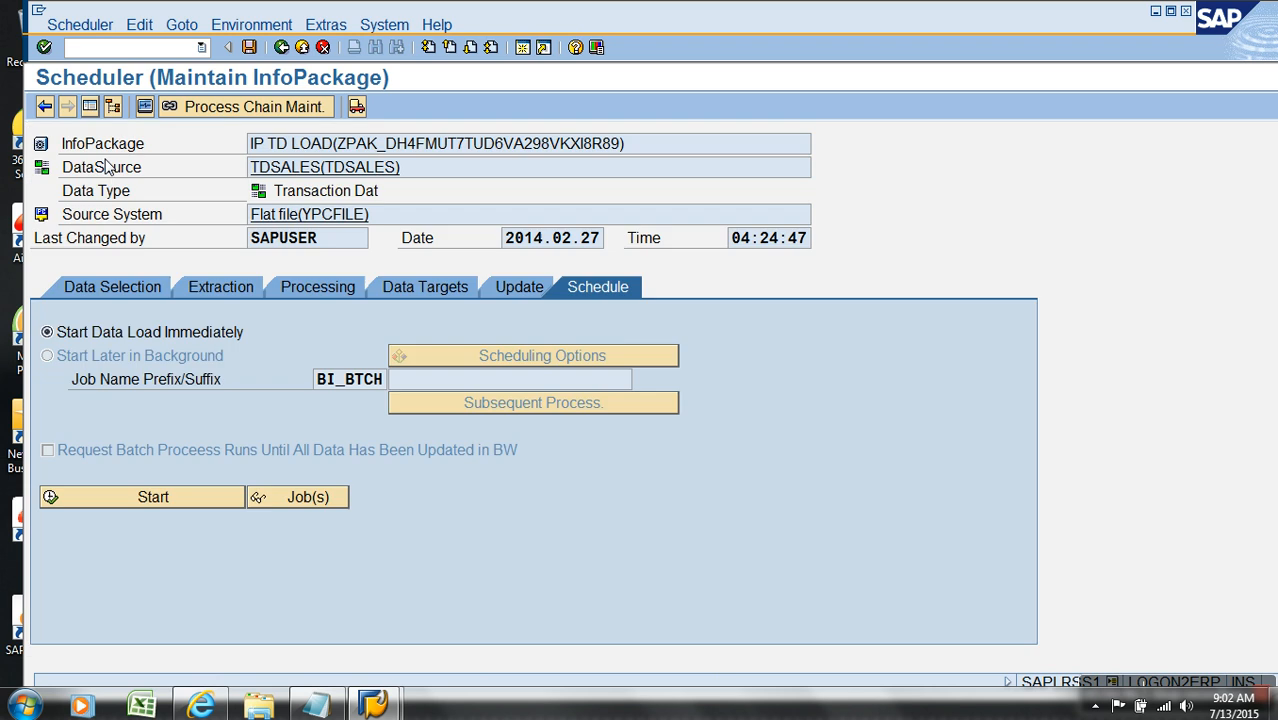
left_click(108, 290)
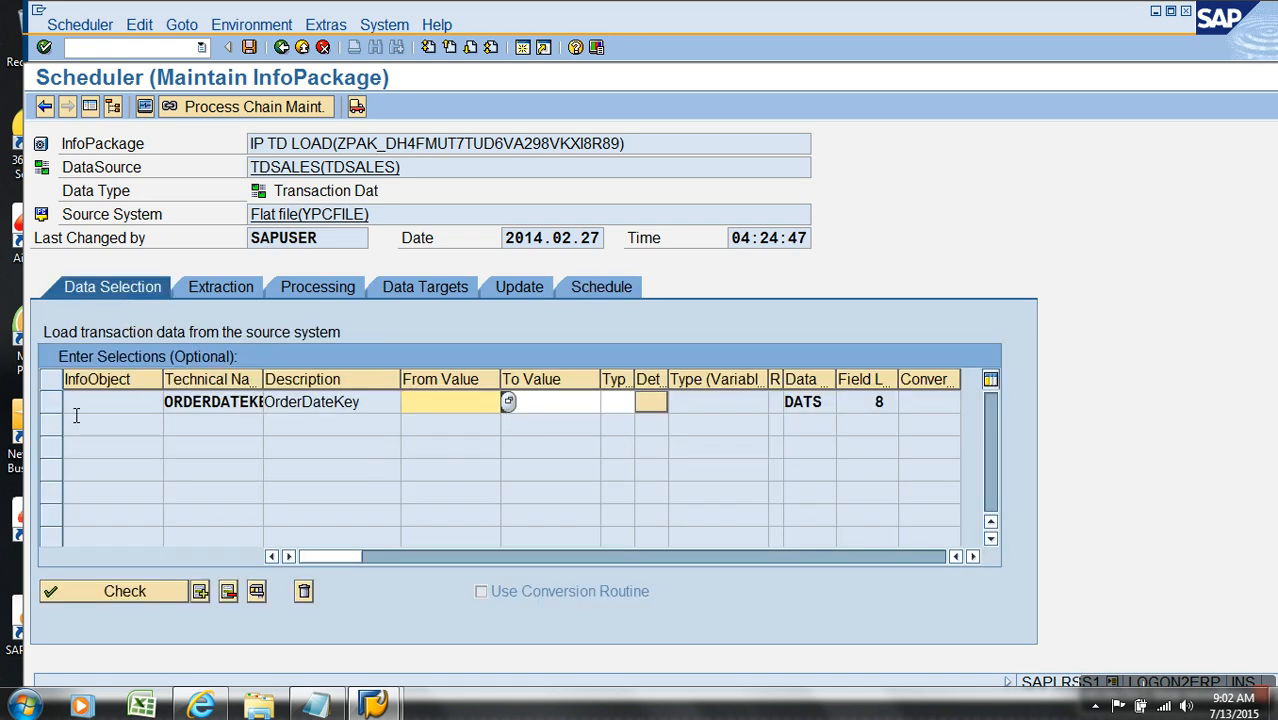
left_click(366, 403)
left_click_drag(366, 405, 148, 402)
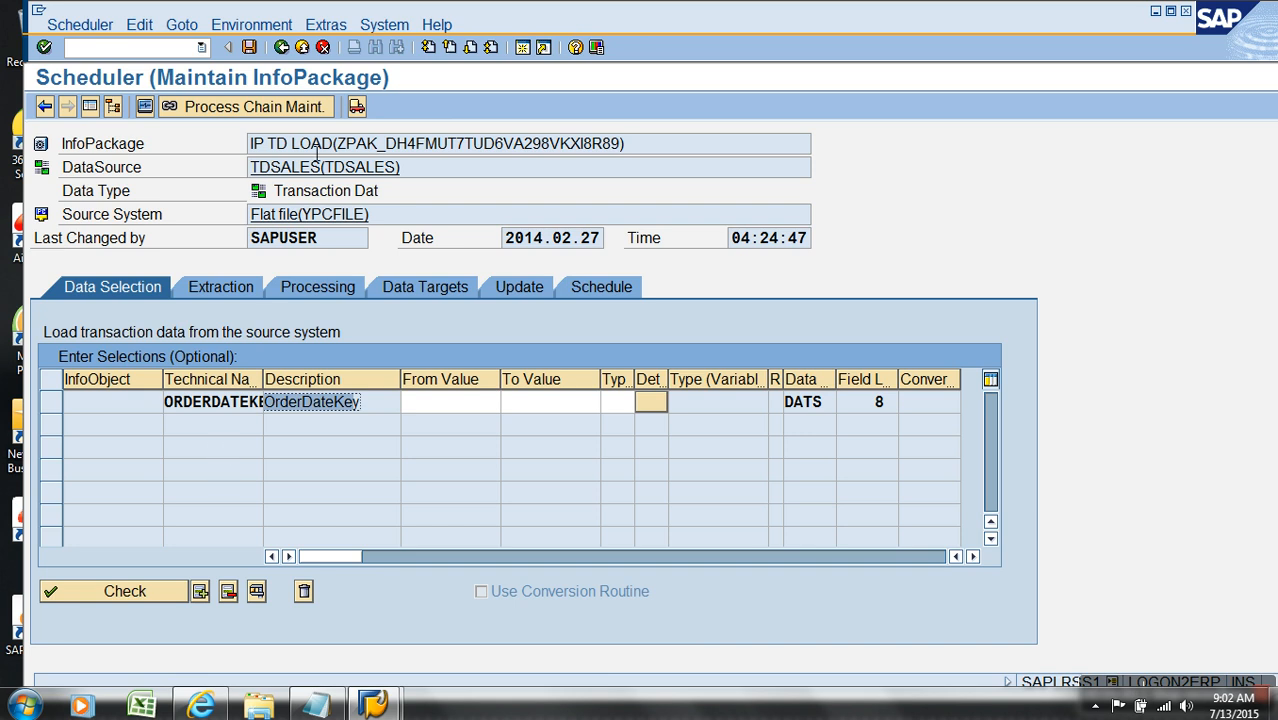
left_click(323, 48)
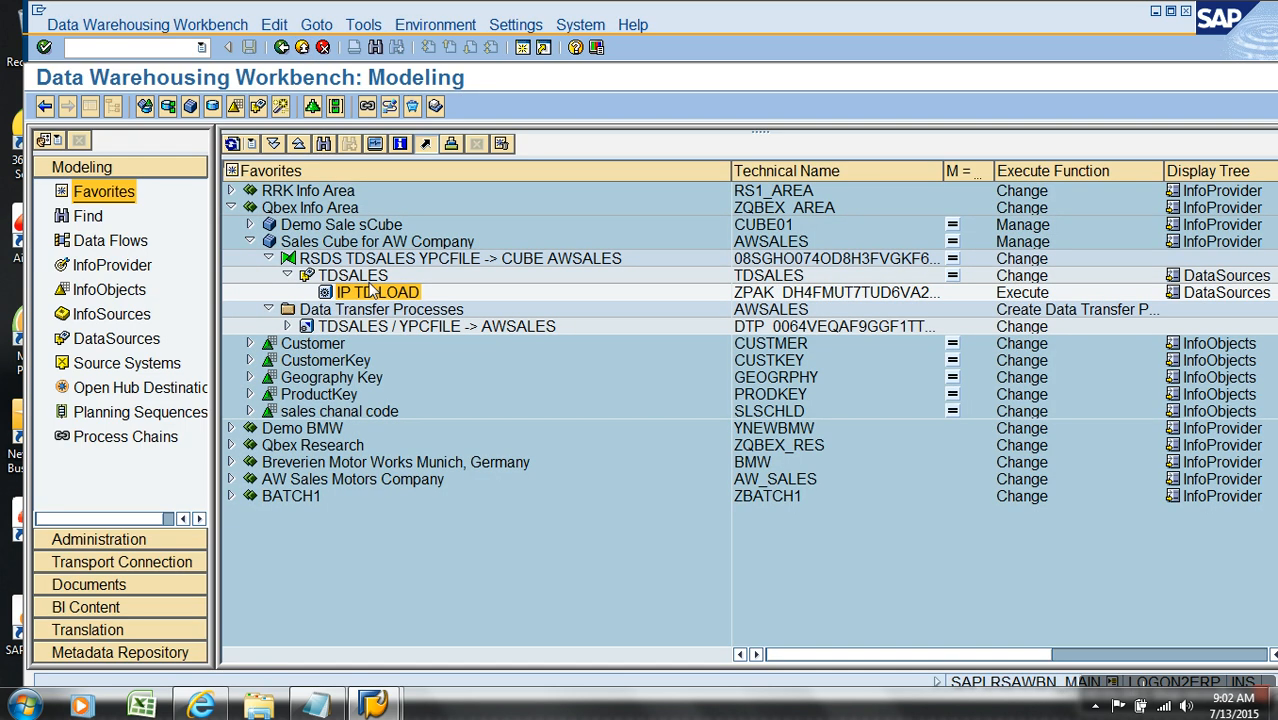
Step: Open the TDSALES DataSource for changing and clear the selection flag of the ORDERDATEKEY field
left_click(370, 279)
right_click(370, 279)
left_click(398, 300)
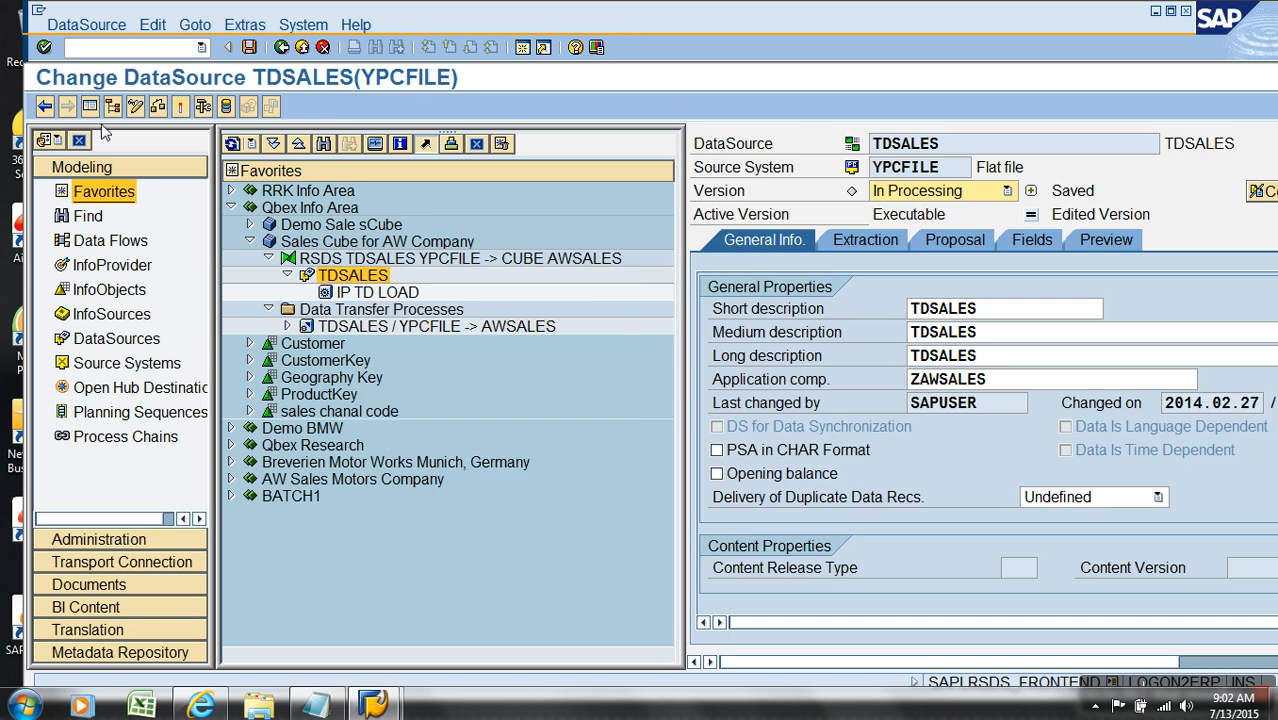
left_click(90, 108)
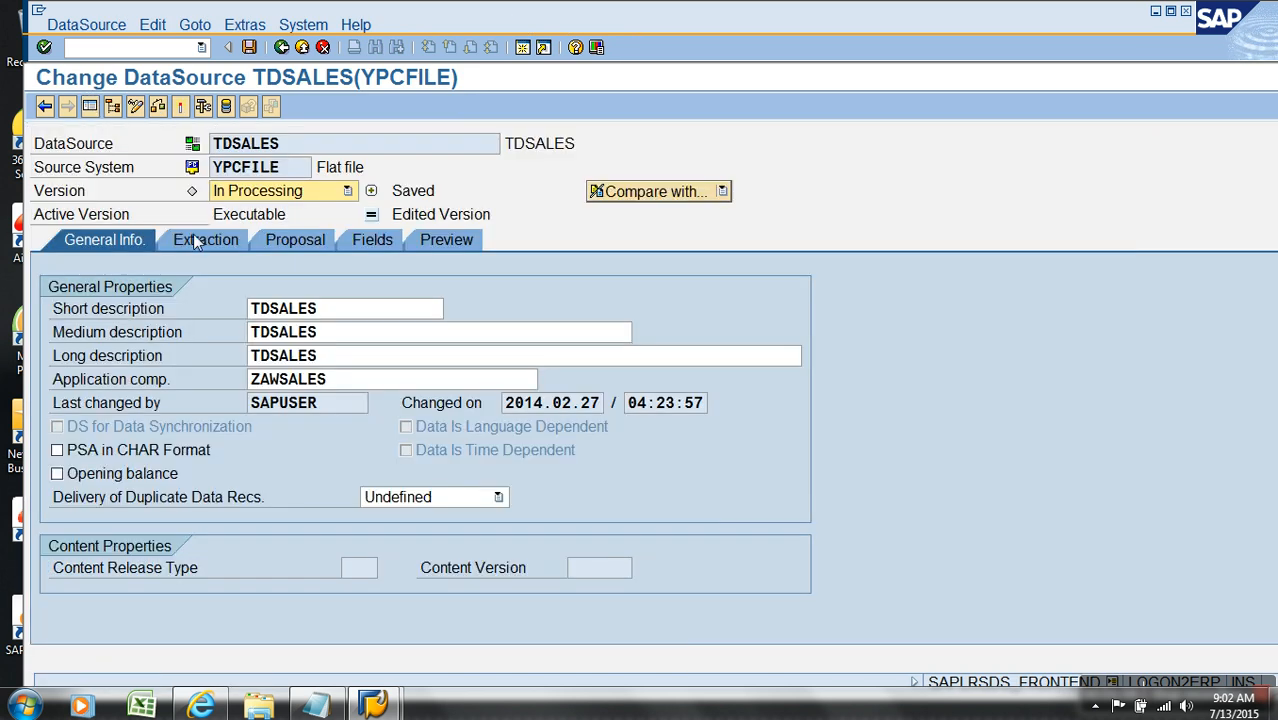
left_click(360, 240)
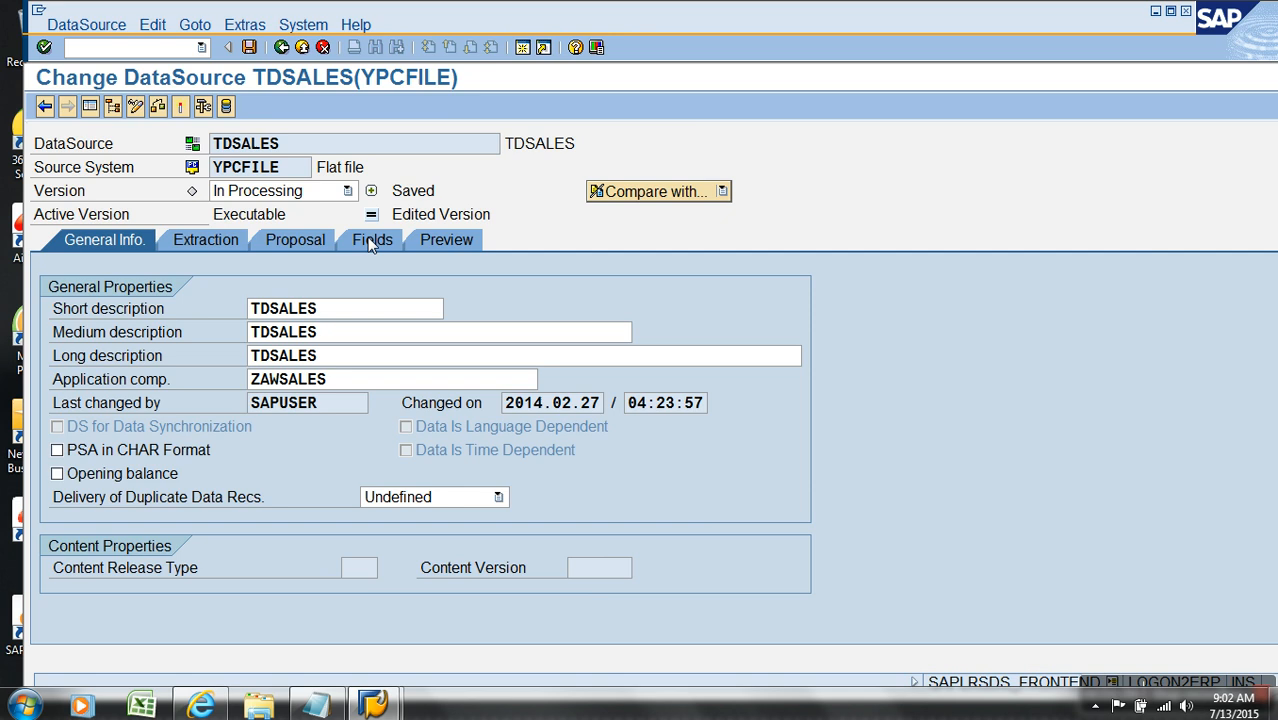
left_click(1154, 356)
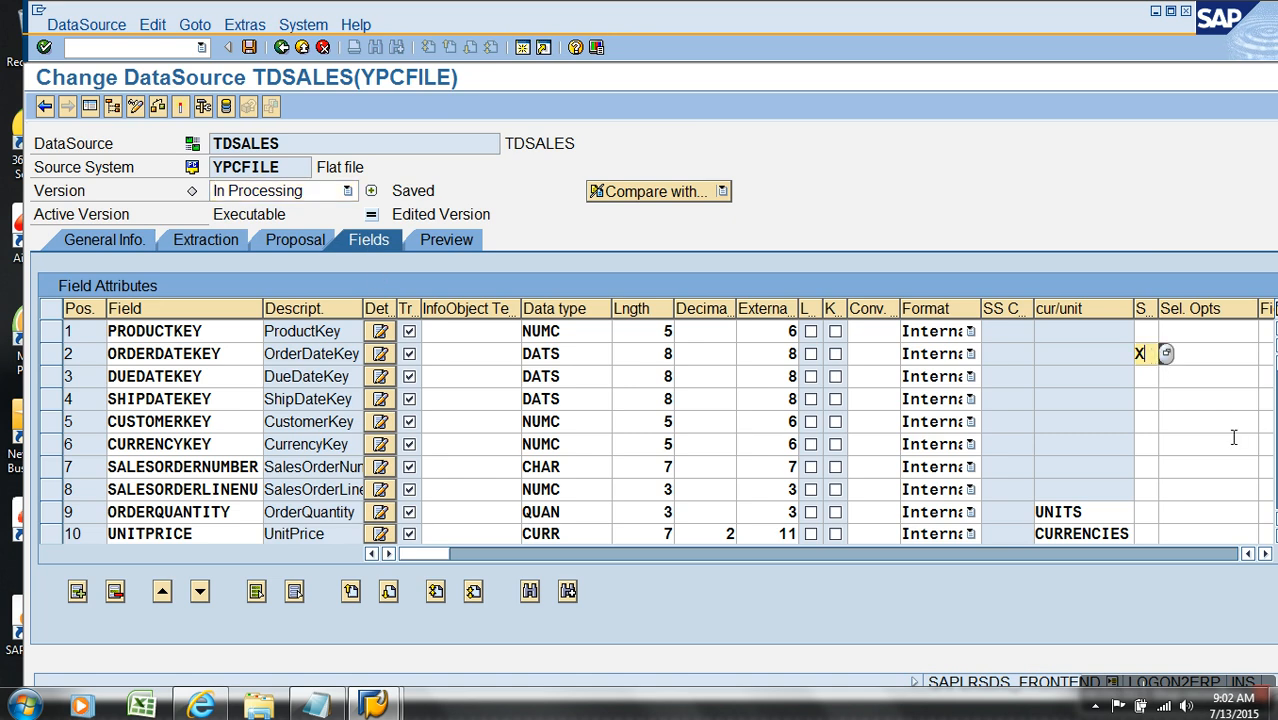
key("BackSpace")
key("Return")
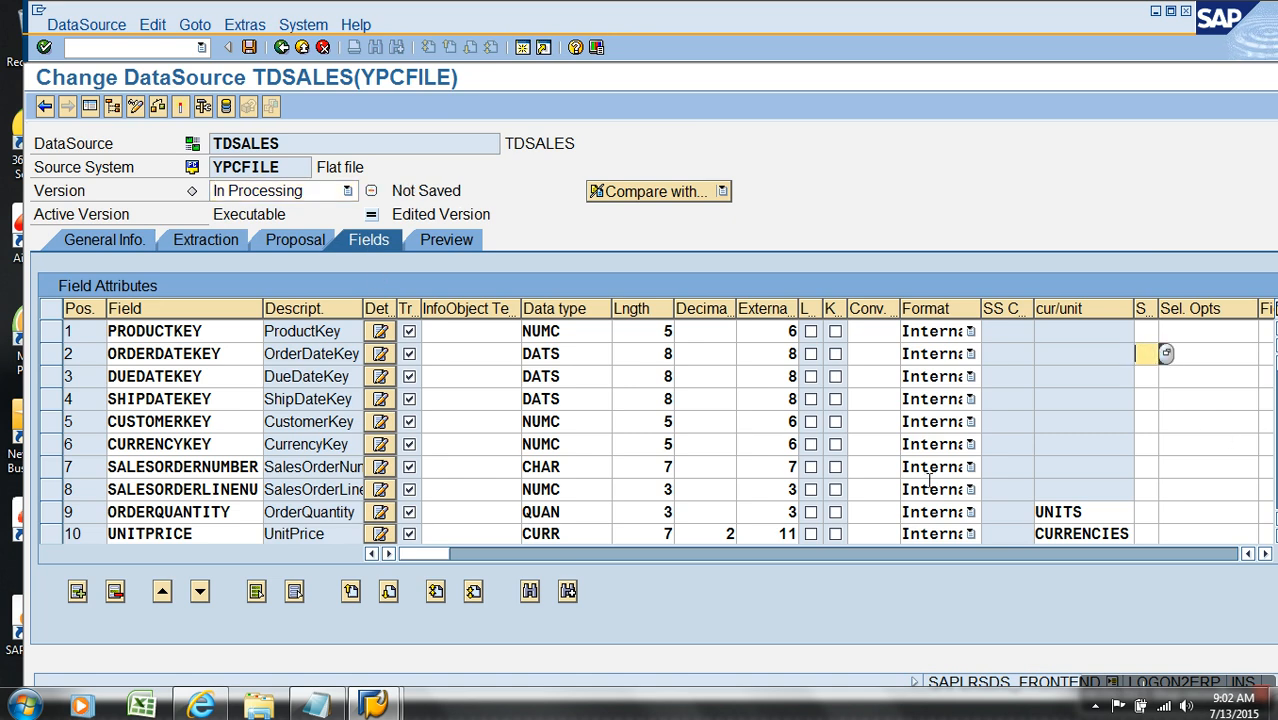
Step: Set the selection flag of the SALESCHANNELCODE field to X (Selection Possible) and activate the TDSALES DataSource
scroll(232, 353, "down", 3)
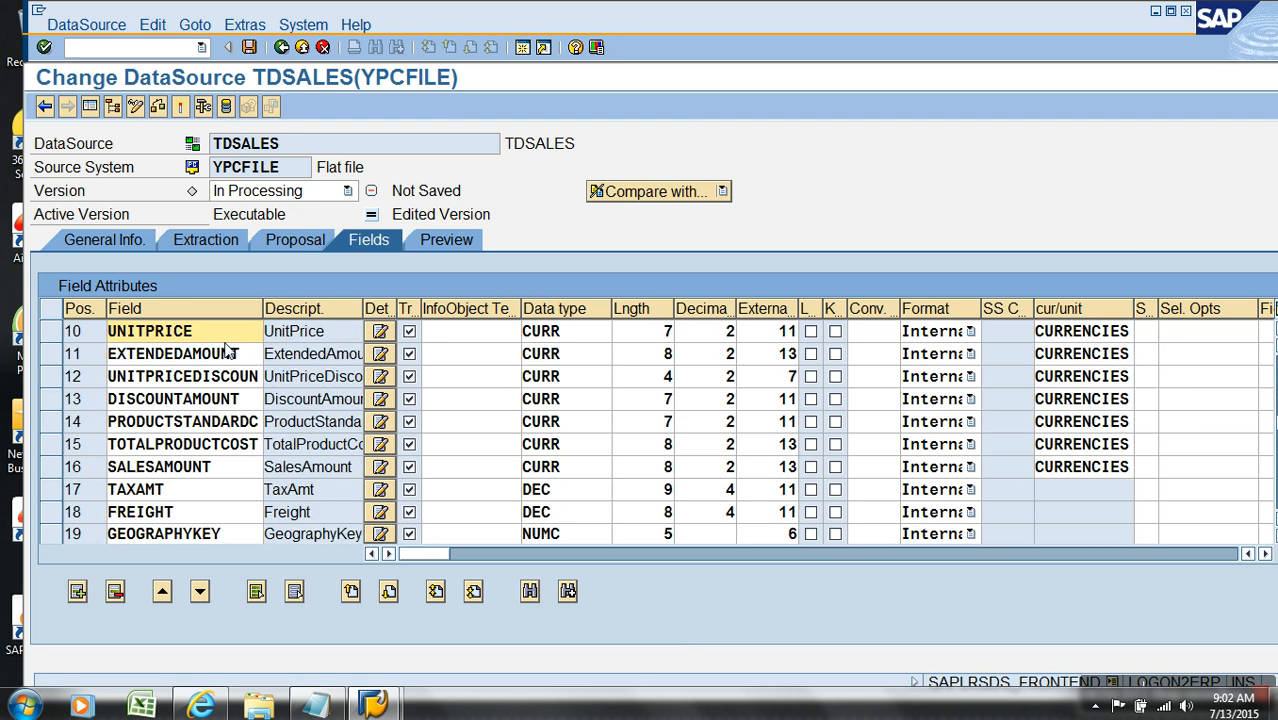
scroll(230, 355, "down", 3)
left_click(244, 360)
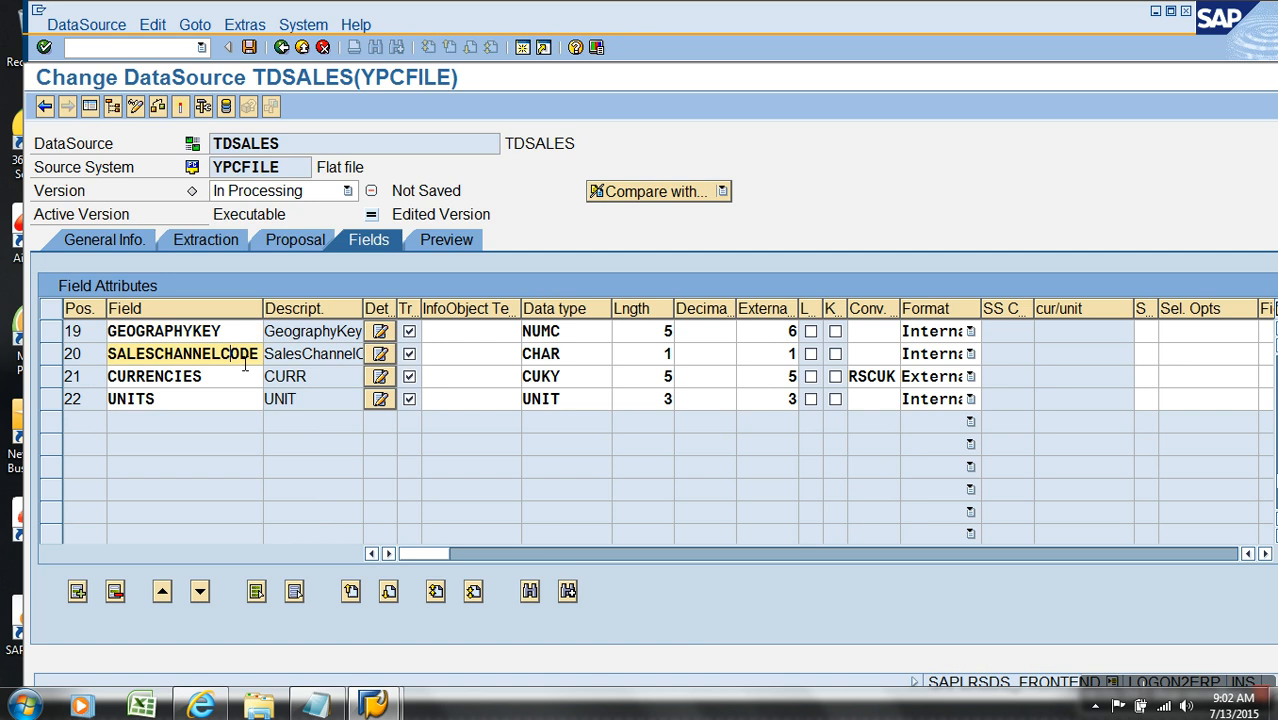
left_click(52, 358)
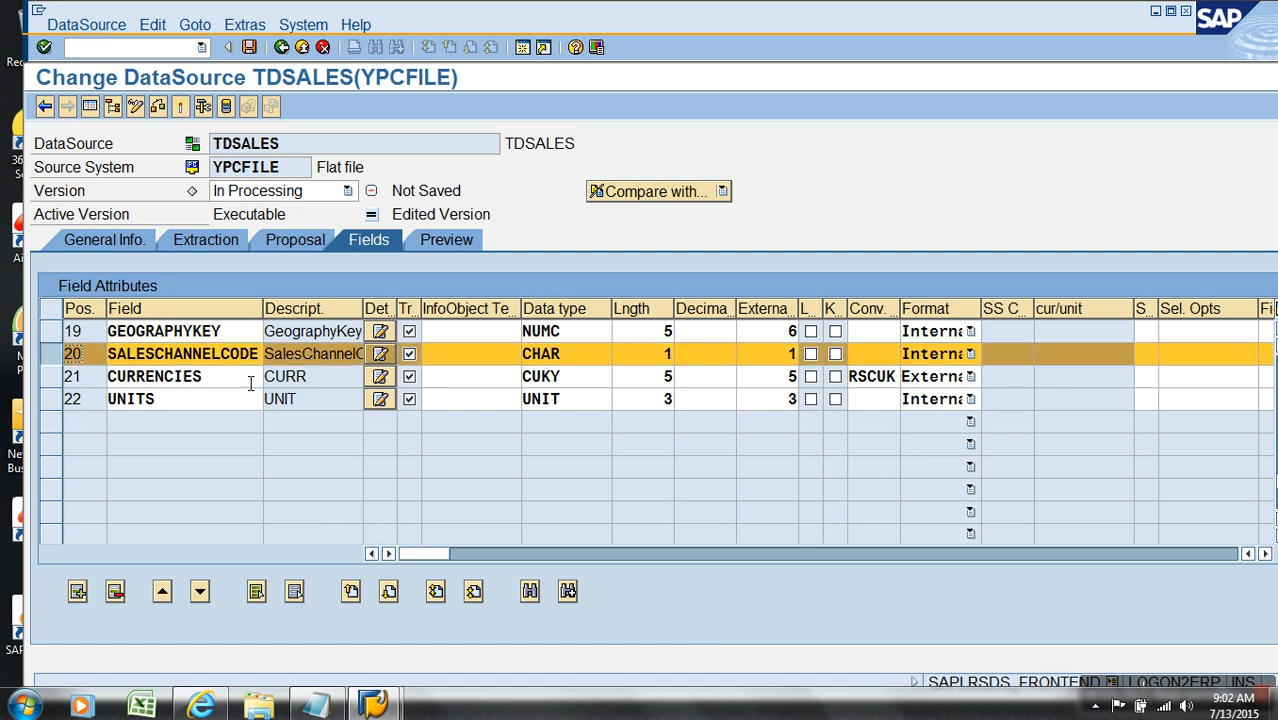
left_click(1148, 357)
left_click(1168, 353)
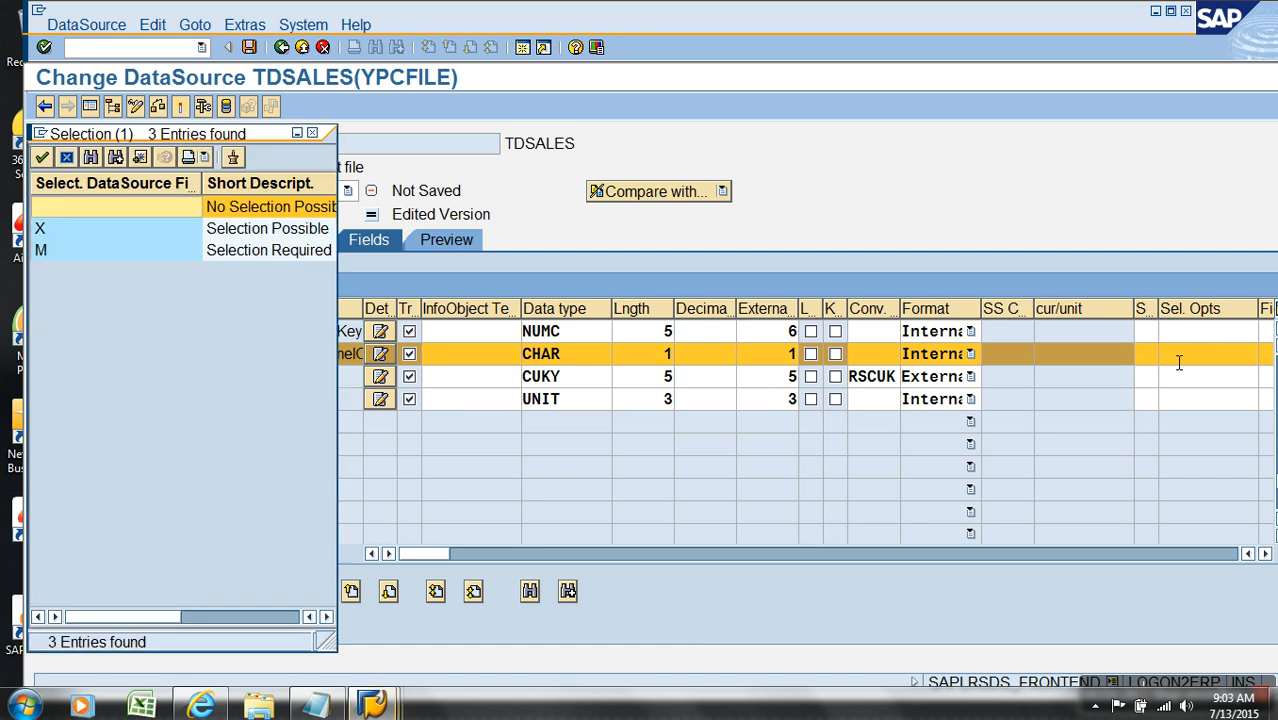
left_click(283, 232)
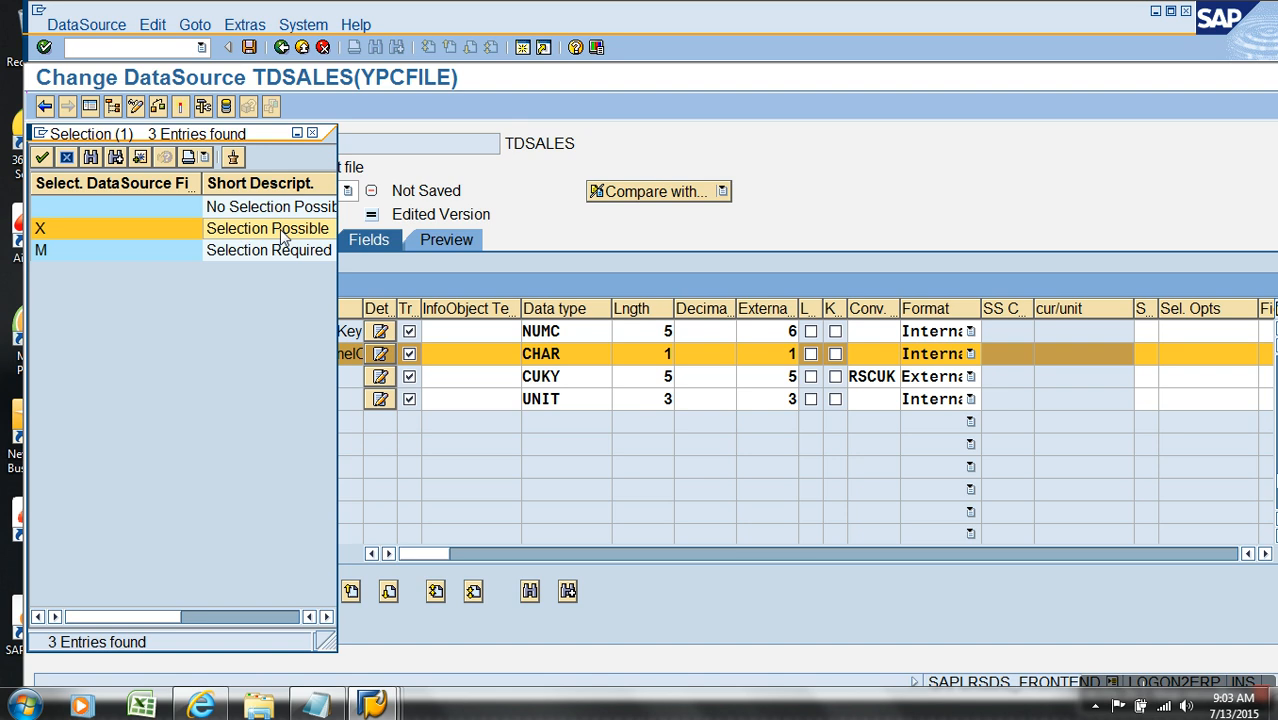
left_click(282, 248)
left_click(285, 236)
left_click(289, 254)
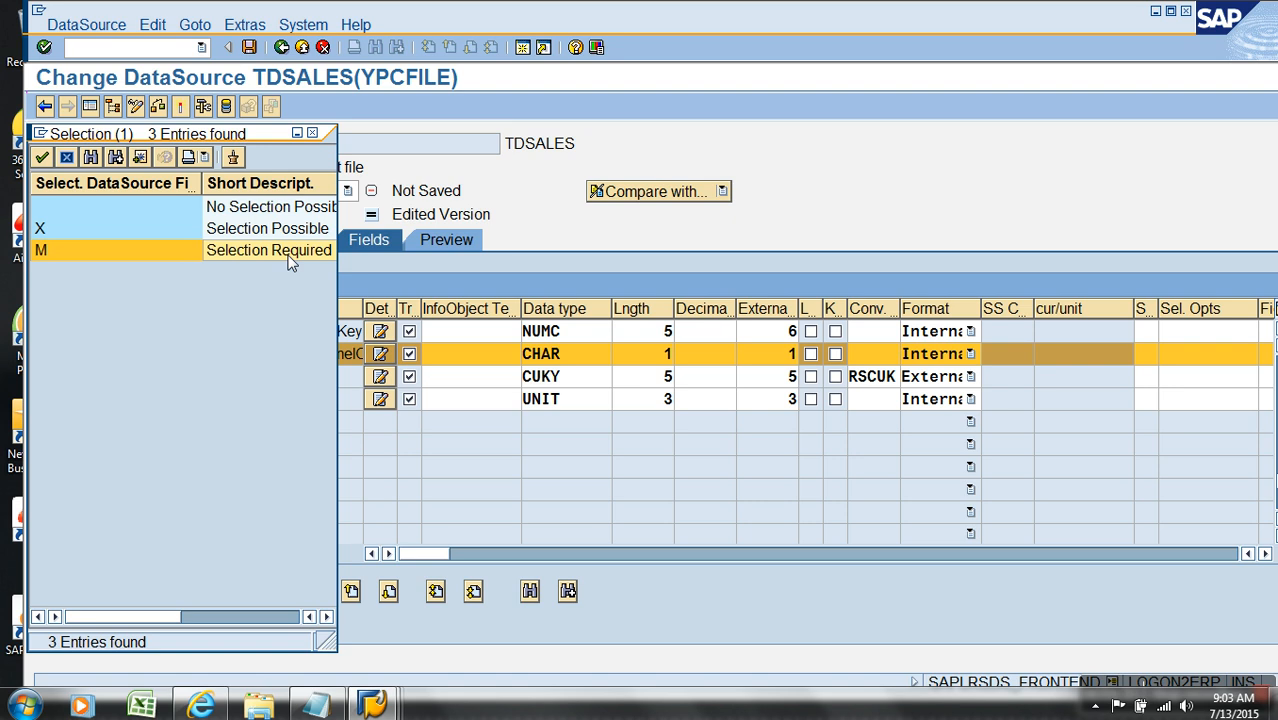
left_click(291, 231)
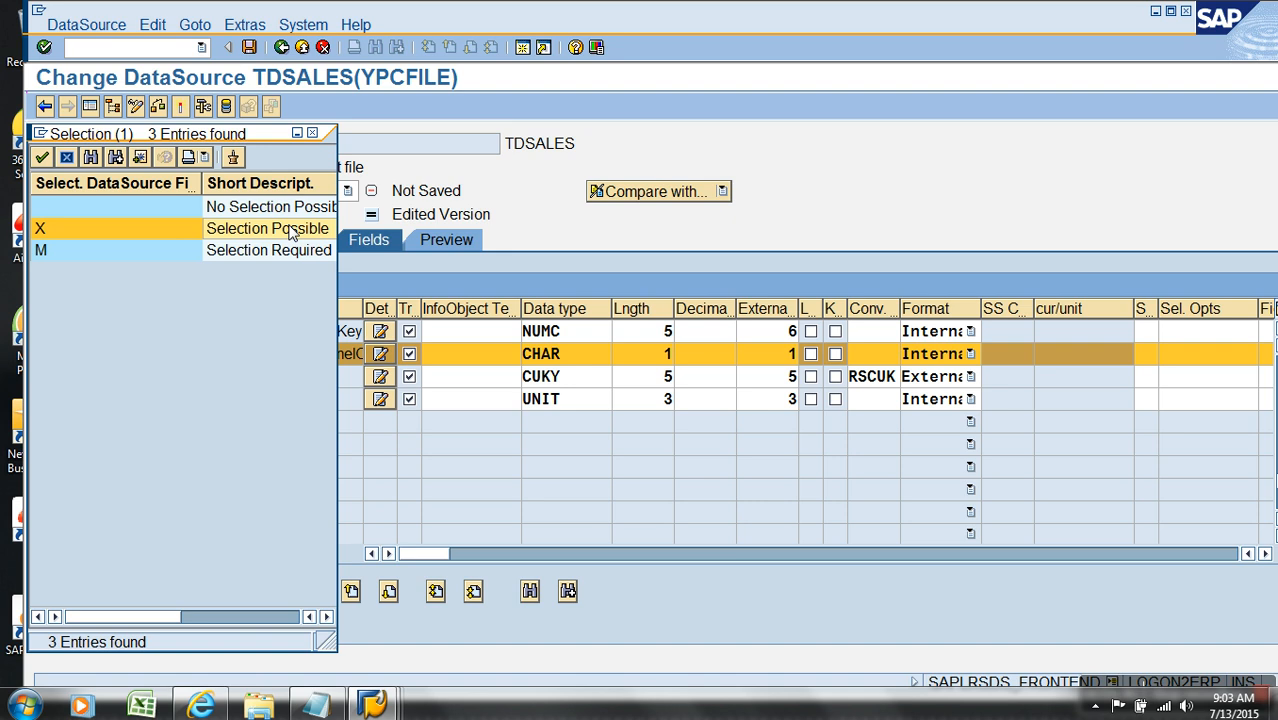
left_click(291, 231)
left_click(46, 160)
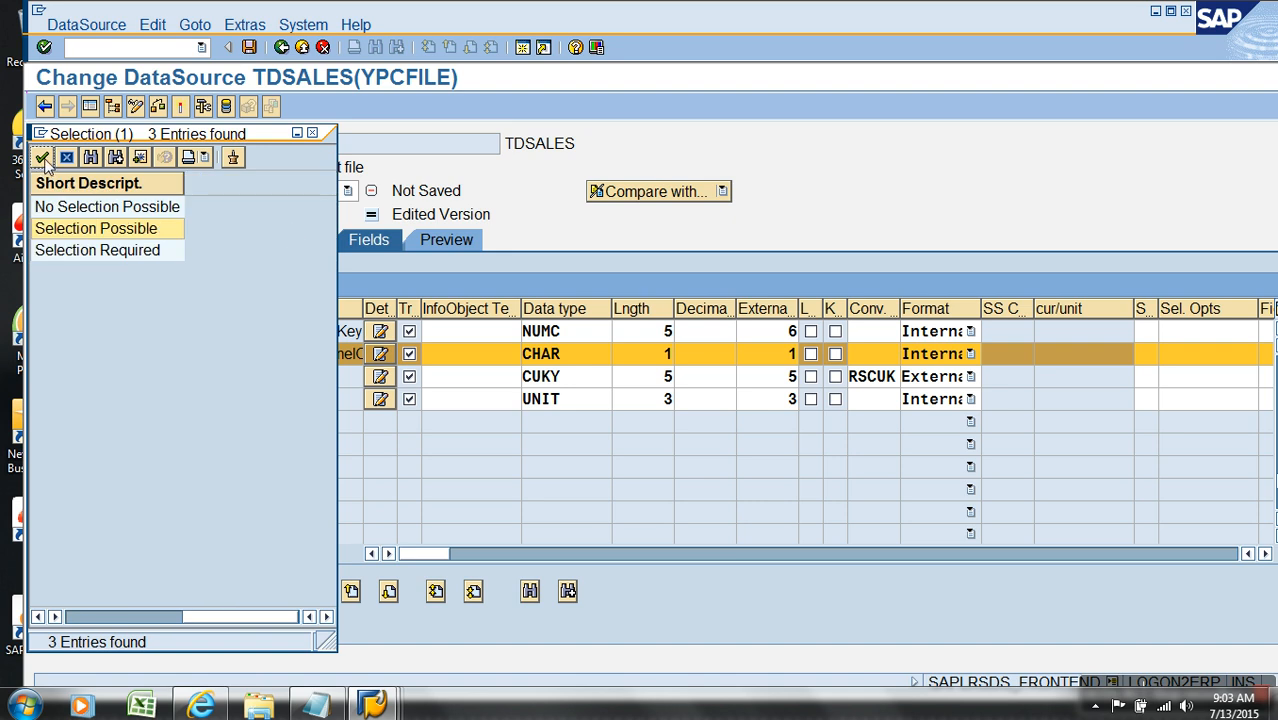
left_click(183, 107)
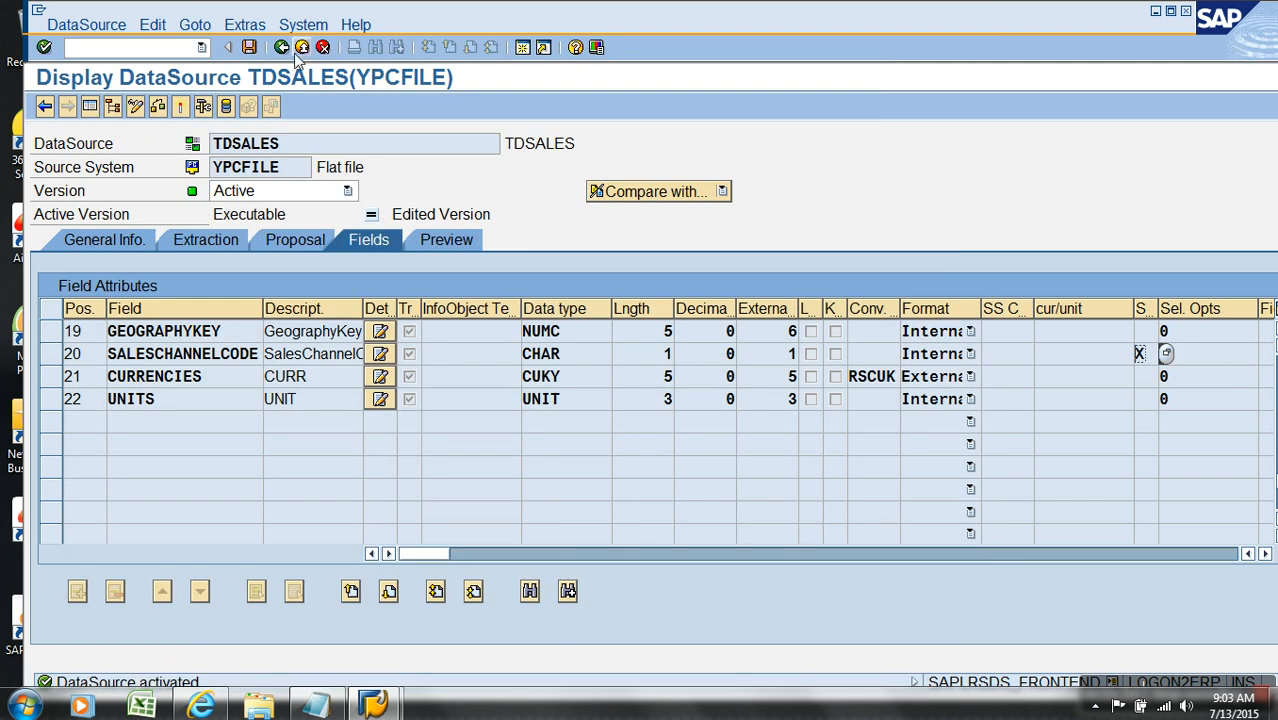
left_click(303, 50)
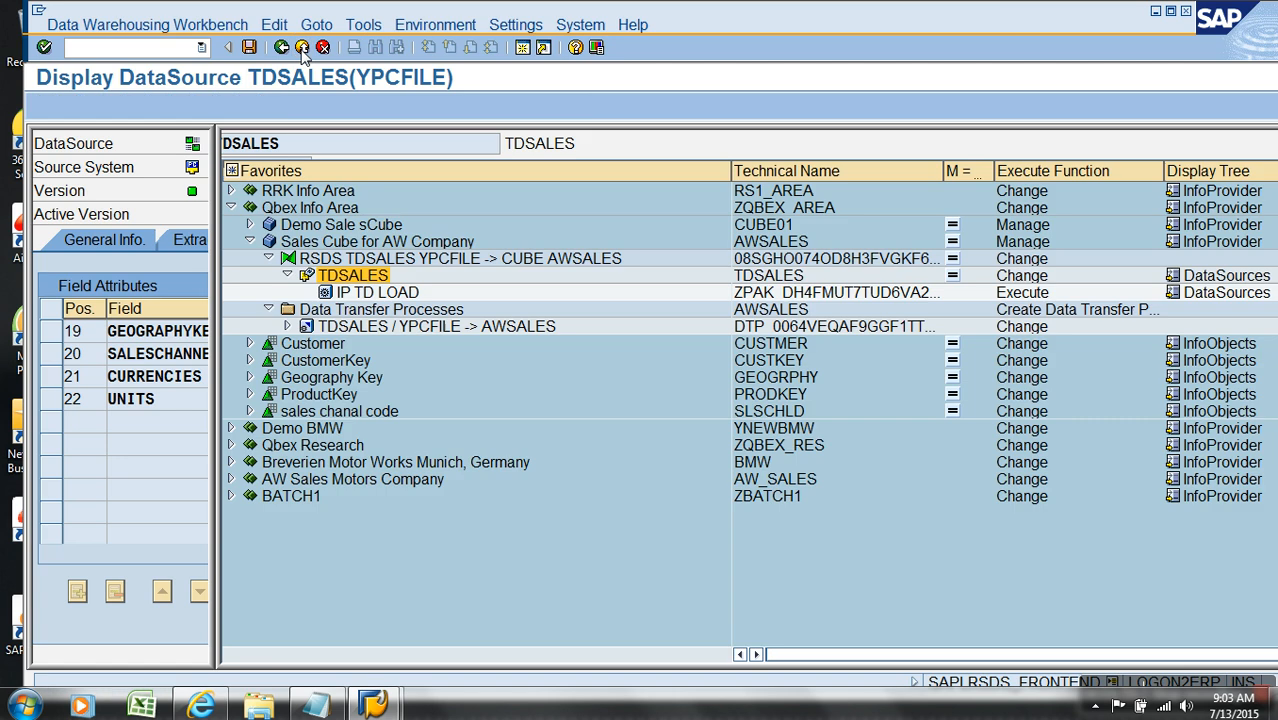
Step: Save the IP TD LOAD InfoPackage with S as the From Value for SalesChannelCode and show its schedule settings
double_click(377, 292)
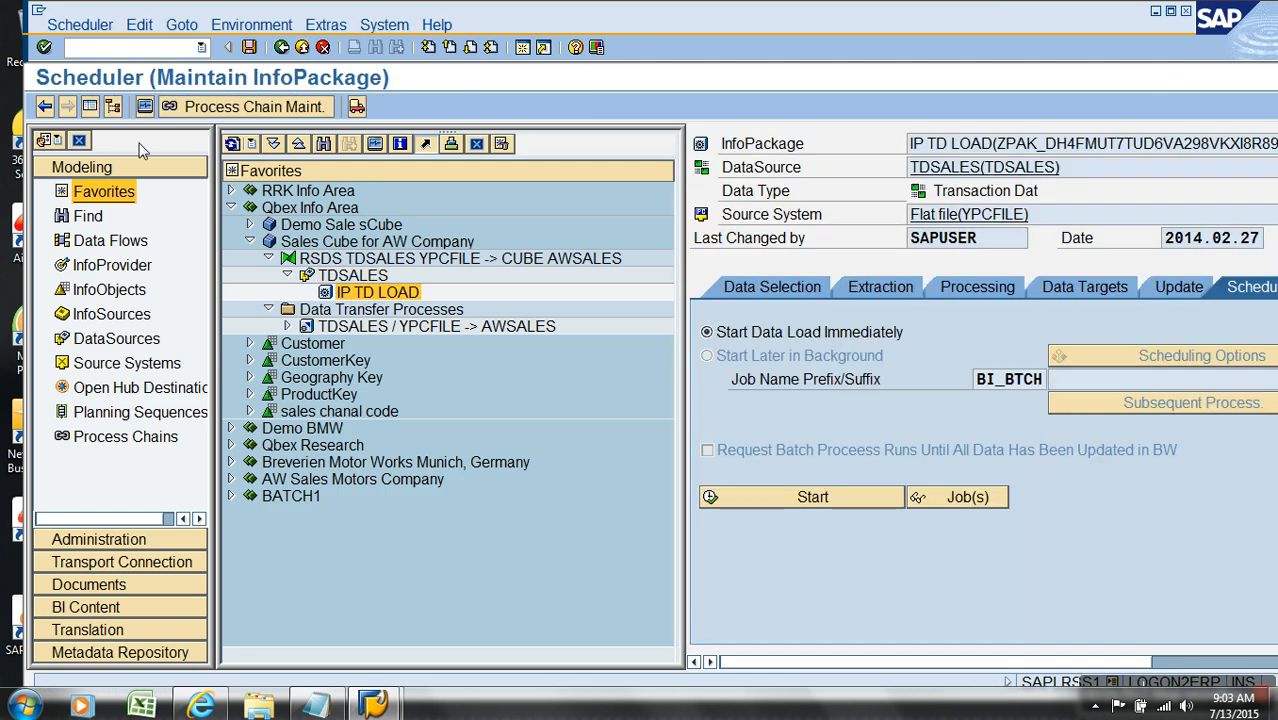
left_click(112, 106)
left_click(145, 290)
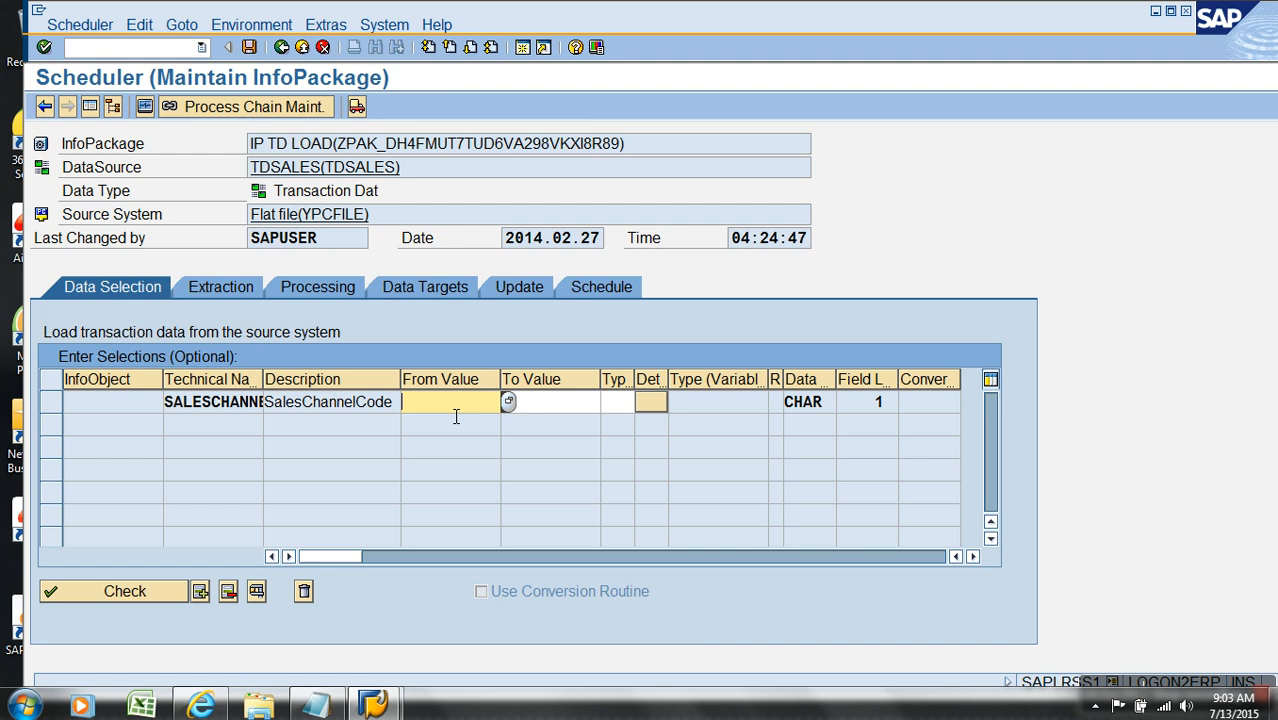
left_click(455, 412)
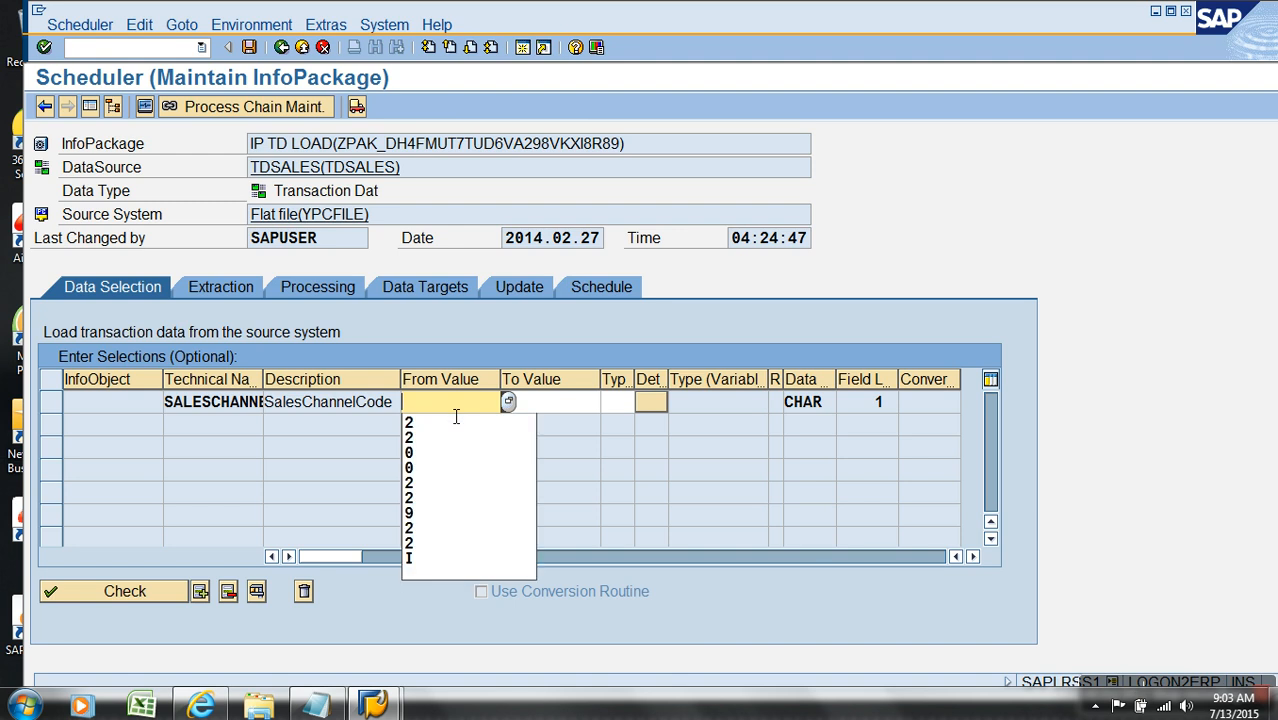
key("Escape")
left_click(569, 407)
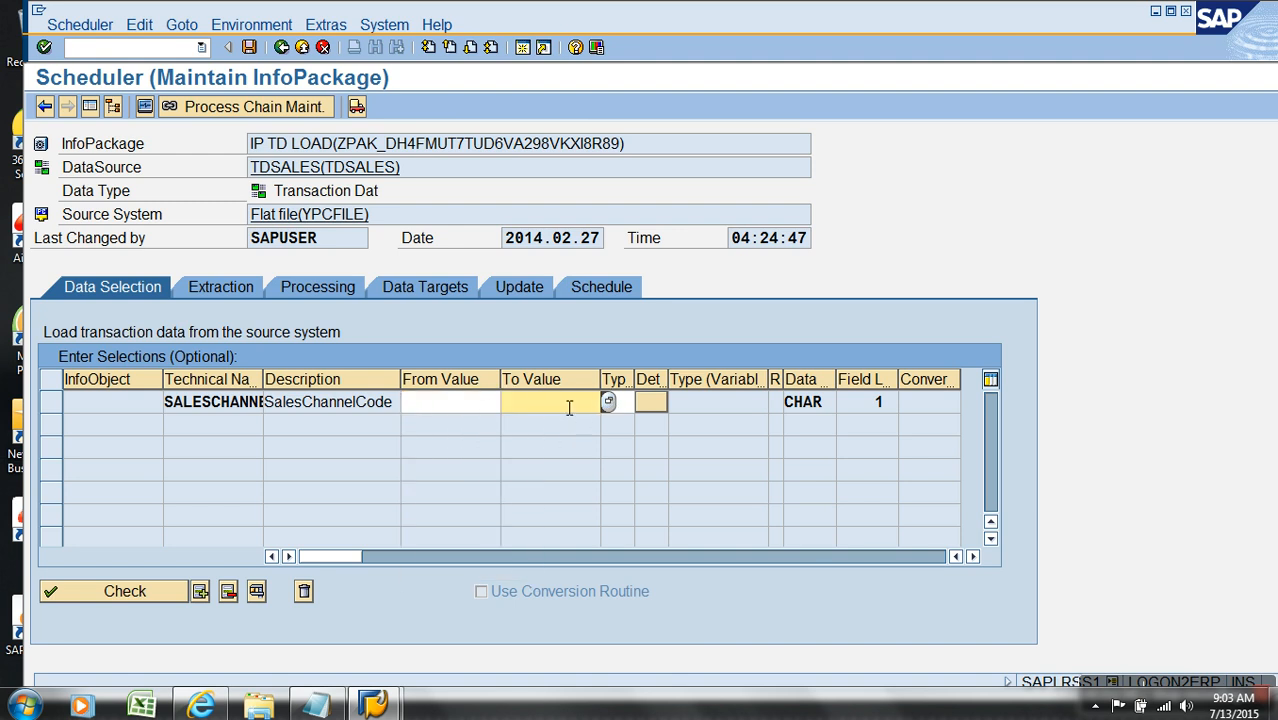
left_click(485, 405)
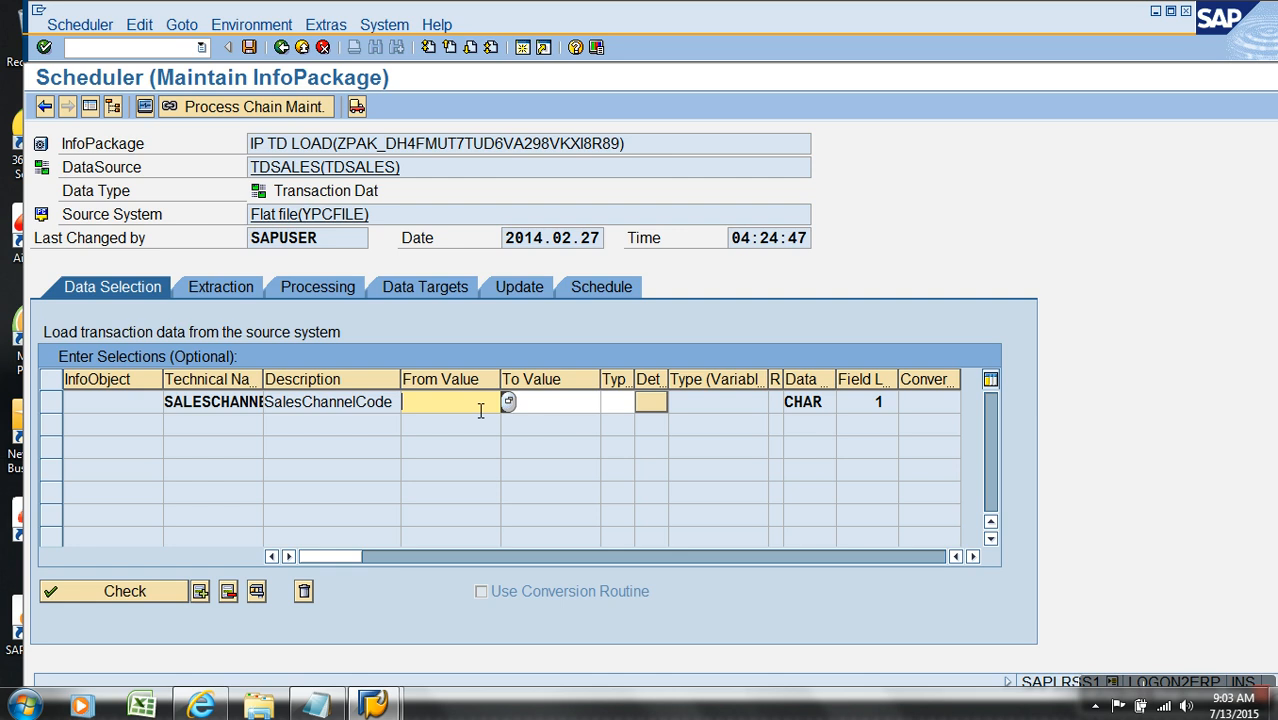
type("S")
left_click_drag(477, 410, 348, 405)
left_click(249, 47)
left_click(588, 289)
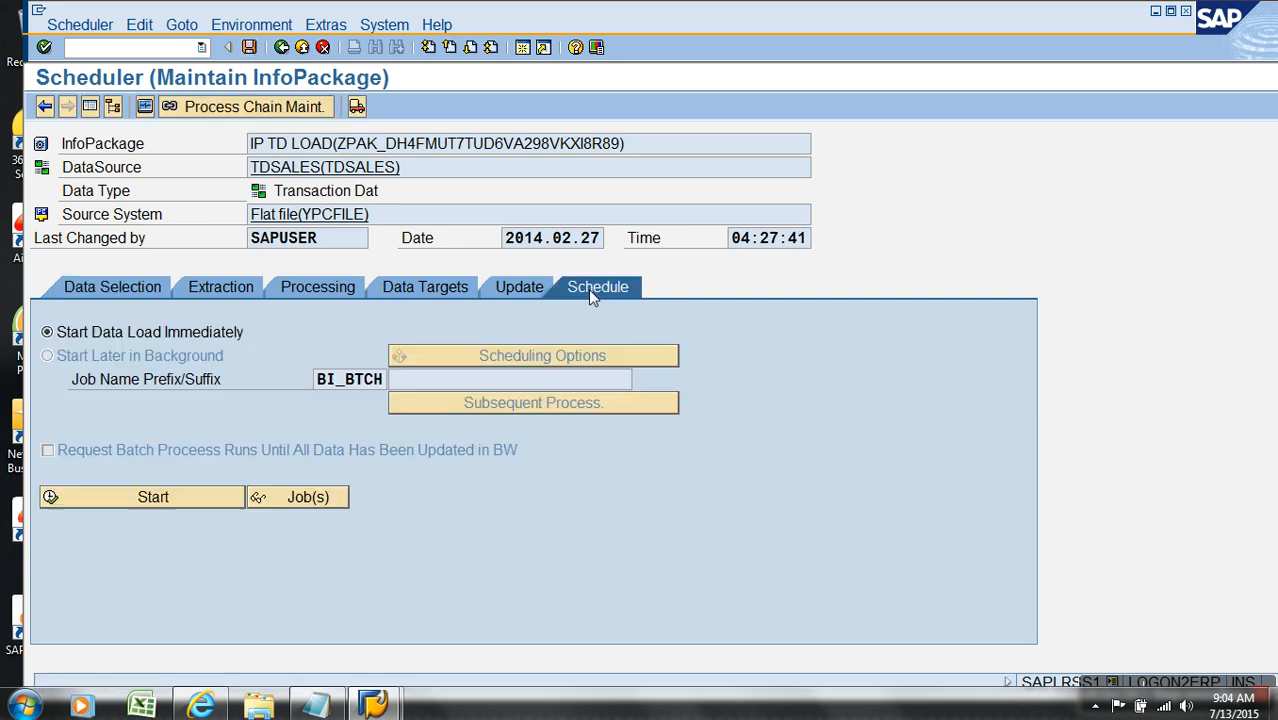
Step: Start the IP TD LOAD data load immediately
left_click(215, 497)
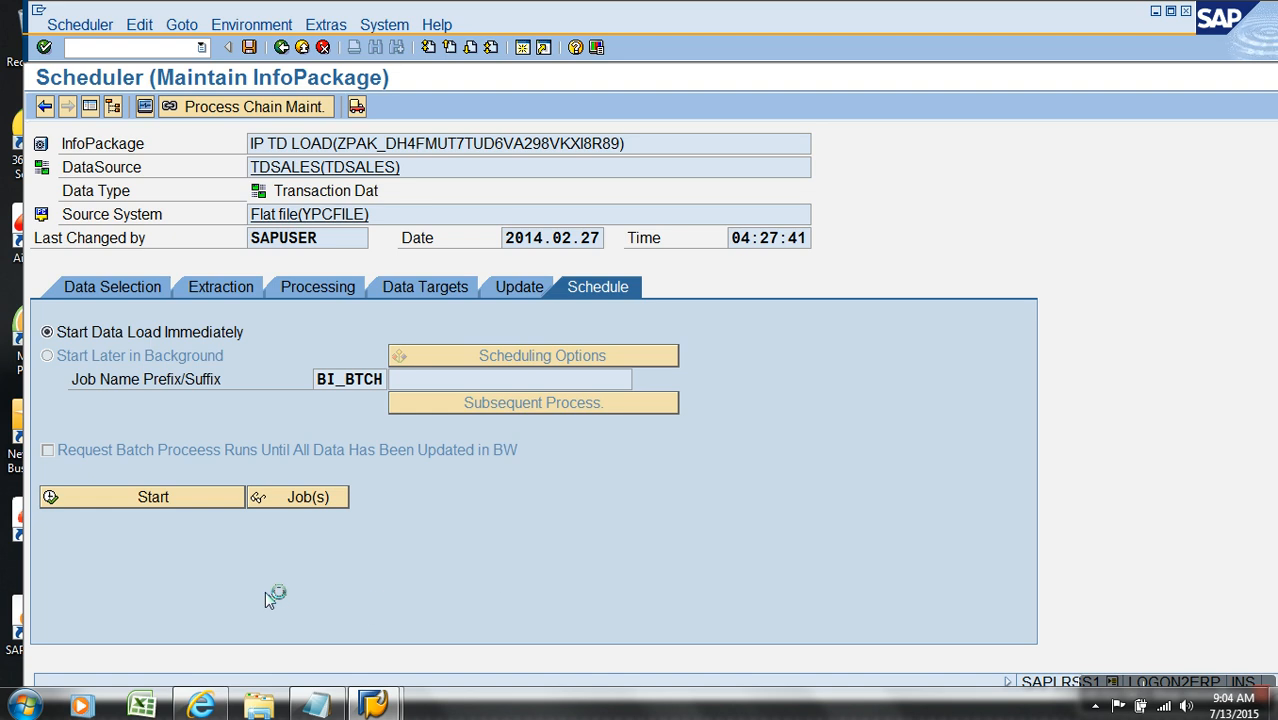
Step: Switch to Windows Explorer and open the AW_sales folder at C:\Users\dell\Desktop
left_click(277, 707)
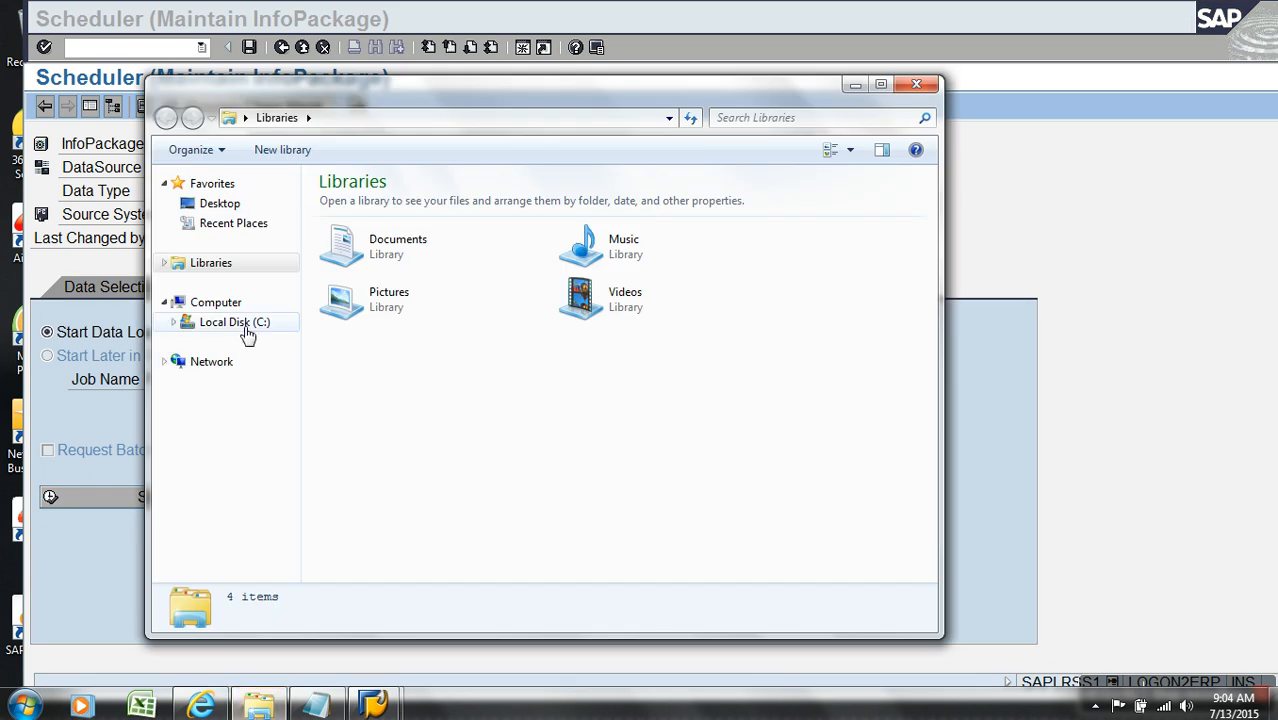
left_click(247, 330)
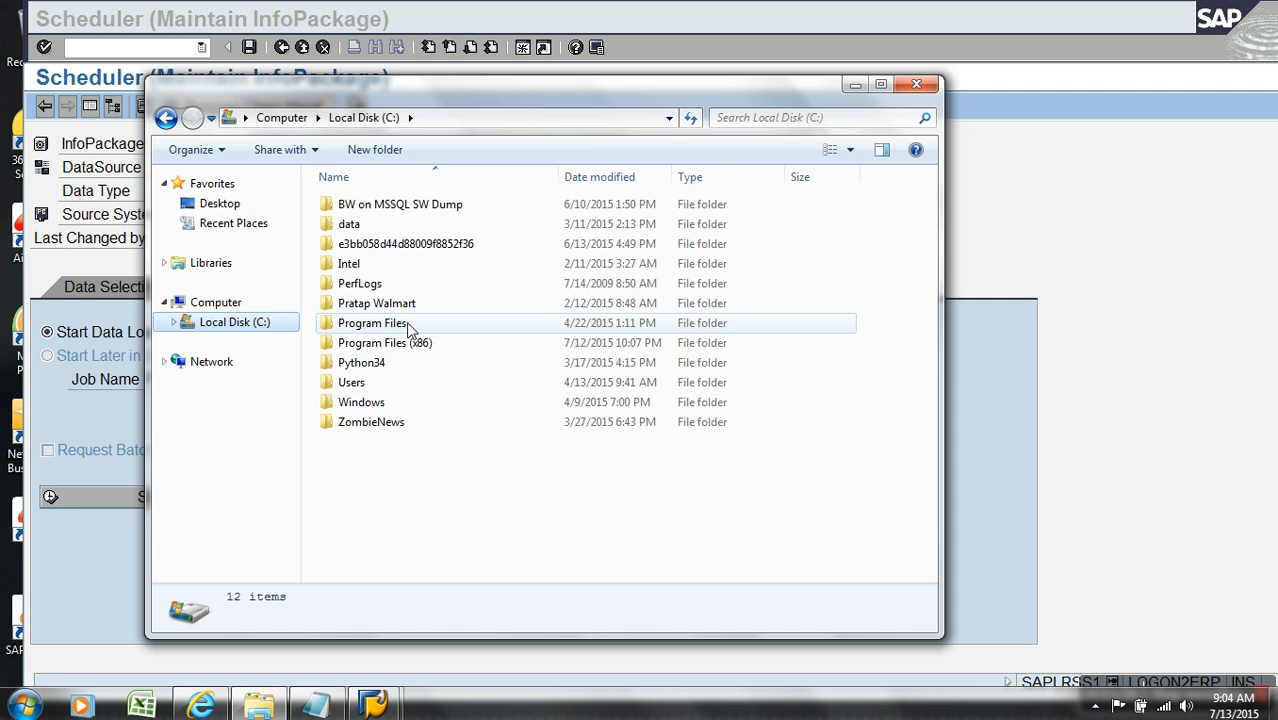
double_click(370, 383)
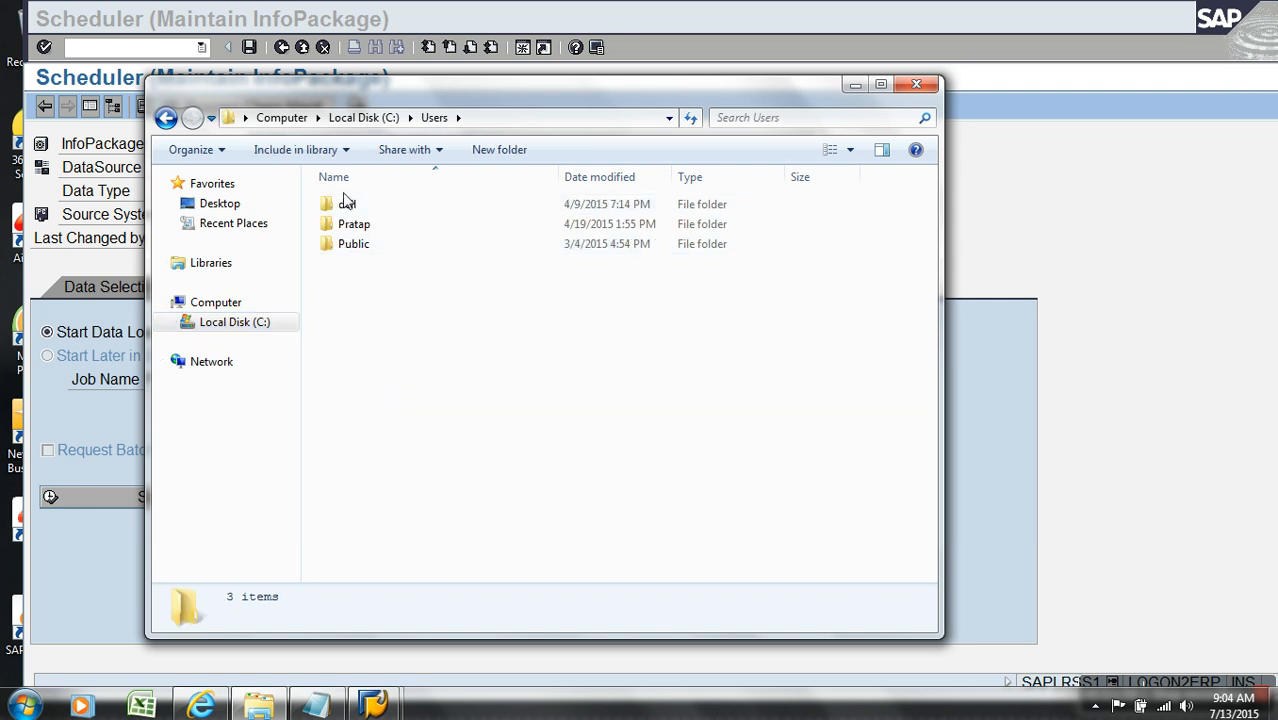
double_click(350, 205)
double_click(365, 342)
left_click(380, 364)
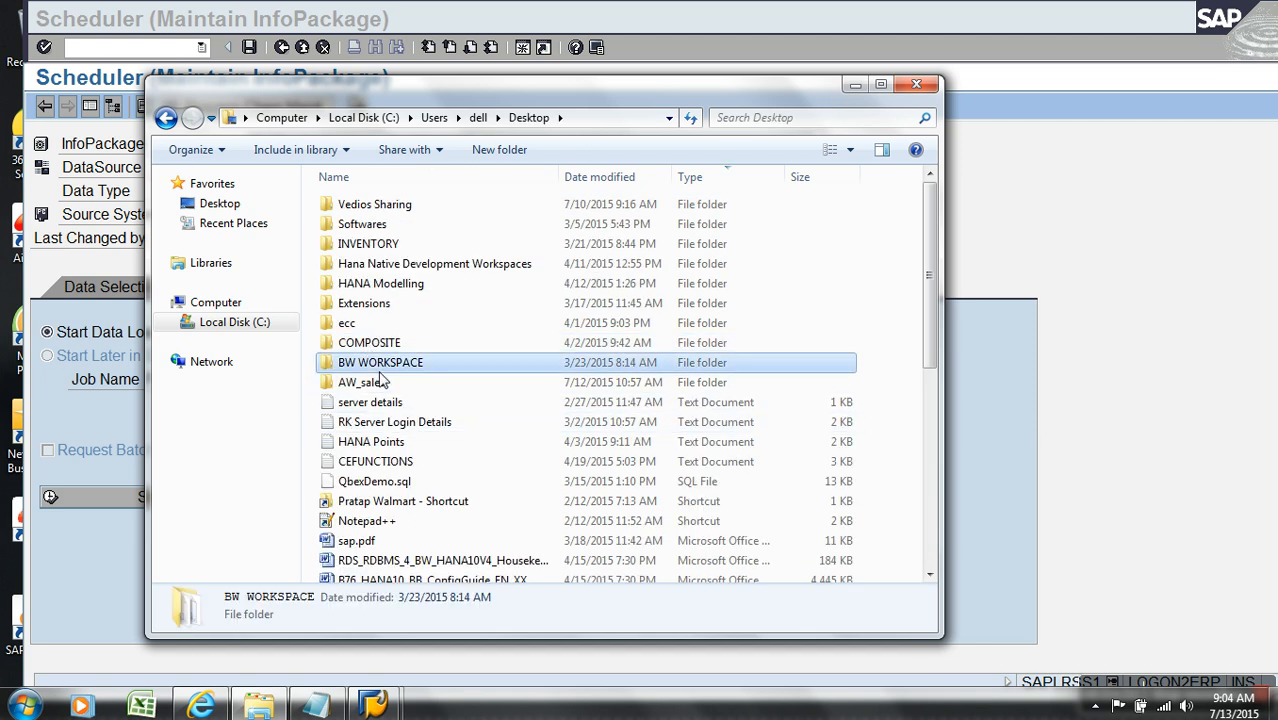
double_click(379, 371)
left_click(460, 122)
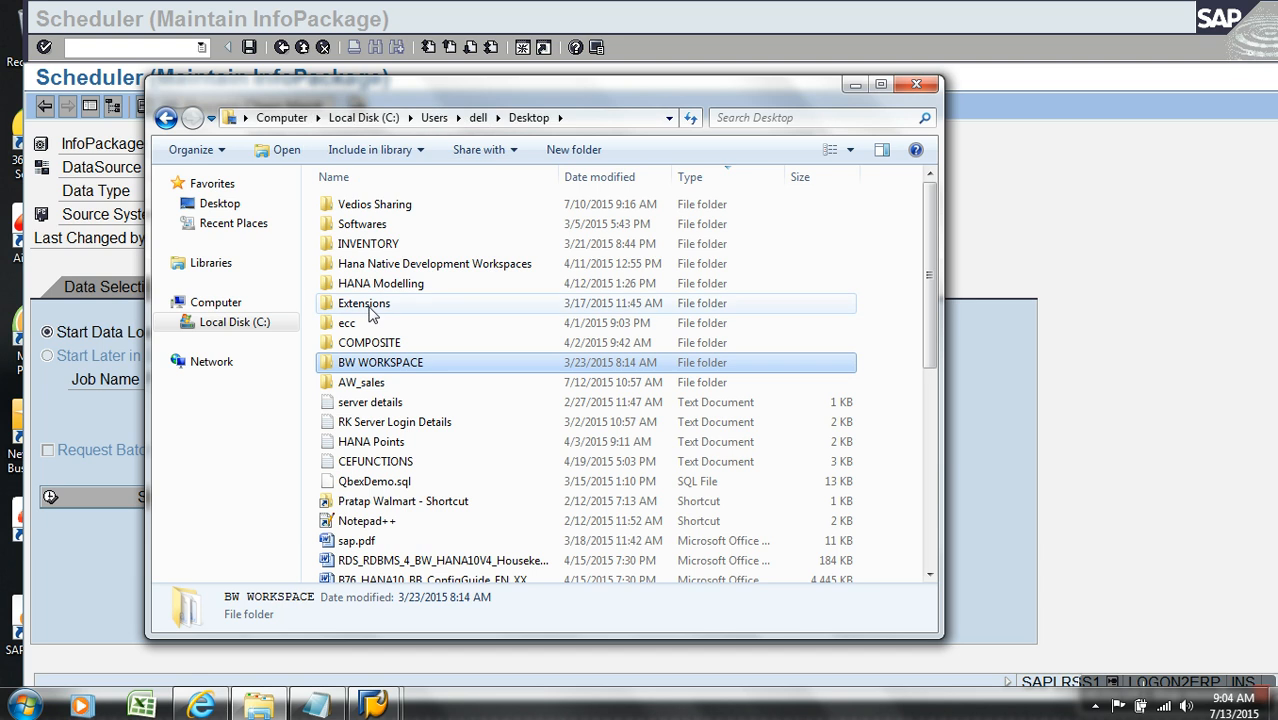
double_click(365, 382)
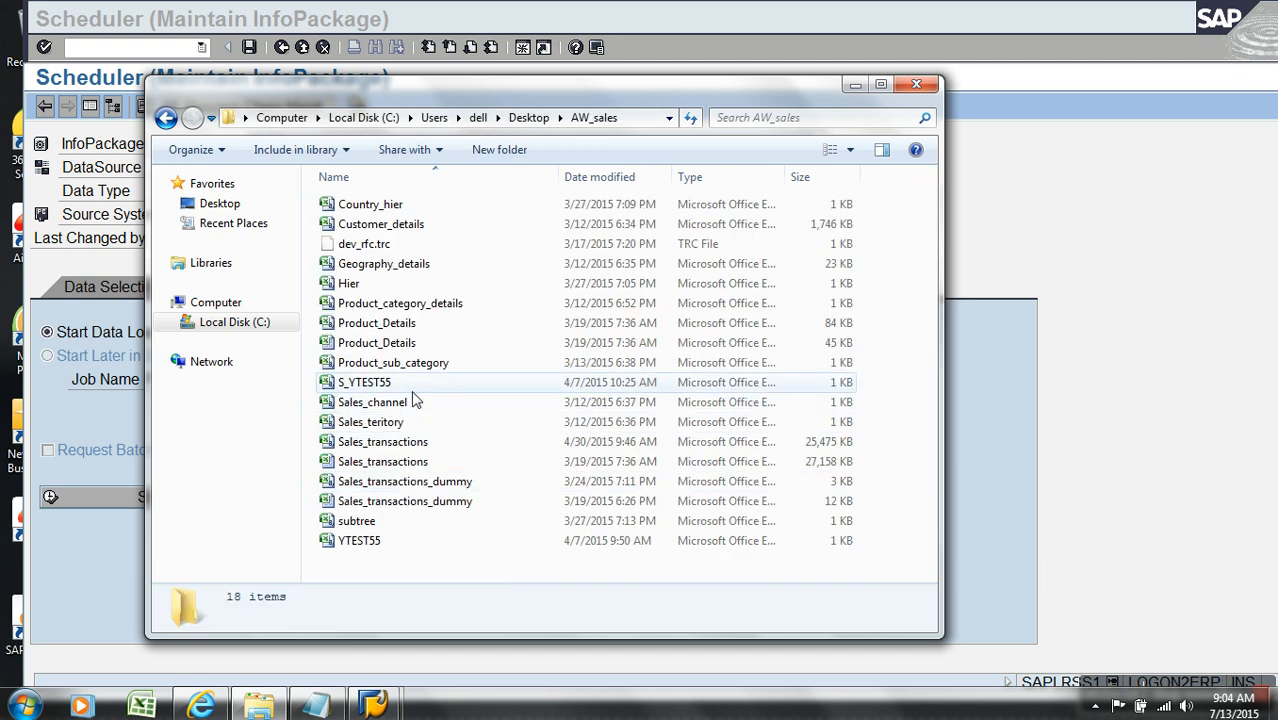
Step: Open the 3 KB Sales_transactions_dummy file in Excel, examine its SalesChannelCode column and close the file
left_click(460, 484)
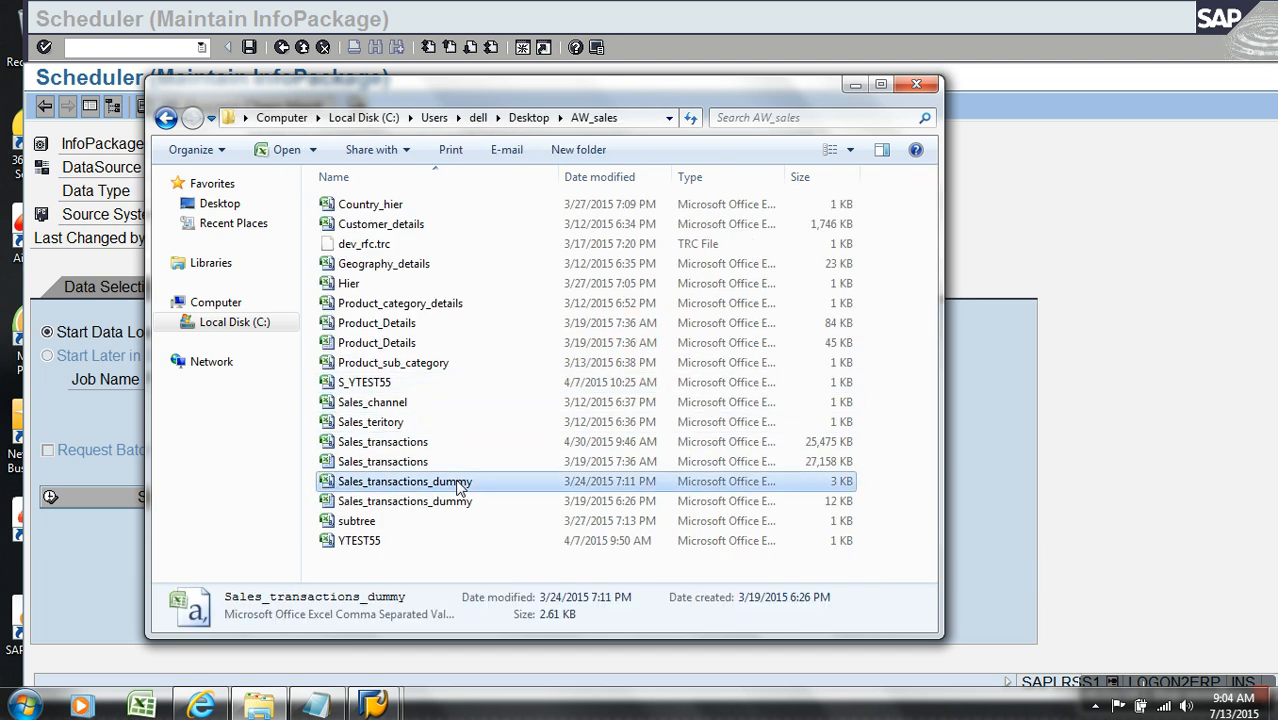
right_click(460, 484)
left_click(502, 98)
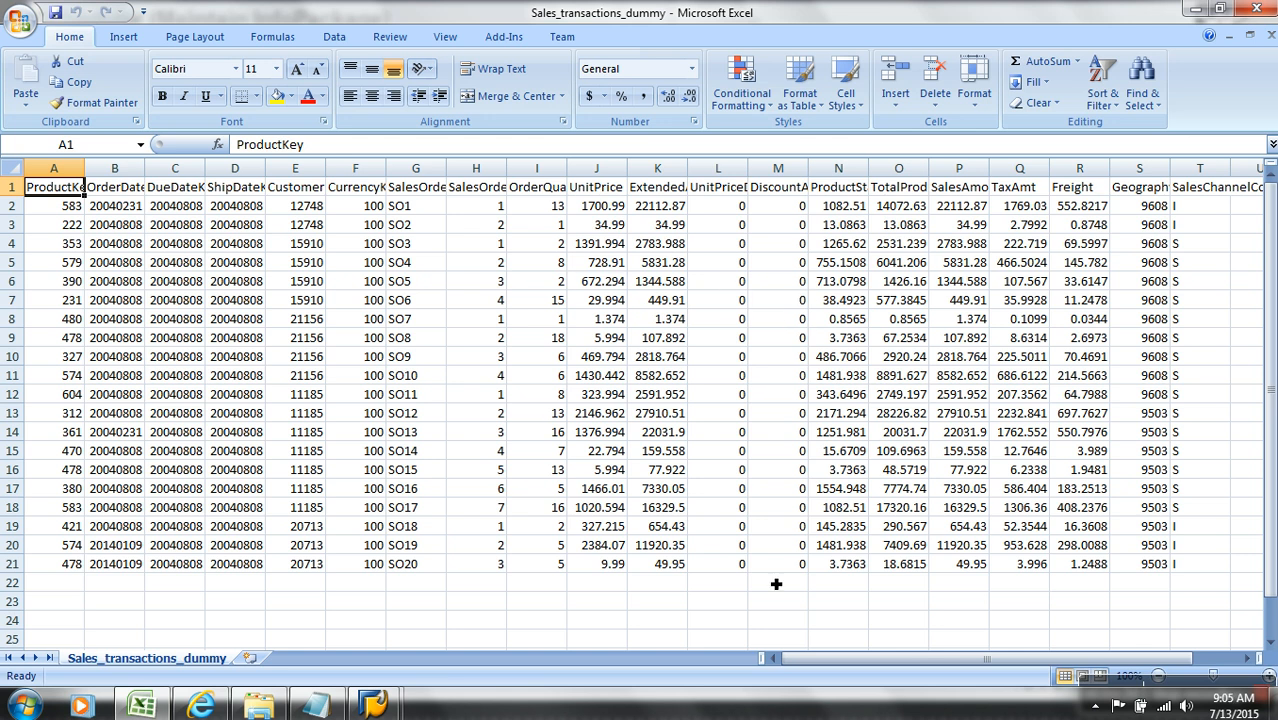
left_click_drag(1130, 658, 1188, 664)
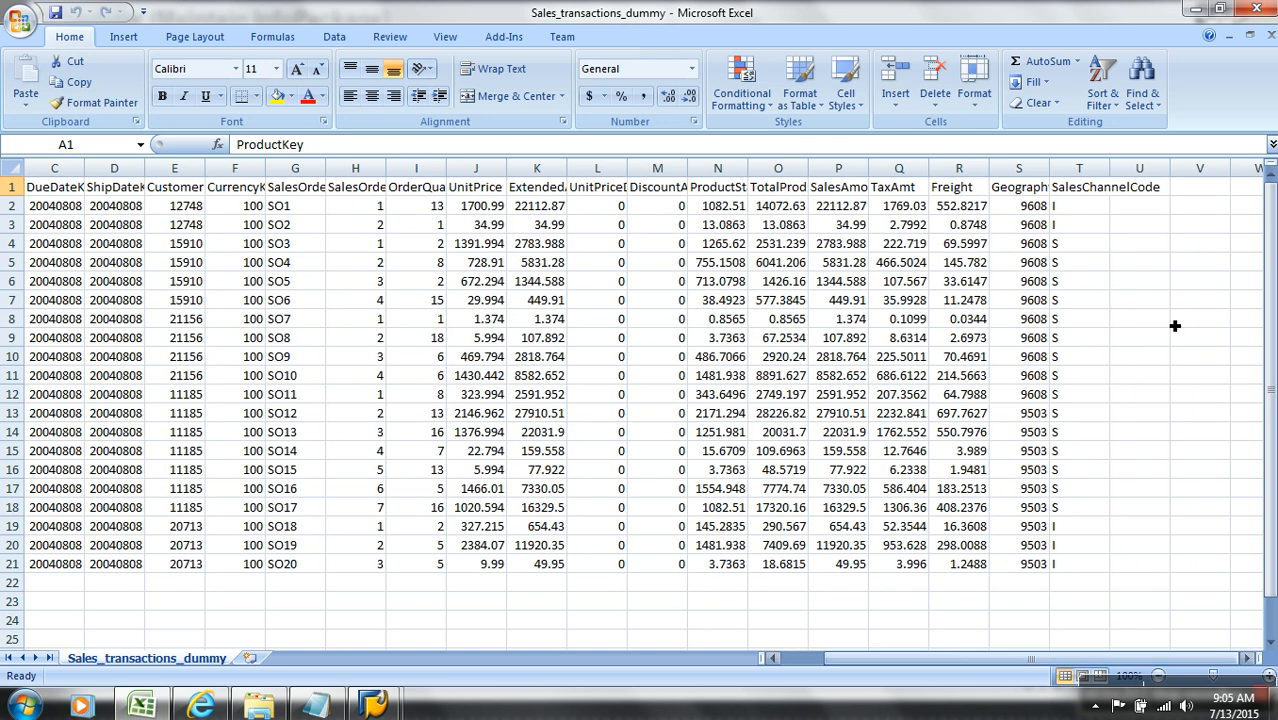
left_click(1269, 38)
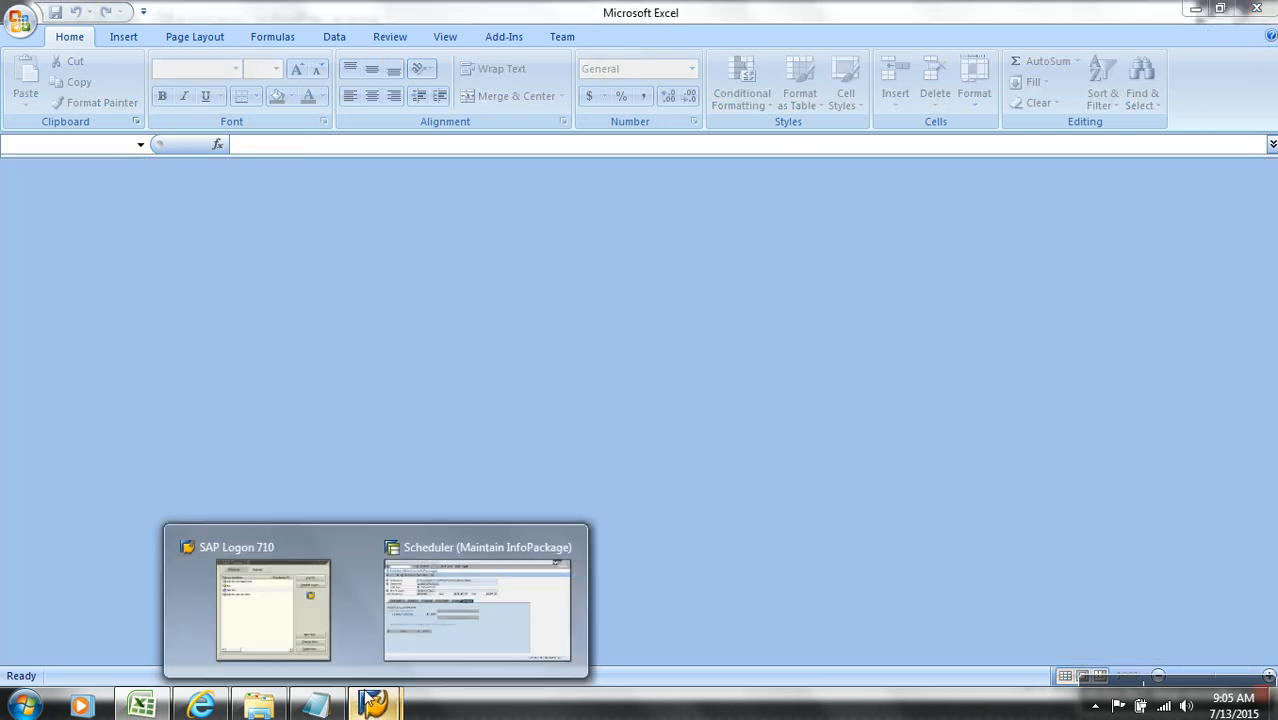
Step: Return to the SAP Scheduler session, stop the running transaction and open the RSA1 workbench
left_click(426, 627)
key("alt+space")
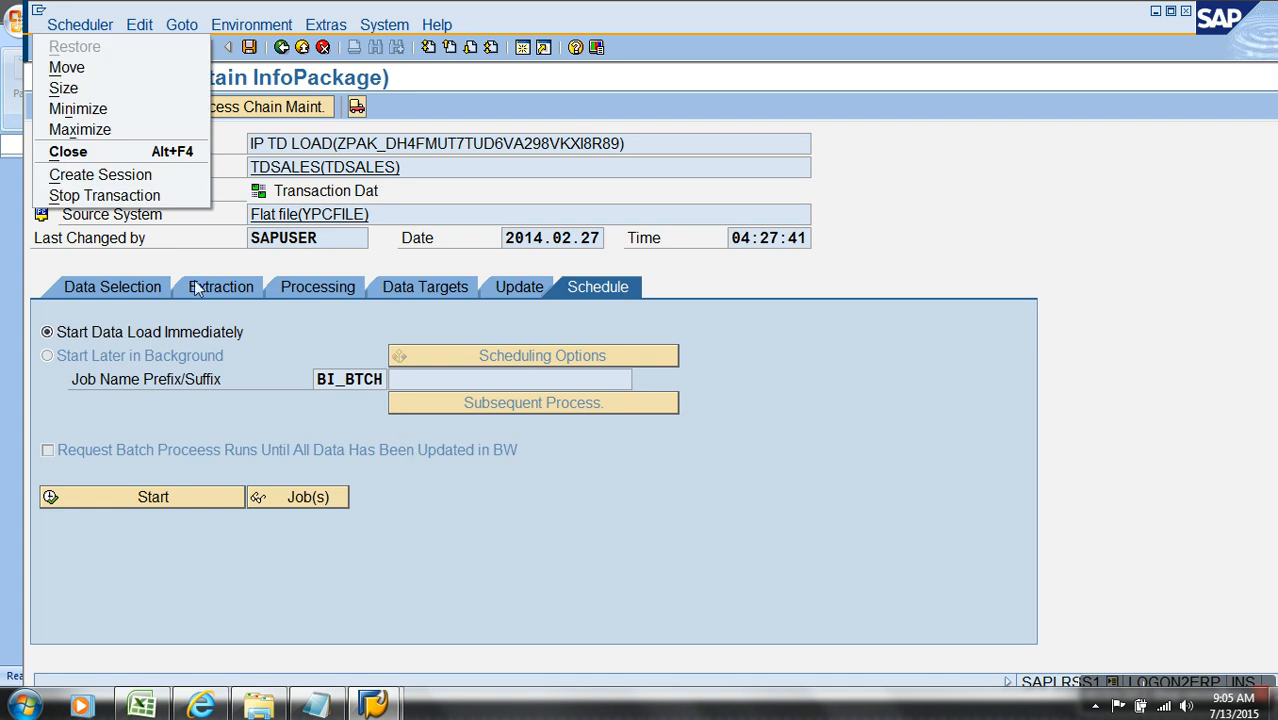
left_click(166, 197)
type("RSA1")
key("Return")
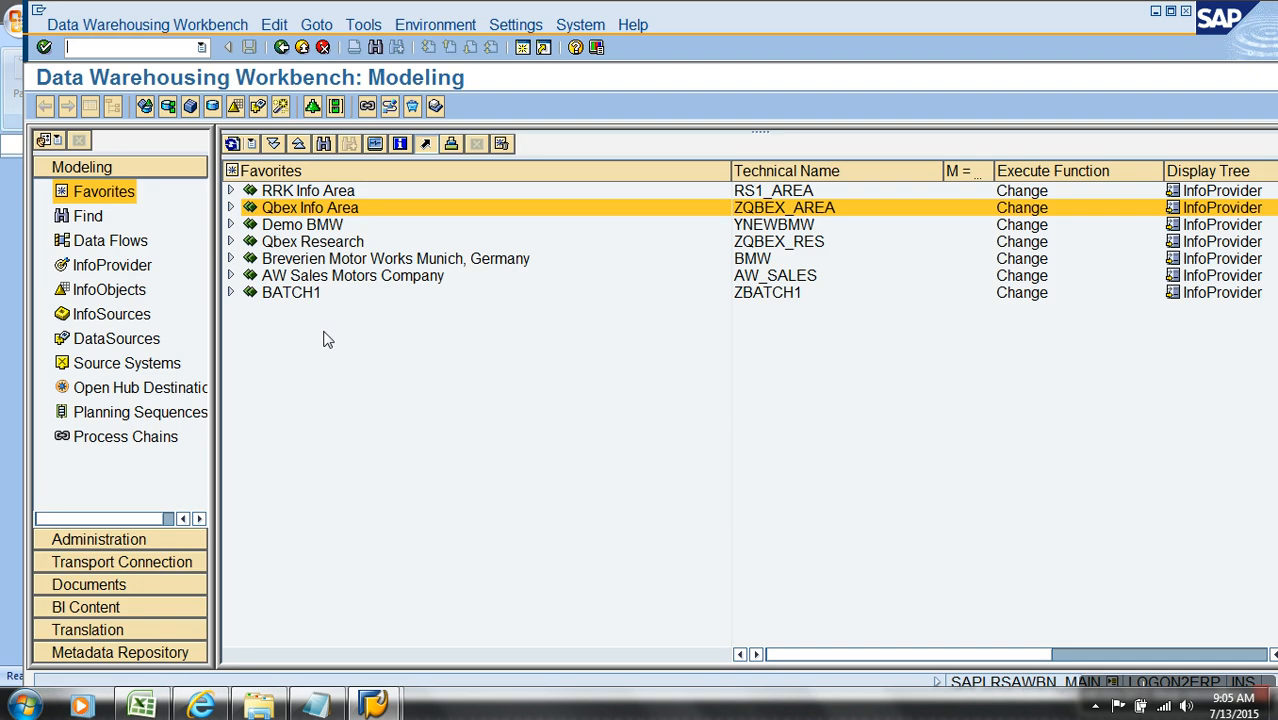
Step: Open the monitor for the IP TD LOAD InfoPackage under Sales Cube for AW Company in Qbex Info Area
left_click(231, 207)
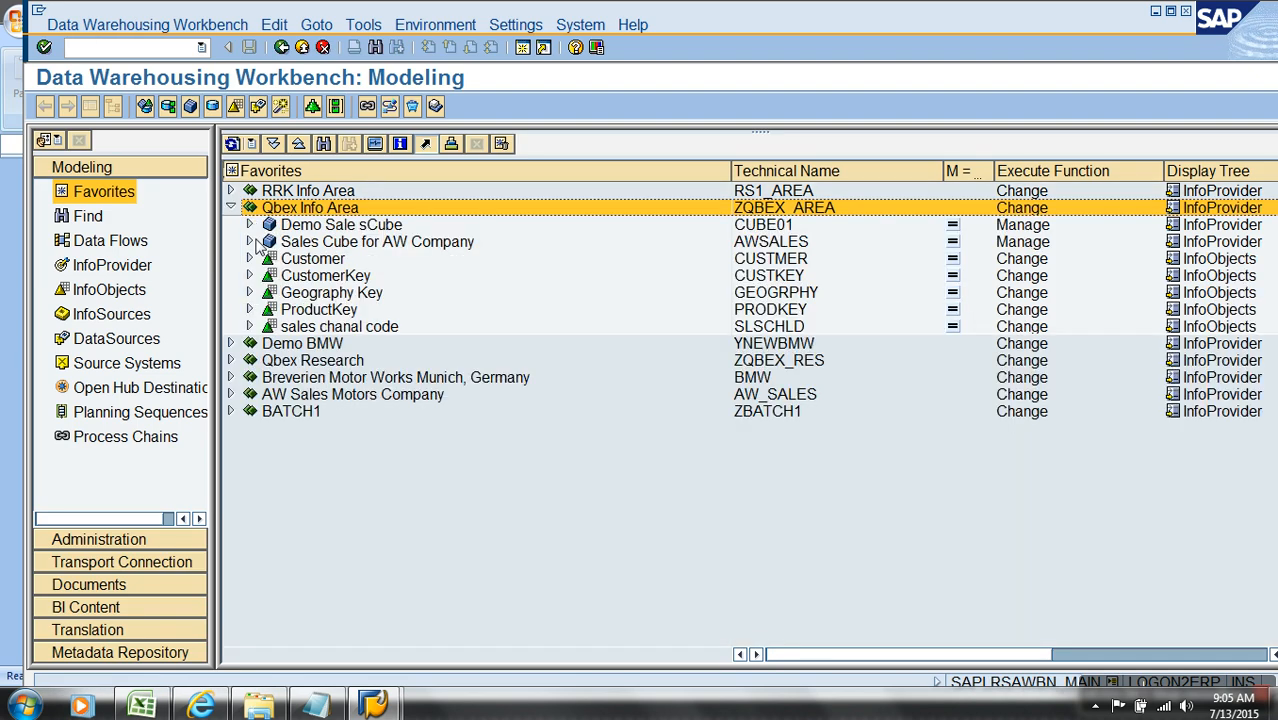
left_click(249, 242)
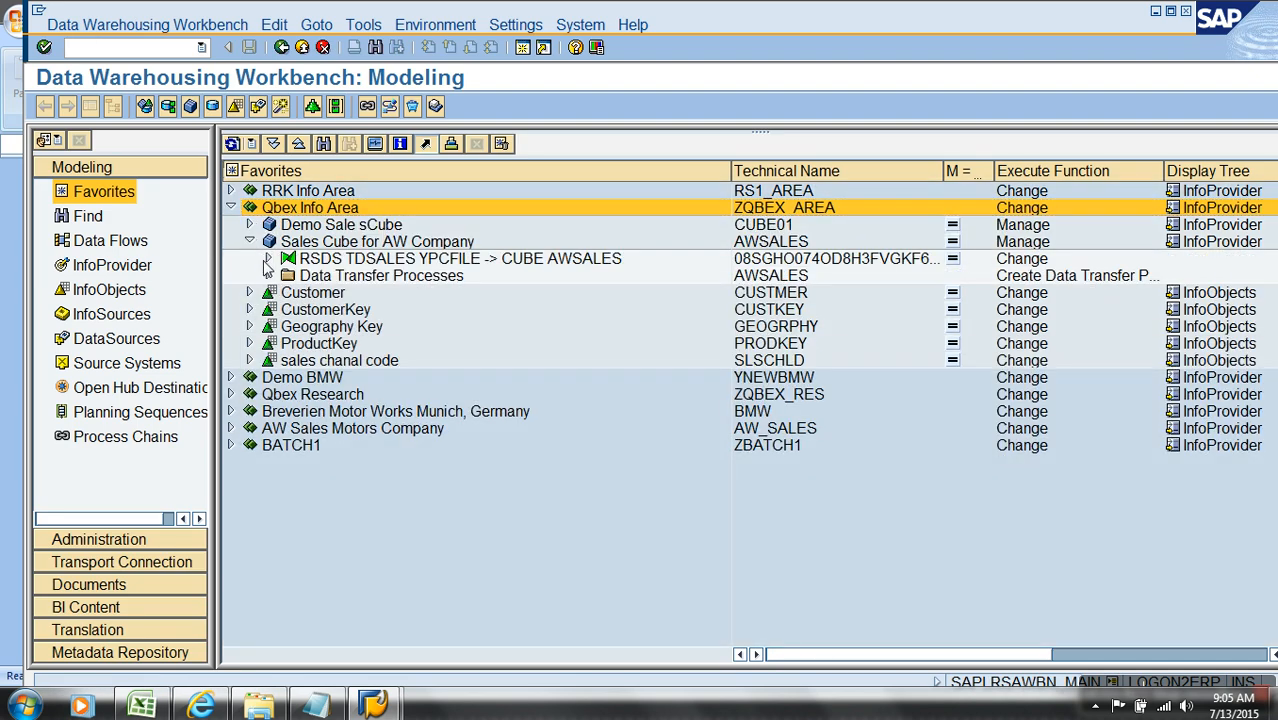
left_click(268, 258)
left_click(287, 275)
left_click(360, 290)
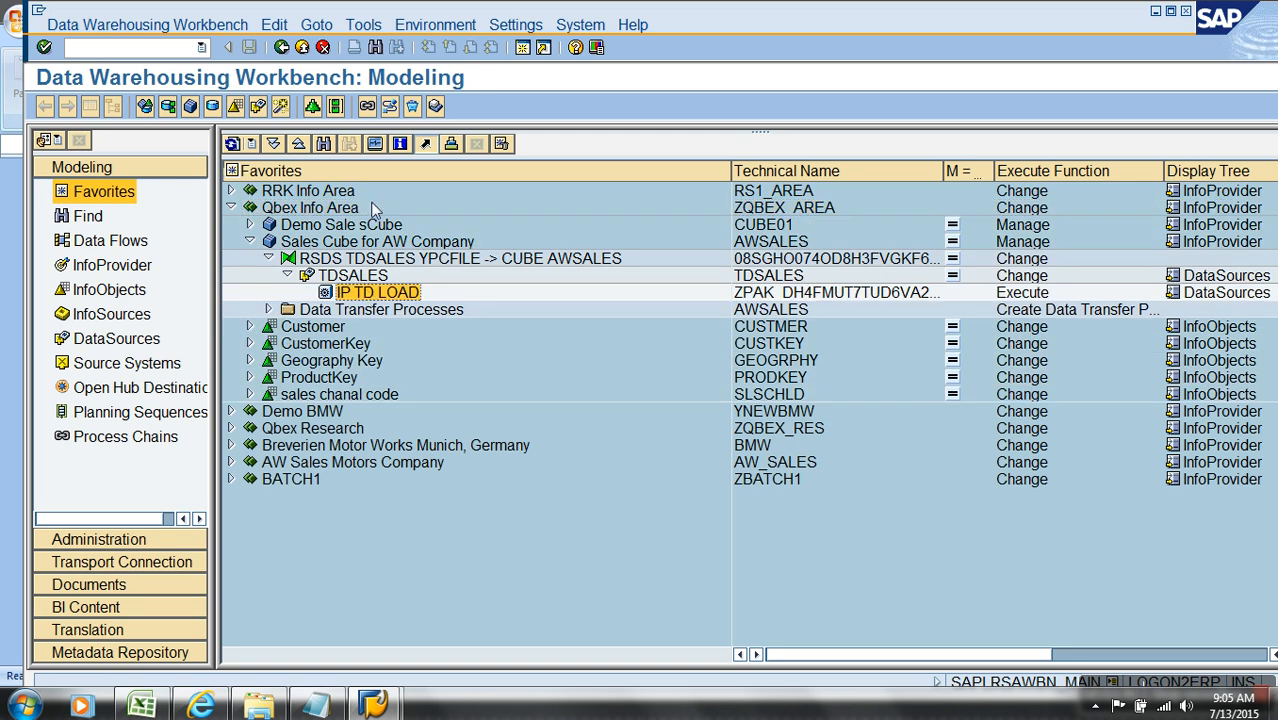
left_click(375, 146)
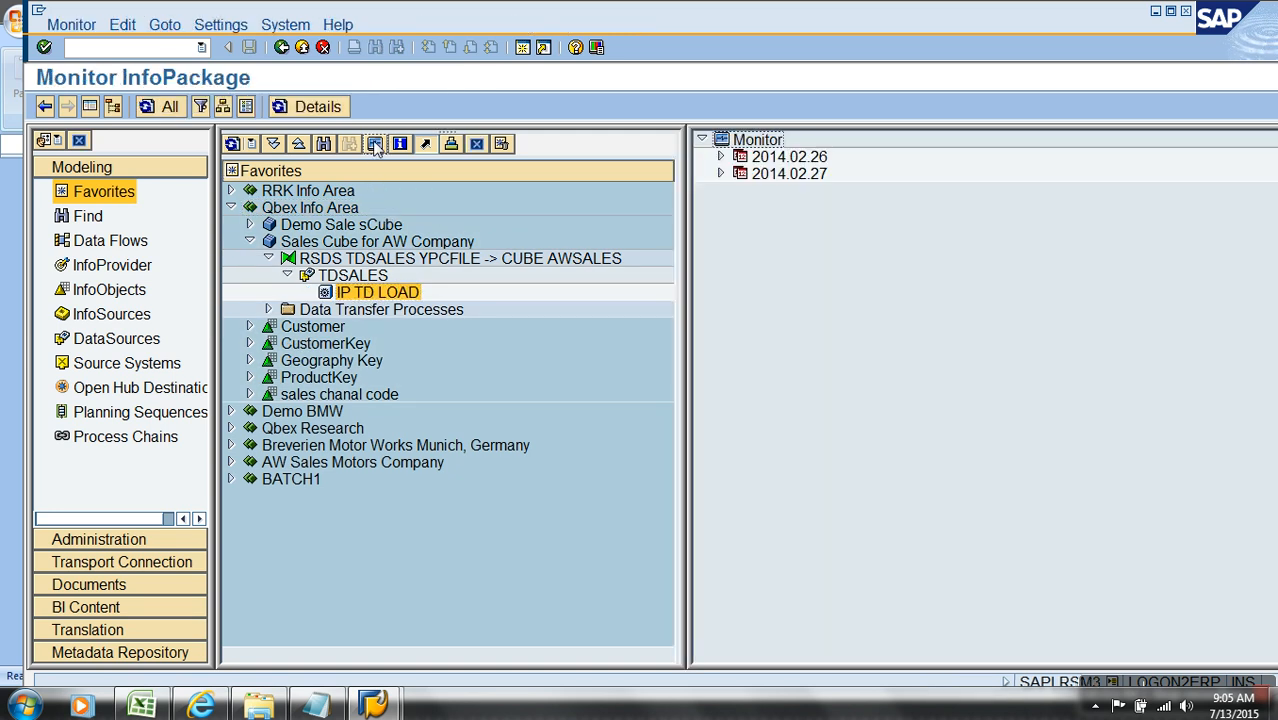
Step: Set the total status of the 2014.02.27 IP TD LOAD request to Status NOT OK and save it
left_click(720, 174)
left_click(920, 244)
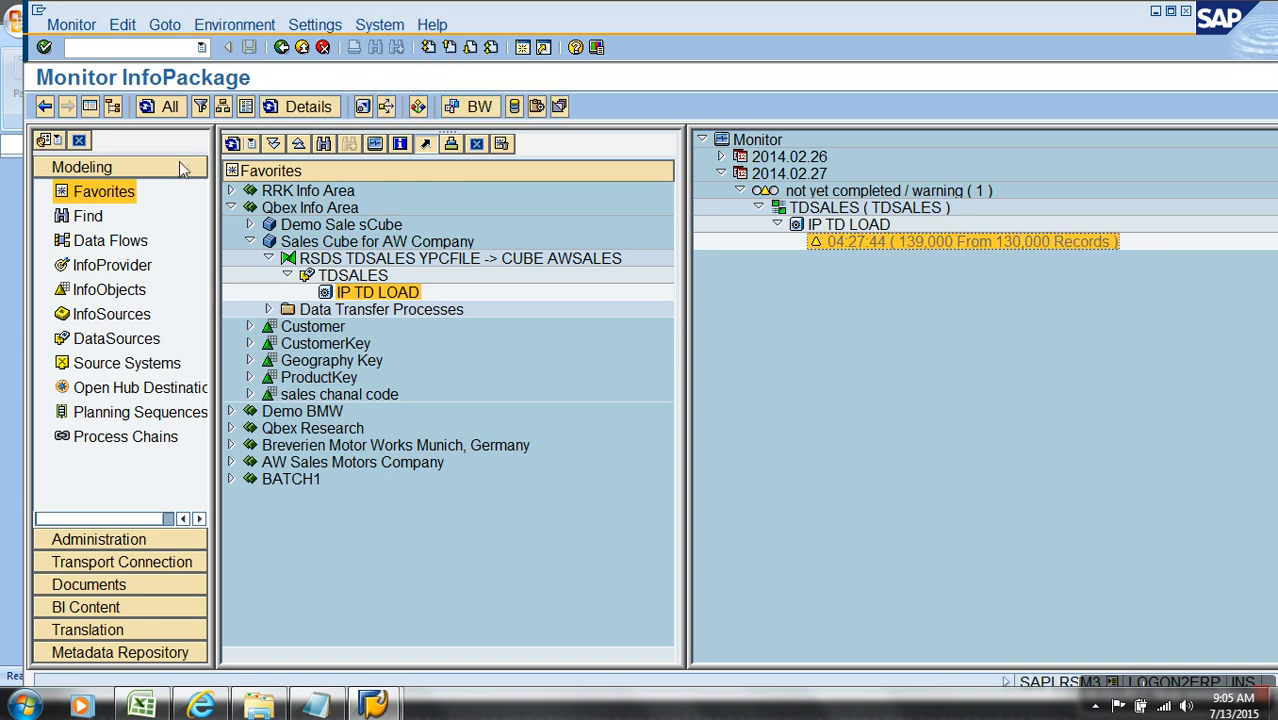
left_click(112, 107)
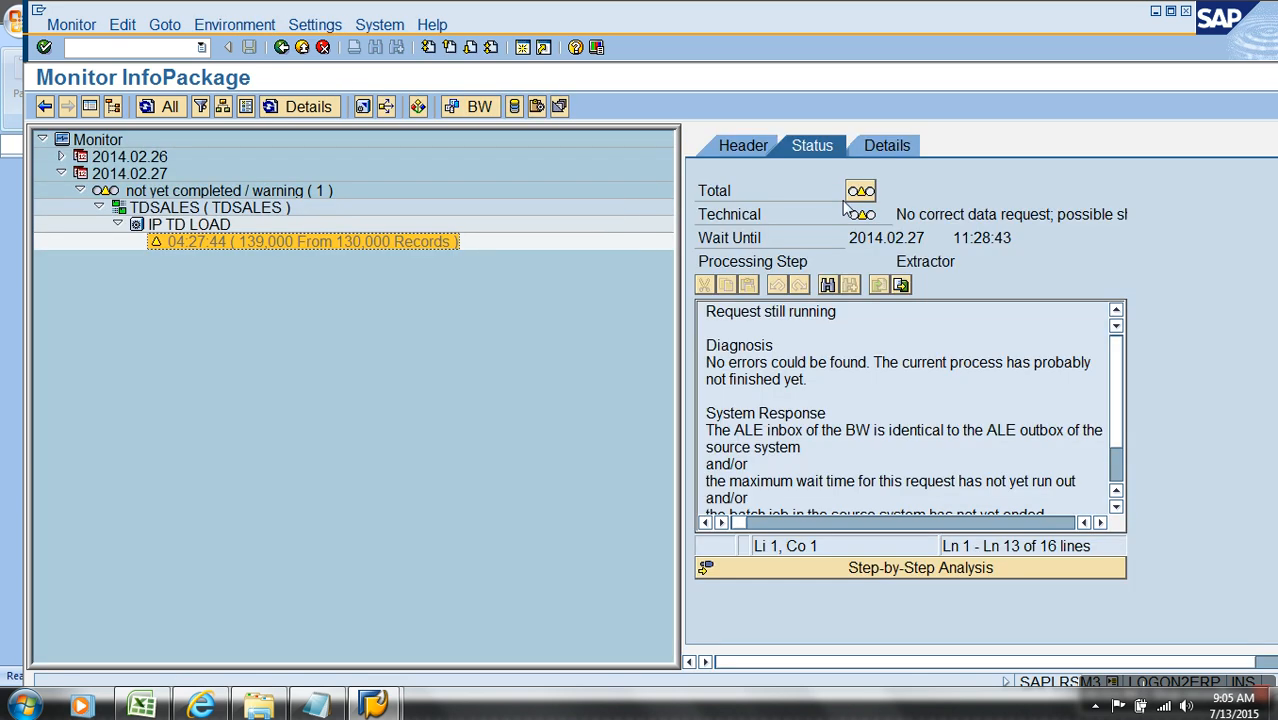
left_click(858, 213)
left_click(160, 407)
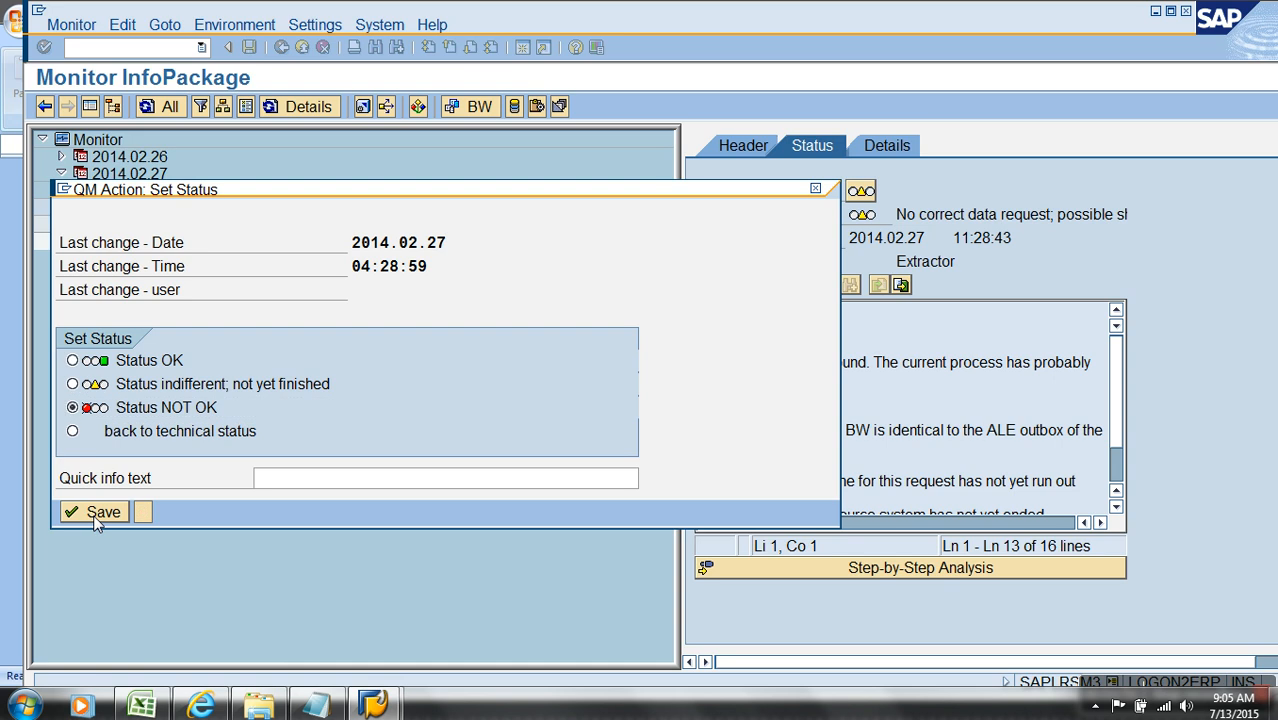
left_click(97, 517)
left_click(407, 377)
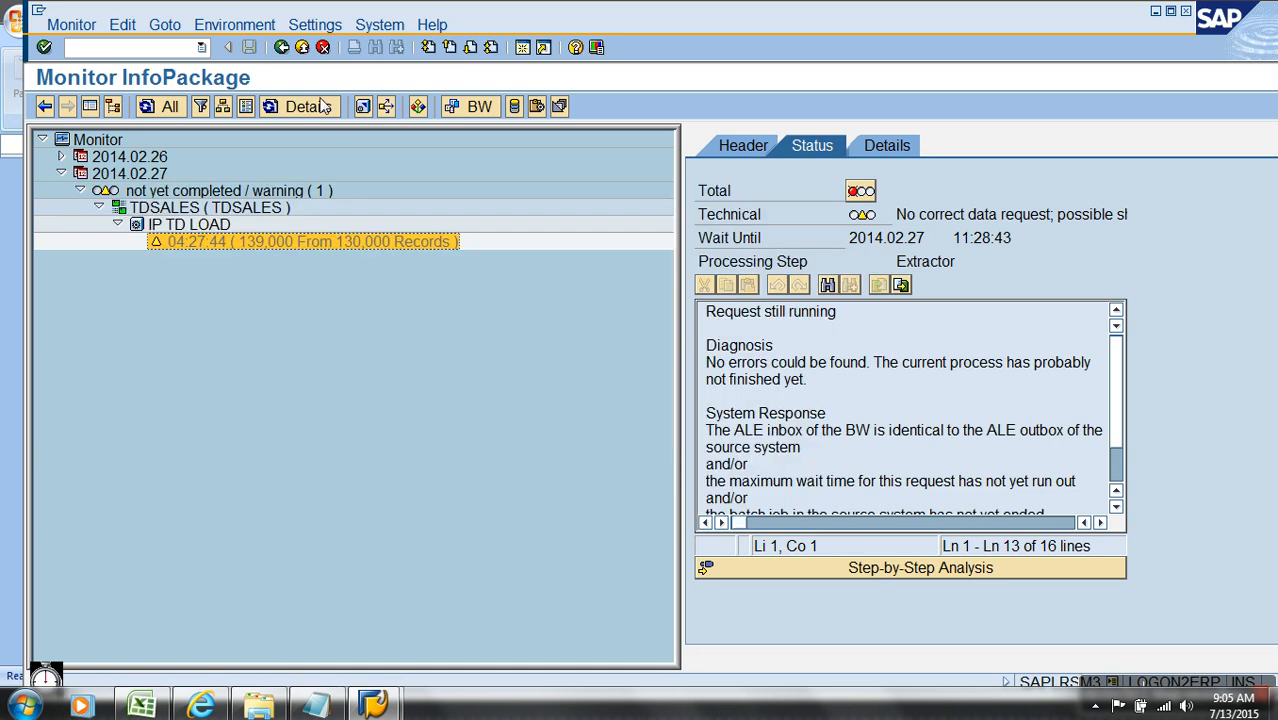
Step: Manage the PSA requests of the TDSALES DataSource and delete the IP TD LOAD request
left_click(304, 50)
right_click(366, 278)
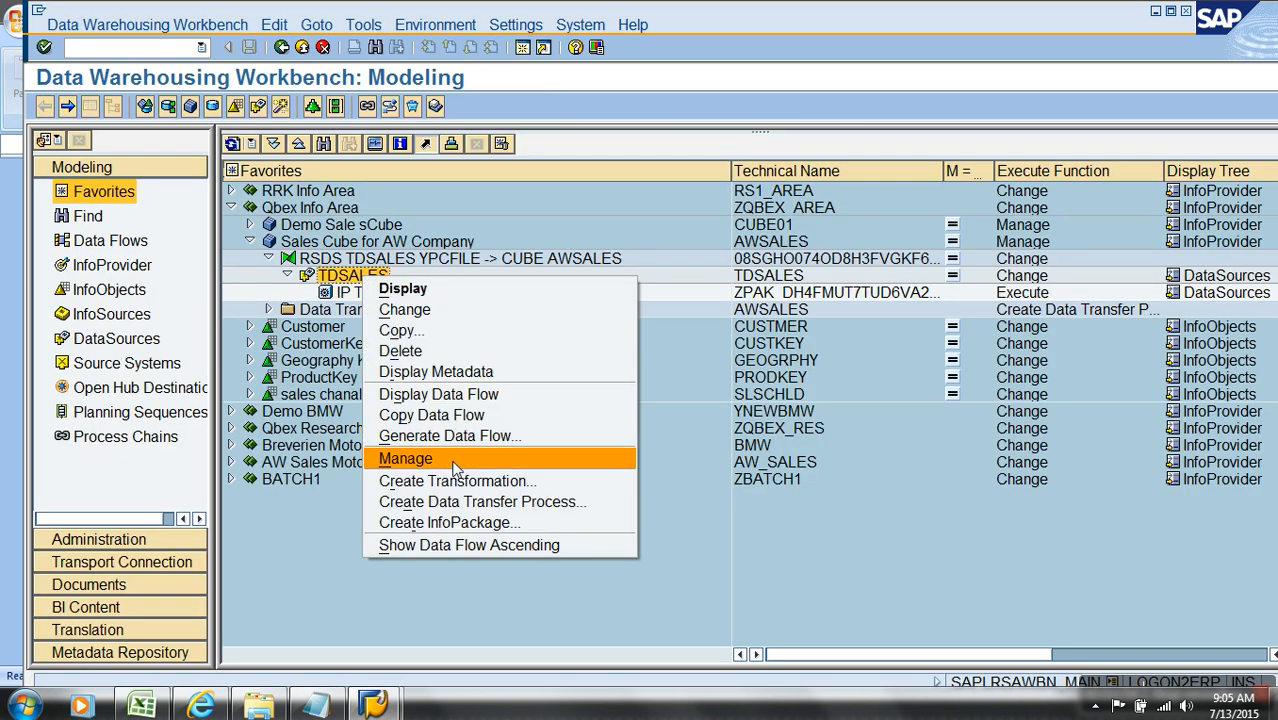
left_click(436, 462)
left_click(82, 116)
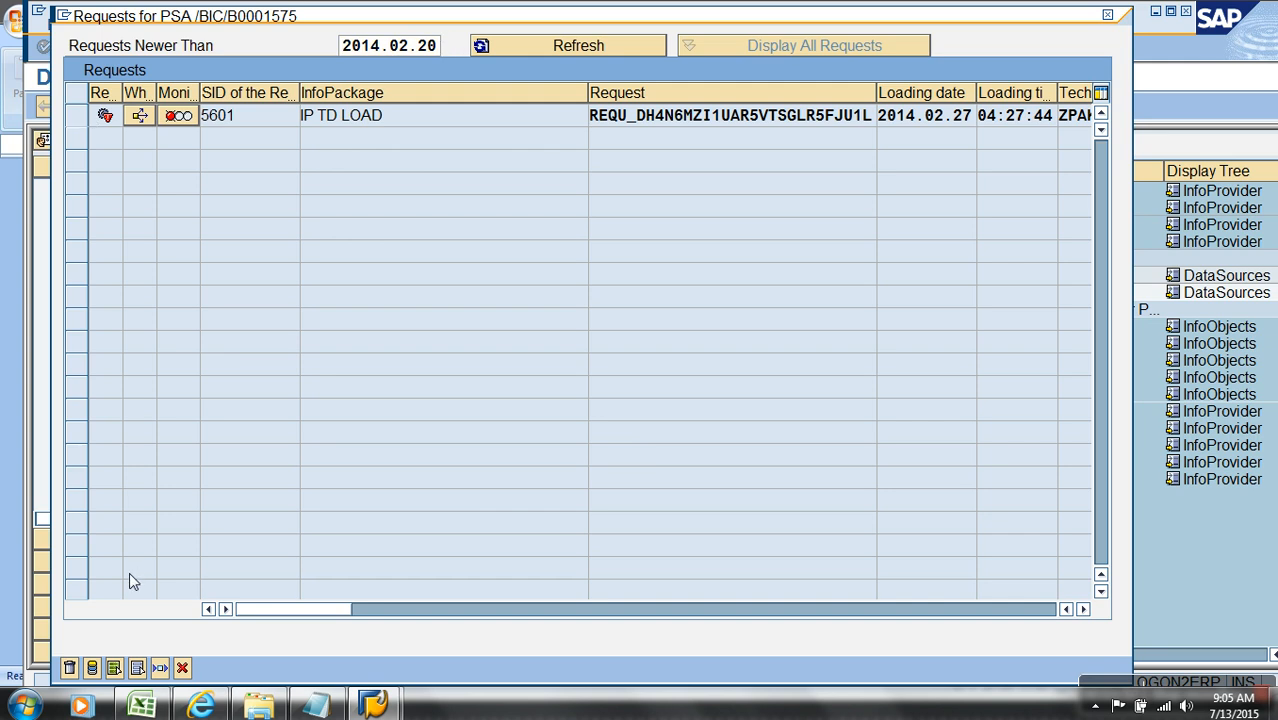
left_click(82, 116)
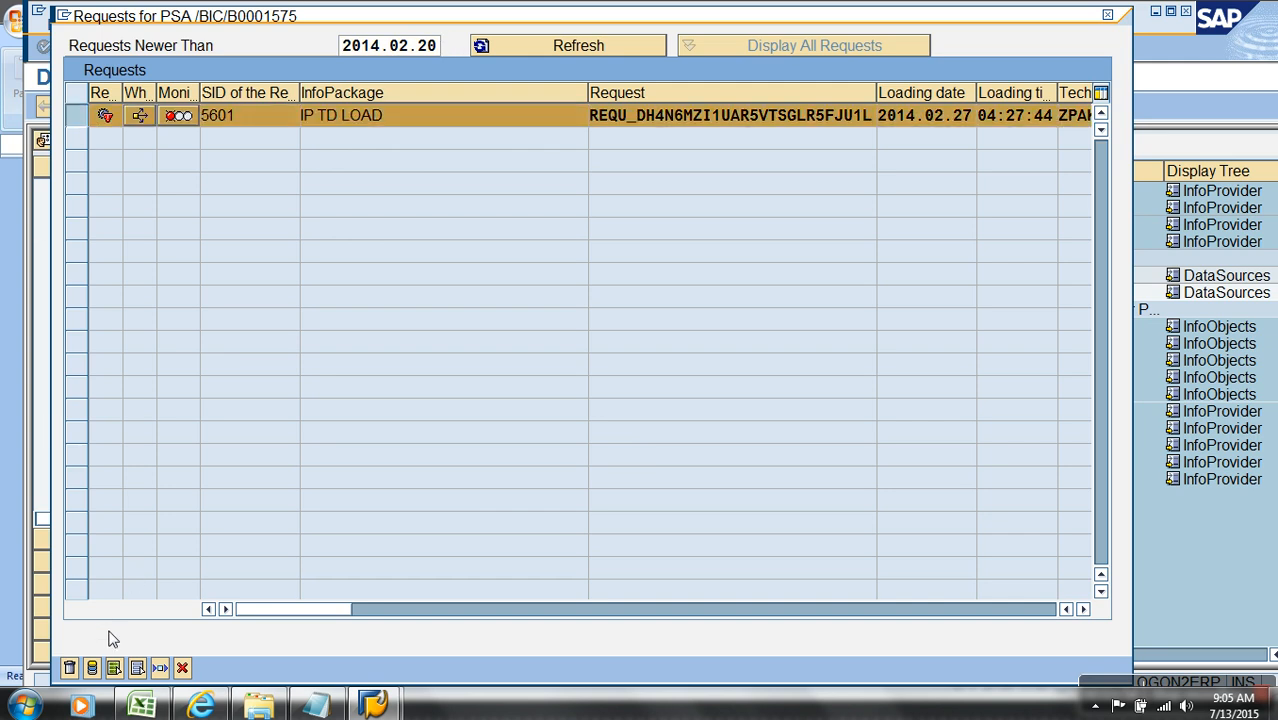
left_click(71, 669)
left_click(315, 383)
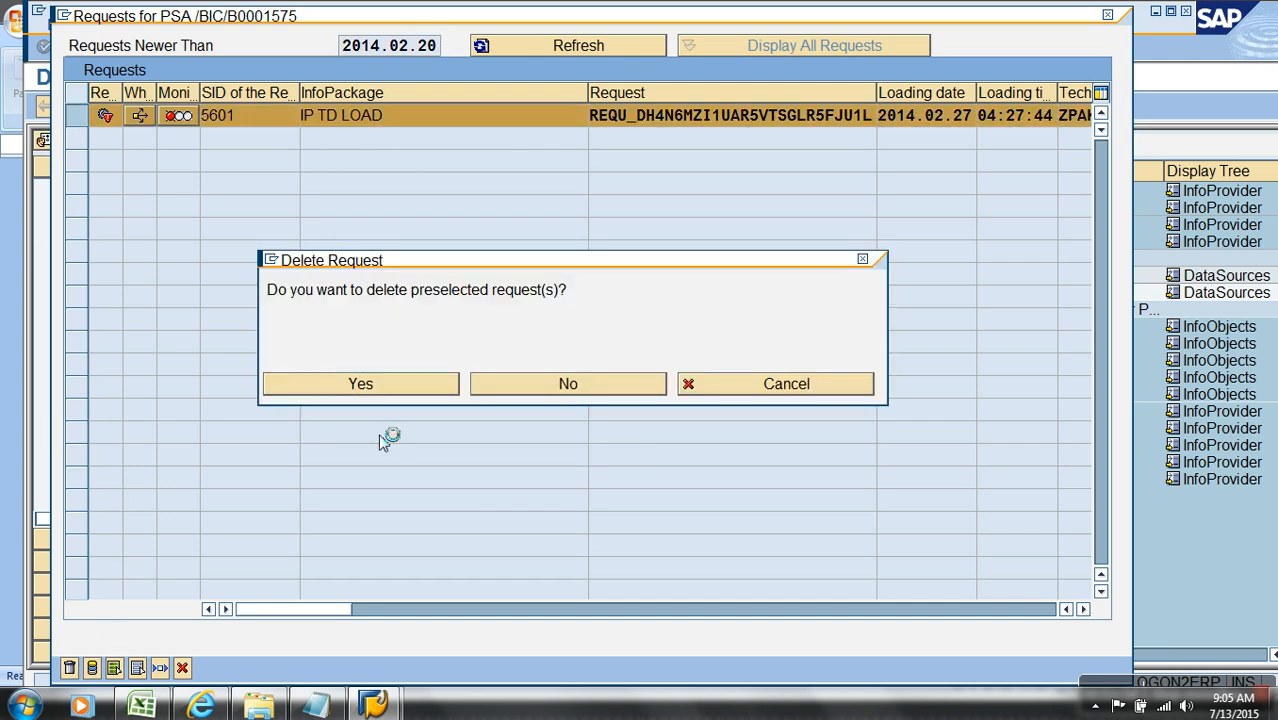
Step: Open the IP TD LOAD InfoPackage and choose the Sales_transactions_dummy file dated 3/24/2015 as its extraction file
double_click(393, 295)
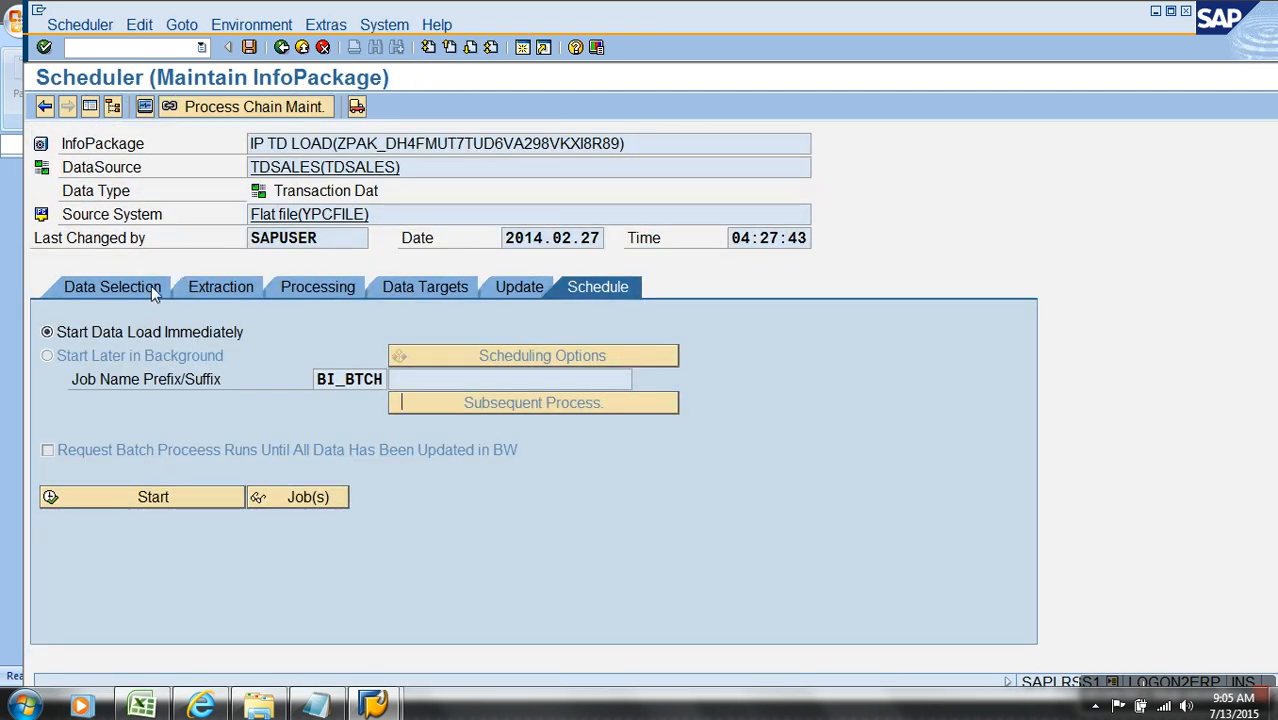
left_click(151, 286)
left_click(245, 289)
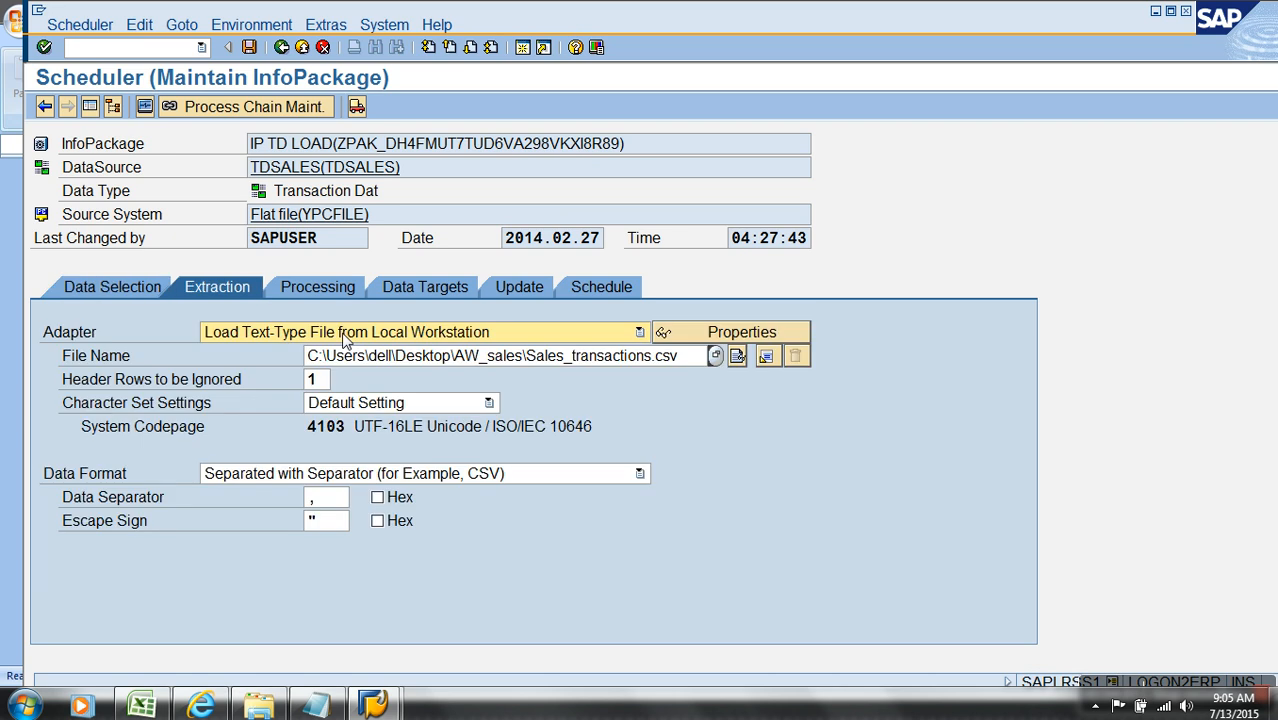
left_click(716, 356)
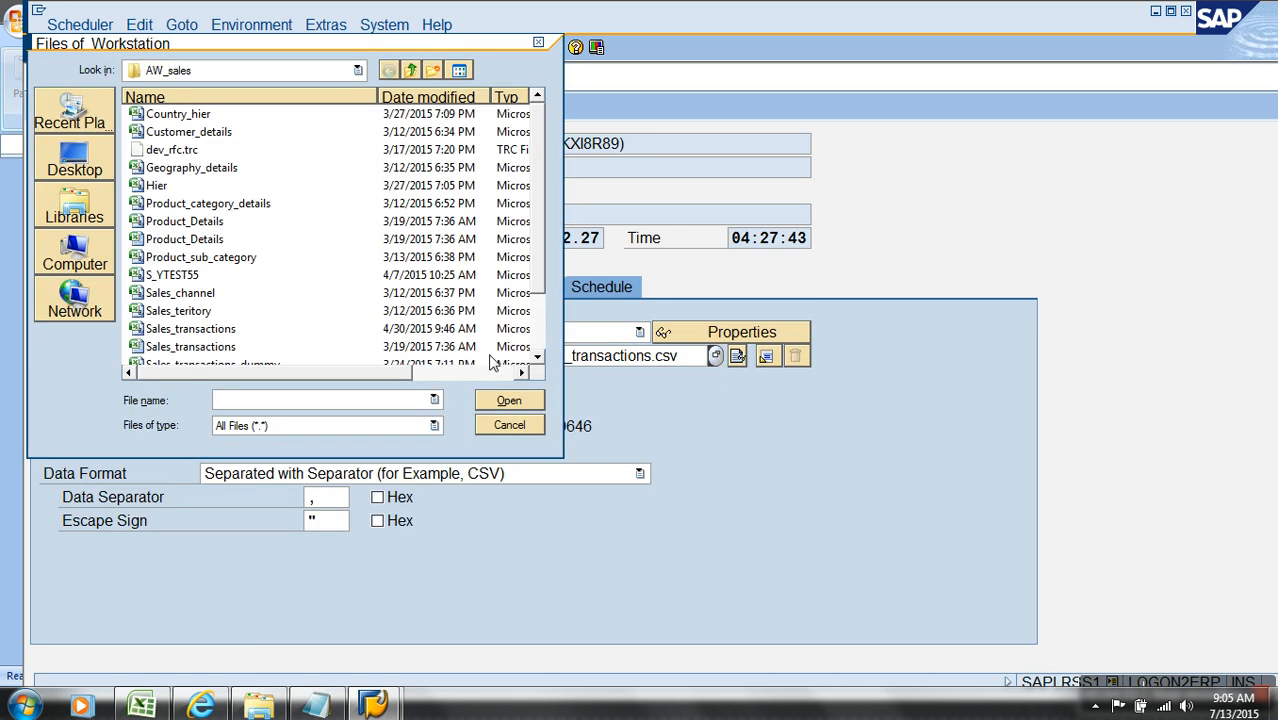
scroll(535, 340, "down", 2)
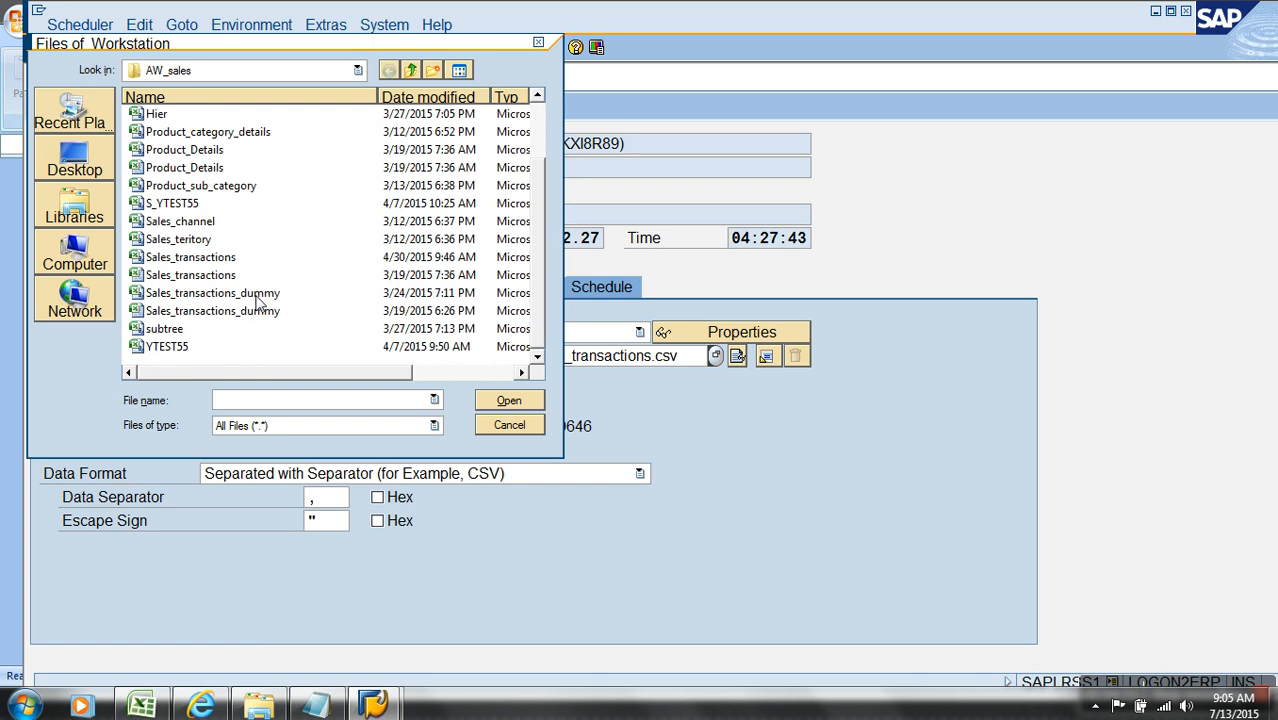
double_click(258, 296)
Step: Open the 3 KB Sales_transactions_dummy file again, examine its data rows in A2:T21 and close it
left_click(258, 706)
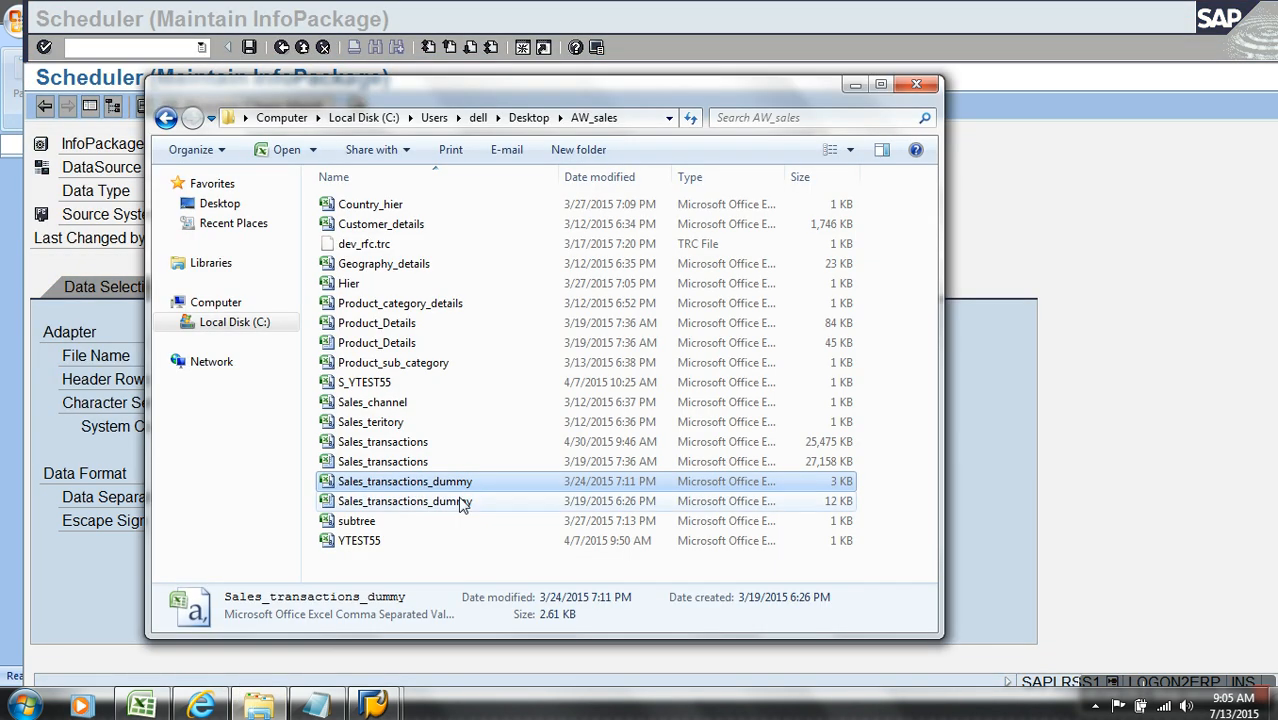
double_click(465, 483)
left_click_drag(62, 574, 1225, 218)
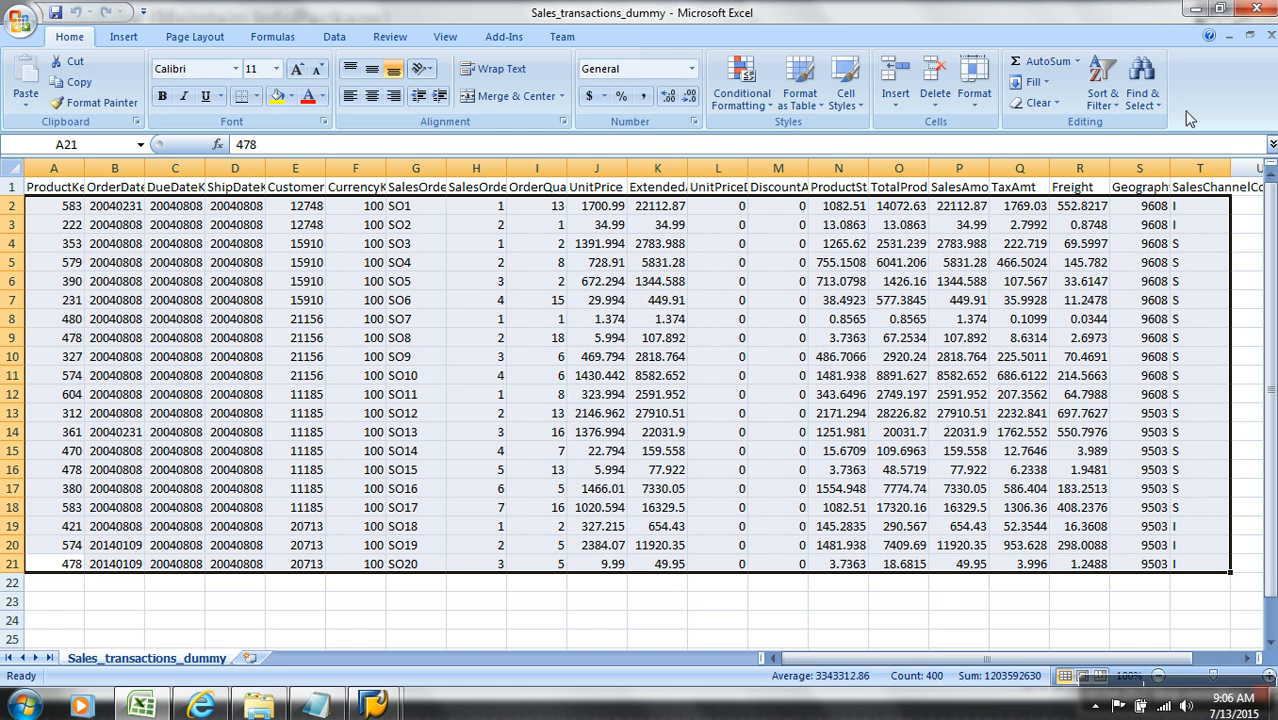
left_click(1270, 36)
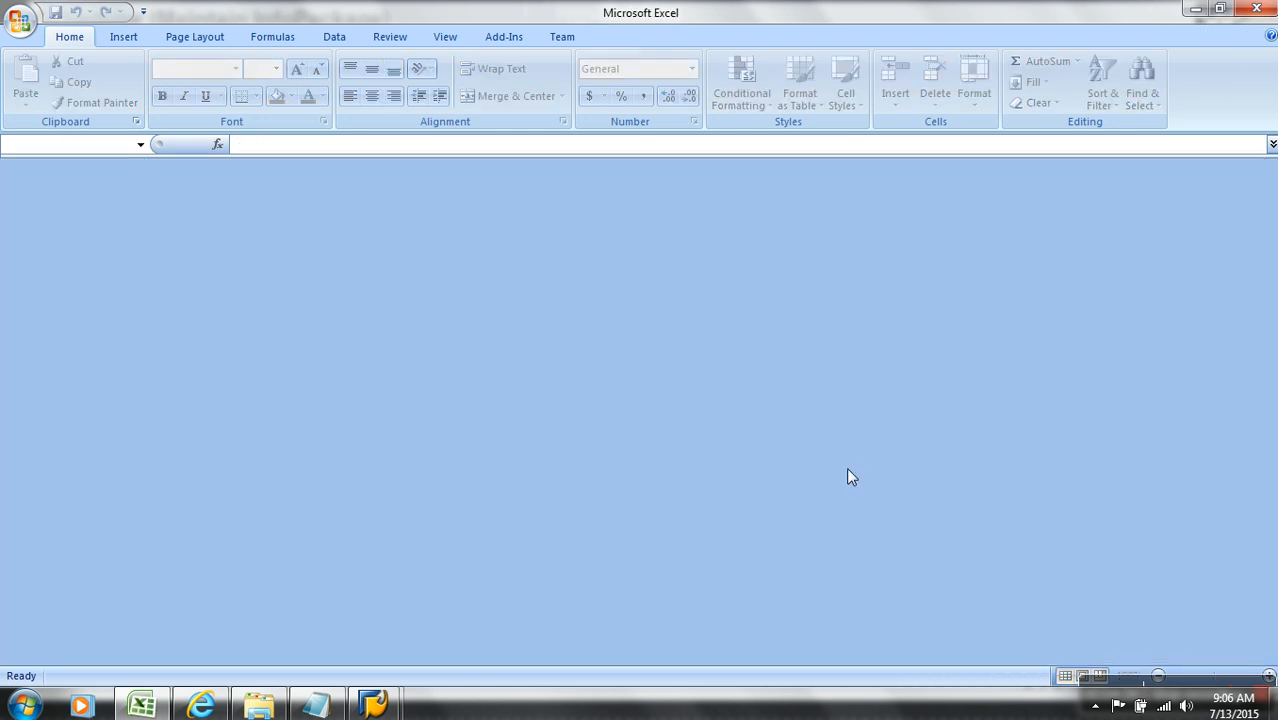
Step: Return to the IP TD LOAD InfoPackage, check its SalesChannelCode selection and start the data load immediately
key("alt+Tab")
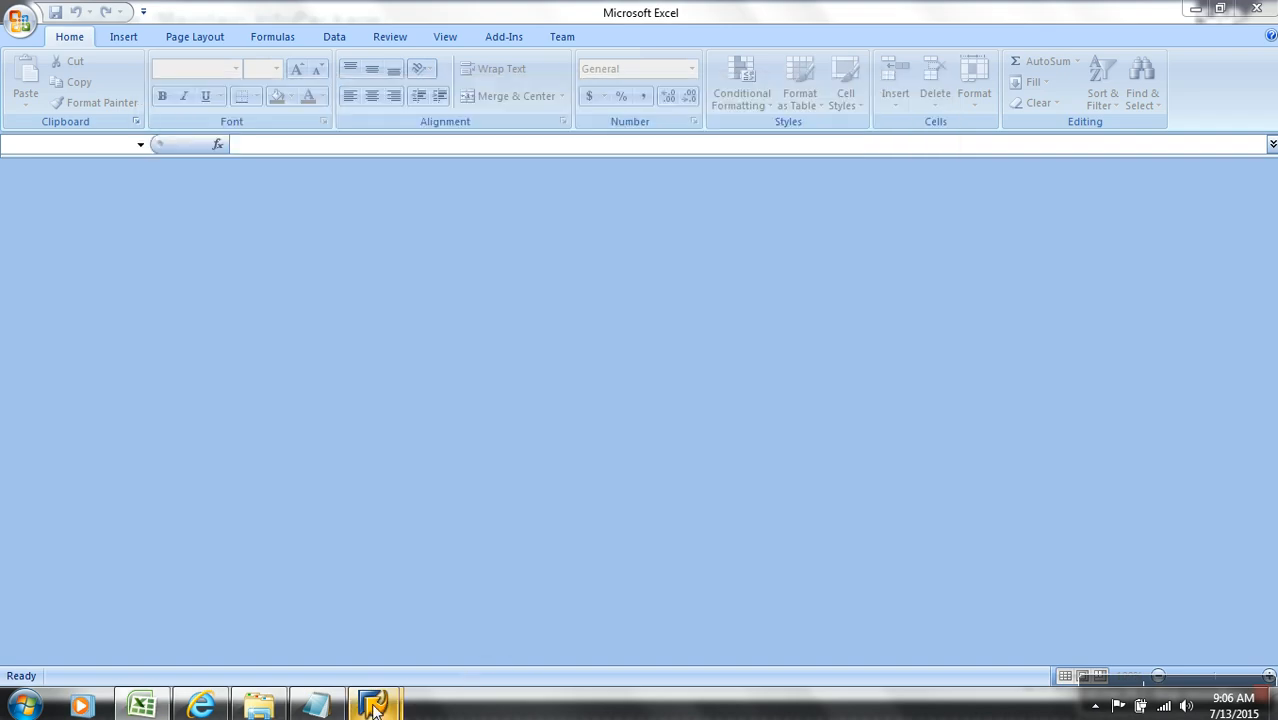
mouse_move(373, 705)
left_click(442, 560)
left_click(112, 287)
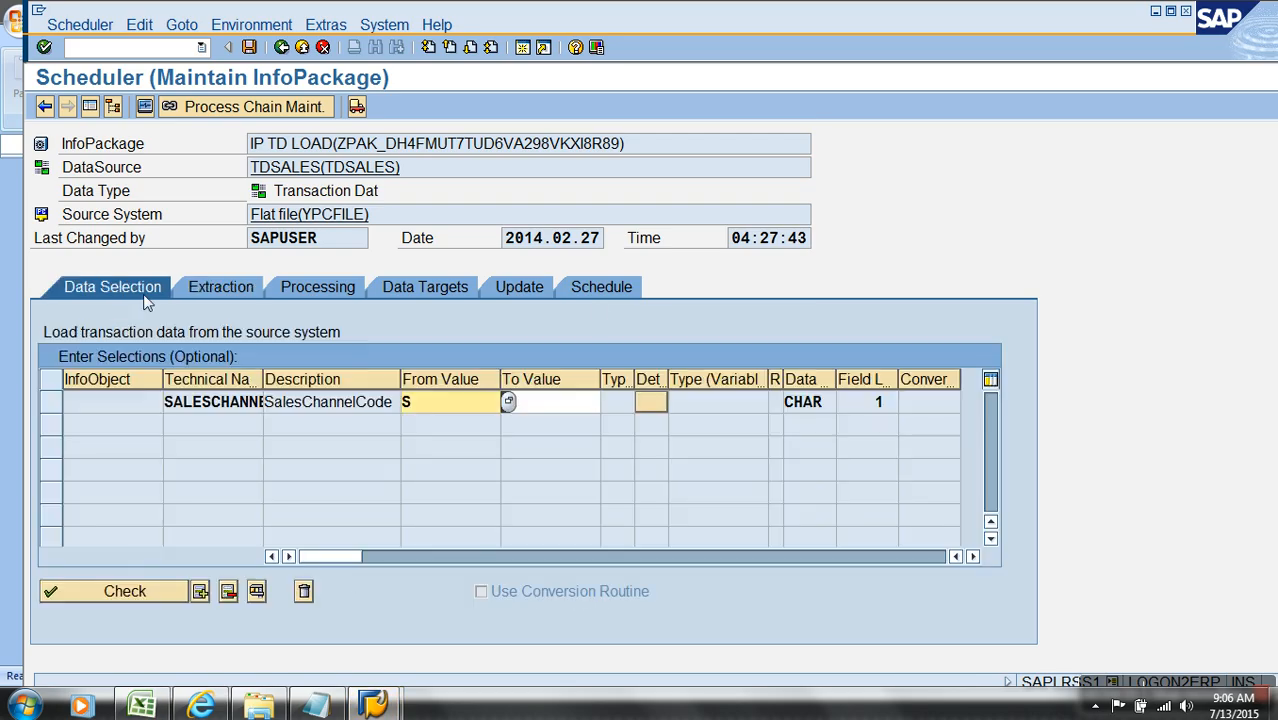
left_click(598, 290)
left_click(211, 502)
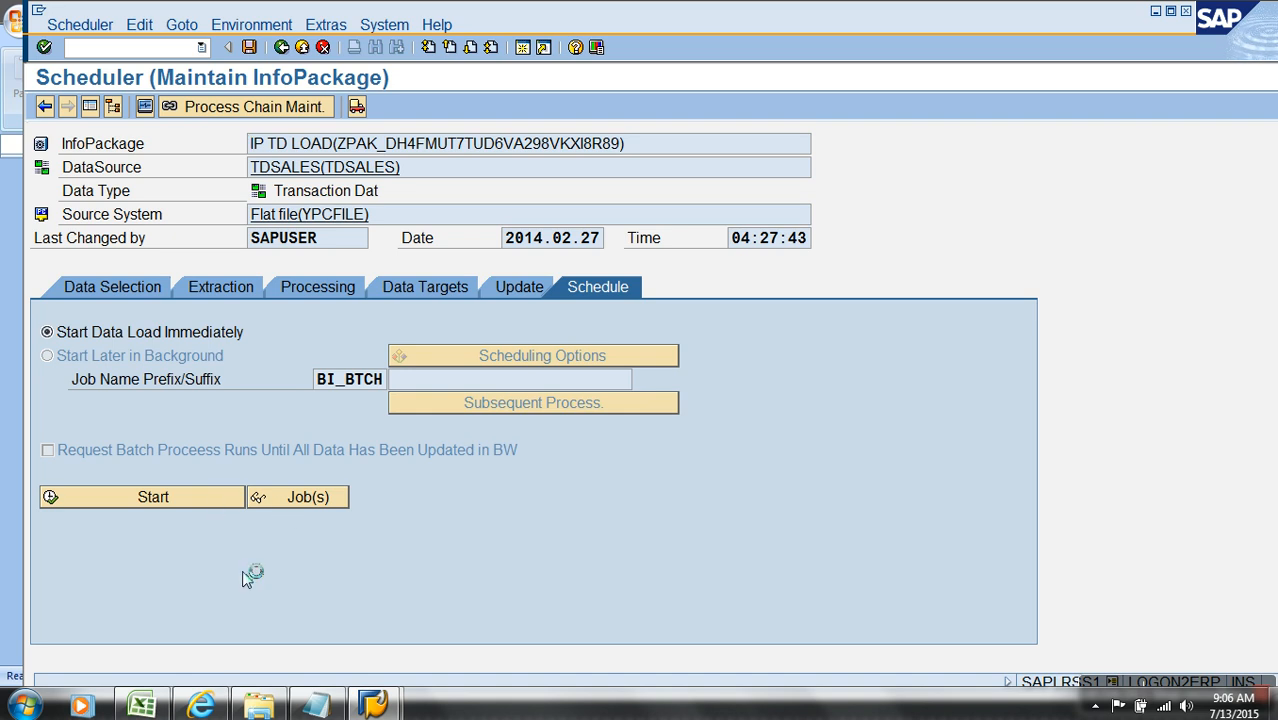
Step: Open the IP TD LOAD monitor and check the 2014.02.27 requests with errors and the newest not yet completed one
left_click(145, 106)
left_click(60, 174)
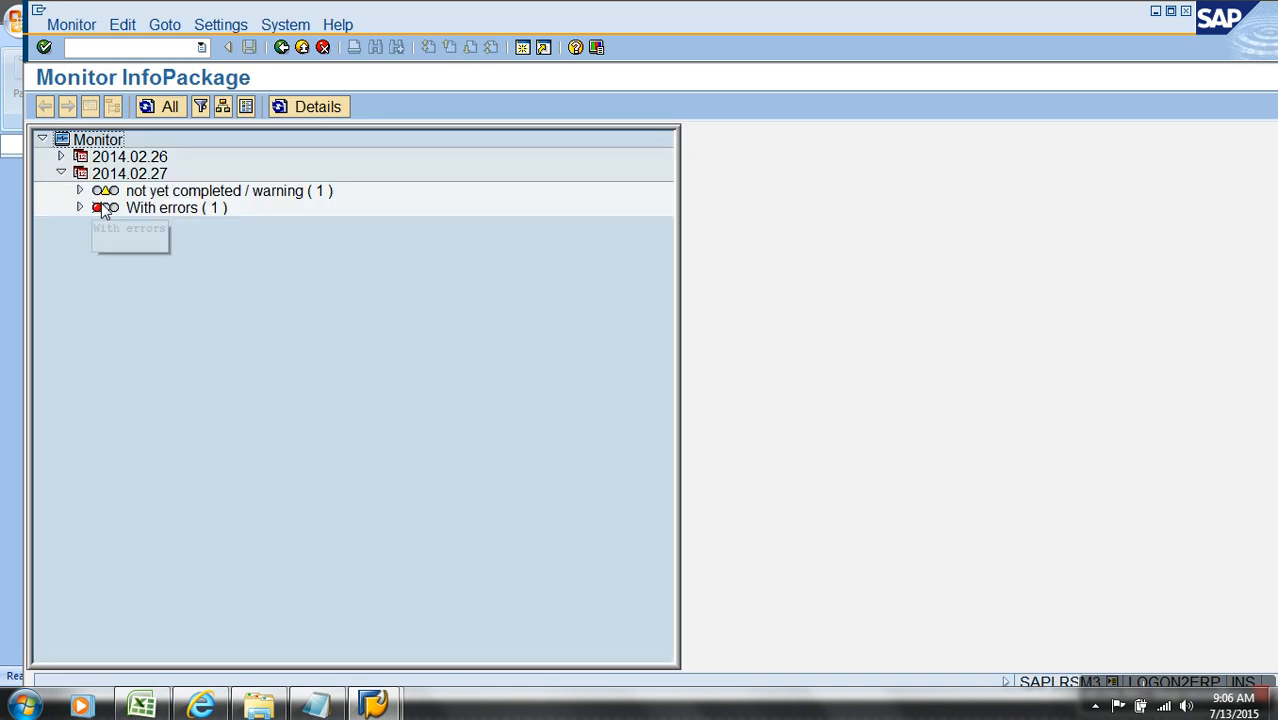
left_click(80, 207)
left_click(279, 258)
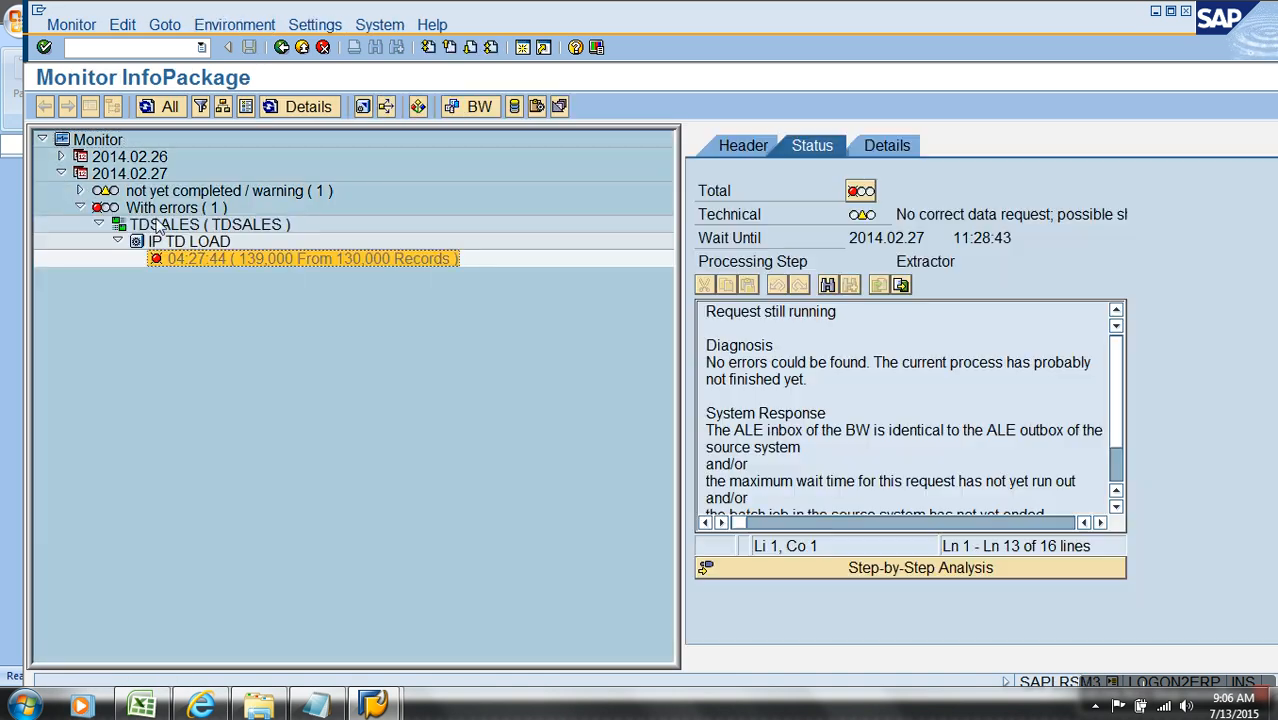
left_click(80, 190)
left_click(227, 242)
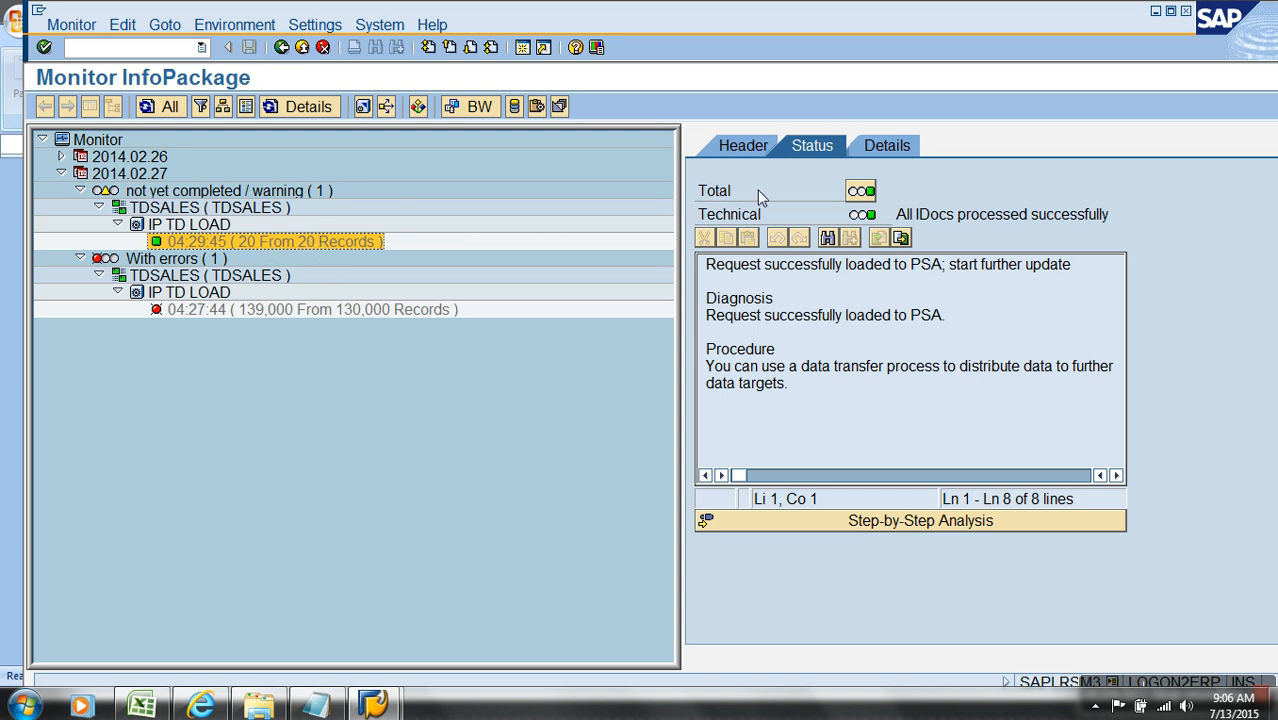
Step: Examine the newest request's processing details down to the inbound processing of Data Package 1
left_click(890, 148)
left_click(722, 258)
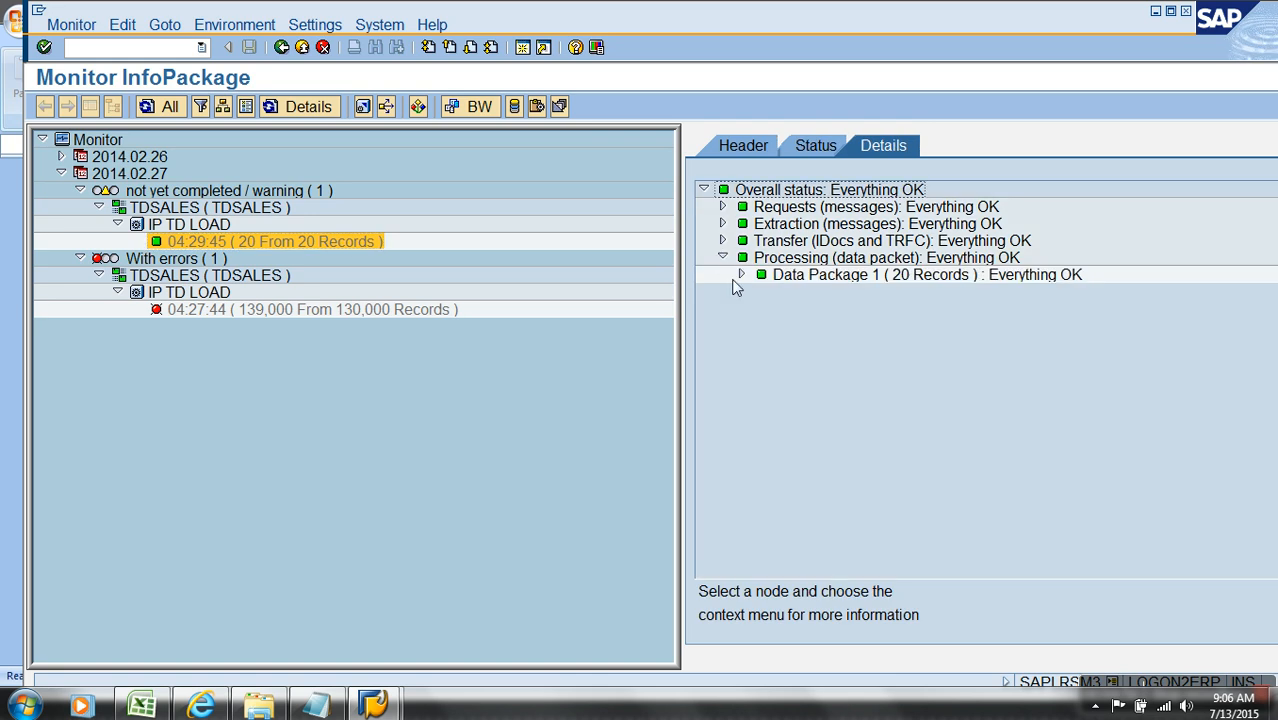
left_click(741, 275)
left_click(760, 291)
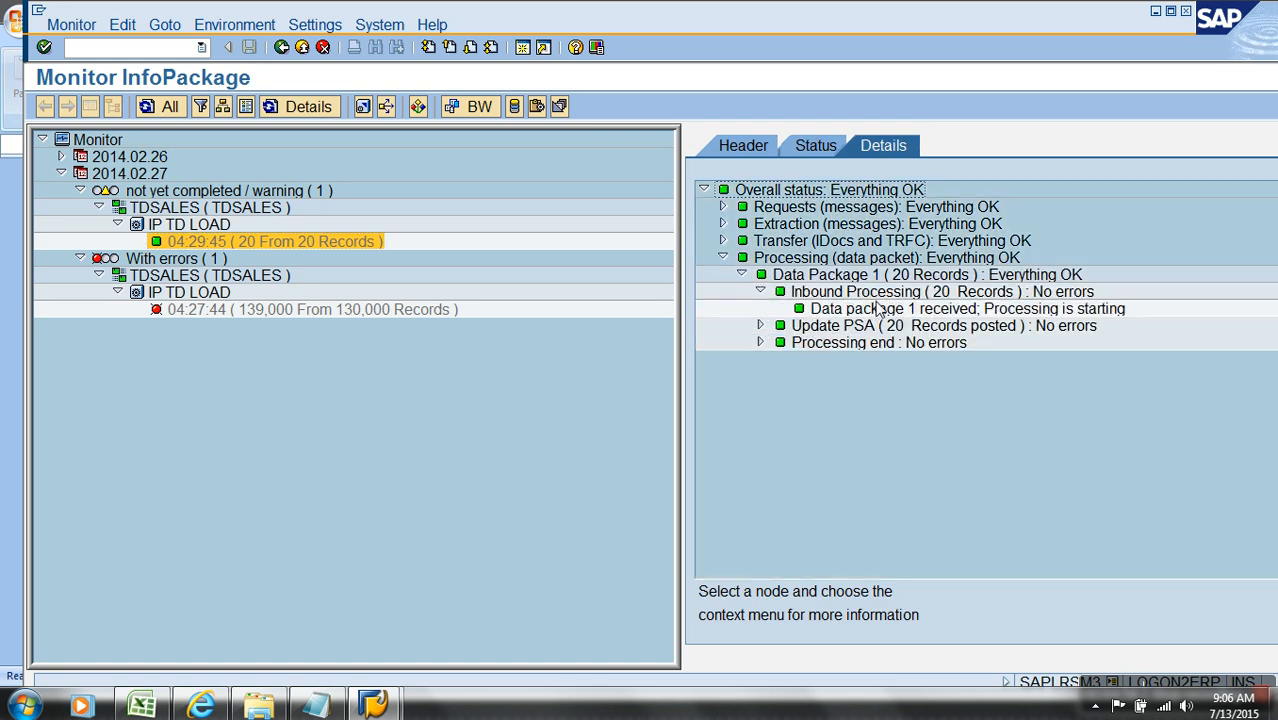
Step: Return to the modeling tree, manage the TDSALES DataSource's PSA requests and display the records of the newest IP TD LOAD request
left_click(302, 47)
left_click(302, 47)
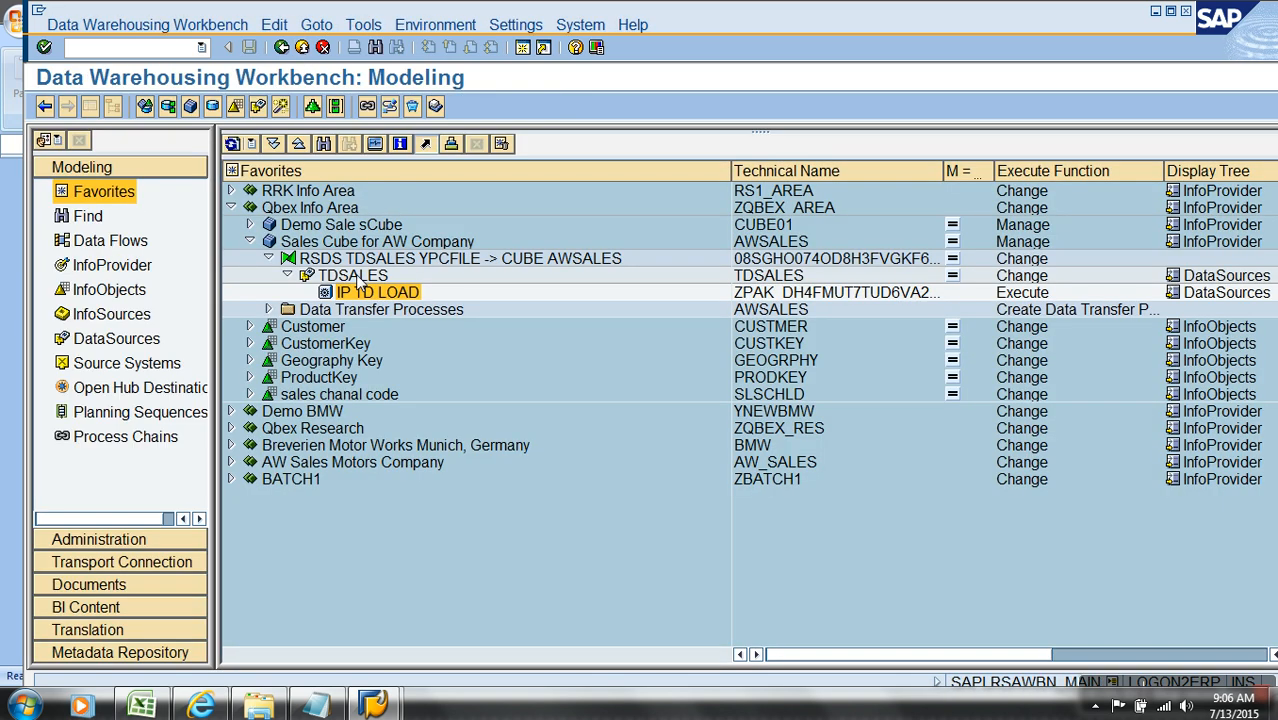
right_click(360, 284)
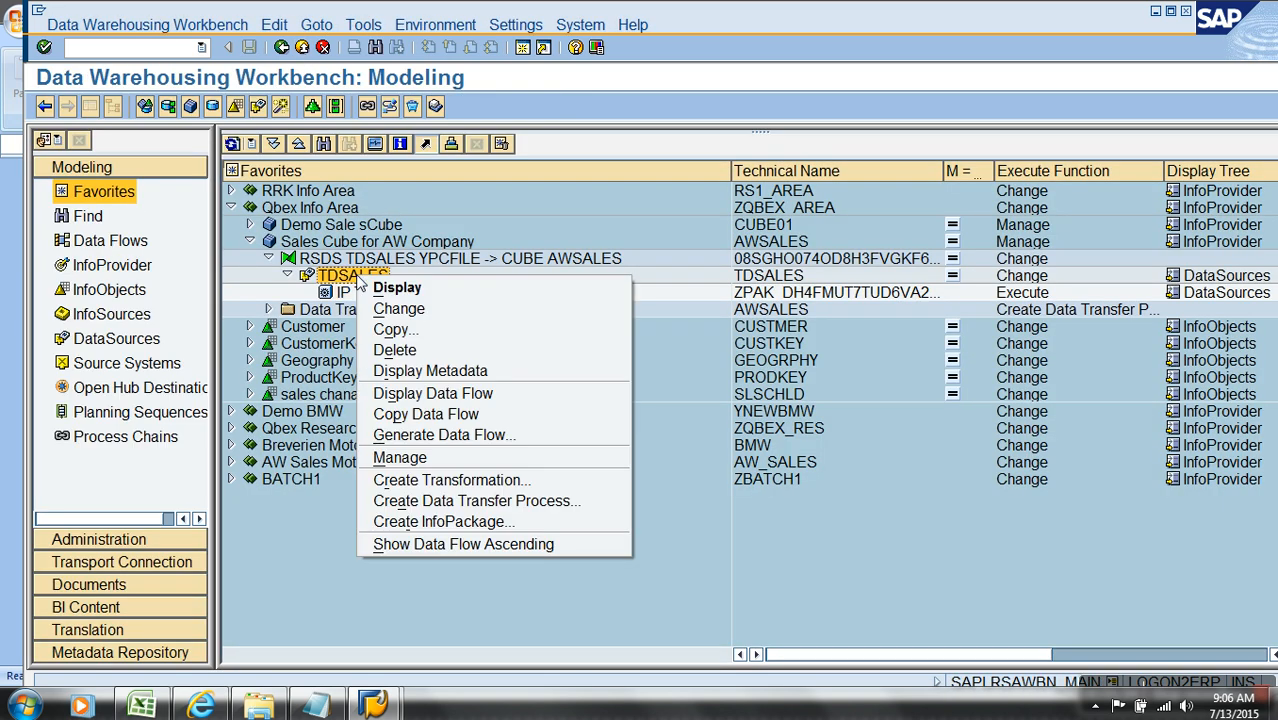
left_click(433, 460)
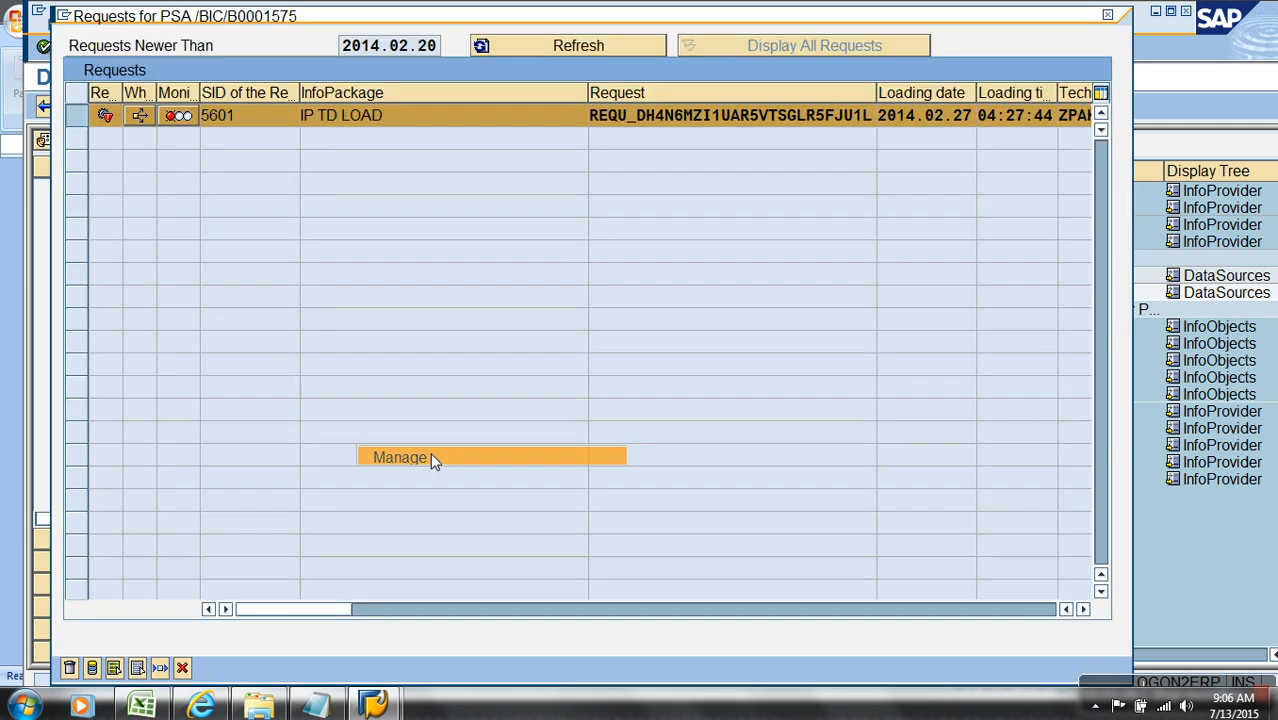
double_click(212, 128)
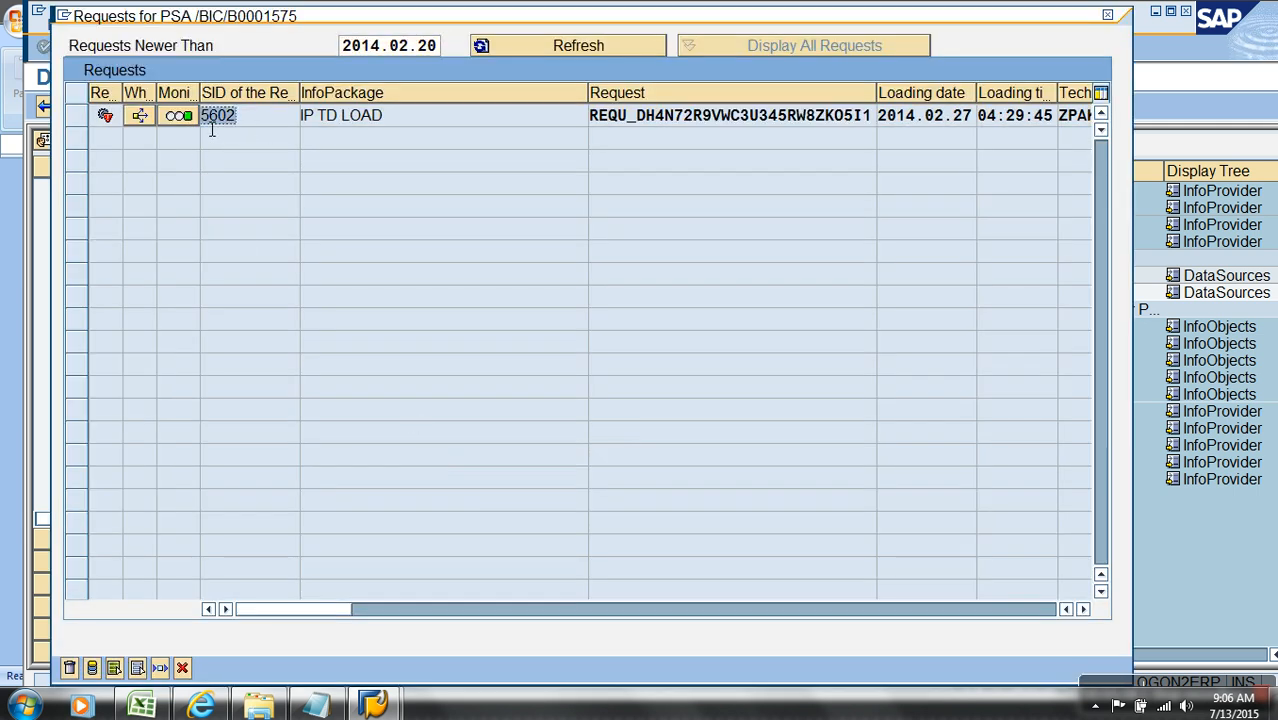
left_click(80, 115)
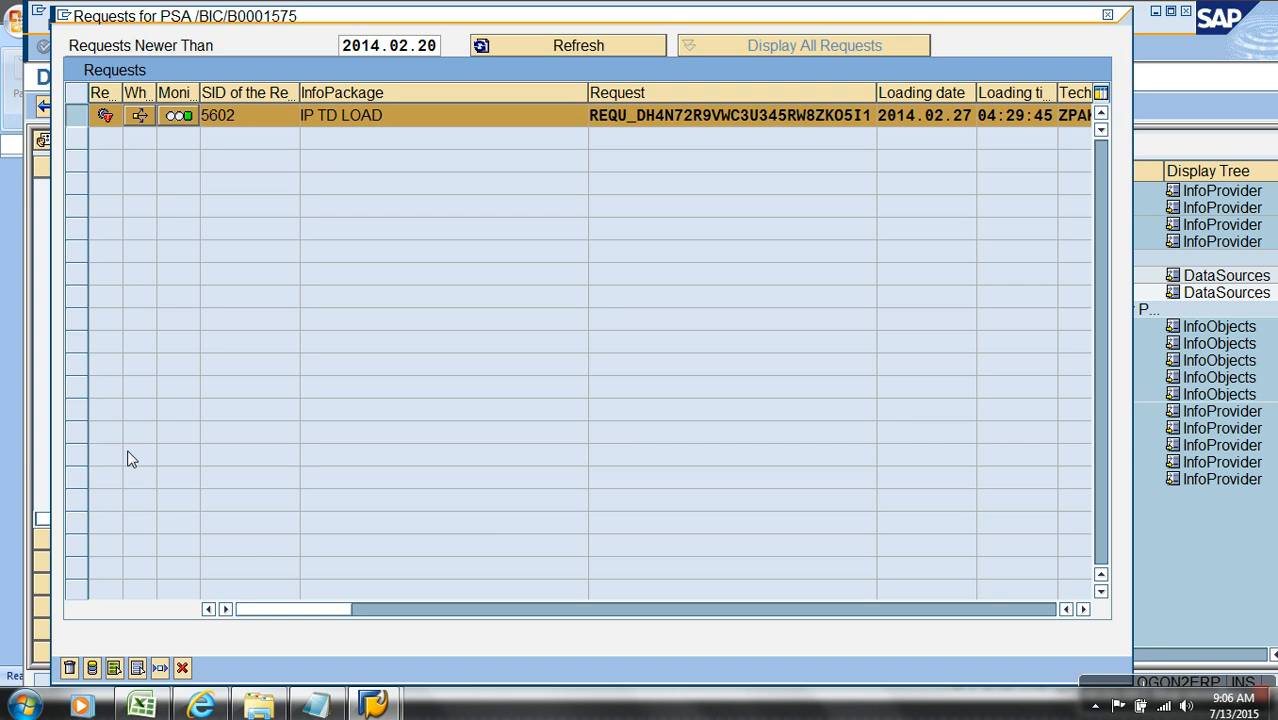
left_click(92, 668)
left_click(131, 187)
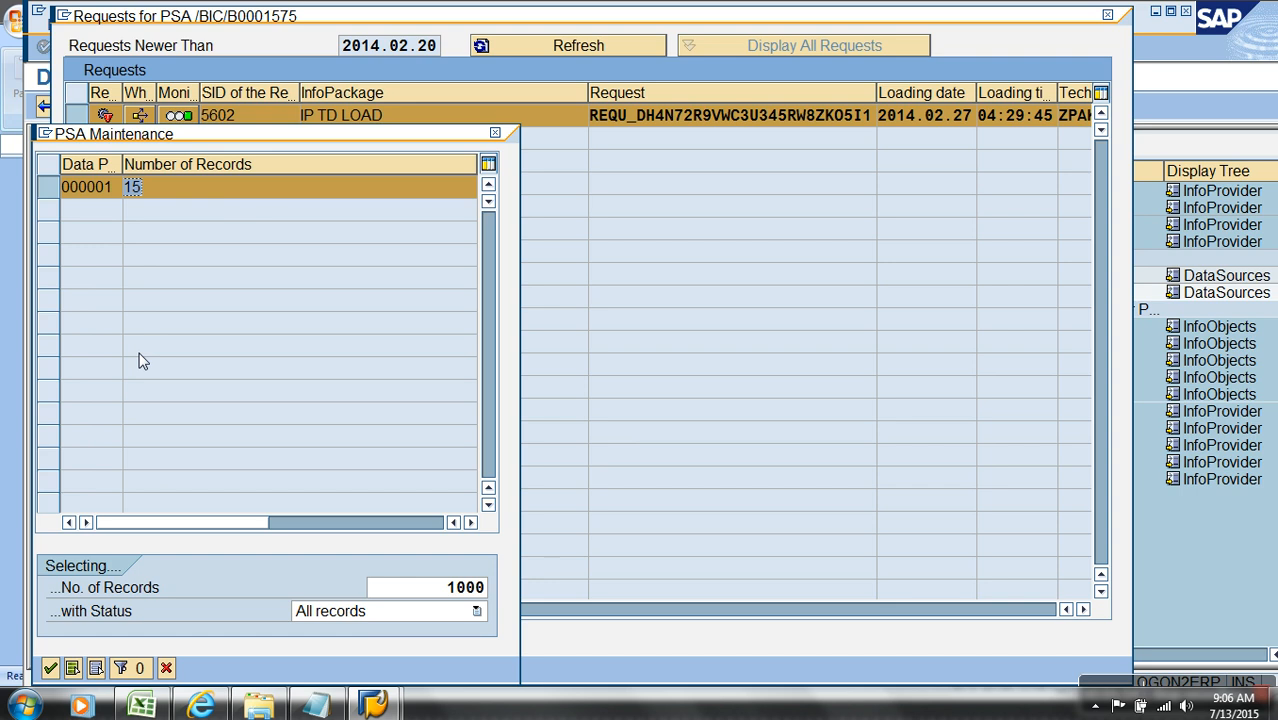
left_click(50, 668)
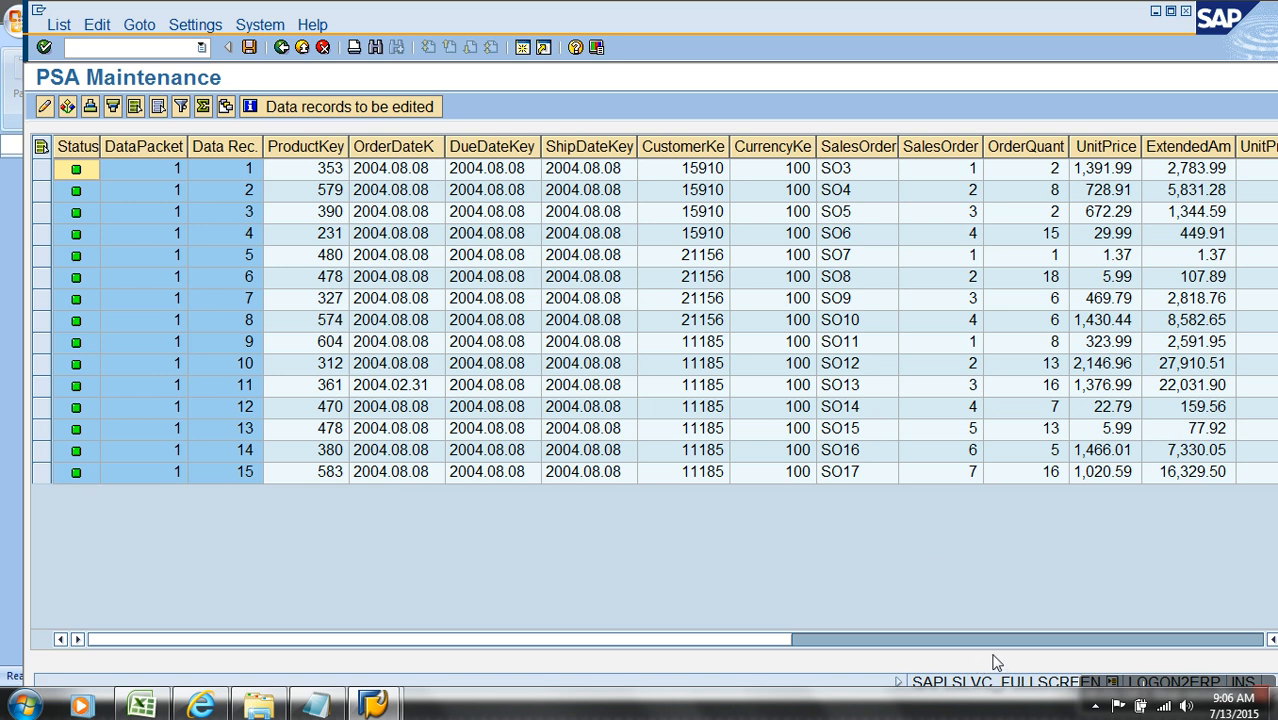
Step: Examine the sales channel, CURR and UNIT columns of the loaded PSA records
left_click(1071, 641)
left_click(1120, 150)
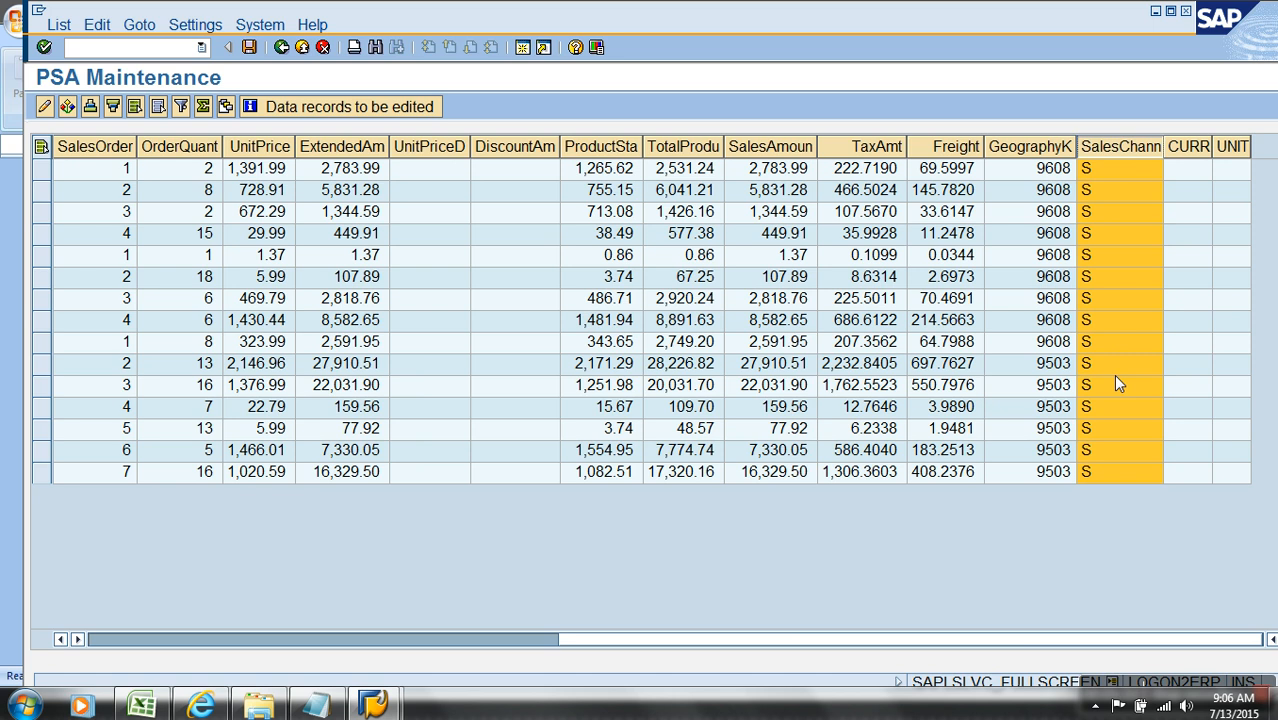
left_click(1190, 170)
left_click(1230, 174)
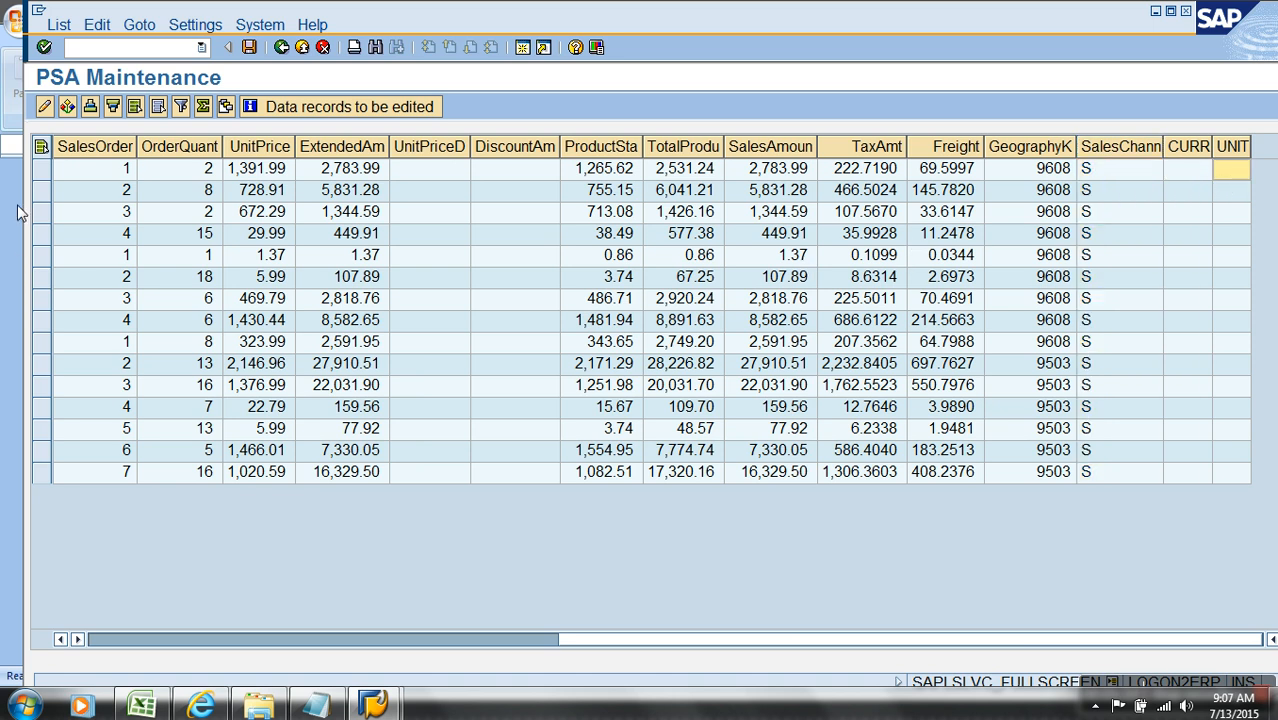
Step: Open the Sales_transactions_dummy file dated 3/24/2015 and add the column headers CURR in U1 and UNIT in V1
left_click(259, 705)
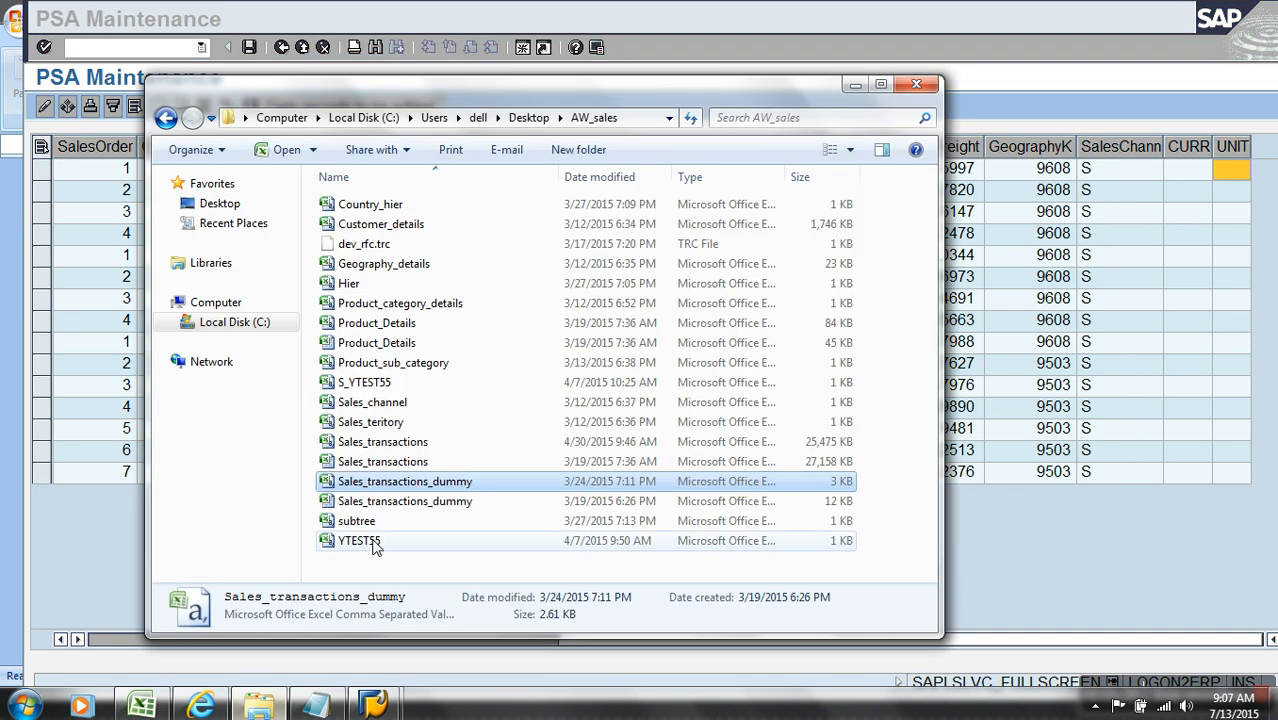
right_click(405, 481)
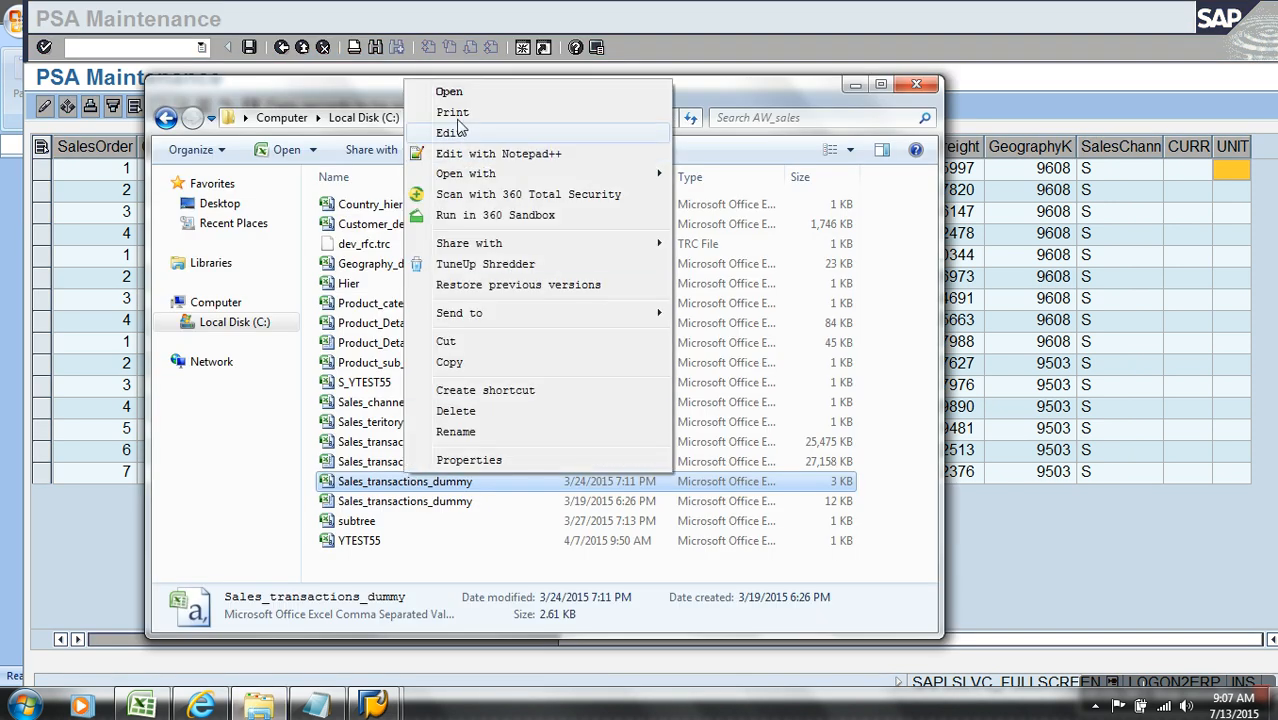
left_click(447, 91)
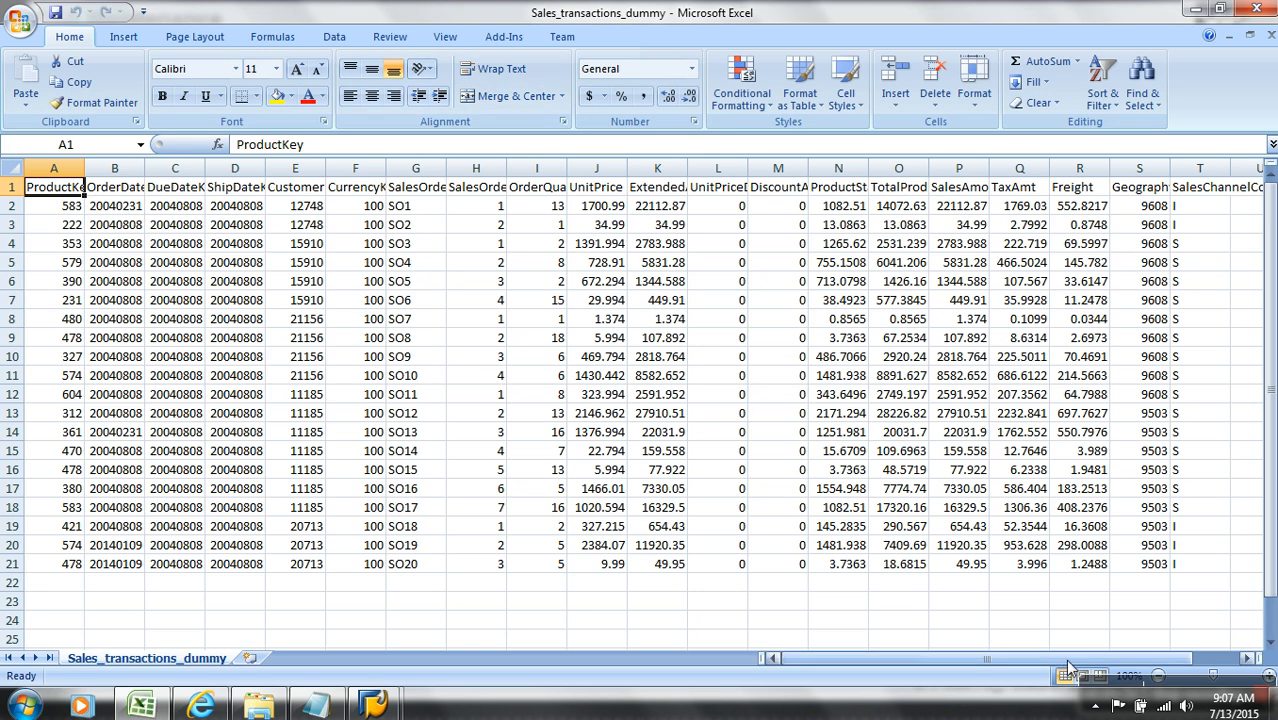
left_click_drag(1075, 651, 1138, 614)
left_click(1126, 187)
left_click(1095, 191)
left_click(1150, 193)
type("CURR")
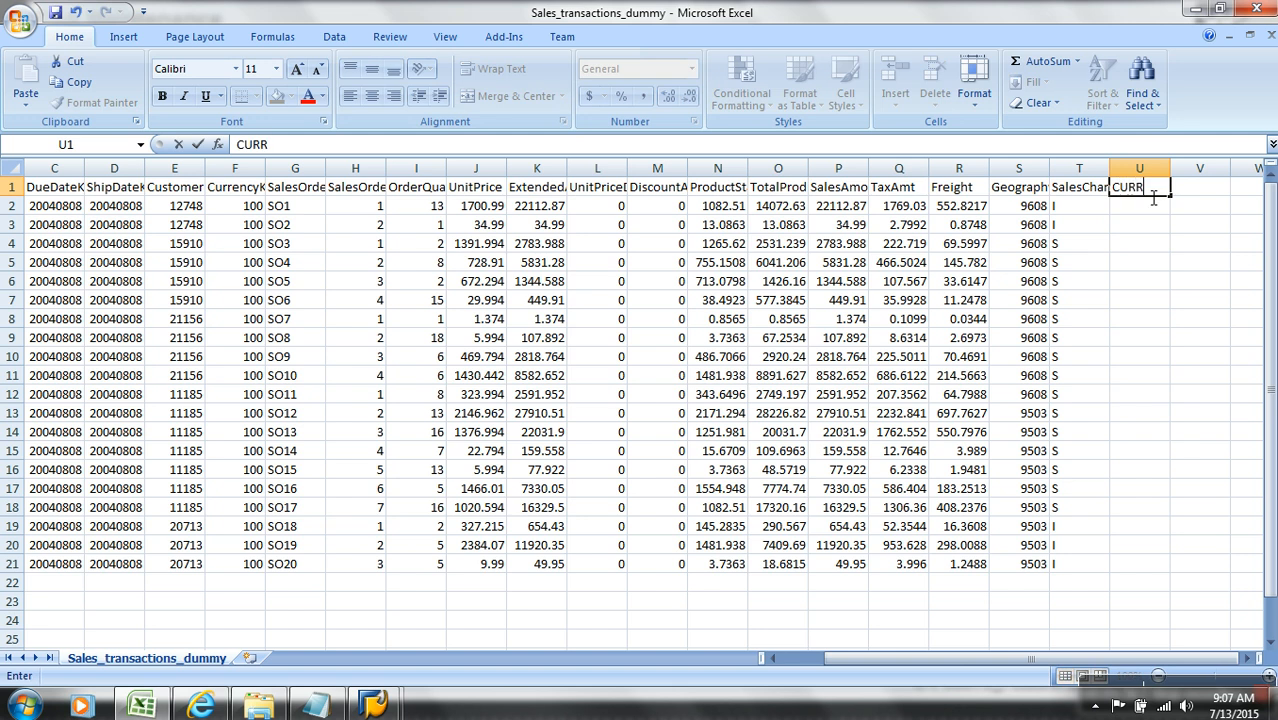
key("Tab")
type("UNI")
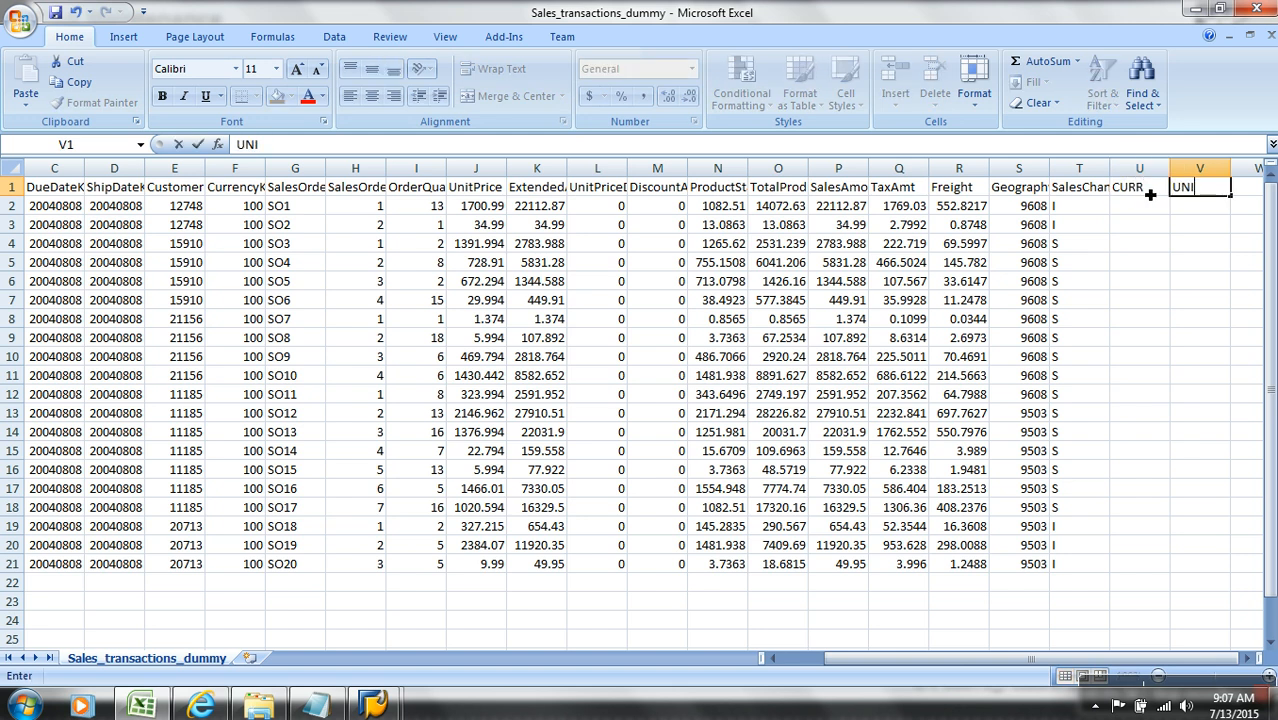
key("Return")
Step: Enter INR in U2 and copy it down the CURR column to U21
type("INR")
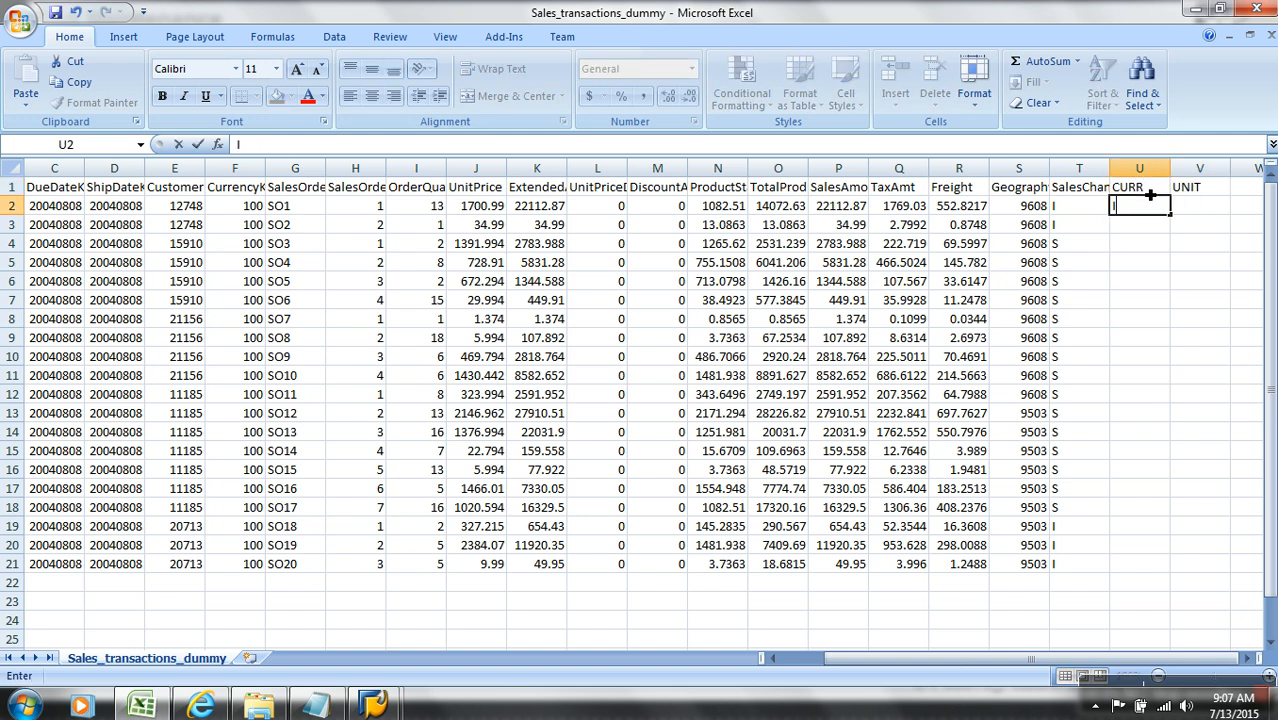
key("Return")
key("Up")
key("ctrl+c")
key("Down")
key("shift+Down")
key("shift+Down")
key("shift+Down")
key("shift+Down")
key("shift+Down")
key("shift+Down")
key("shift+Down")
key("shift+Down")
key("shift+Down")
key("shift+Down")
key("shift+Down")
key("shift+Down")
key("shift+Down")
key("shift+Down")
key("shift+Down")
key("shift+Down")
key("shift+Down")
key("shift+Down")
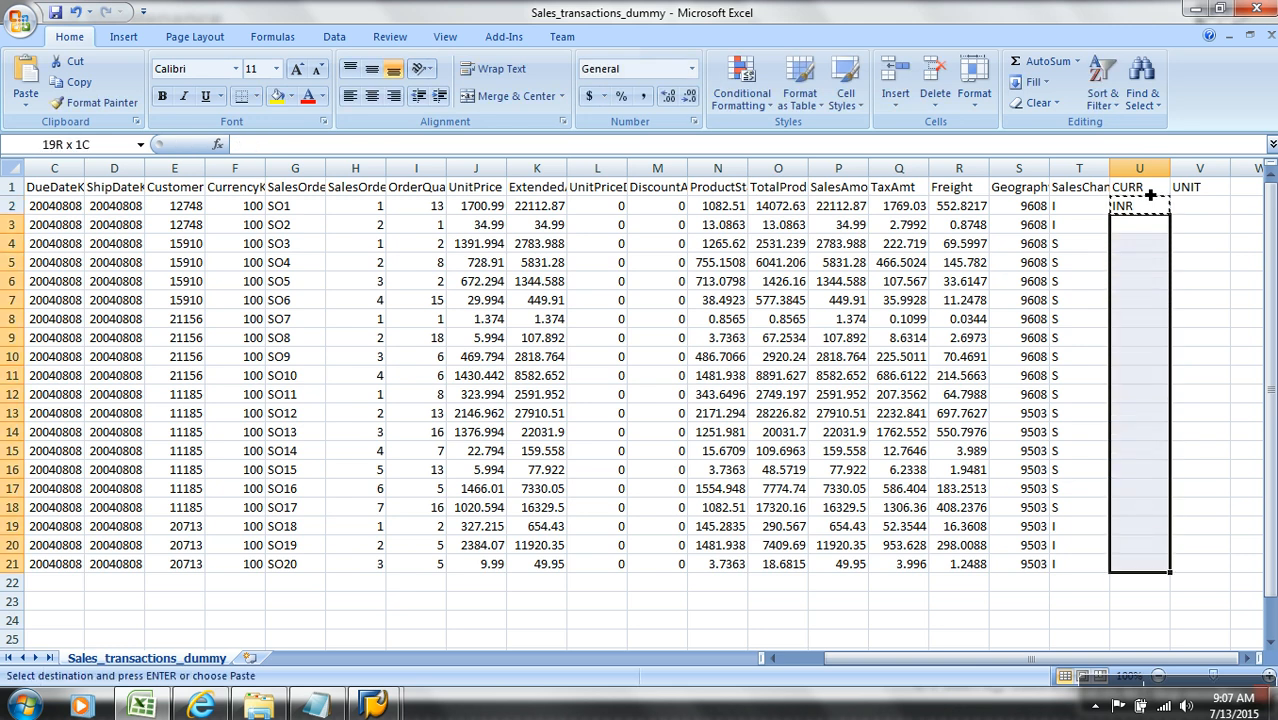
key("Return")
Step: Enter EA in V2 and copy it down the UNIT column to V21
key("Up")
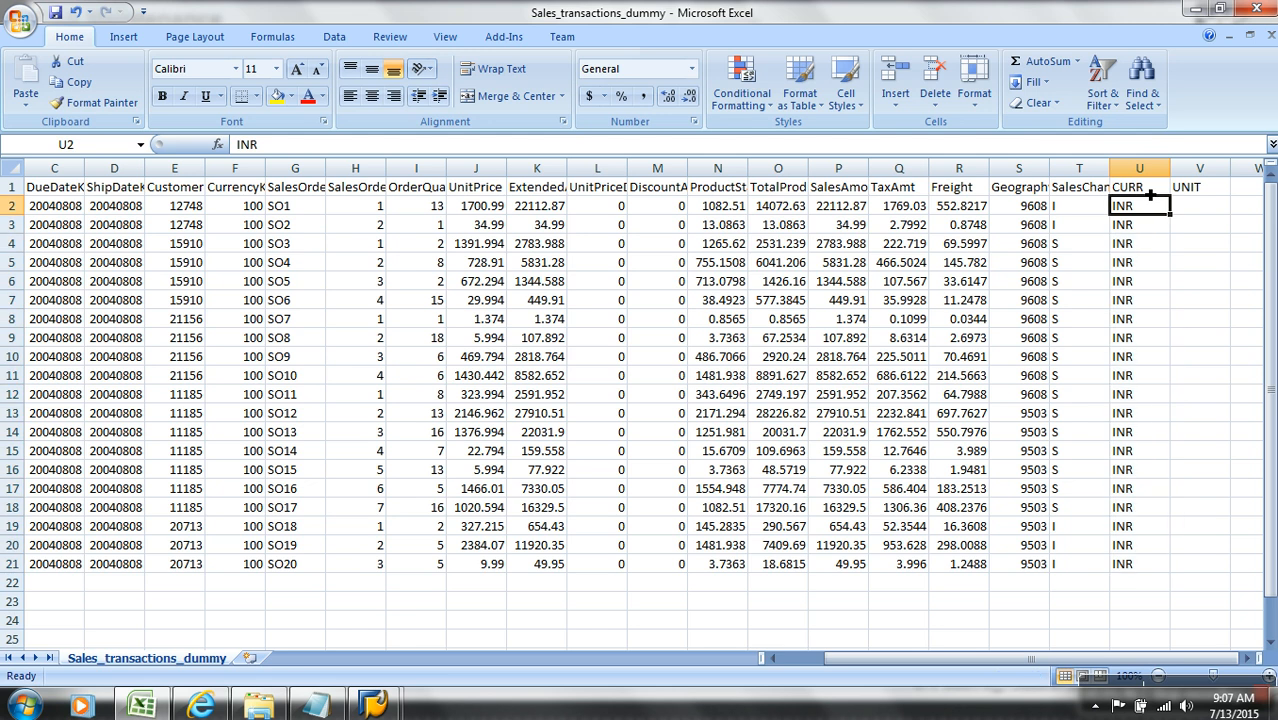
key("Right")
key("Right")
key("Left")
type("E")
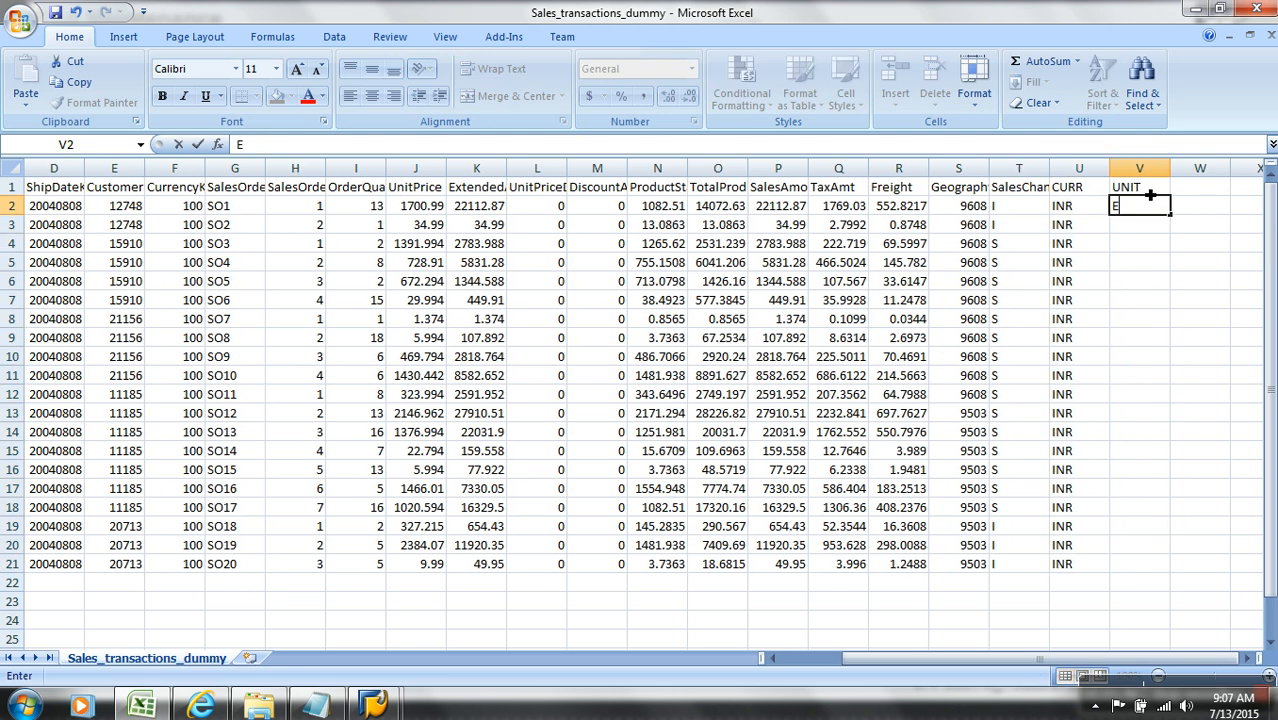
key("ctrl+Return")
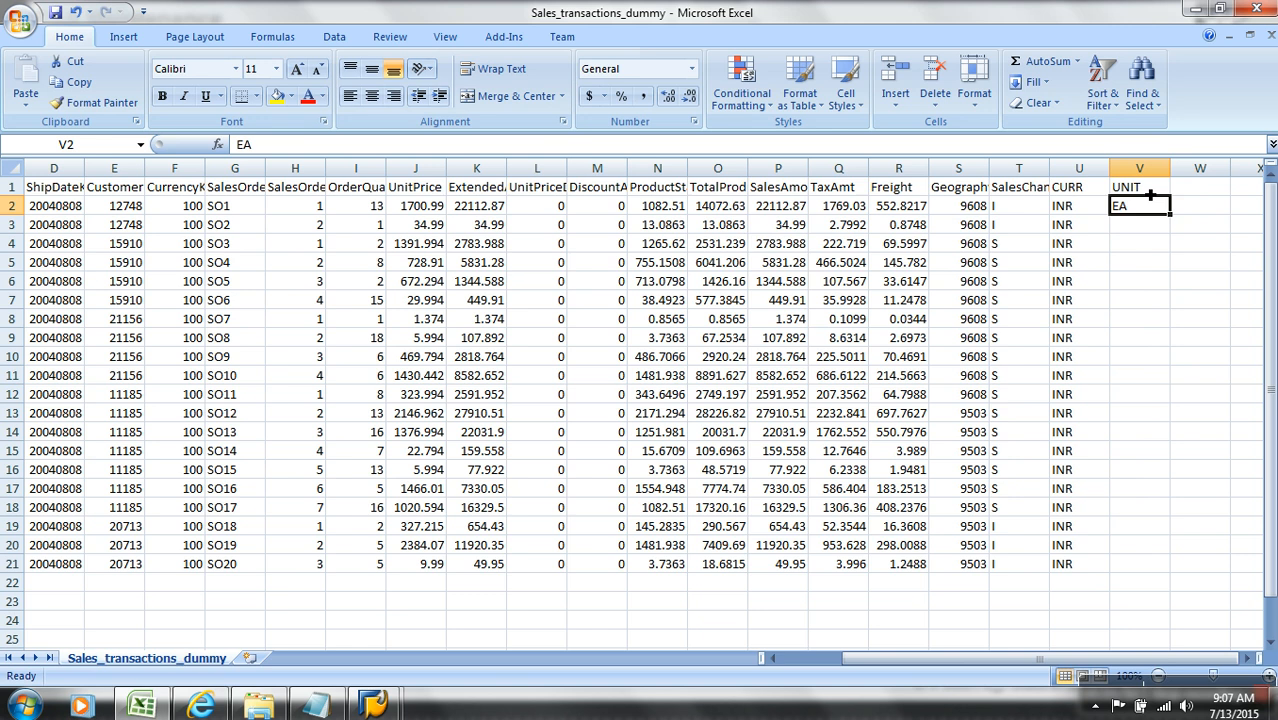
key("ctrl+c")
key("Down")
key("shift+Down")
key("shift+Down")
key("shift+Down")
key("shift+Down")
key("shift+Down")
key("shift+Down")
key("shift+Down")
key("shift+Down")
key("shift+Down")
key("shift+Down")
key("shift+Down")
key("shift+Down")
key("shift+Down")
key("shift+Down")
key("shift+Down")
key("shift+Down")
key("shift+Down")
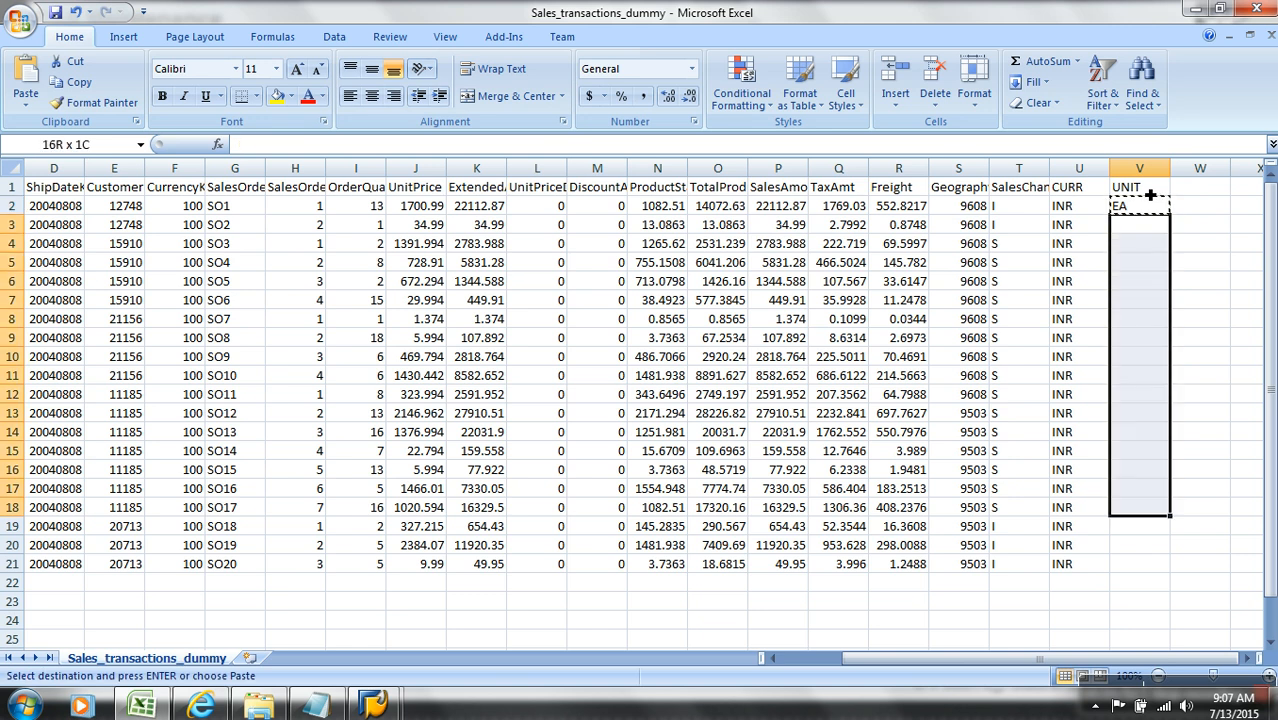
key("shift+Down")
key("Return")
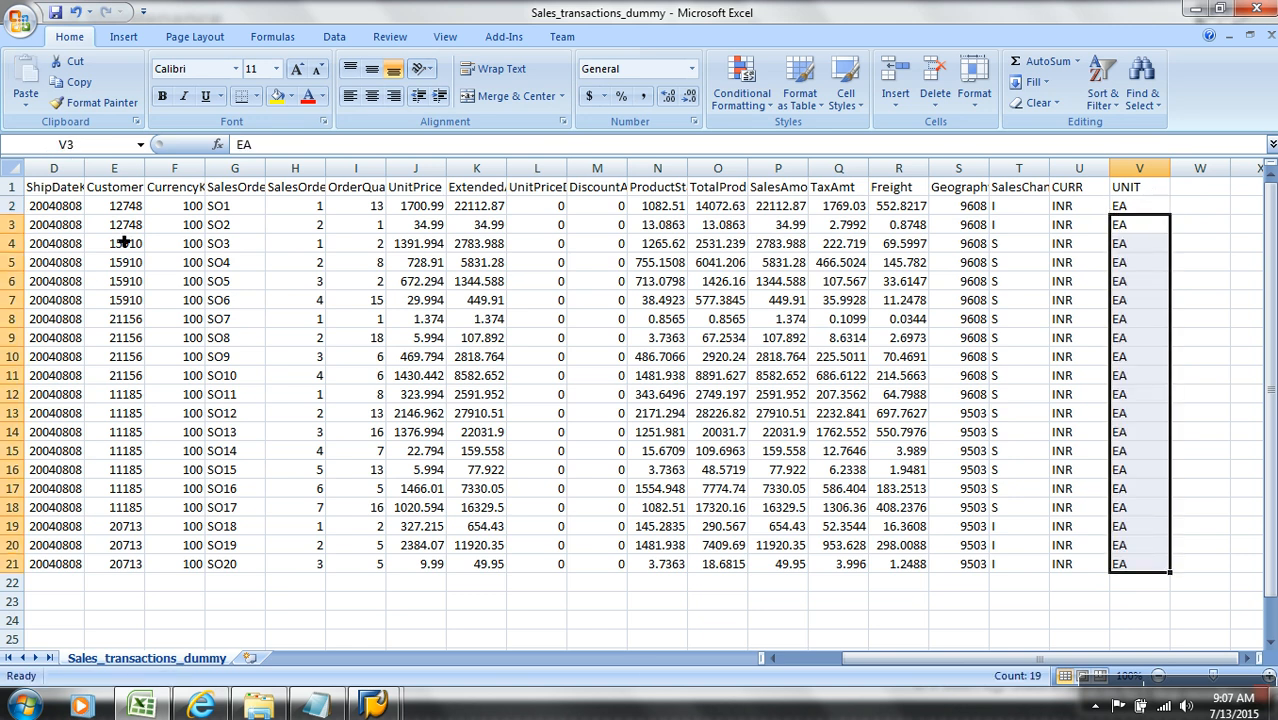
Step: Save the Sales_transactions_dummy file, keeping the CSV format, and close it
left_click(55, 12)
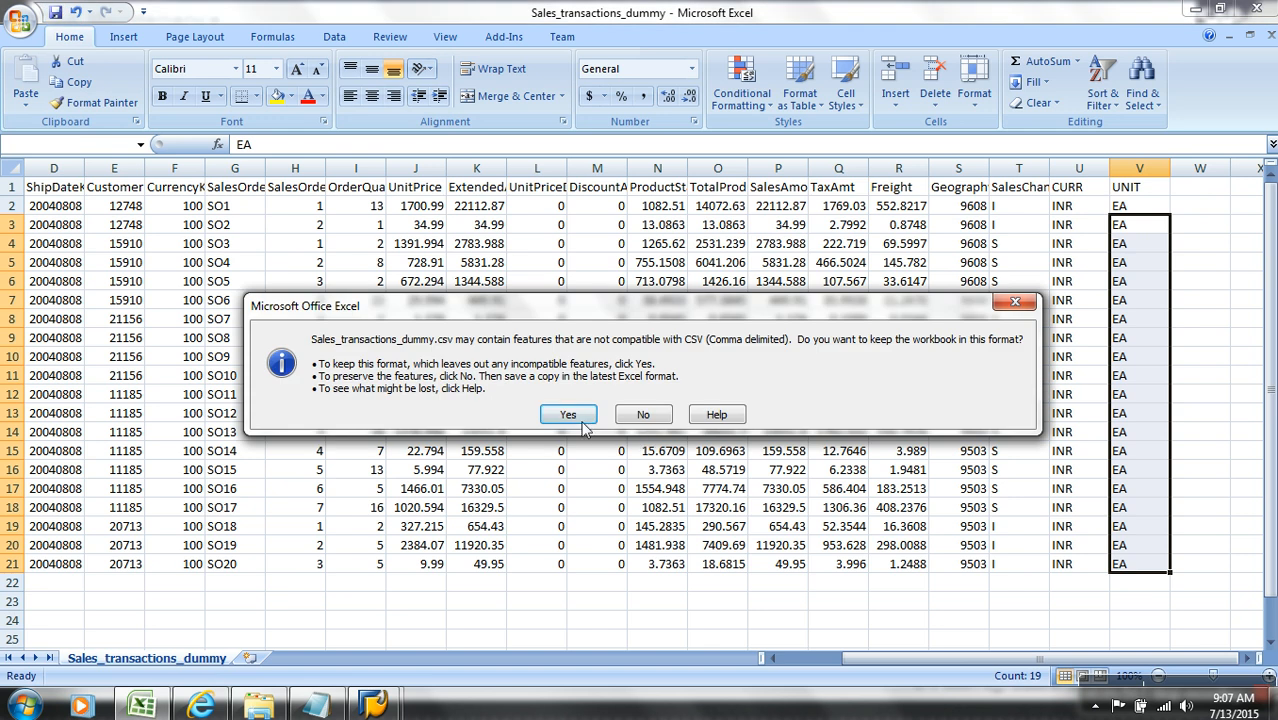
left_click(567, 415)
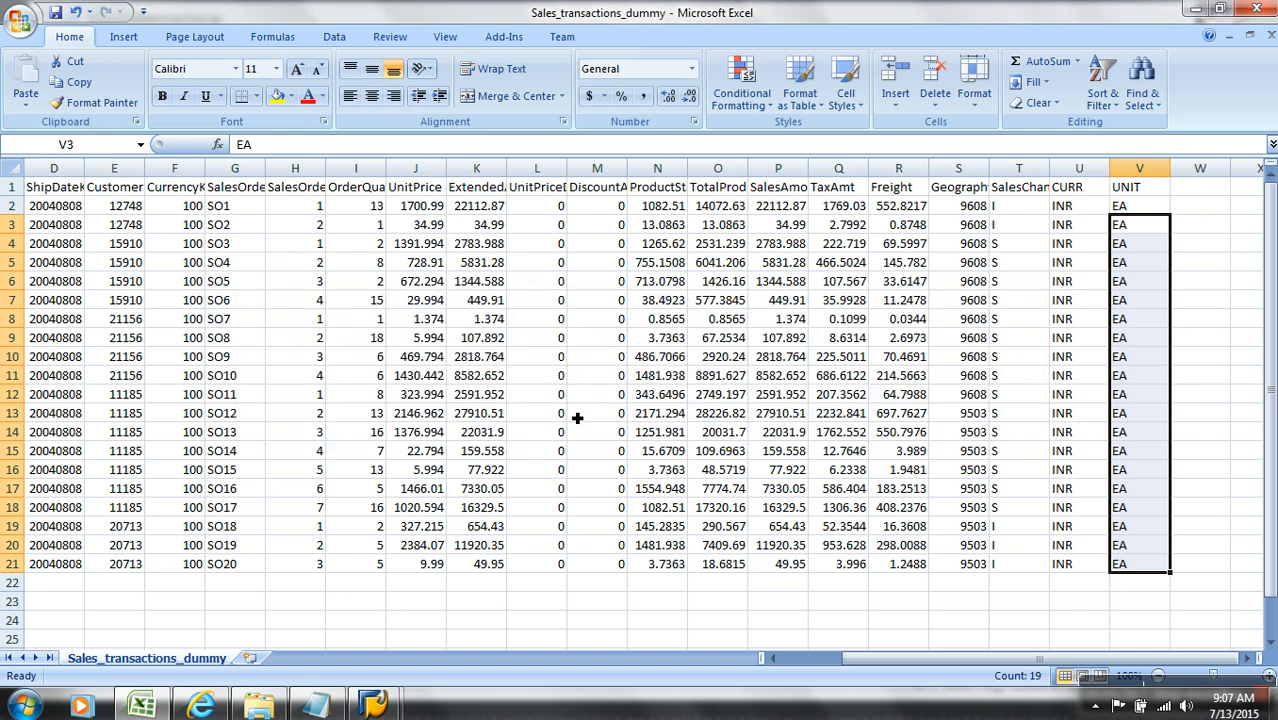
left_click(1270, 36)
left_click(568, 399)
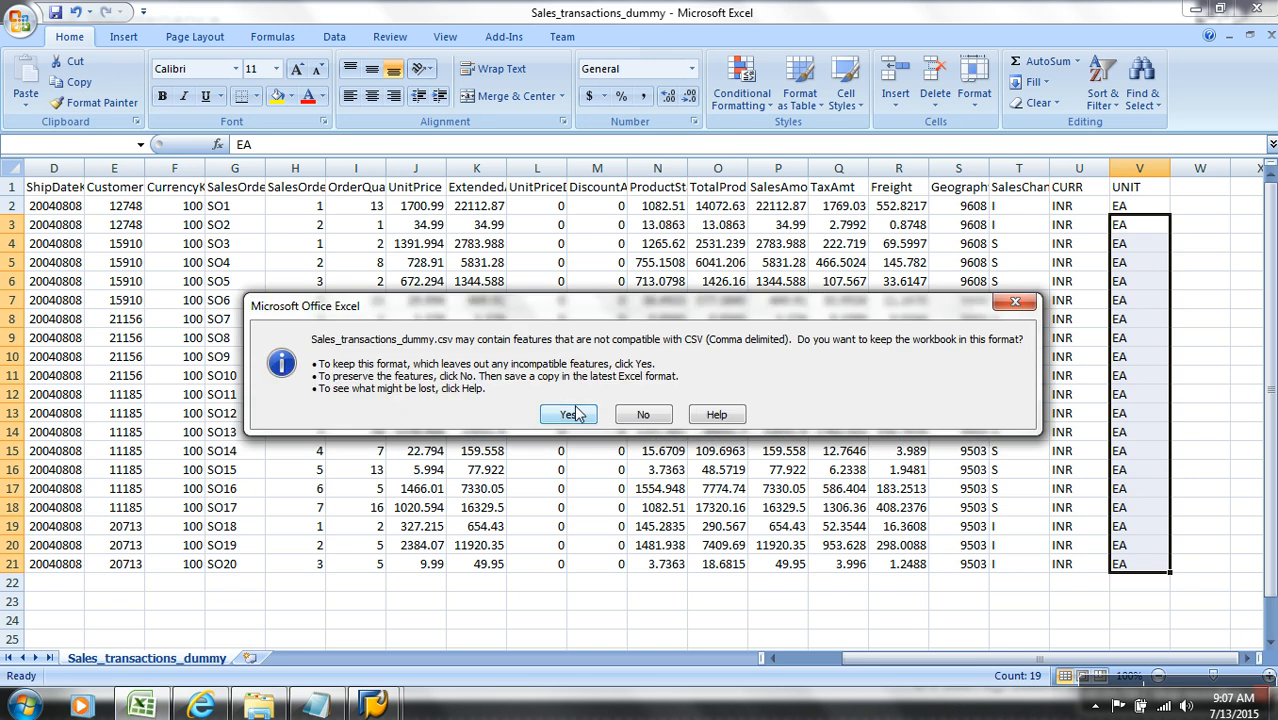
left_click(568, 412)
Step: Switch back to SAP, leave the PSA record list and delete the IP TD LOAD request from the PSA
mouse_move(372, 705)
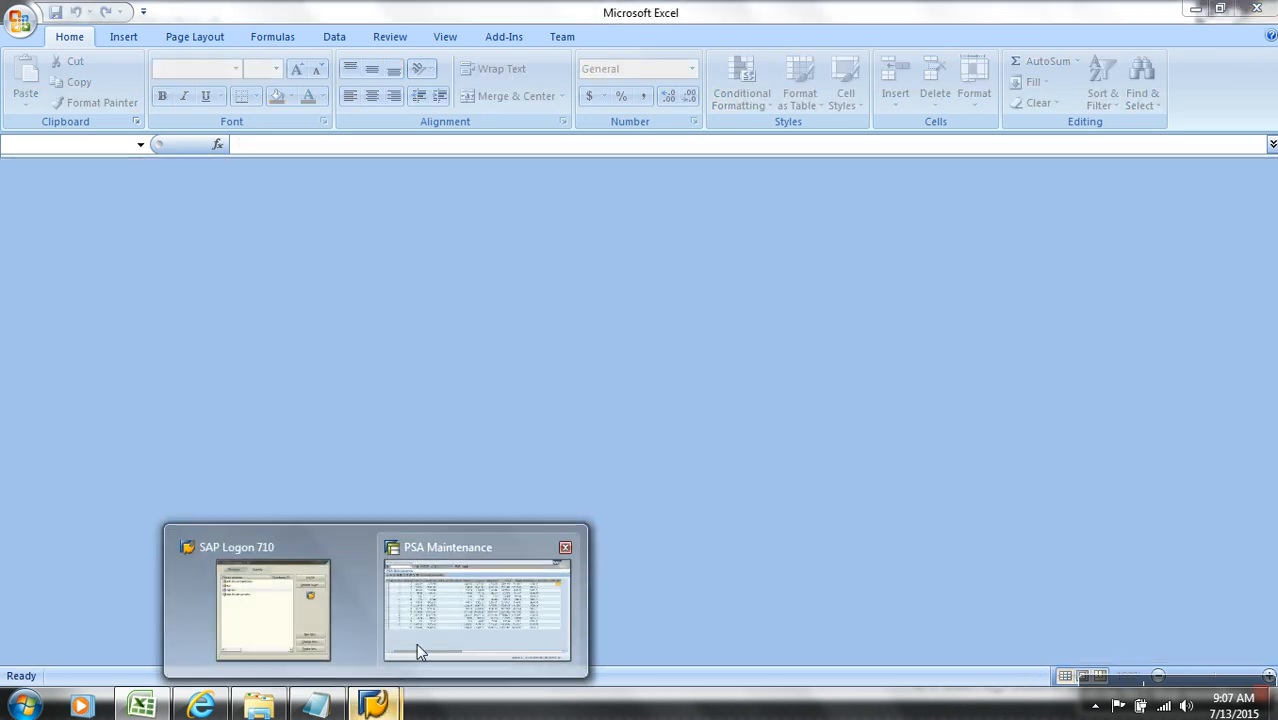
left_click(436, 582)
left_click(281, 47)
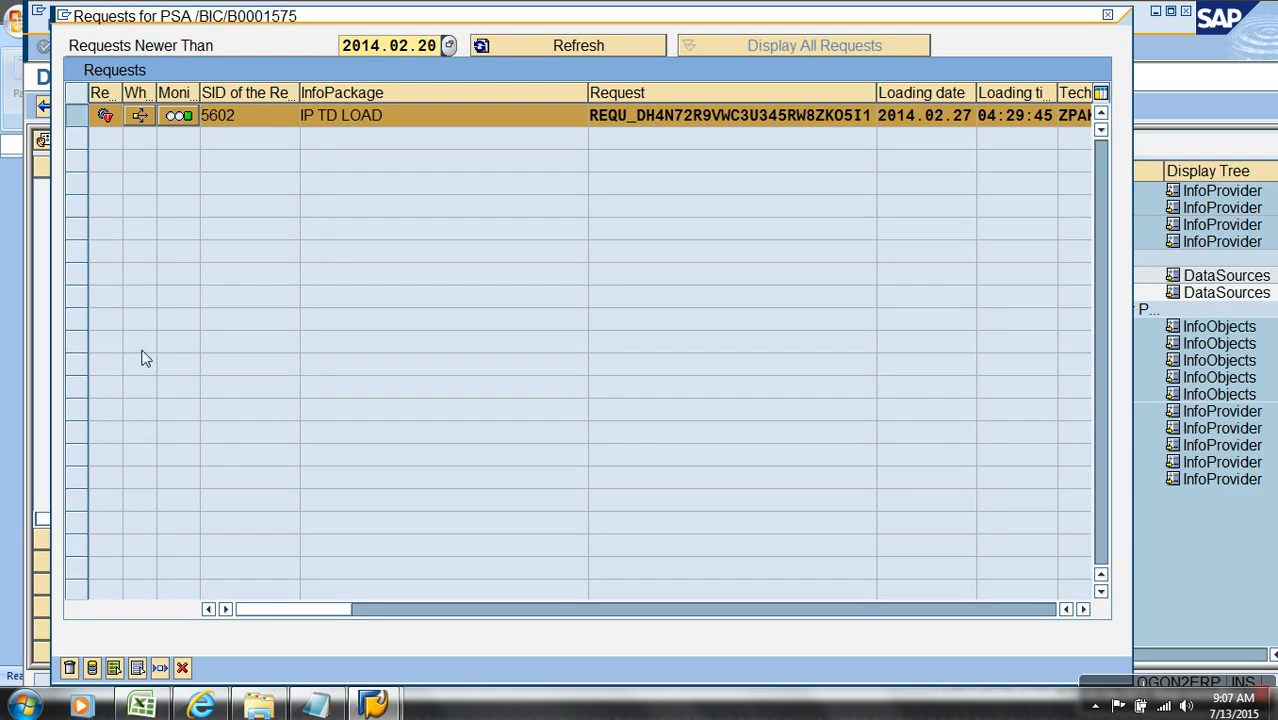
left_click(71, 669)
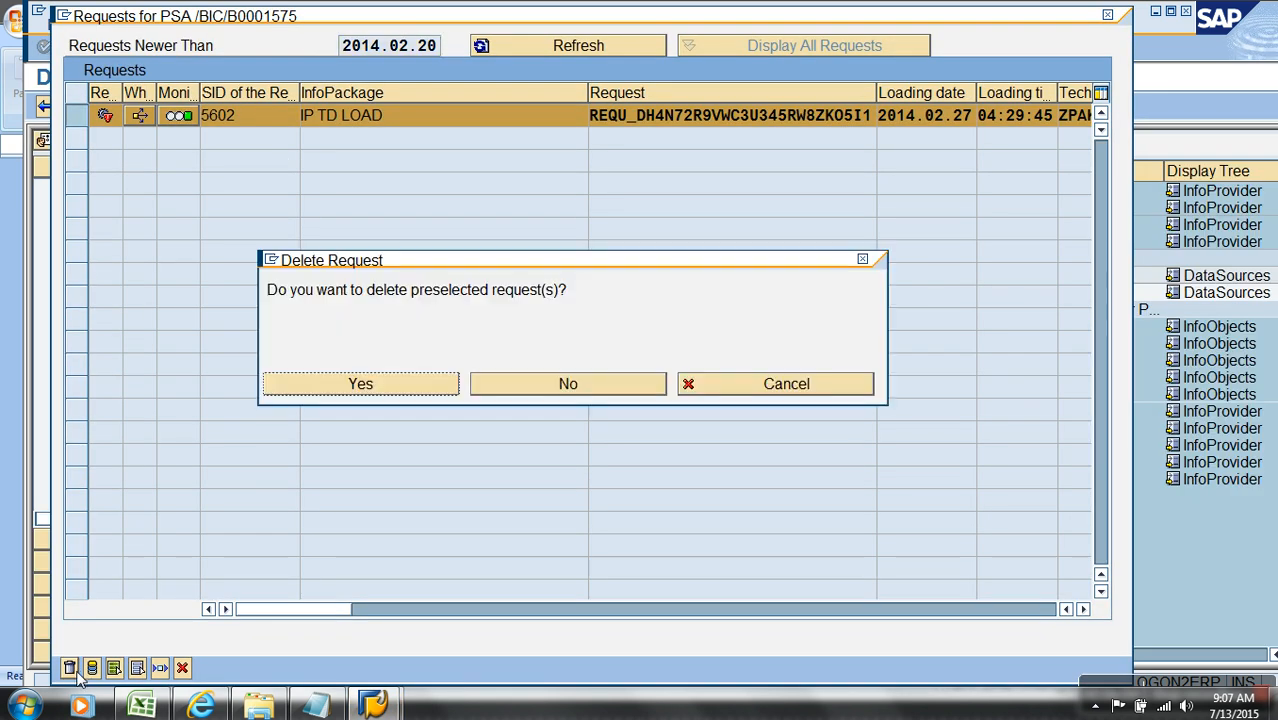
left_click(308, 390)
Step: Start the IP TD LOAD InfoPackage's data load again and open the PSA requests of the TDSALES DataSource
double_click(400, 292)
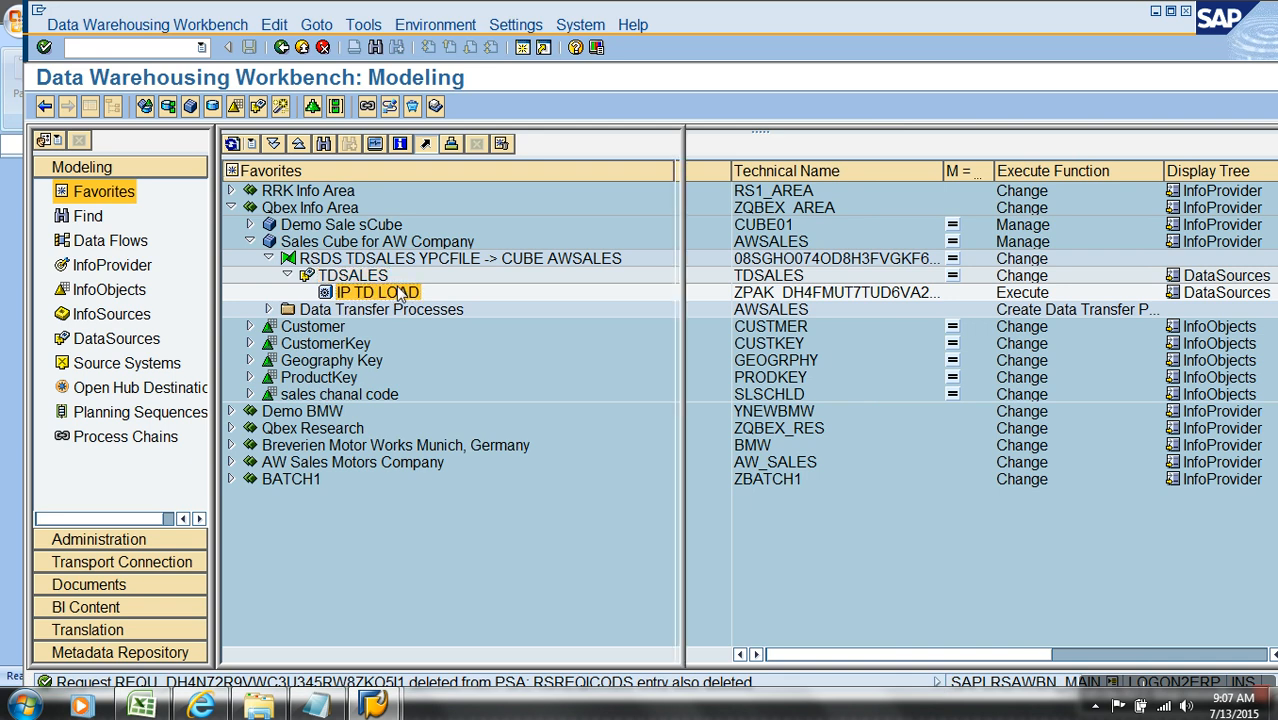
left_click(791, 496)
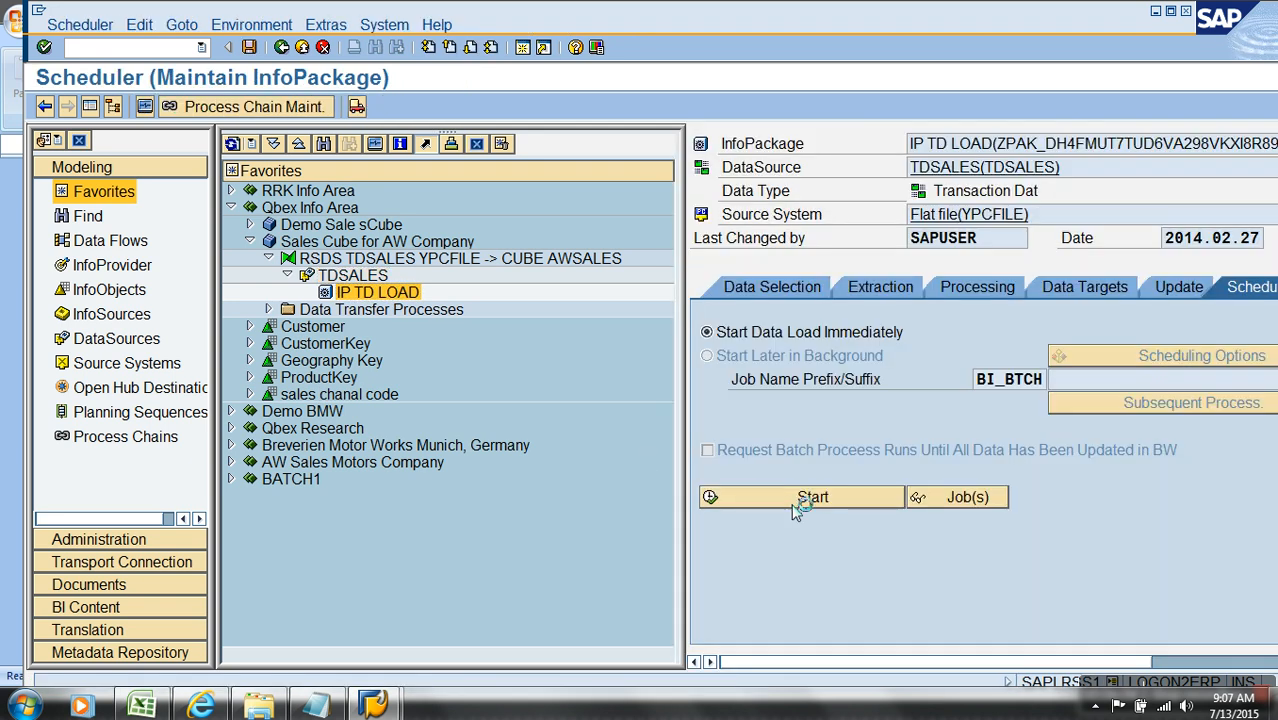
left_click(343, 280)
right_click(343, 280)
left_click(405, 452)
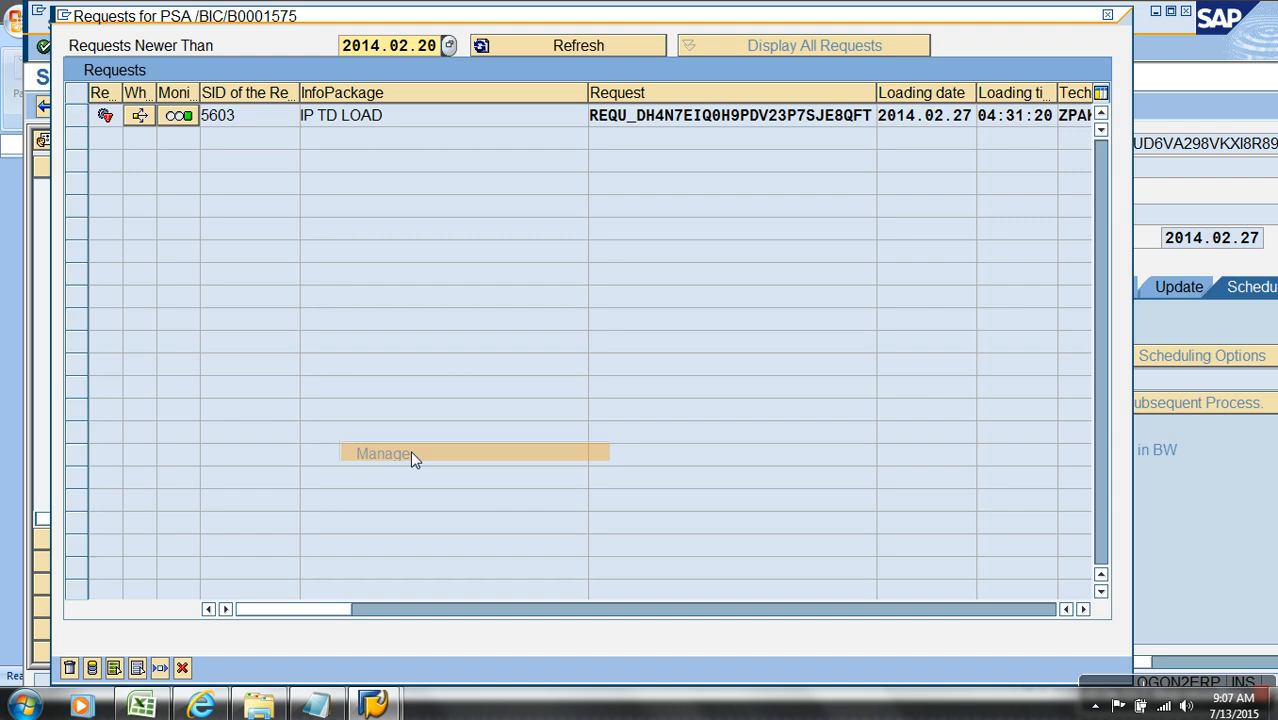
Step: Display the PSA records of the IP TD LOAD request, examine the SalesChannelCode column, and close the request list
left_click(98, 120)
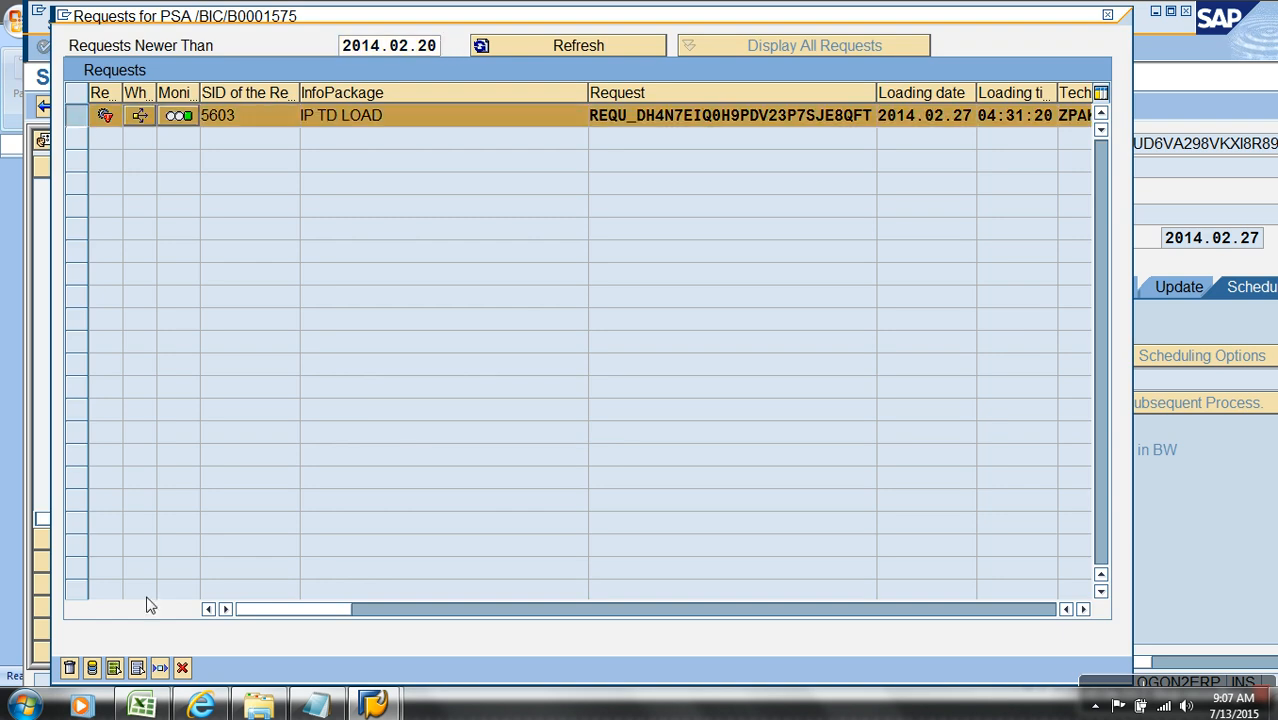
left_click(91, 668)
left_click(50, 668)
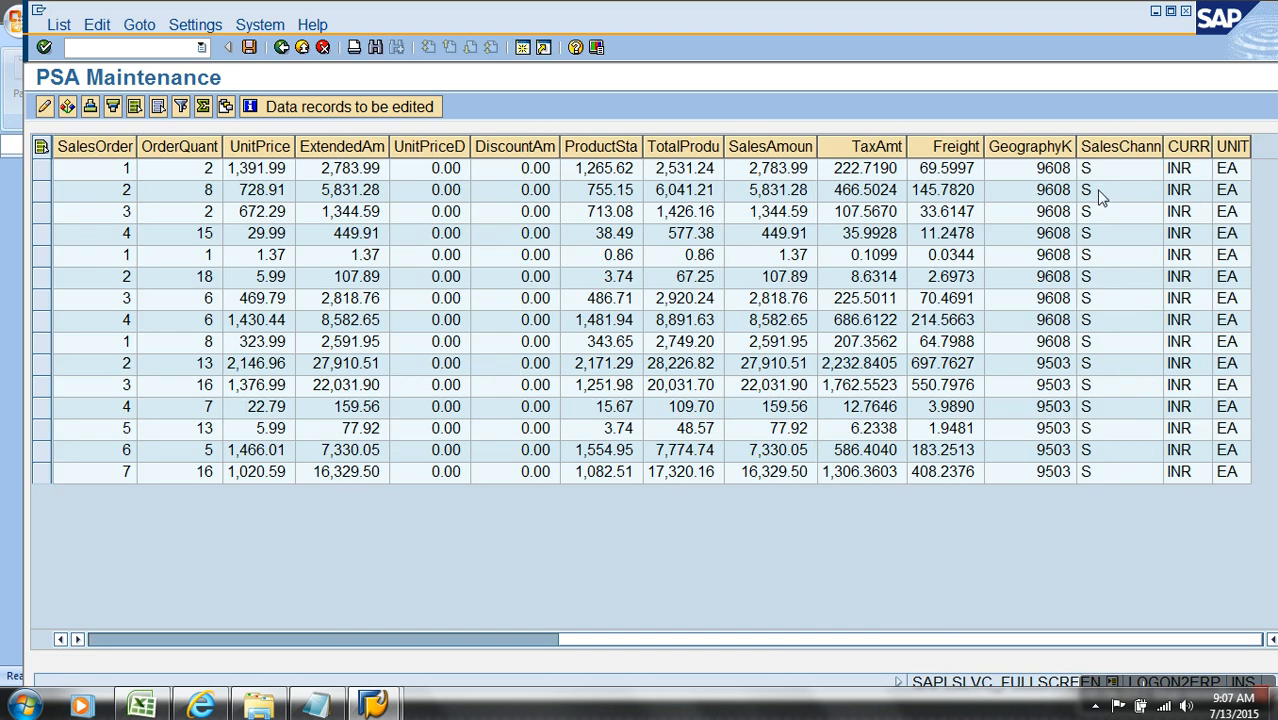
left_click(1110, 146)
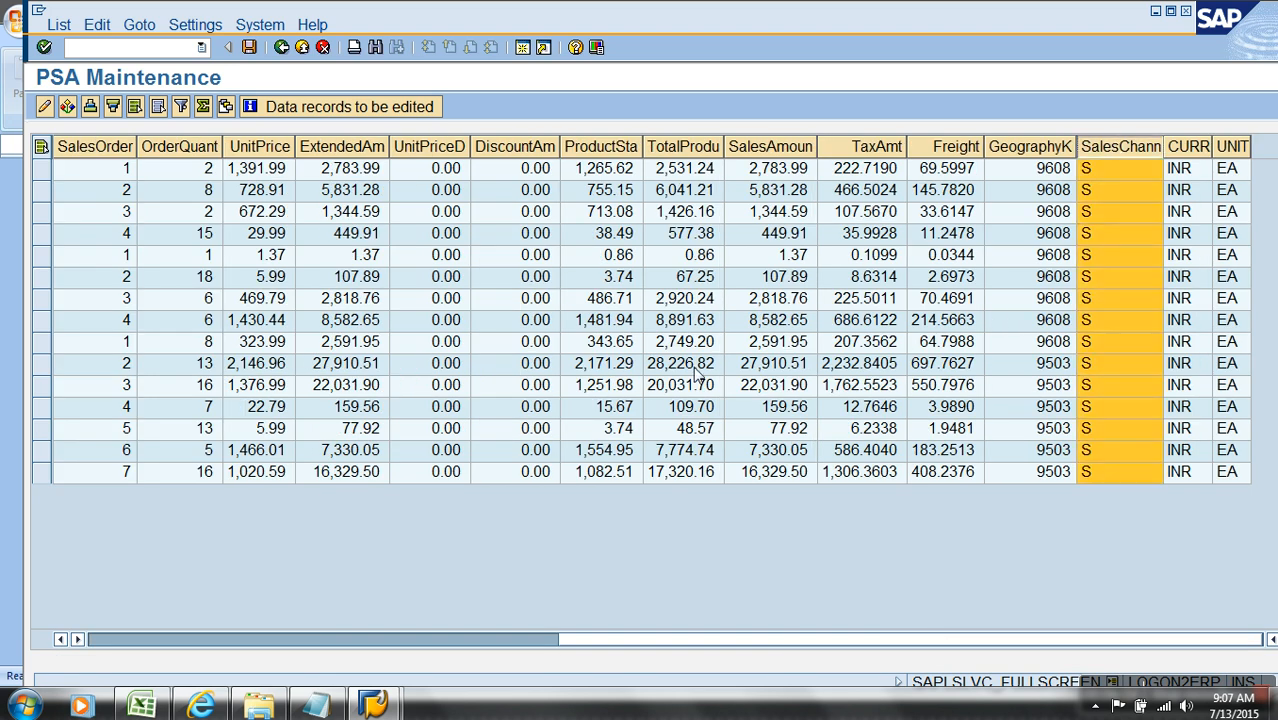
left_click(301, 47)
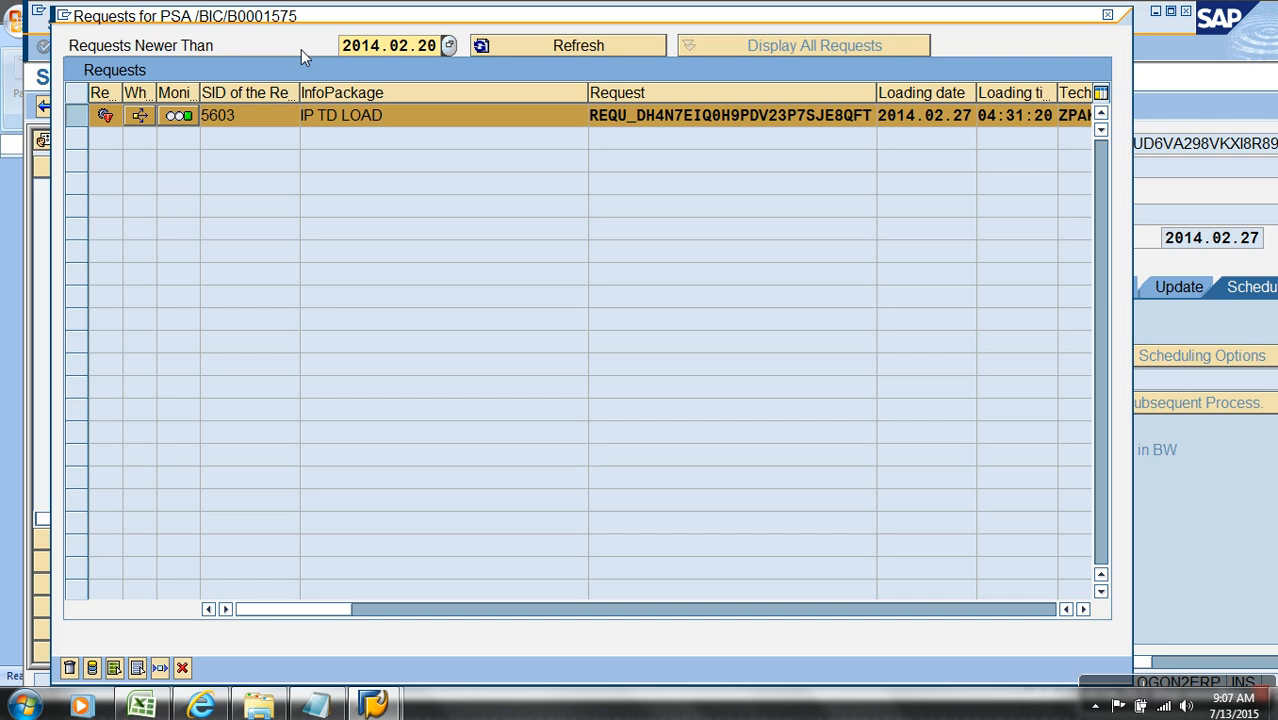
left_click(180, 668)
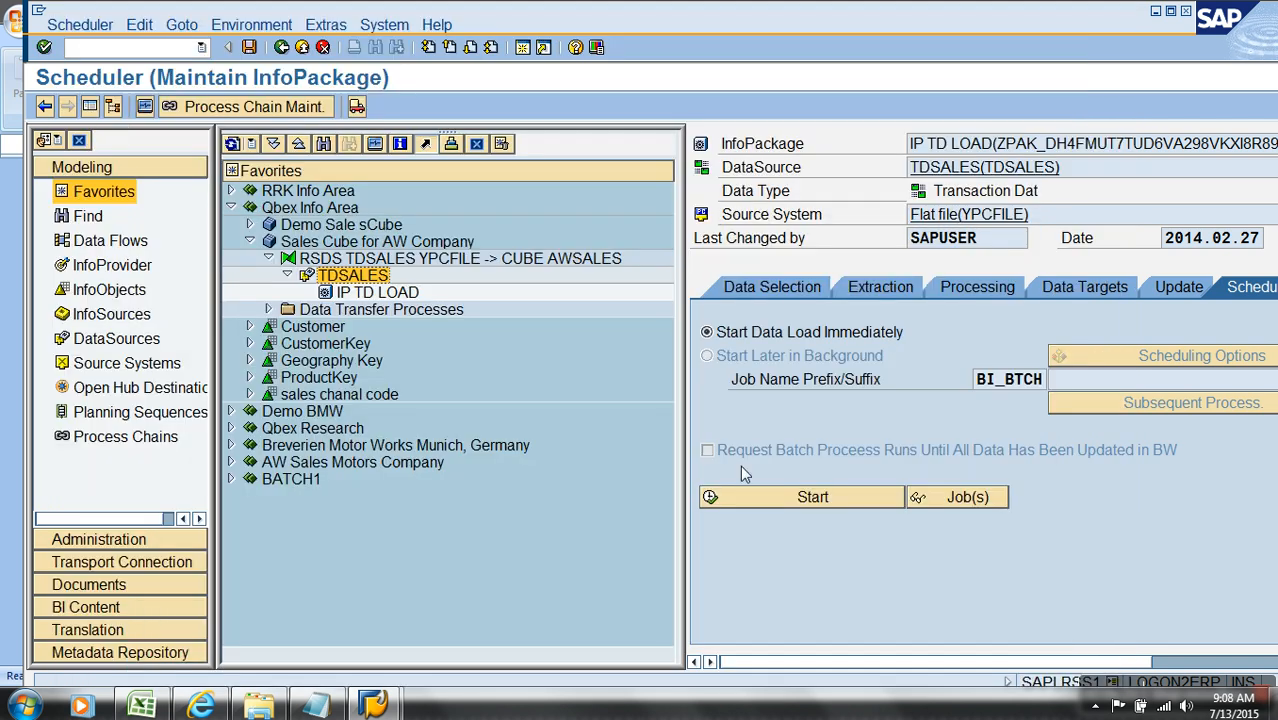
Step: Open the IP TD LOAD data selection in full view and clear the SalesChannelCode From Value
left_click(769, 290)
left_click(89, 106)
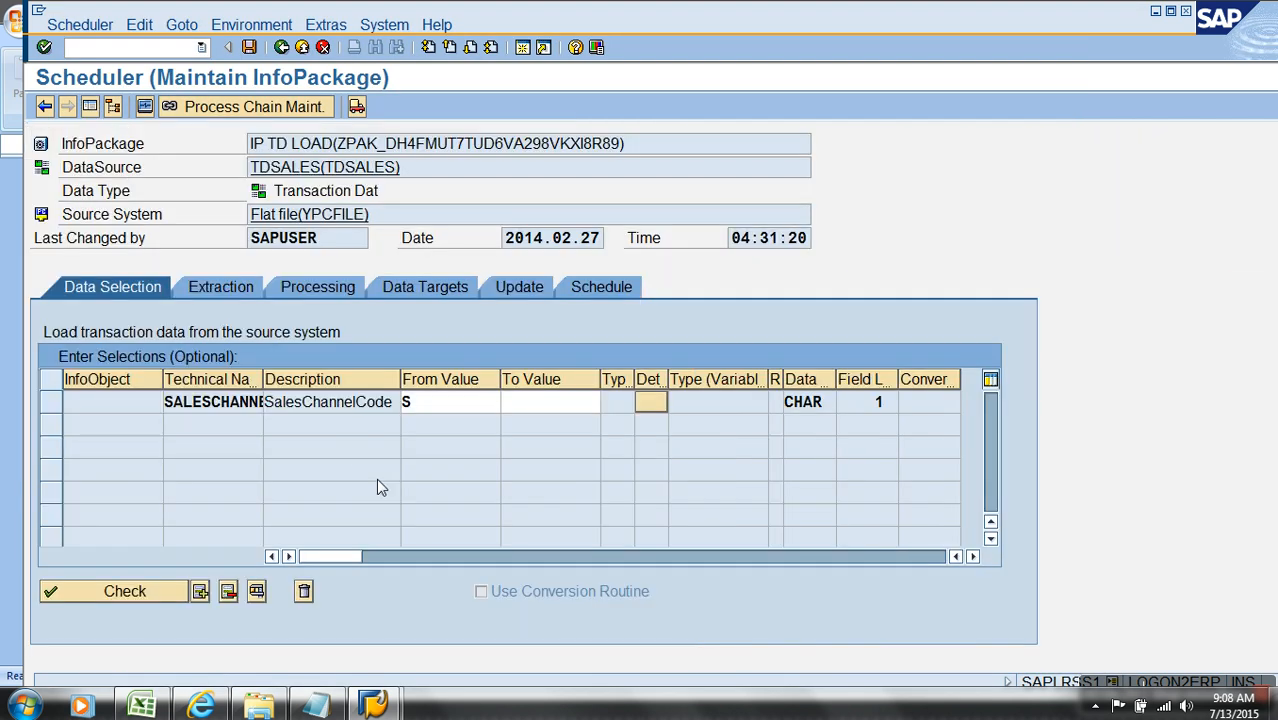
left_click(450, 402)
type("2")
key("BackSpace")
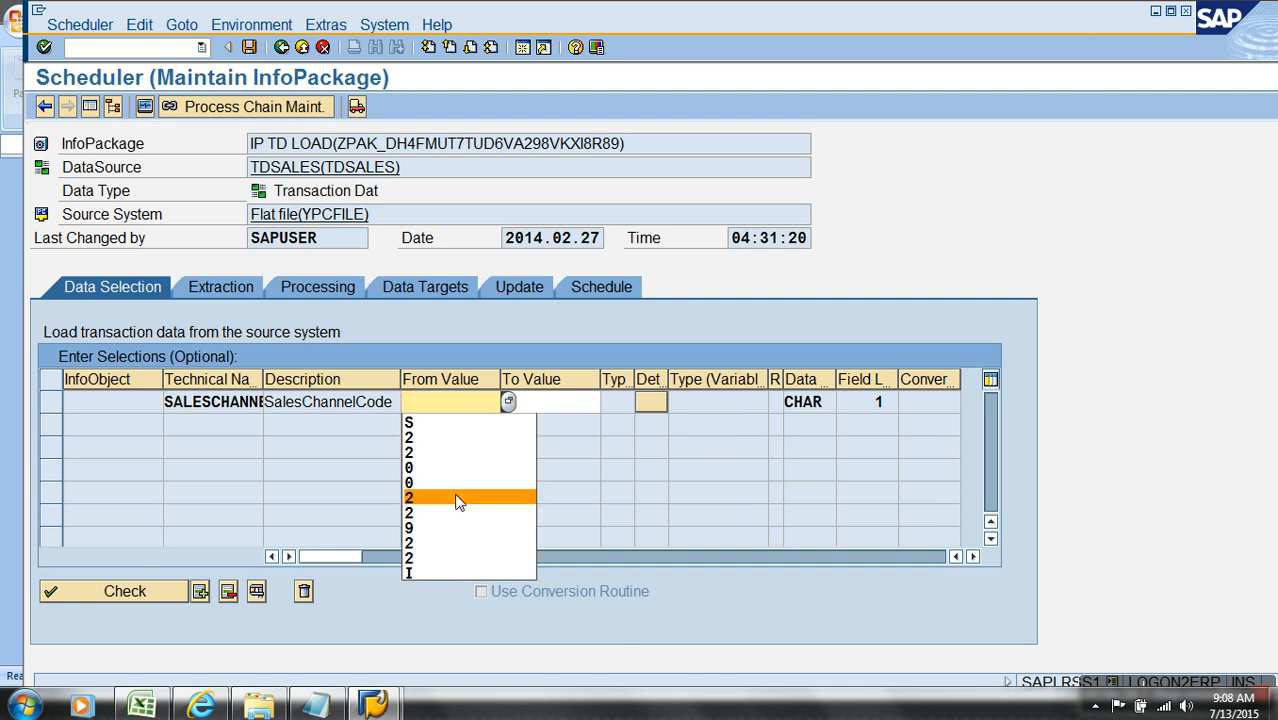
left_click(619, 469)
key("Return")
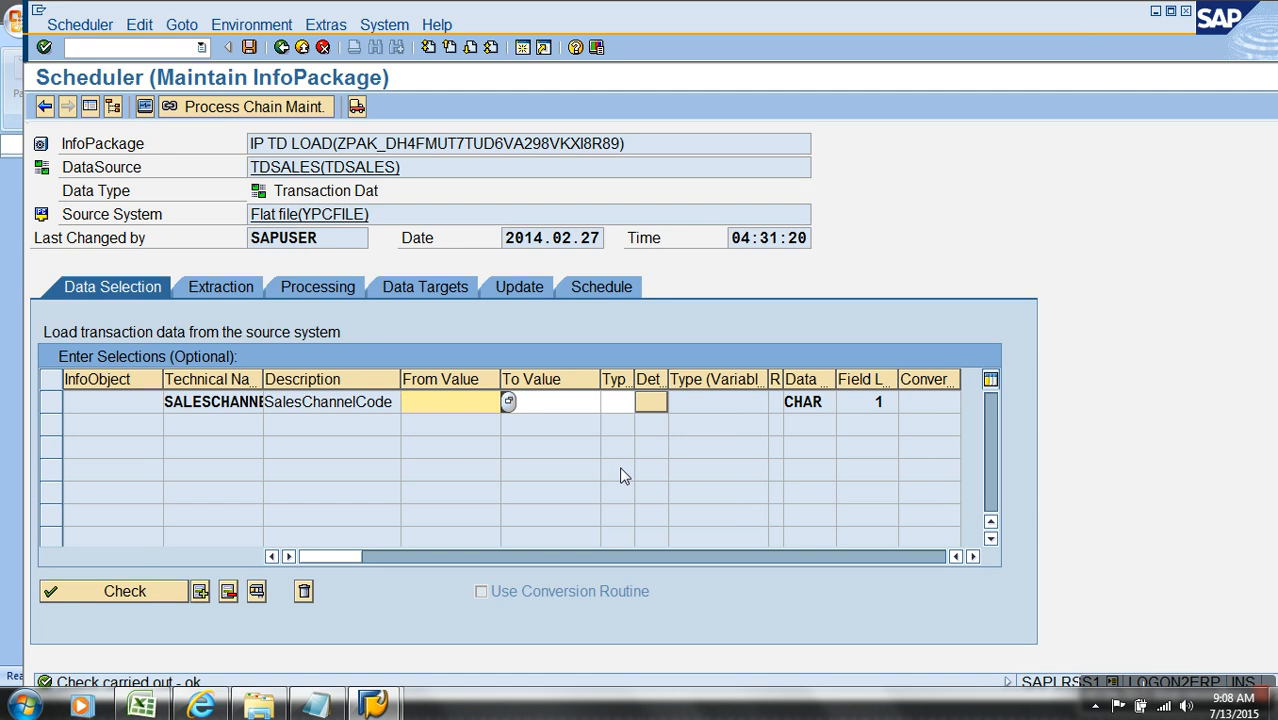
Step: Open the 3 KB Sales_transactions_dummy CSV file from its folder, examine the ProductKey values in A2:A21, and close the workbook
left_click(259, 706)
right_click(417, 486)
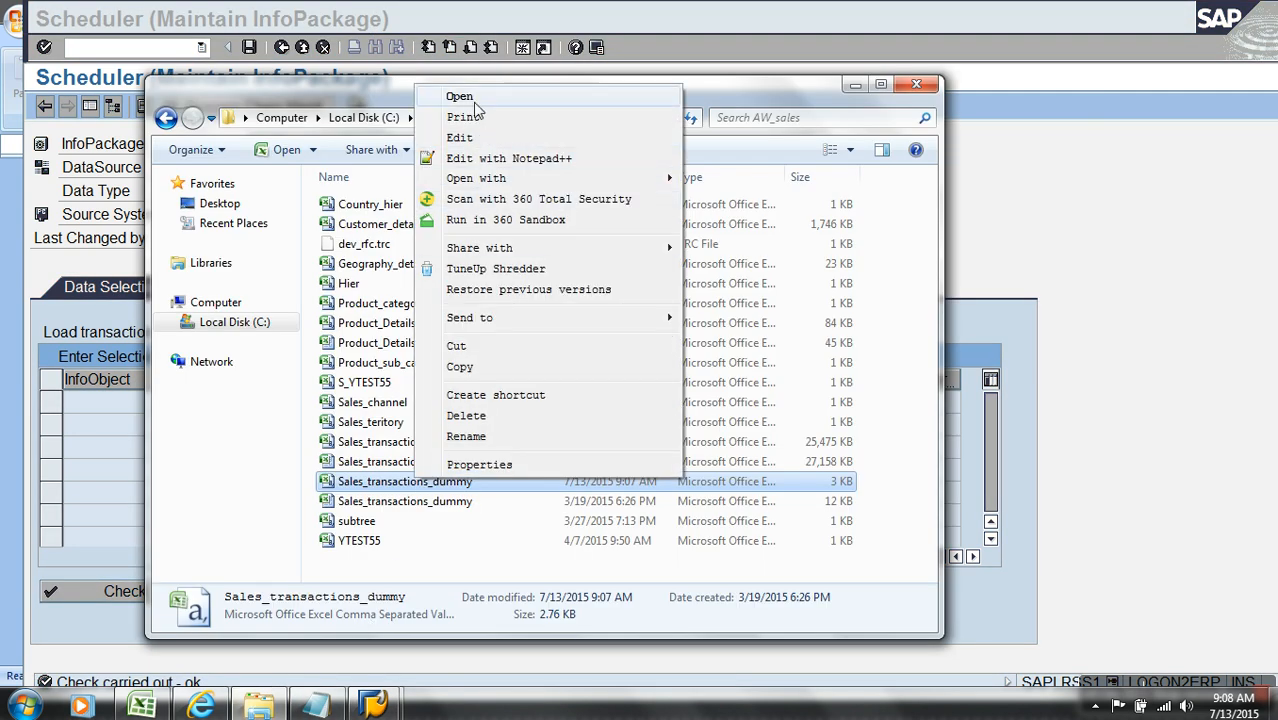
left_click(461, 97)
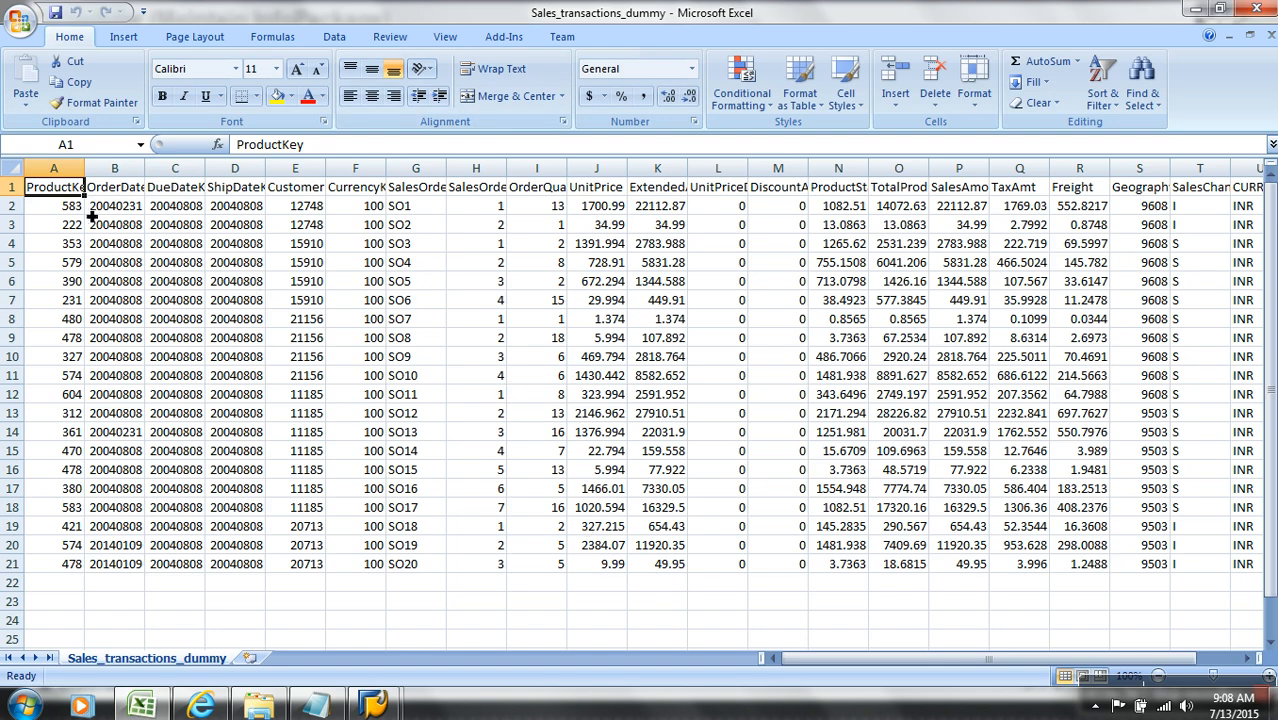
left_click_drag(85, 214, 80, 558)
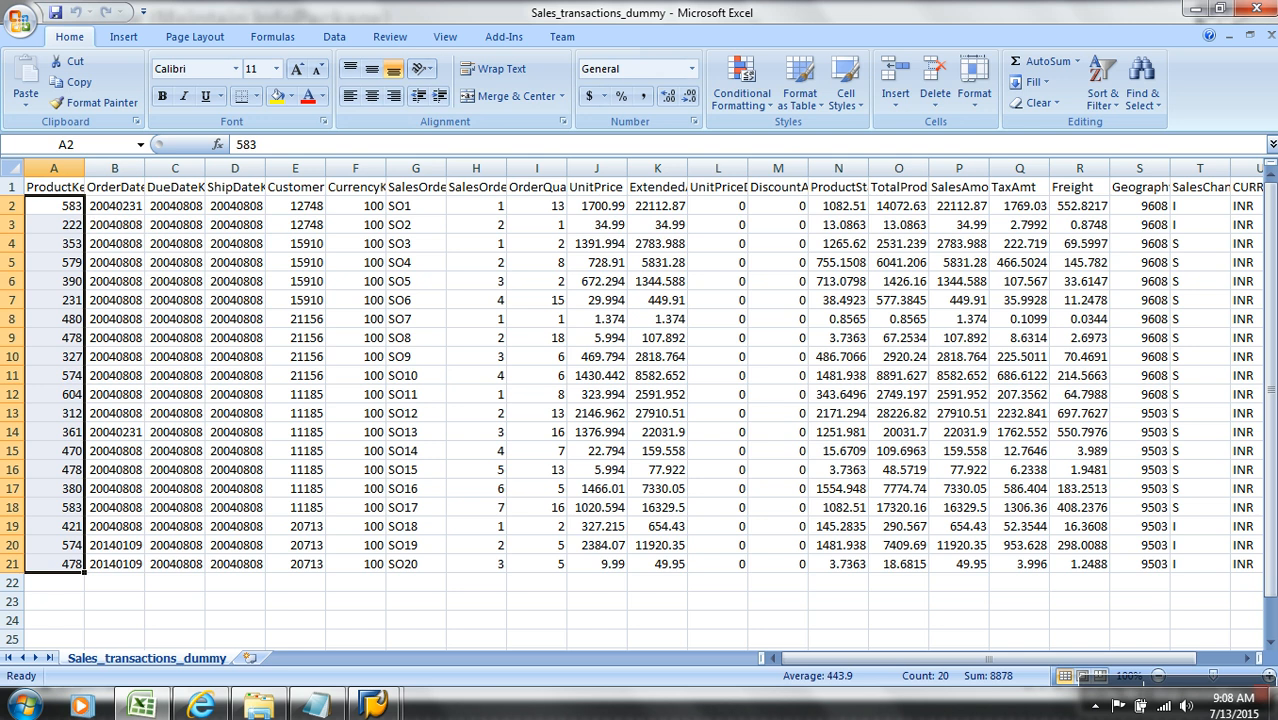
left_click(1266, 40)
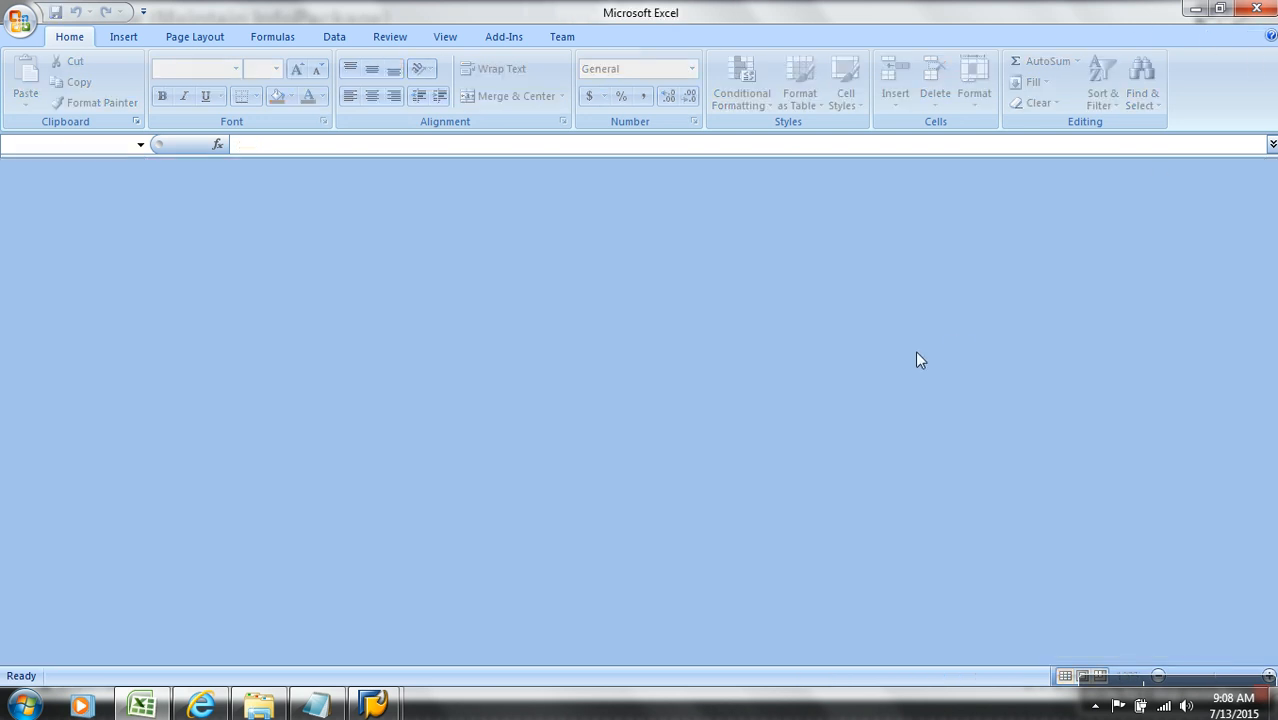
Step: Switch back to SAP and open the field list of the TDSALES DataSource in change mode
mouse_move(392, 690)
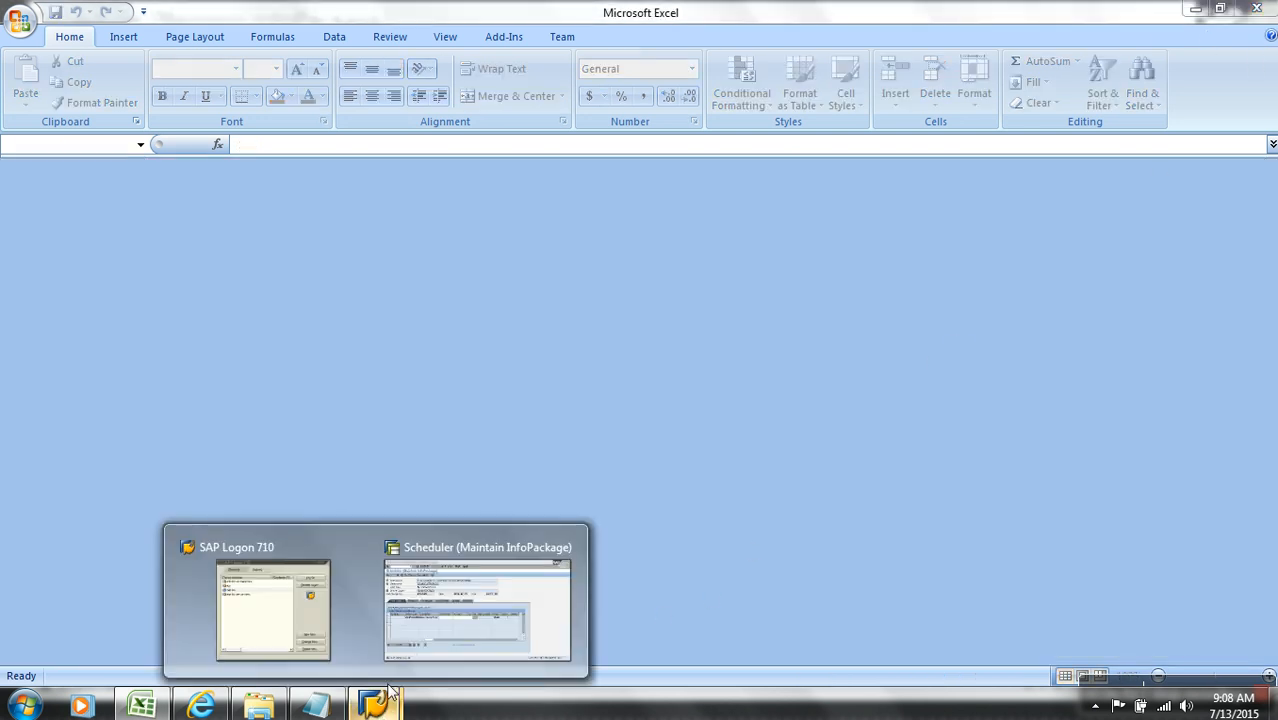
left_click(451, 639)
double_click(333, 170)
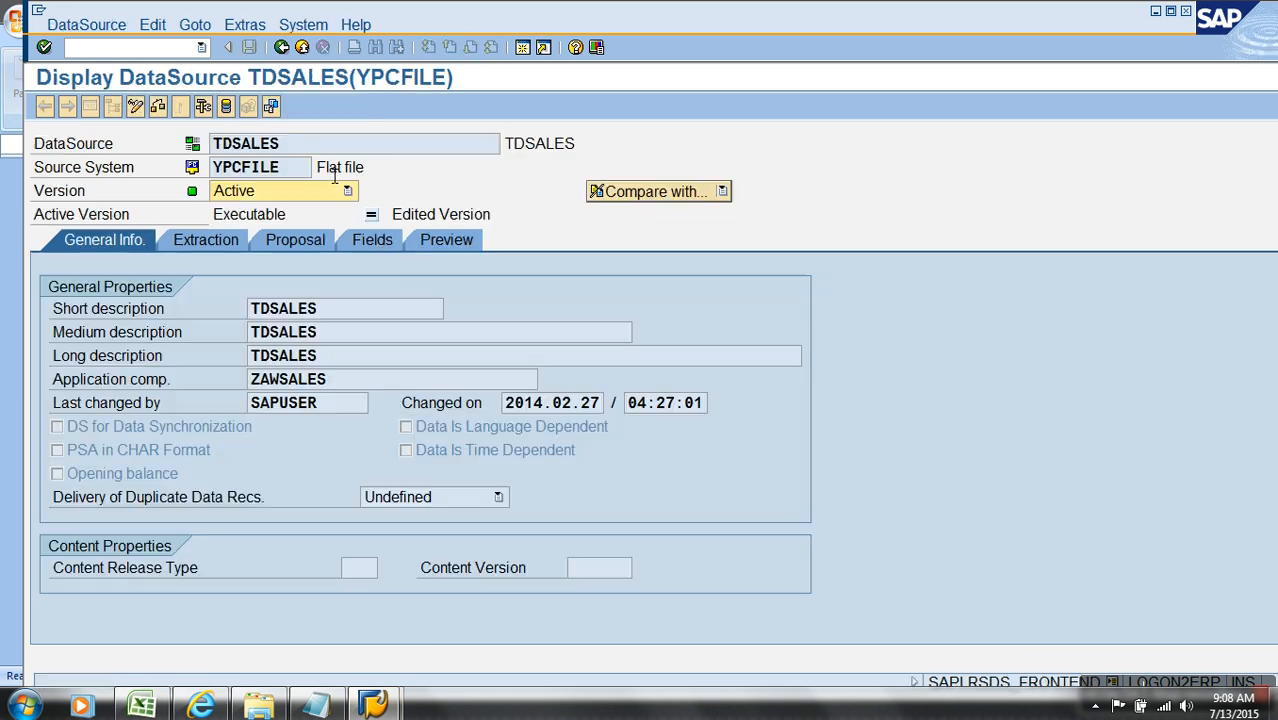
left_click(370, 240)
left_click(135, 107)
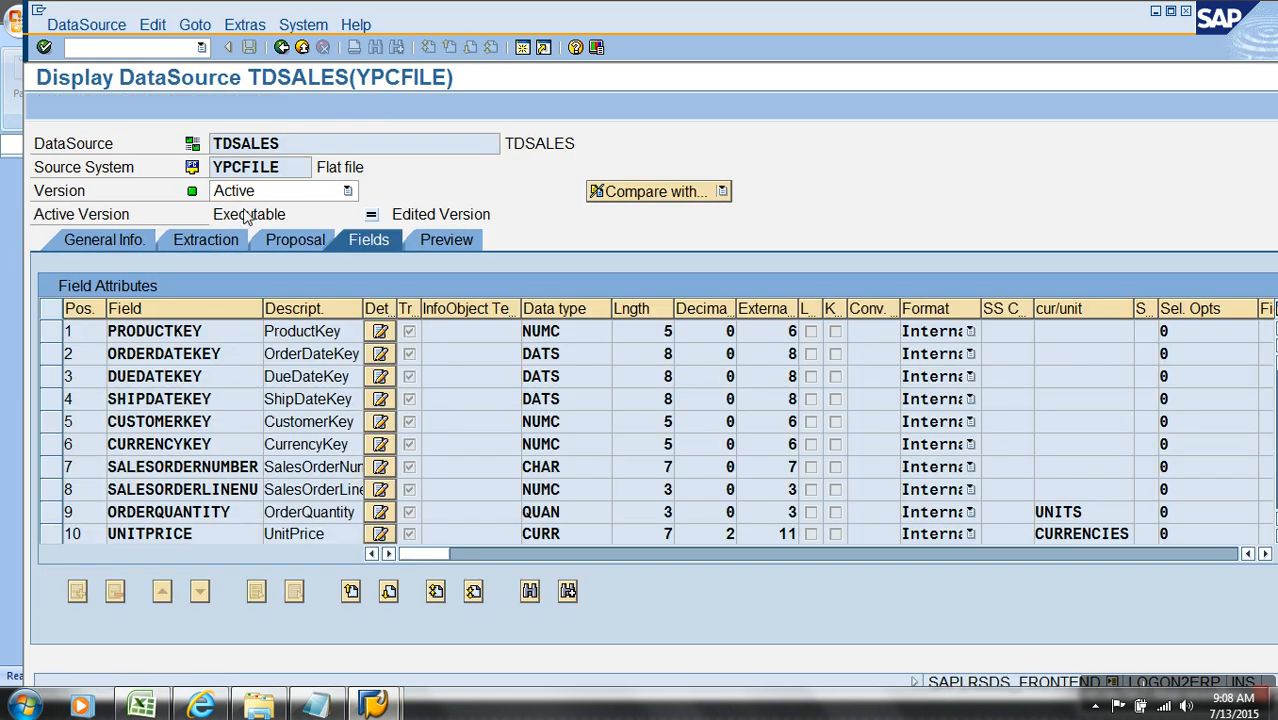
Step: Set the ProductKey field's selection option to X (Selection Possible), activate the DataSource, and return to the InfoPackage
left_click(1149, 342)
left_click(1151, 342)
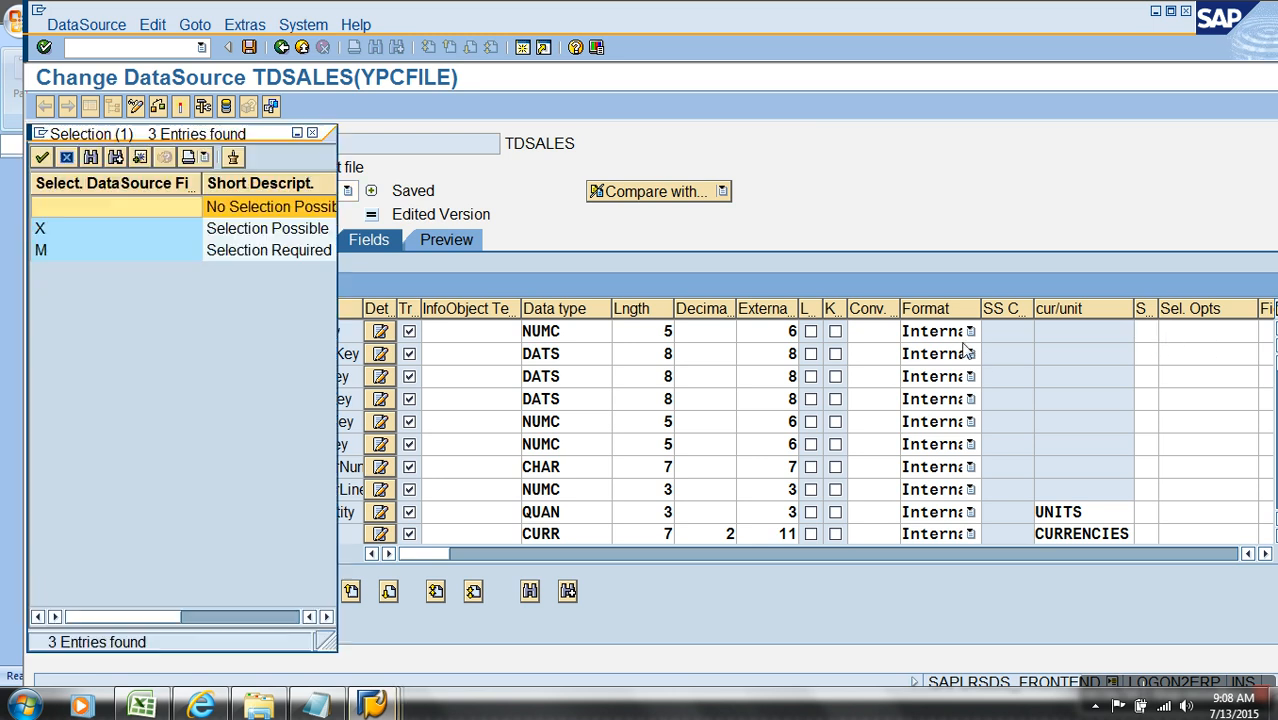
double_click(175, 232)
left_click(181, 107)
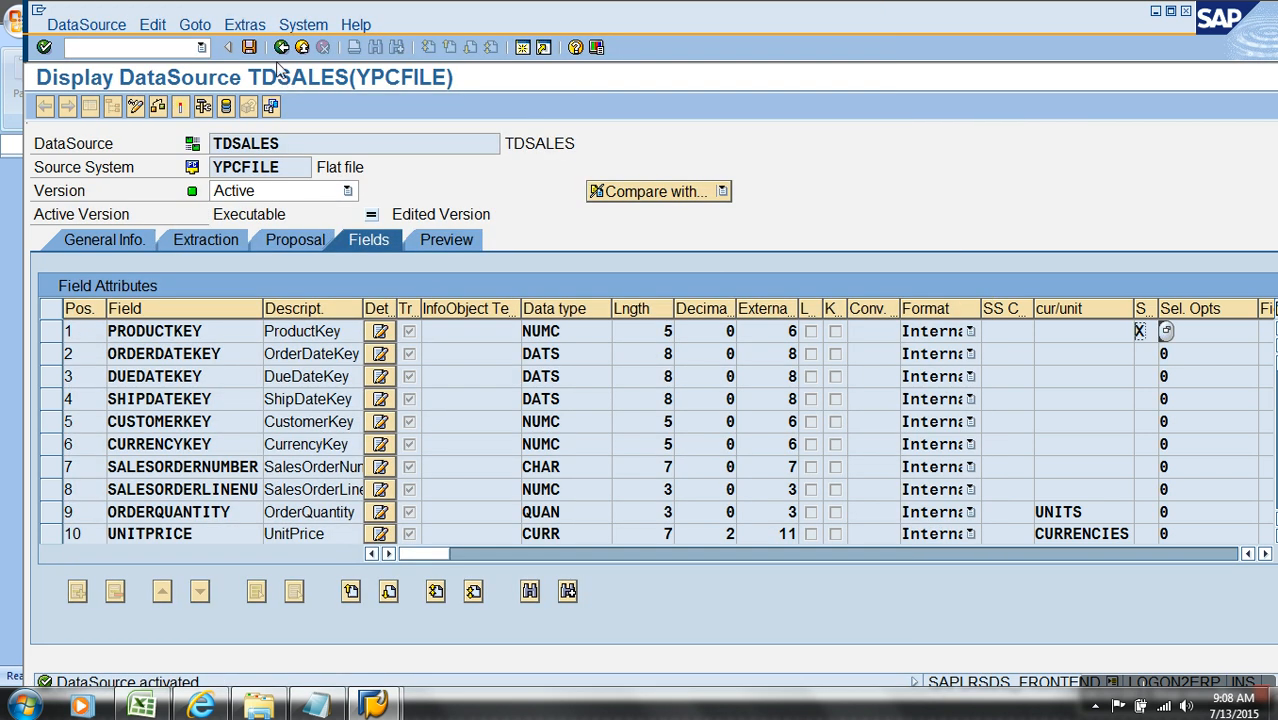
left_click(281, 49)
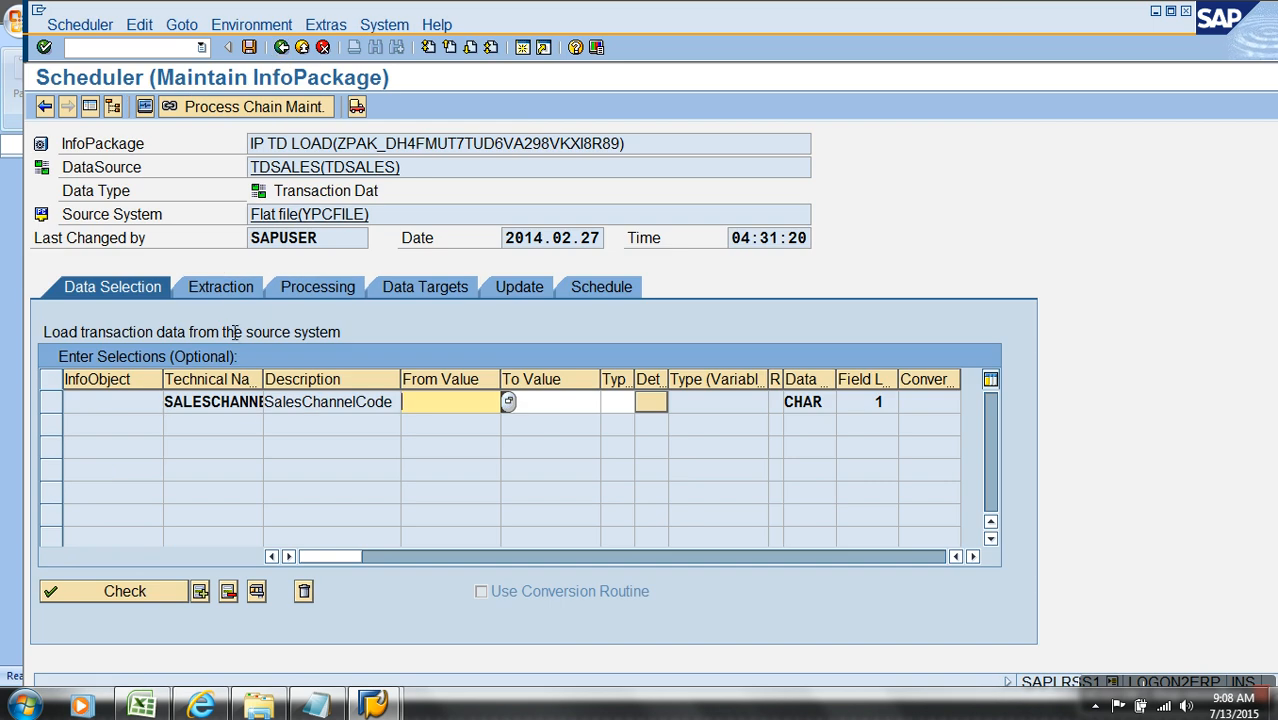
Step: Leave the InfoPackage without saving its changes and reopen the IP TD LOAD data selection in full view
left_click(304, 49)
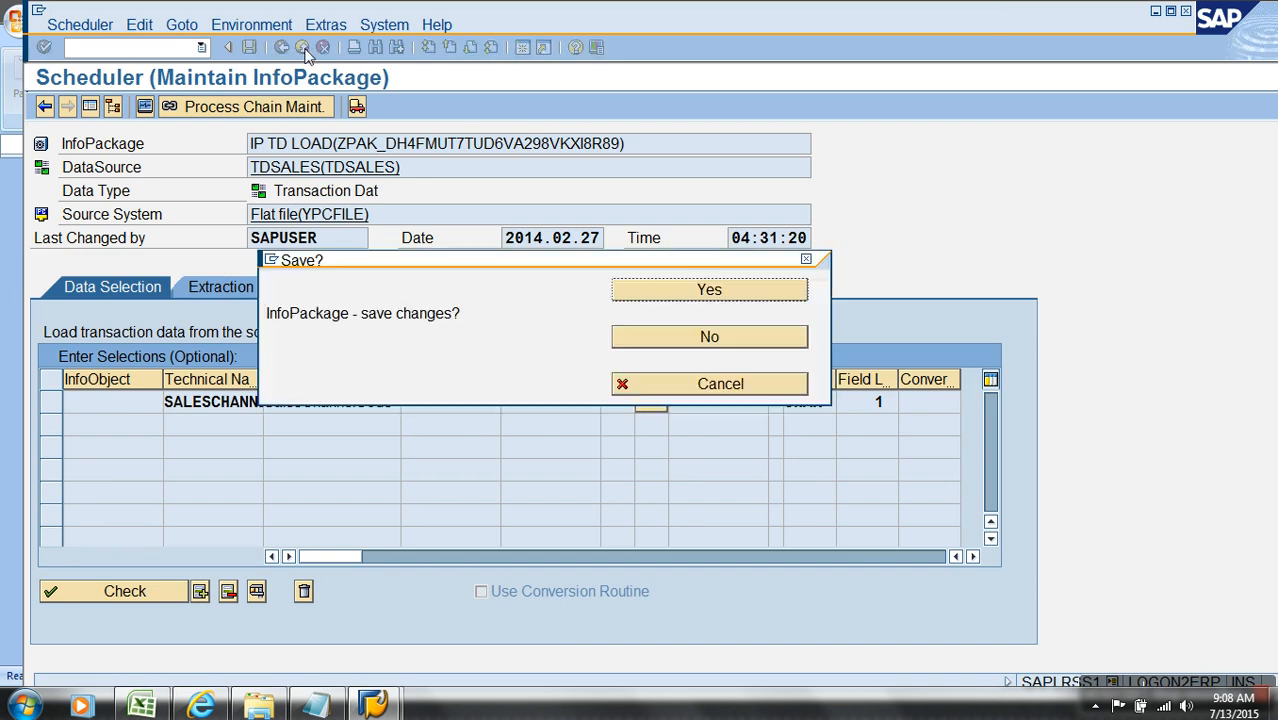
left_click(718, 338)
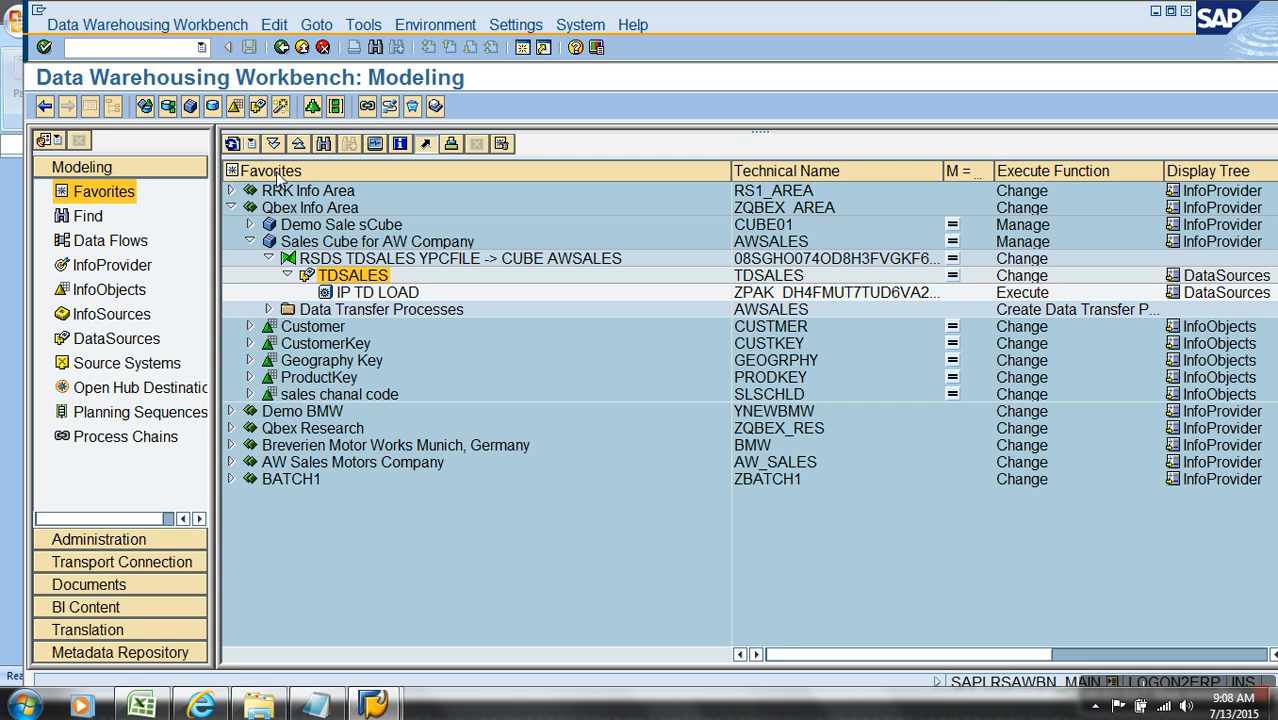
double_click(380, 292)
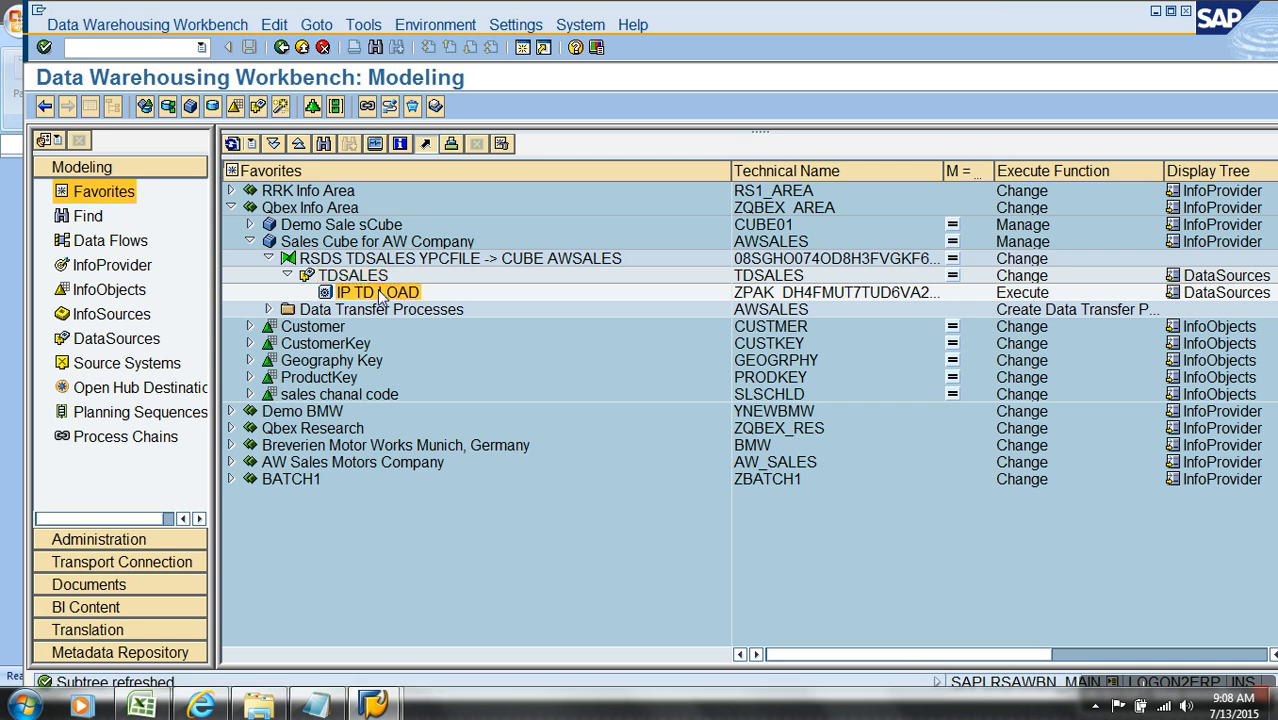
left_click(740, 289)
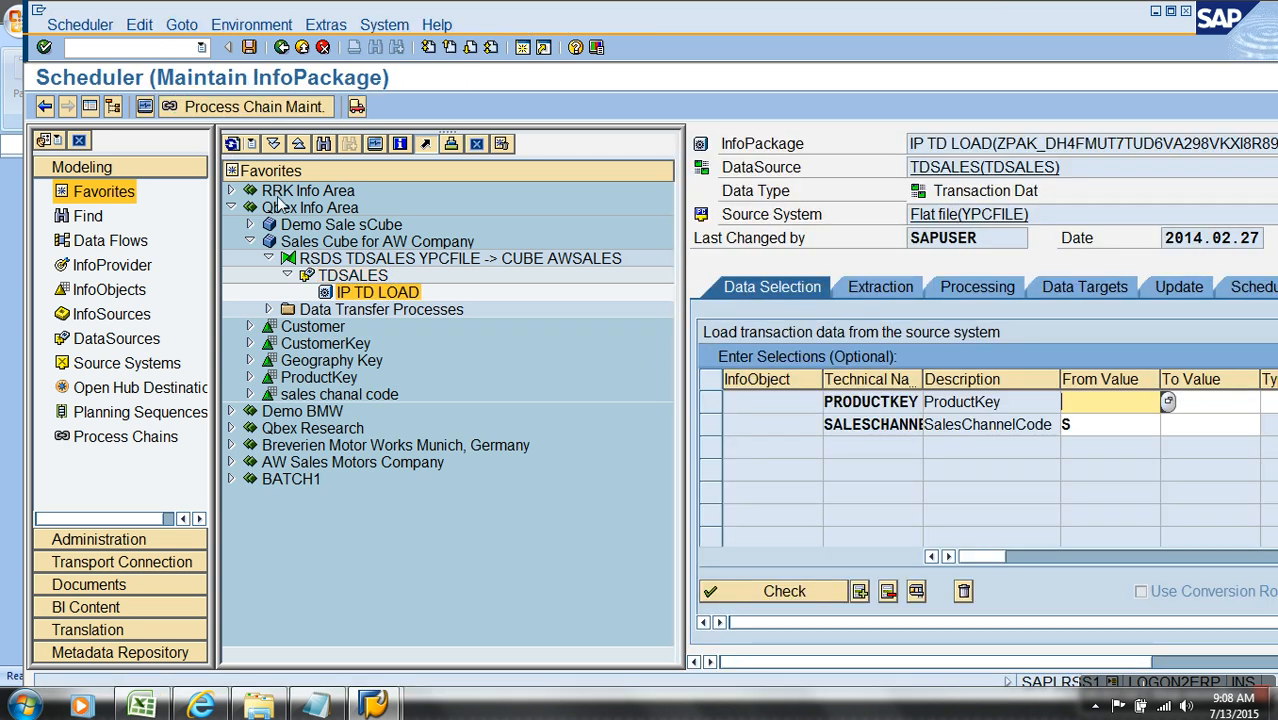
left_click(89, 107)
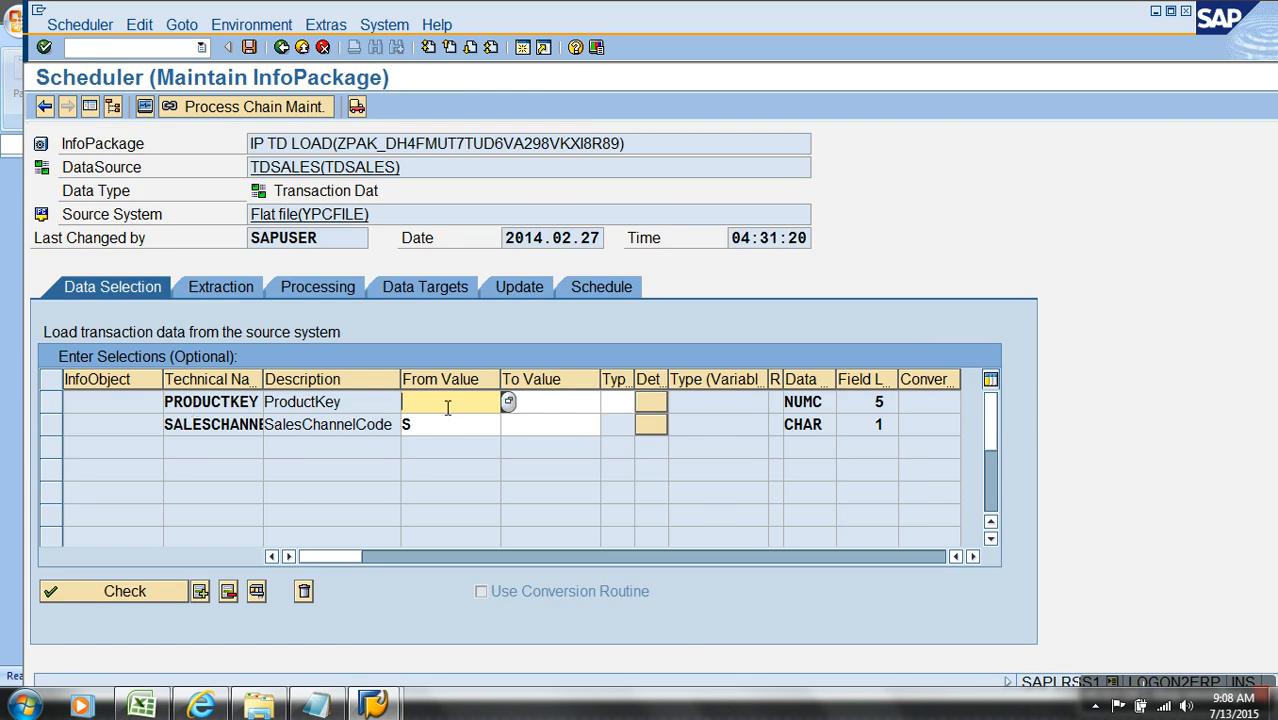
Step: Set the ProductKey selection from 500 to 600, clear the SalesChannelCode value, and save the InfoPackage
type("00")
key("Tab")
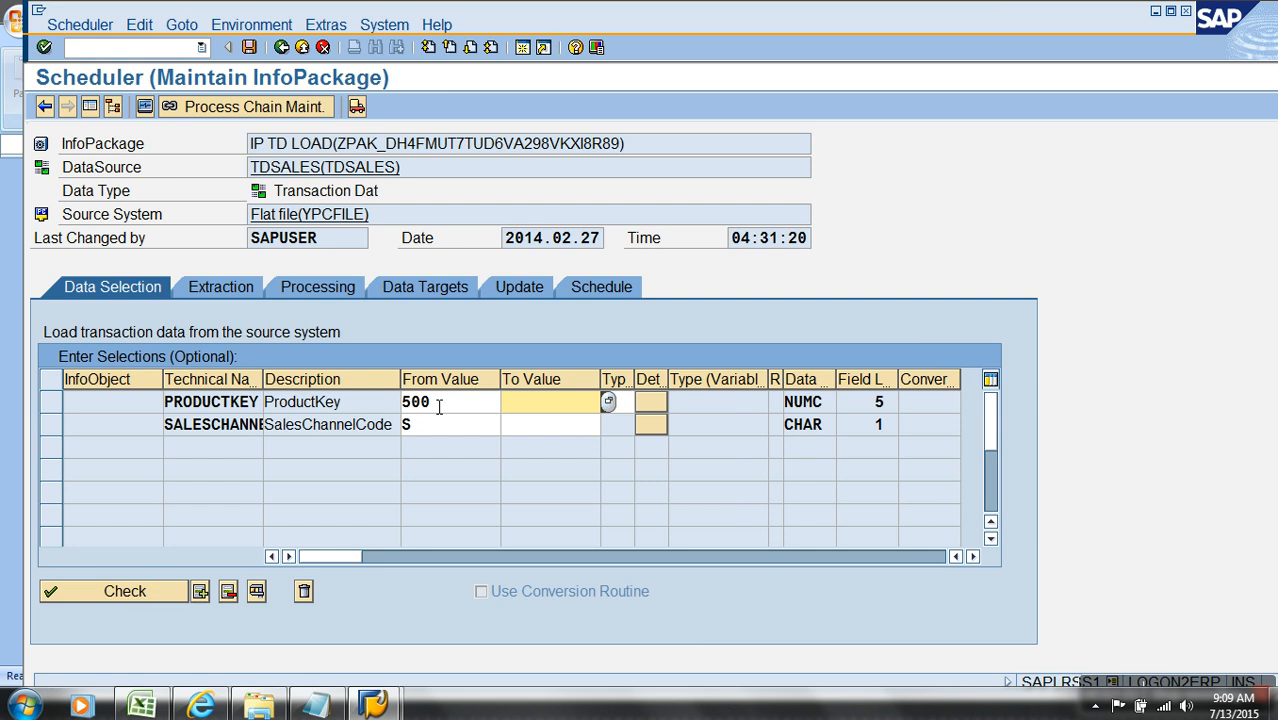
key("Return")
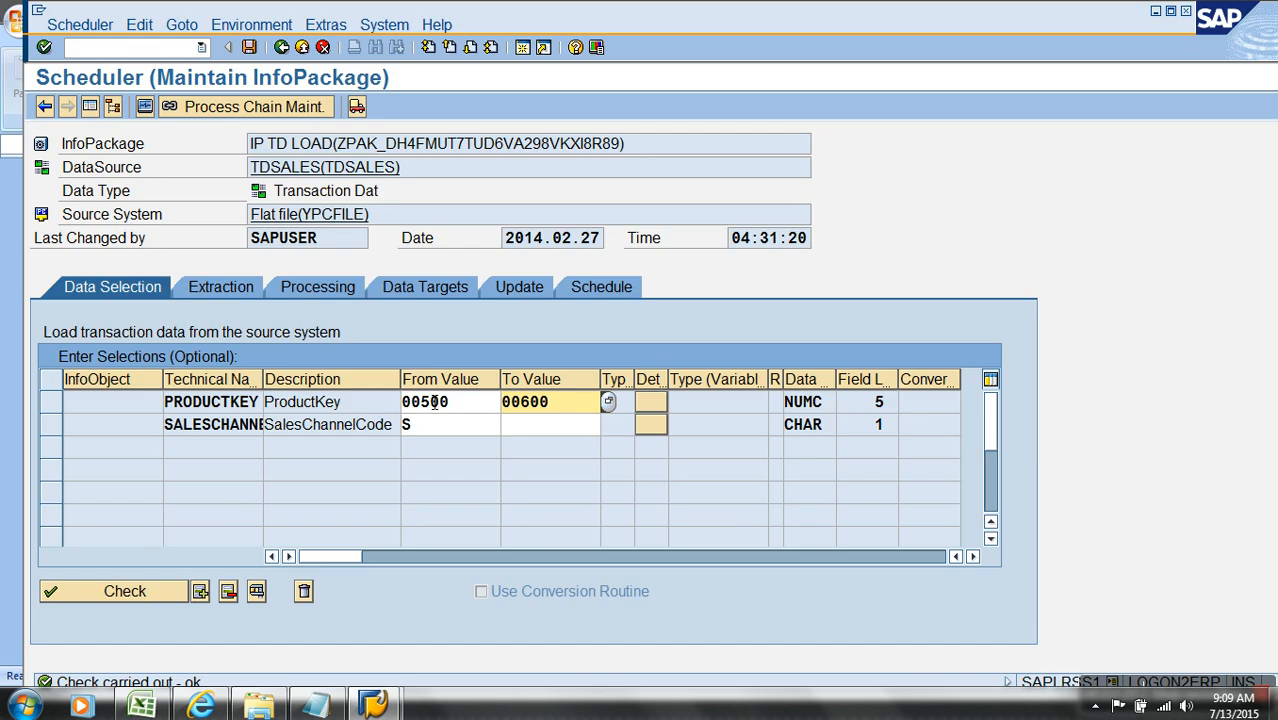
left_click(434, 435)
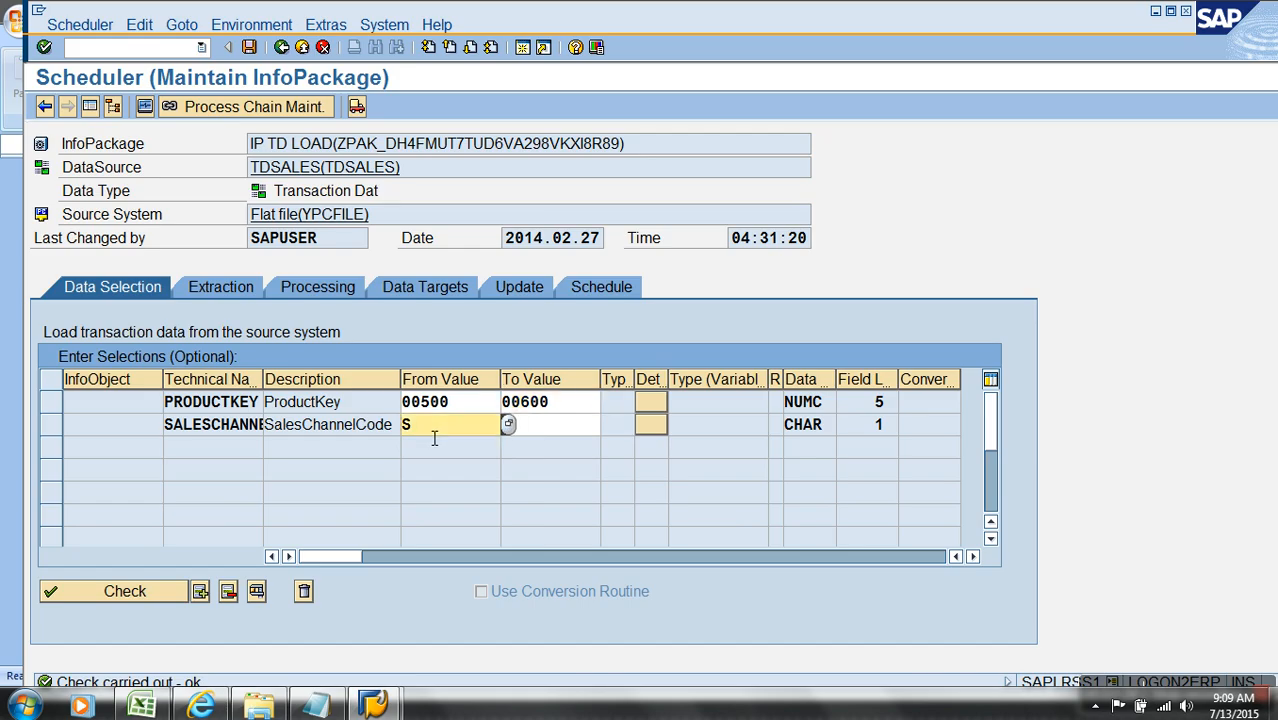
key("BackSpace")
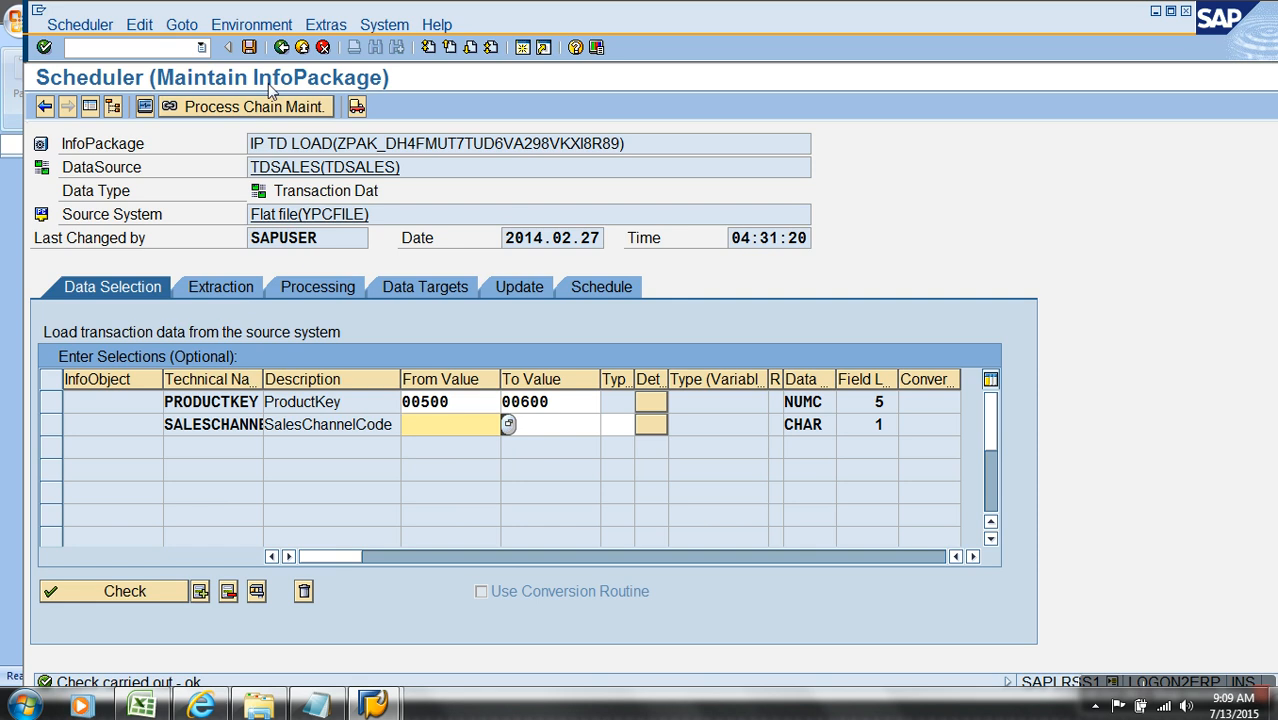
left_click(249, 47)
Step: Start the IP TD LOAD data load immediately and check its latest successful request under 2014.02.27 in the monitor
left_click(590, 292)
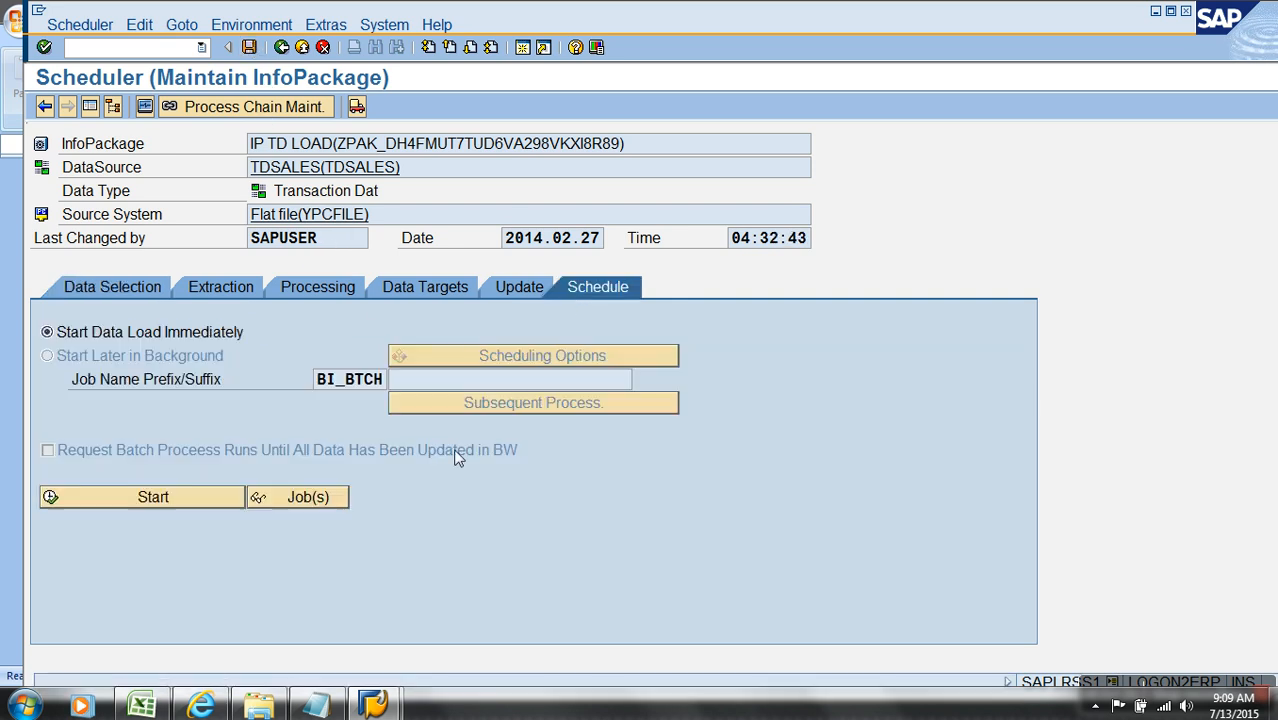
left_click(216, 498)
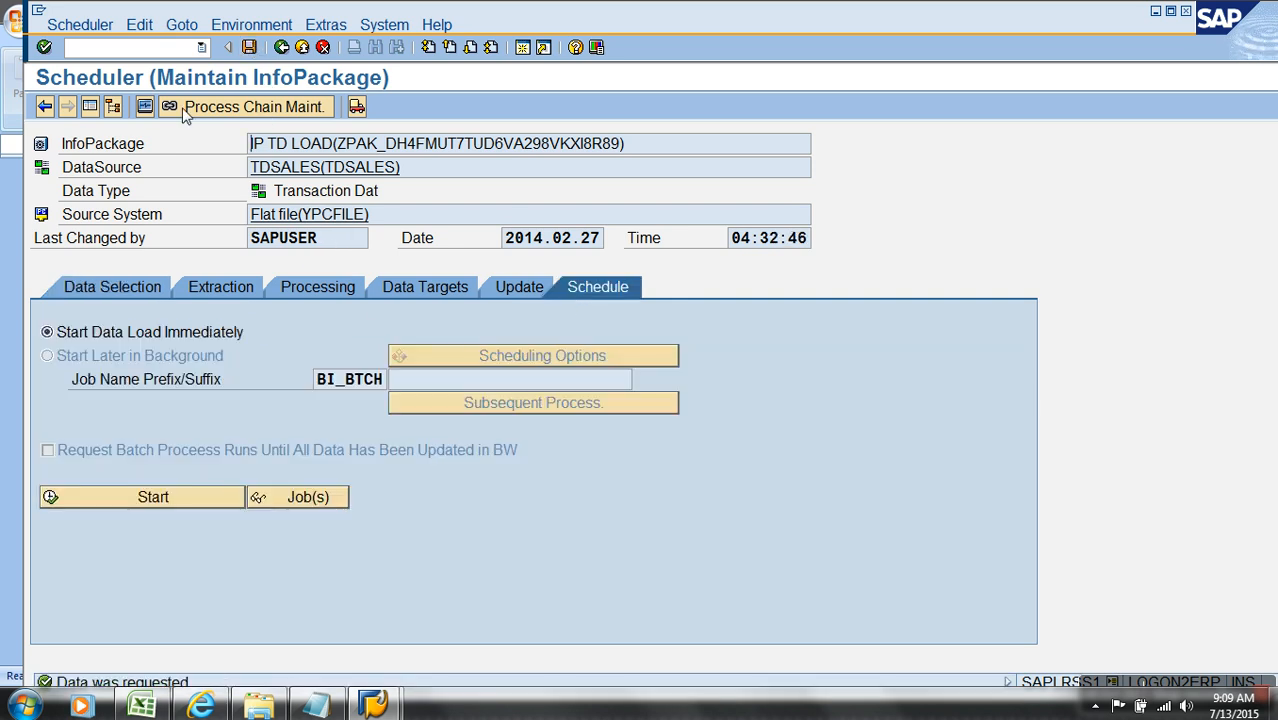
left_click(145, 106)
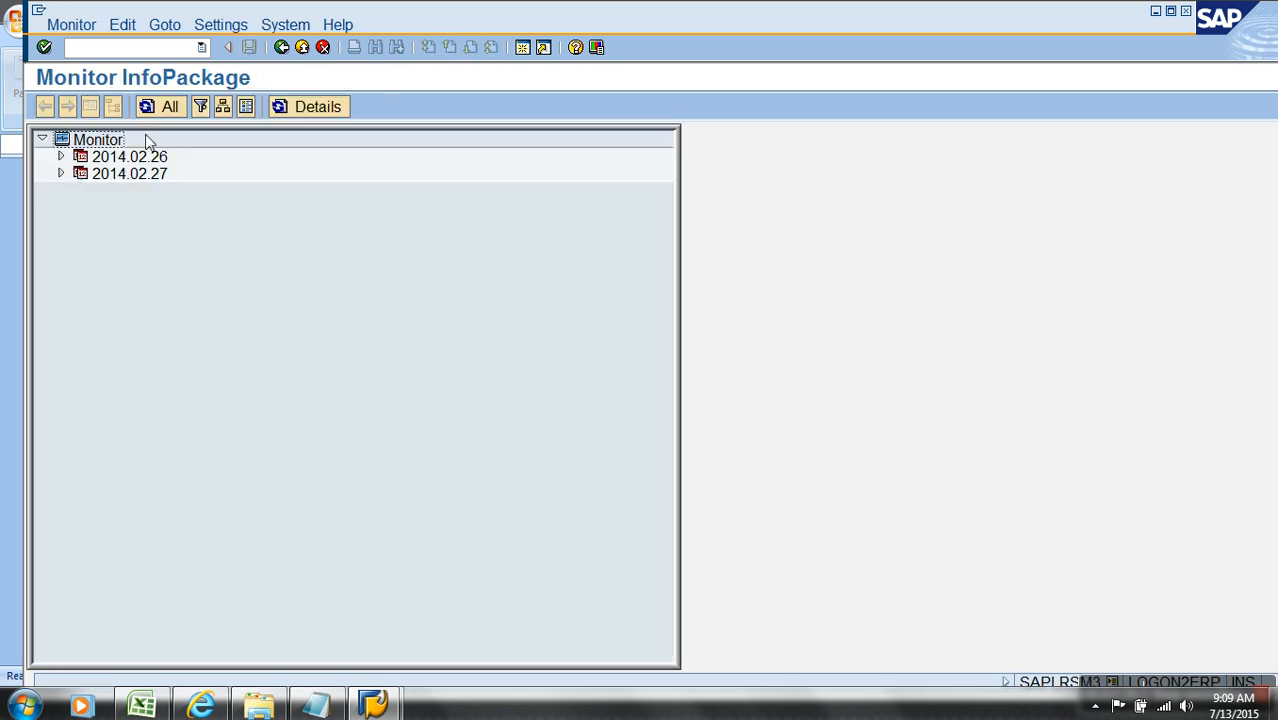
left_click(60, 173)
left_click(80, 190)
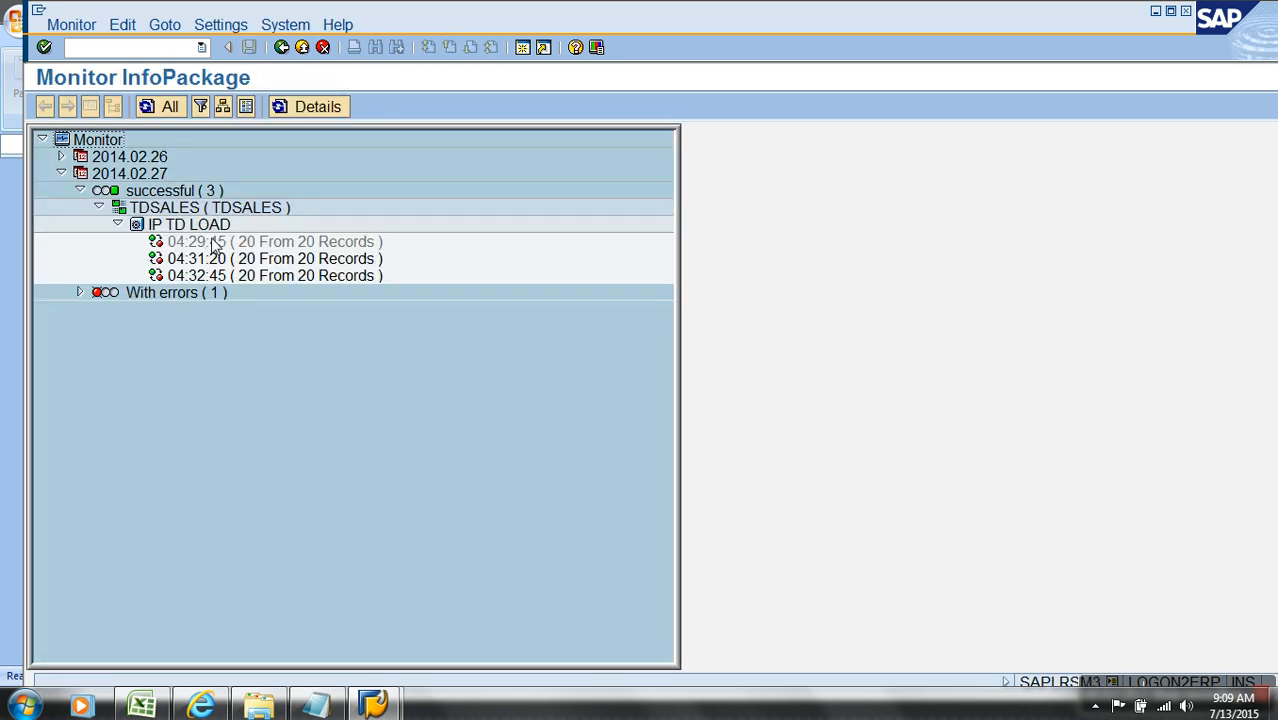
left_click(300, 275)
Step: Return to the Modeling workbench, open the PSA requests of the TDSALES DataSource, and pick the newest IP TD LOAD request
left_click(302, 47)
left_click(302, 47)
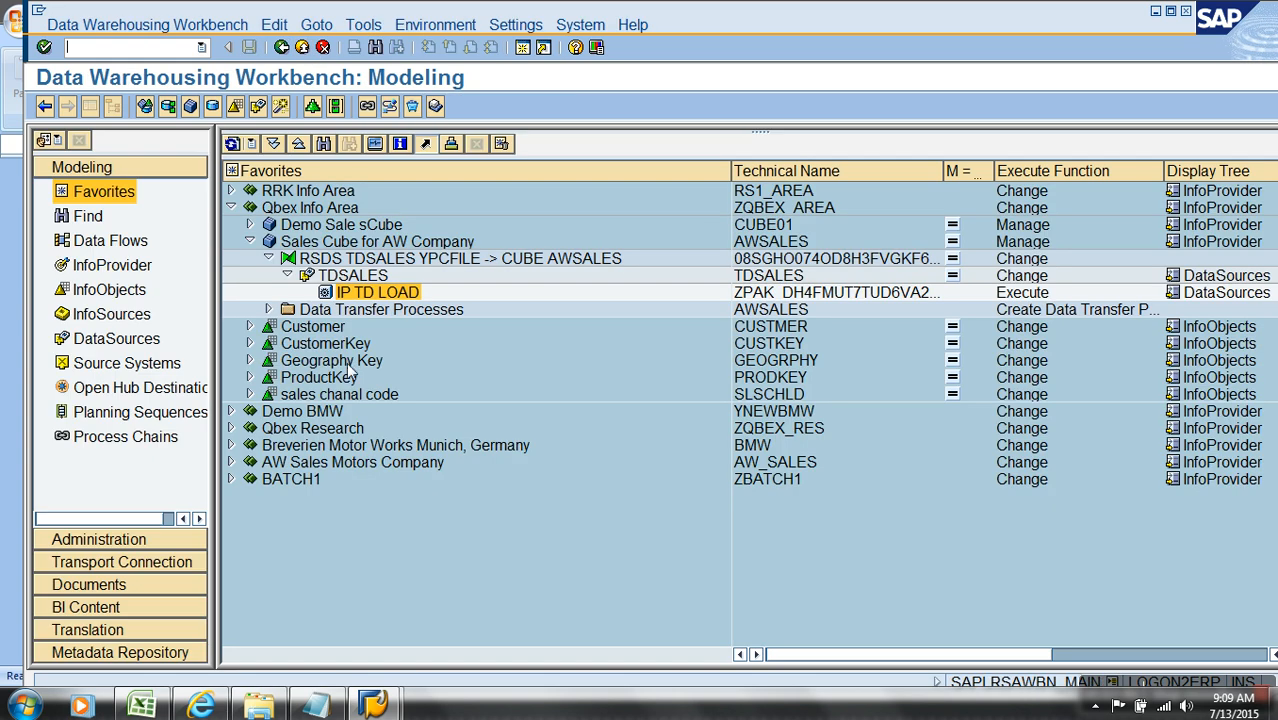
right_click(343, 277)
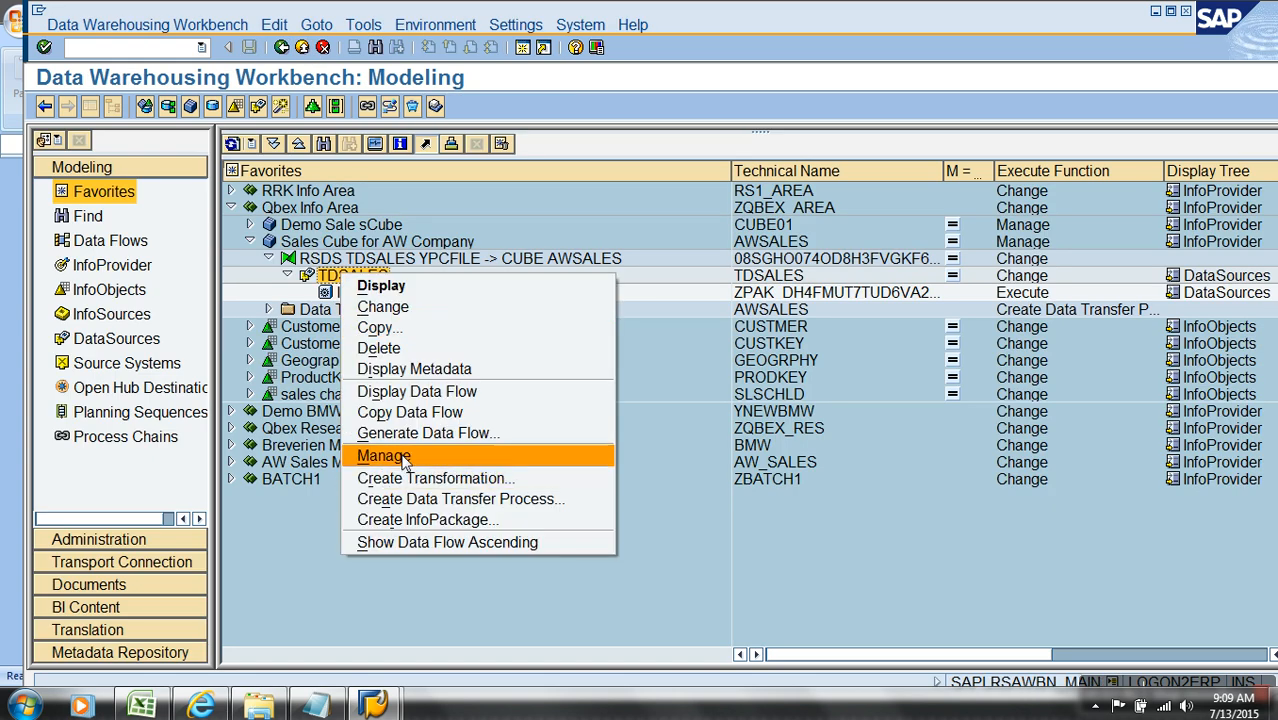
left_click(400, 457)
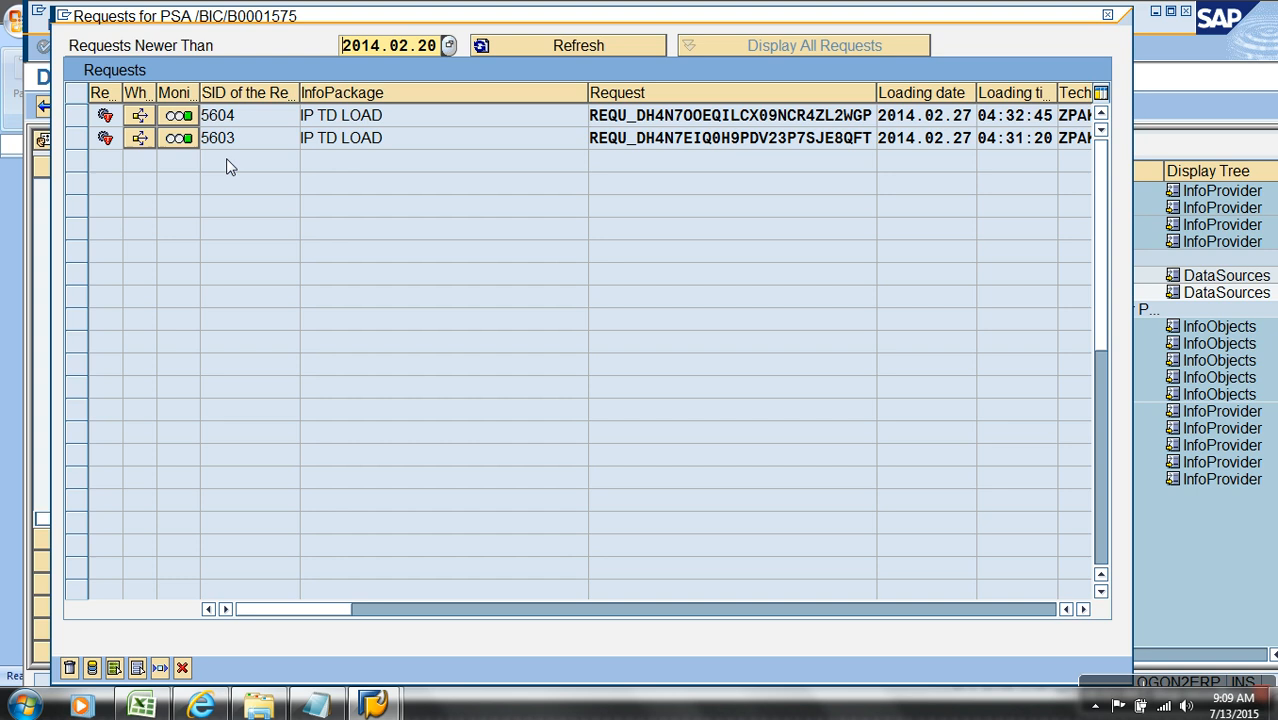
left_click(270, 144)
left_click(268, 120)
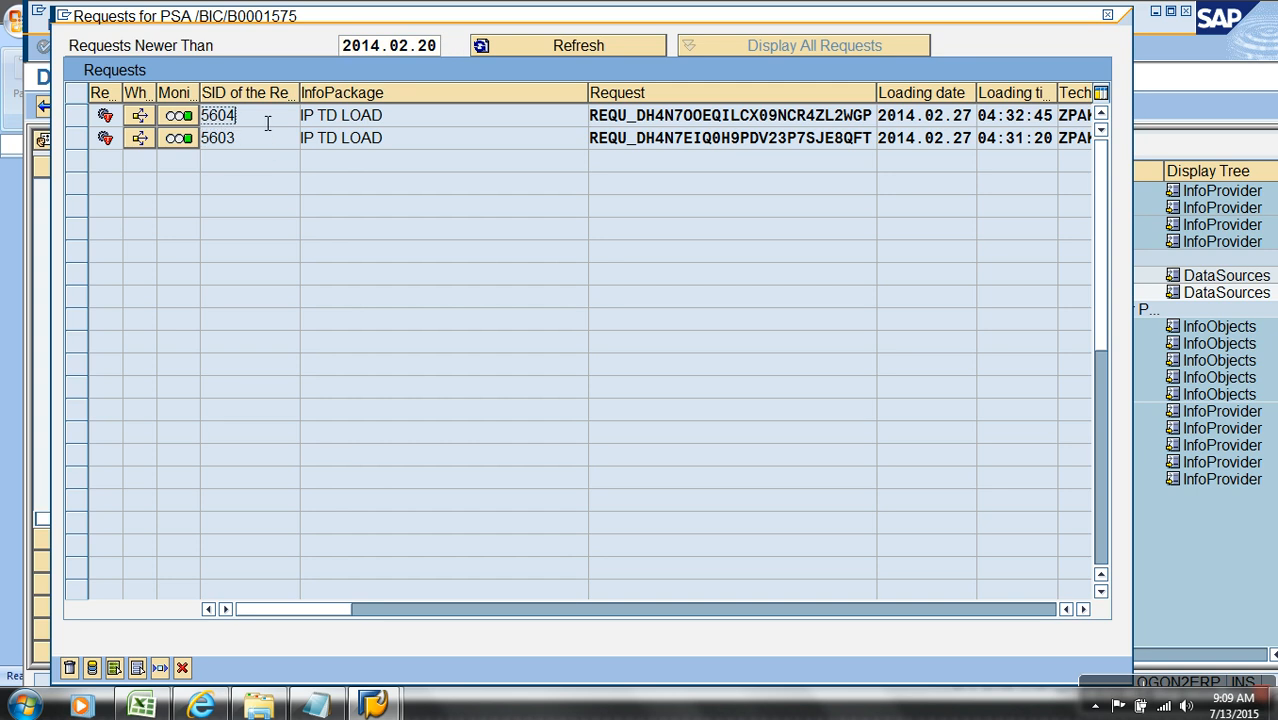
Step: Display the PSA records of the newest IP TD LOAD request, check their ProductKey column, and close the request list
left_click(76, 115)
left_click(92, 668)
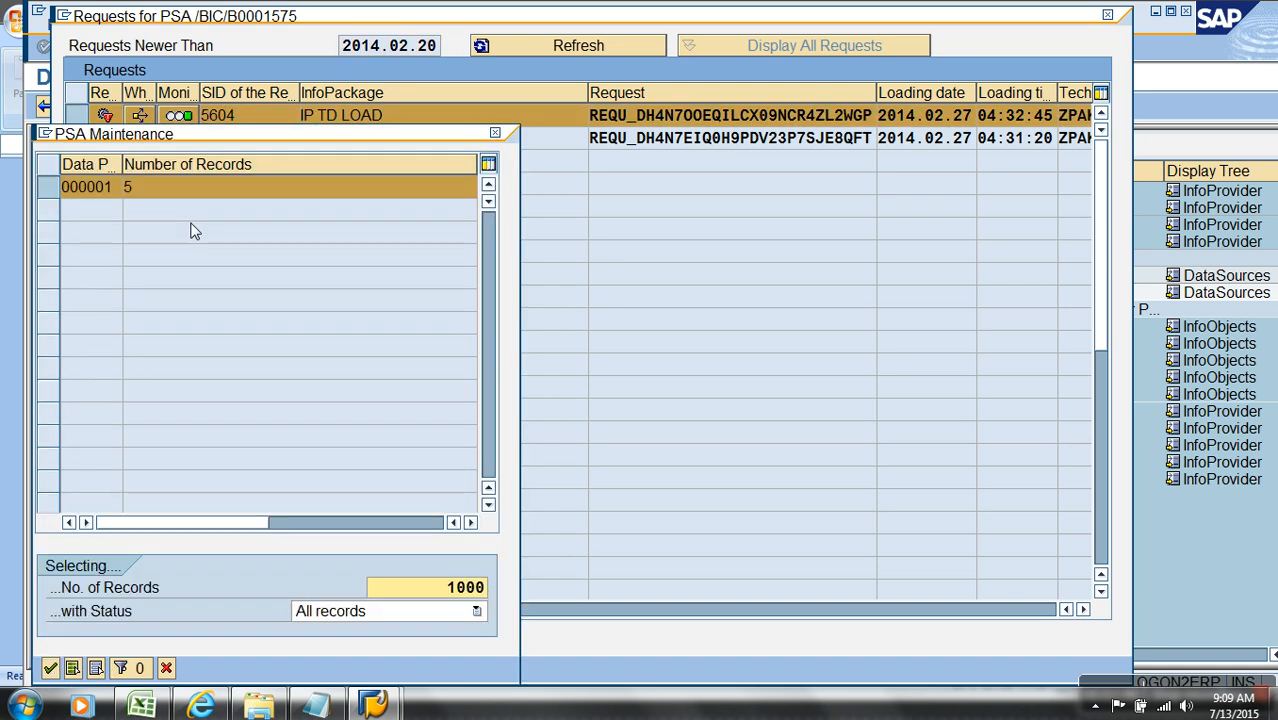
left_click(50, 668)
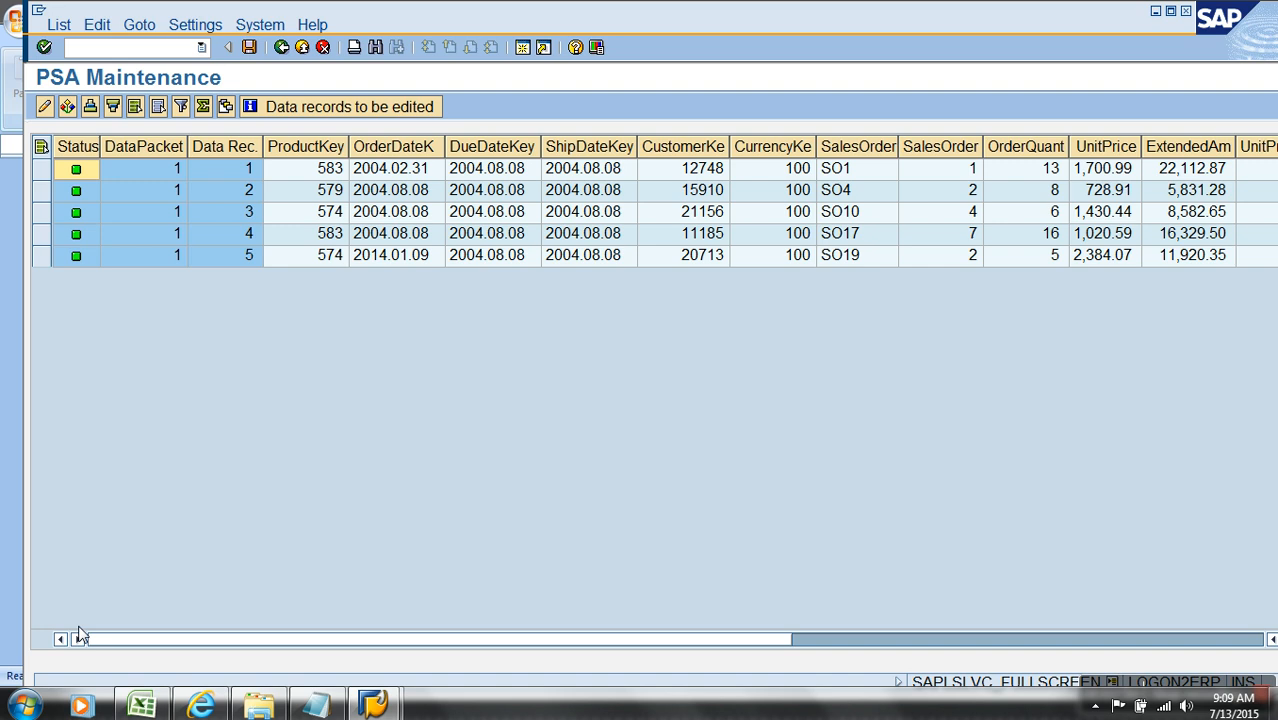
left_click(336, 148)
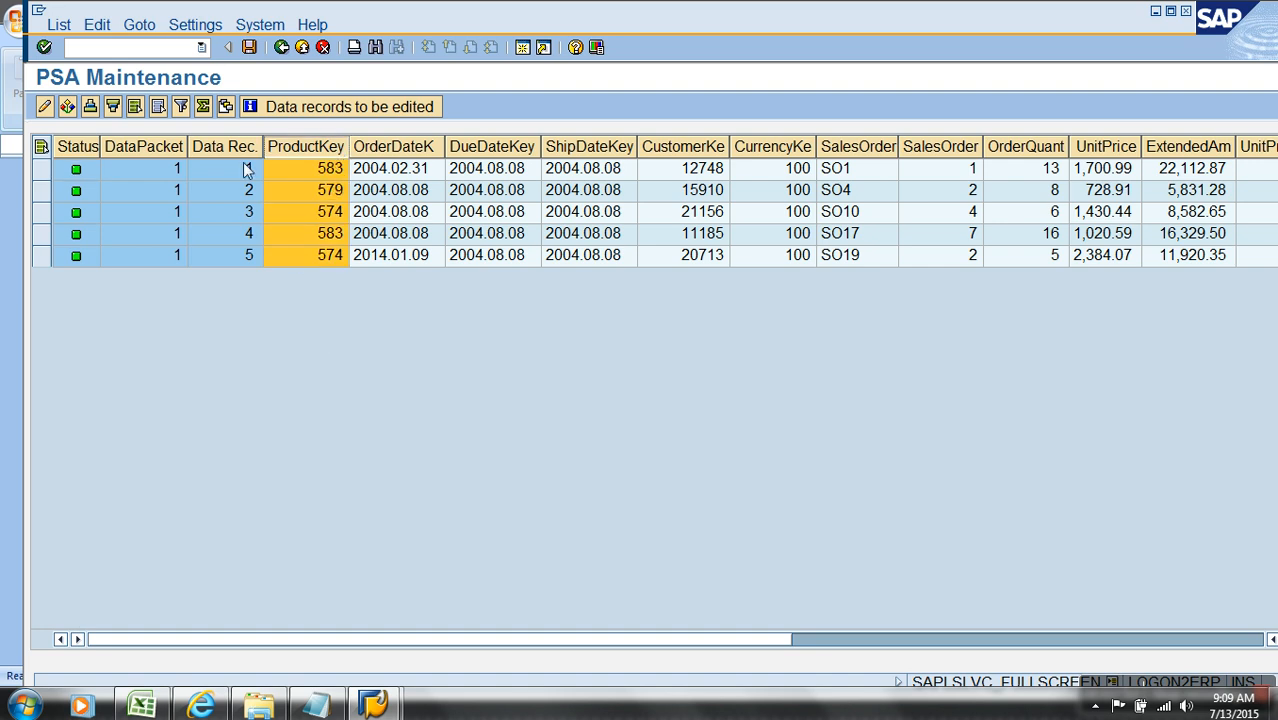
left_click(281, 47)
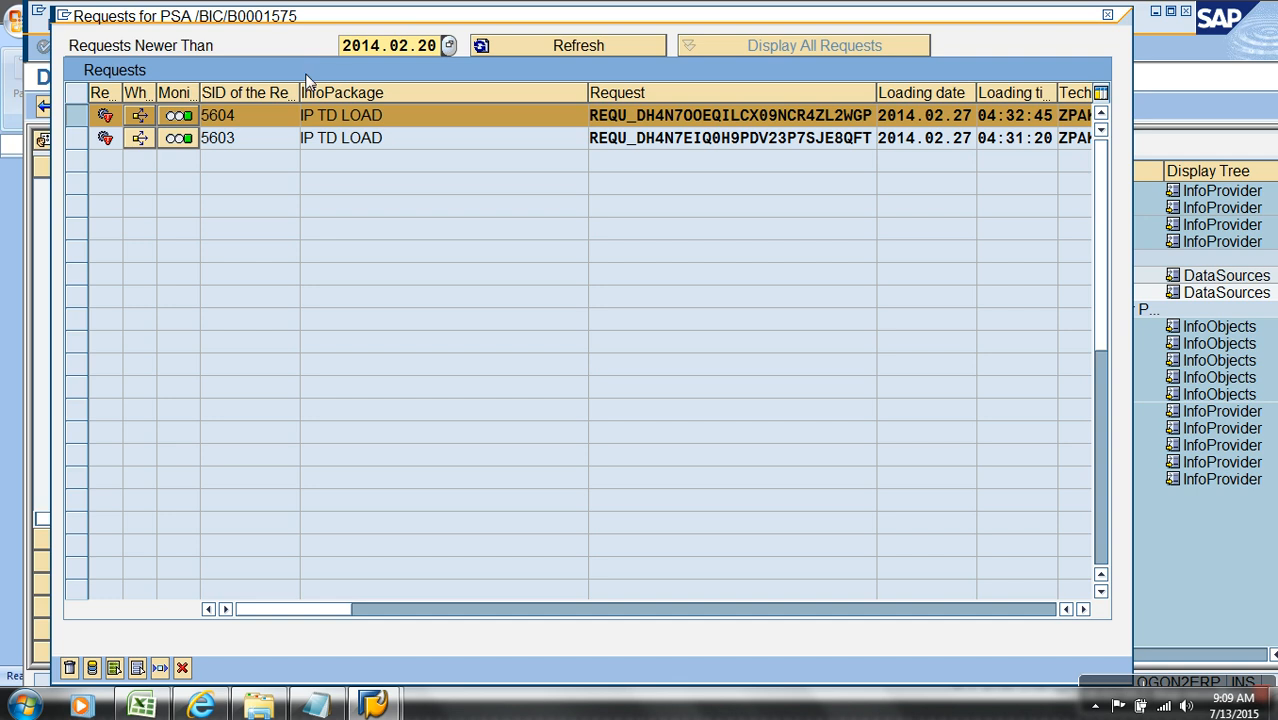
left_click(182, 668)
Step: Reopen the IP TD LOAD data selection in full view and add a second ProductKey selection row
double_click(370, 292)
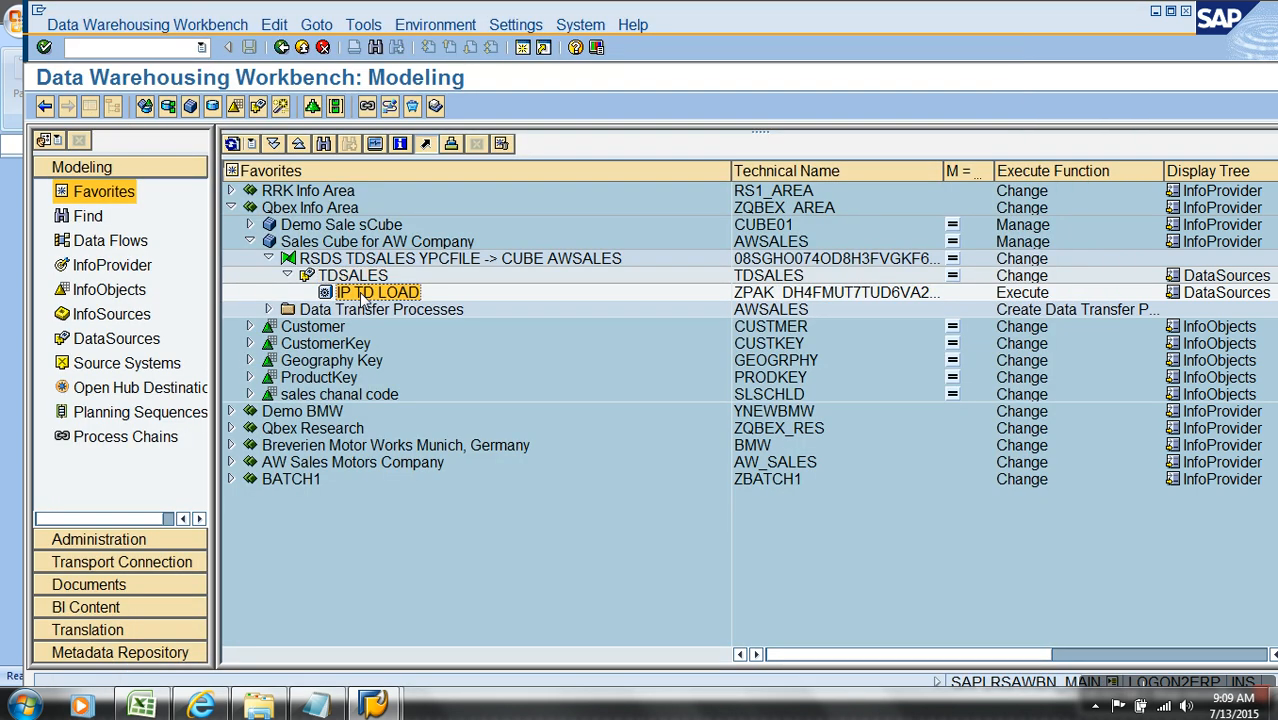
left_click(110, 106)
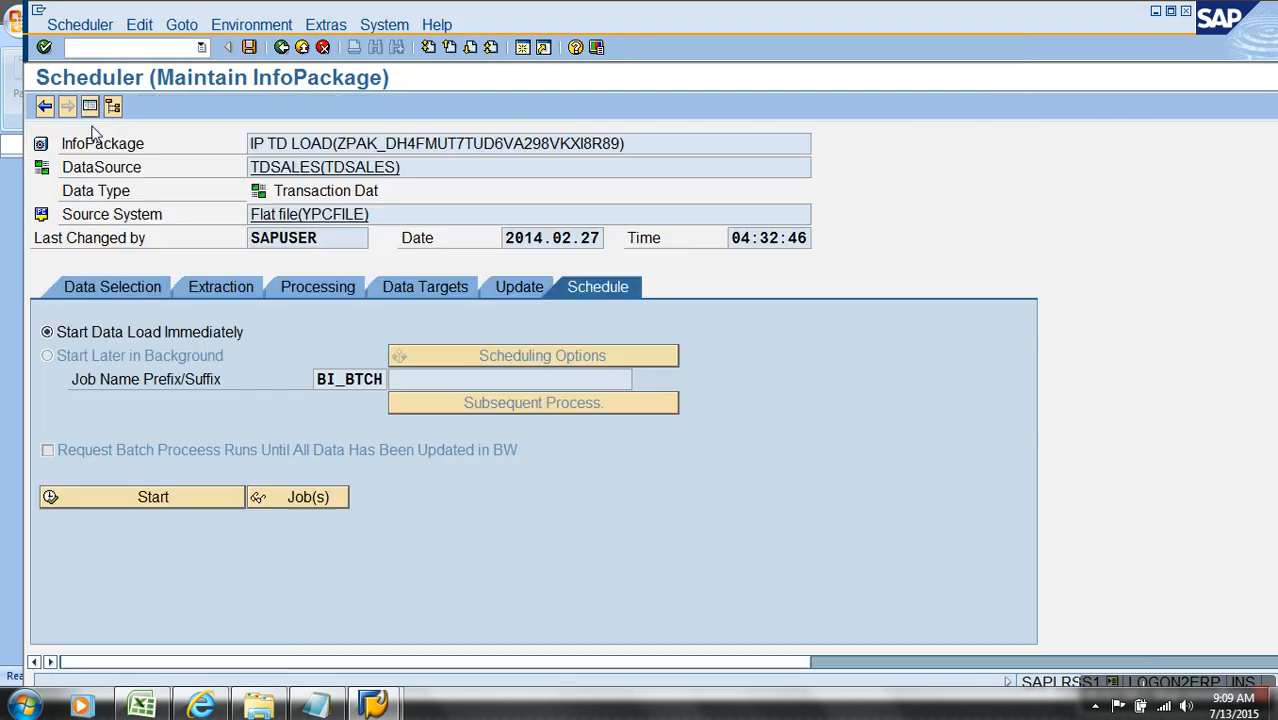
left_click(143, 290)
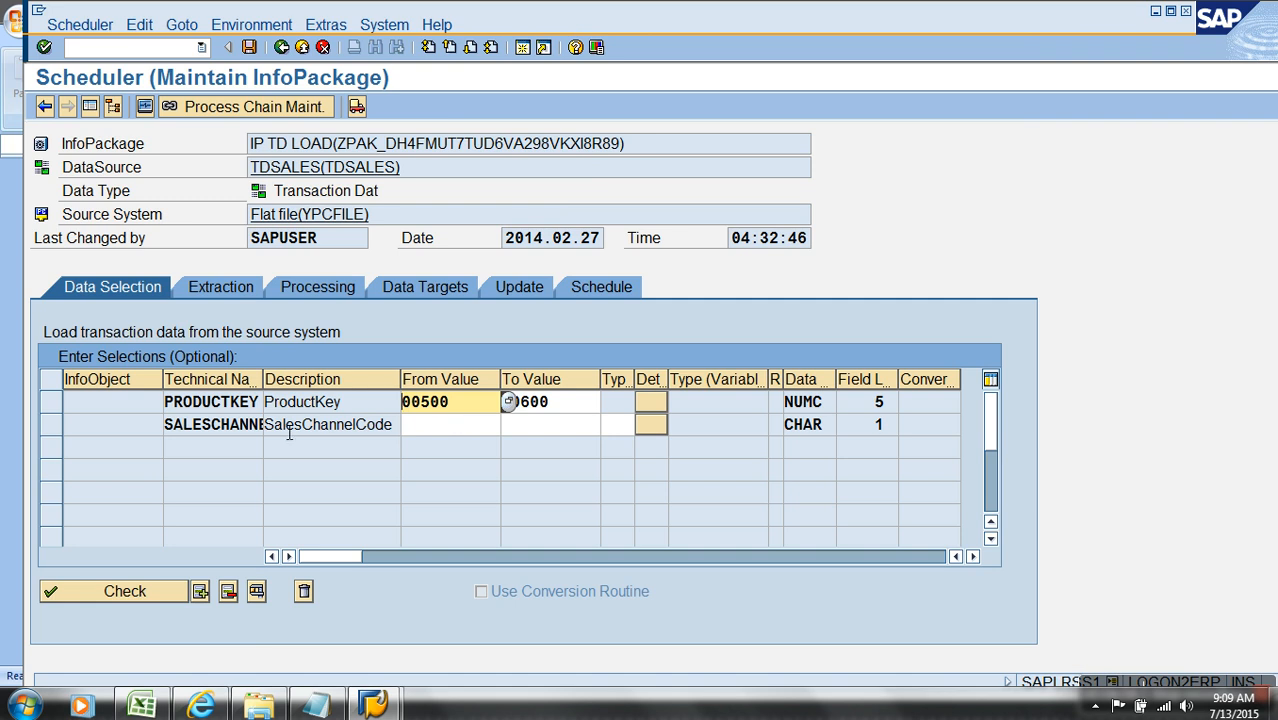
left_click(306, 402)
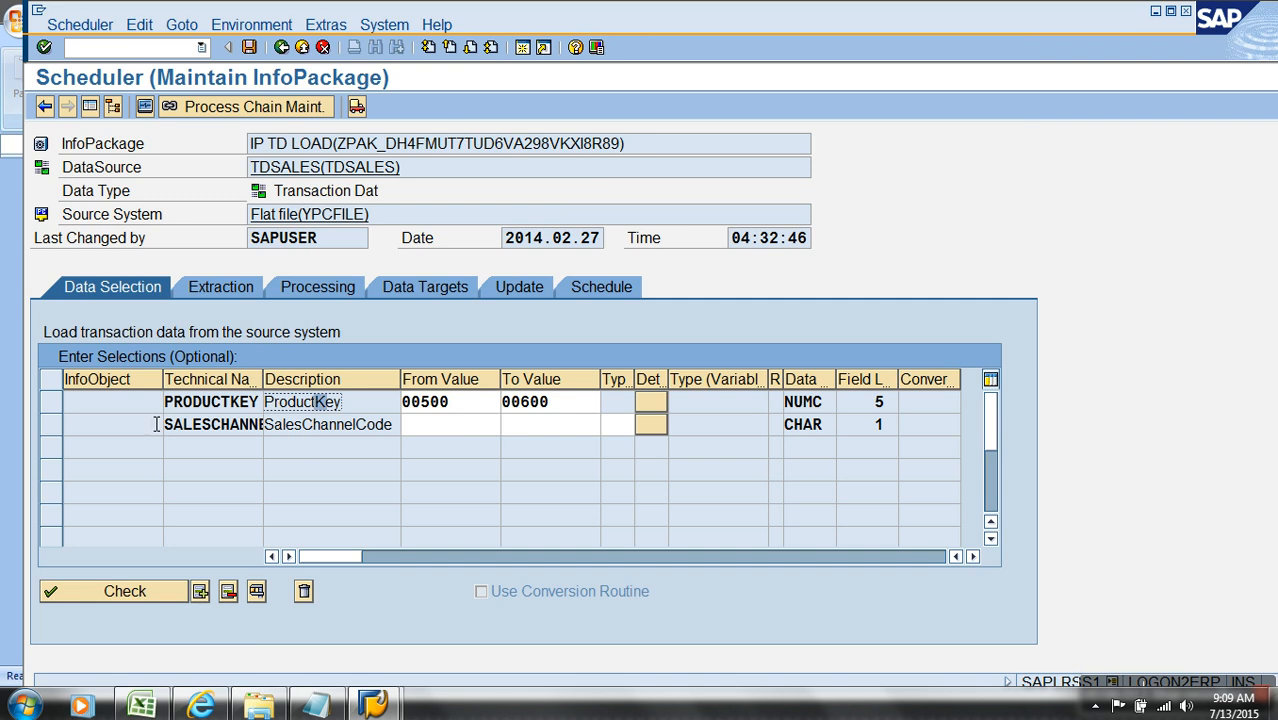
left_click(55, 405)
left_click(203, 591)
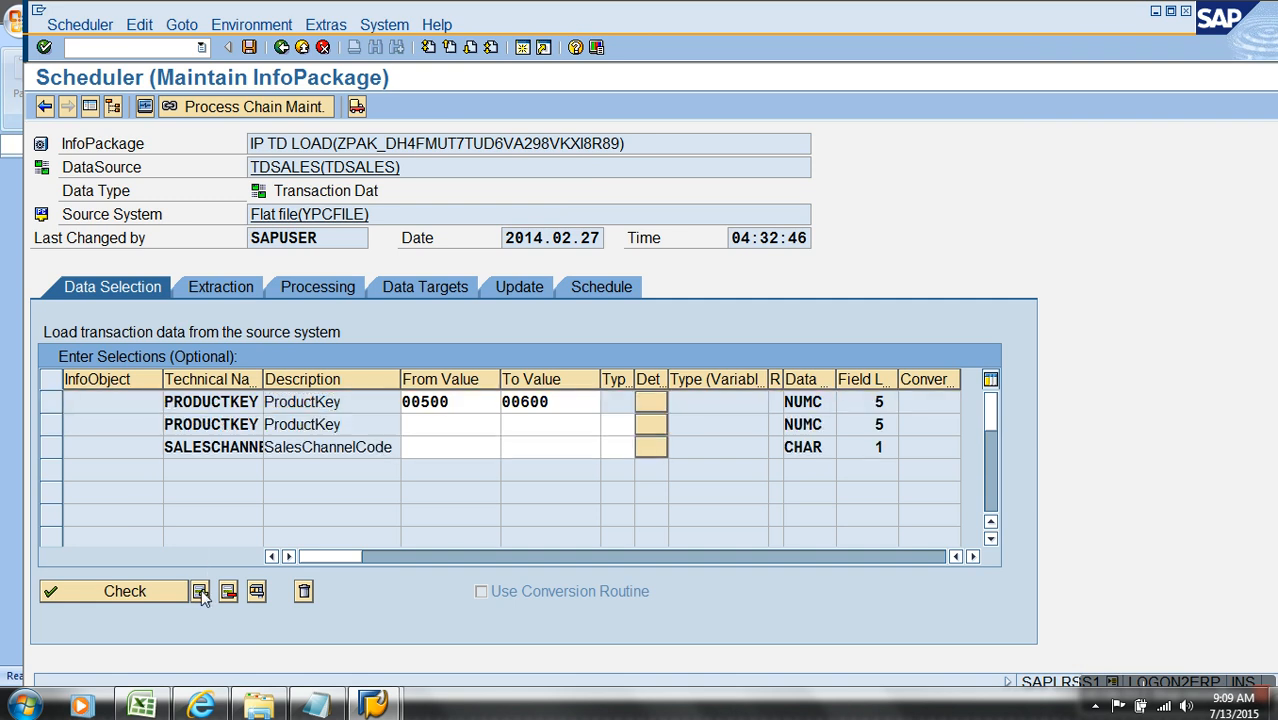
Step: Set the second ProductKey selection from 300 to 400 and save the InfoPackage
left_click(446, 430)
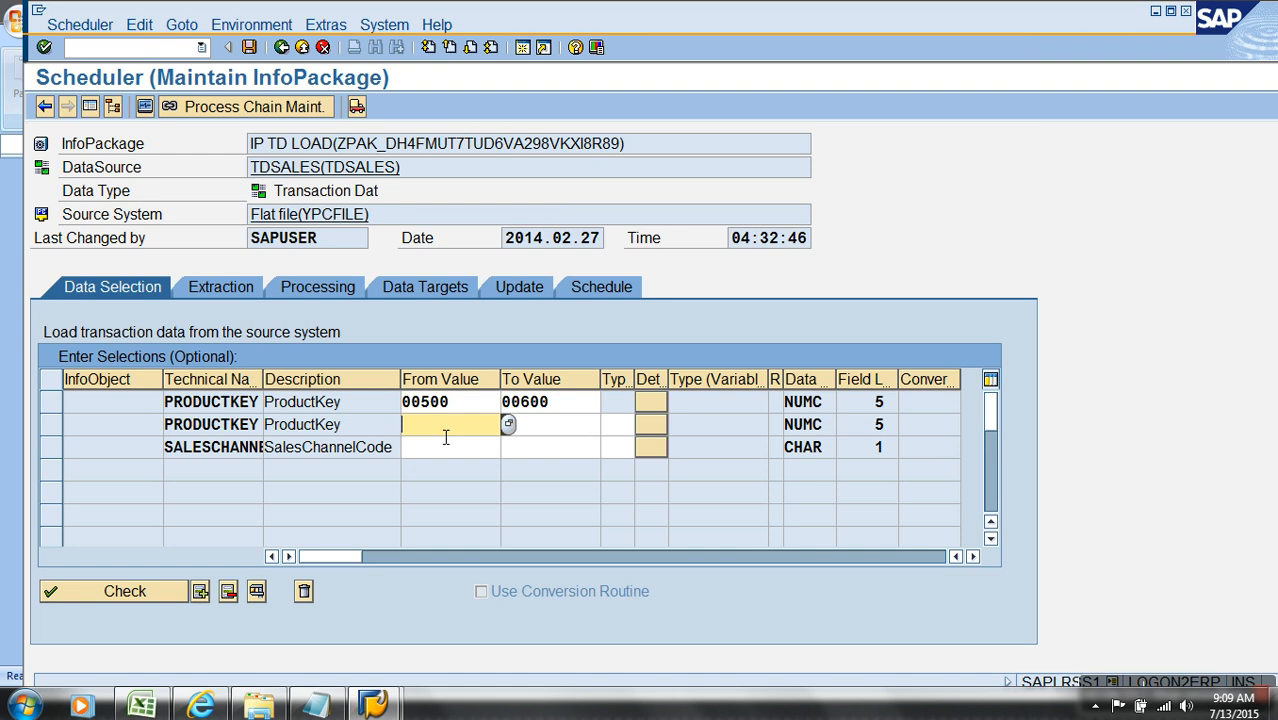
type("300")
key("Tab")
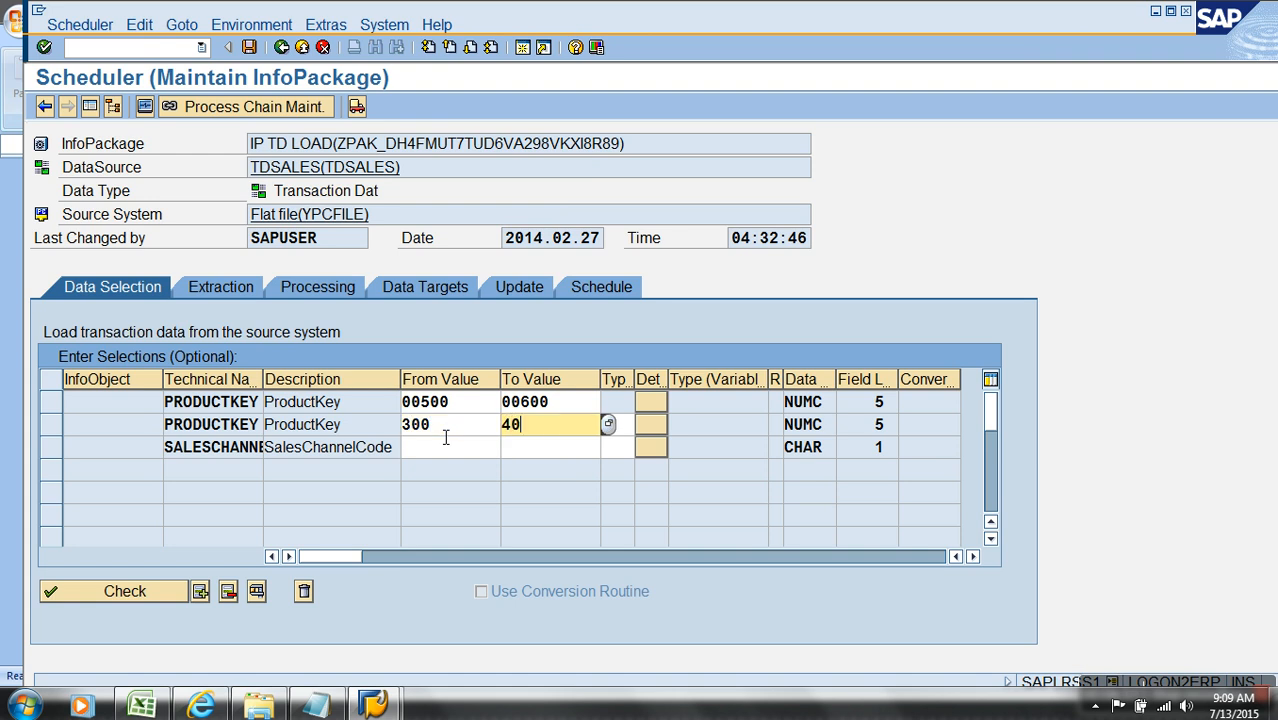
type("400")
key("Return")
left_click(249, 47)
Step: Start the data load immediately with both ProductKey ranges and check its latest successful request under 2014.02.27 in the monitor
left_click(575, 285)
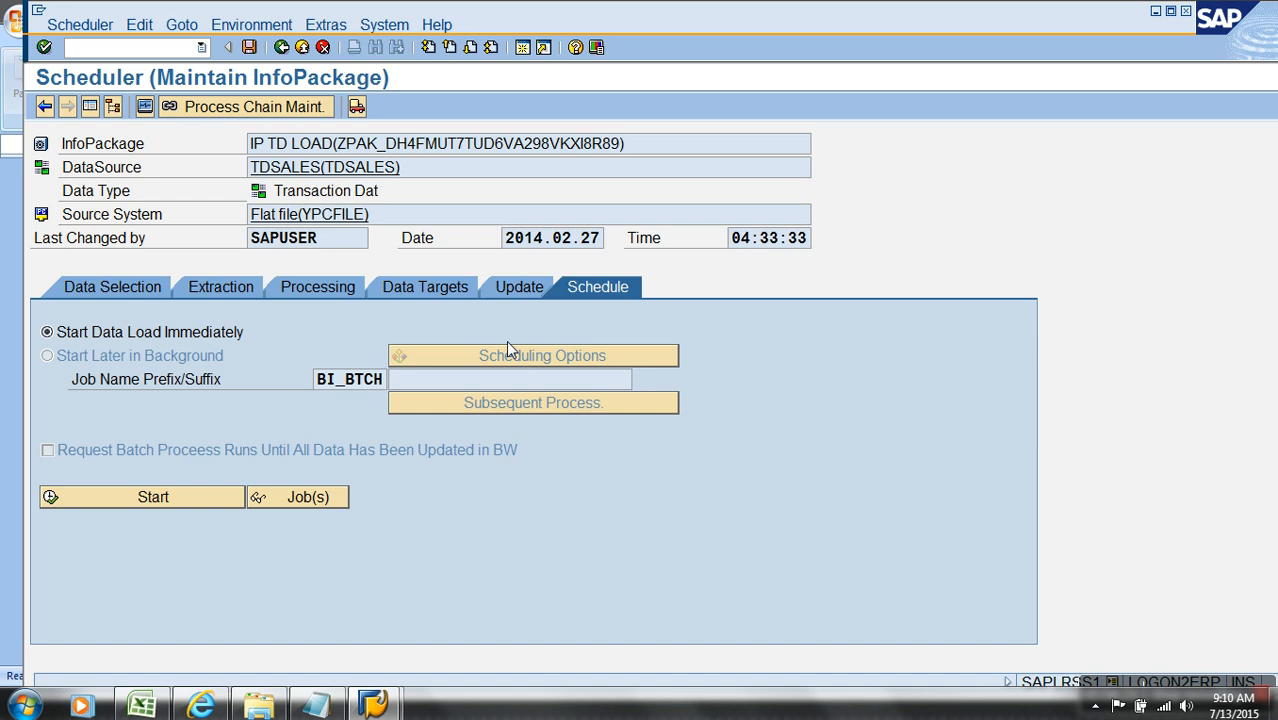
left_click(195, 500)
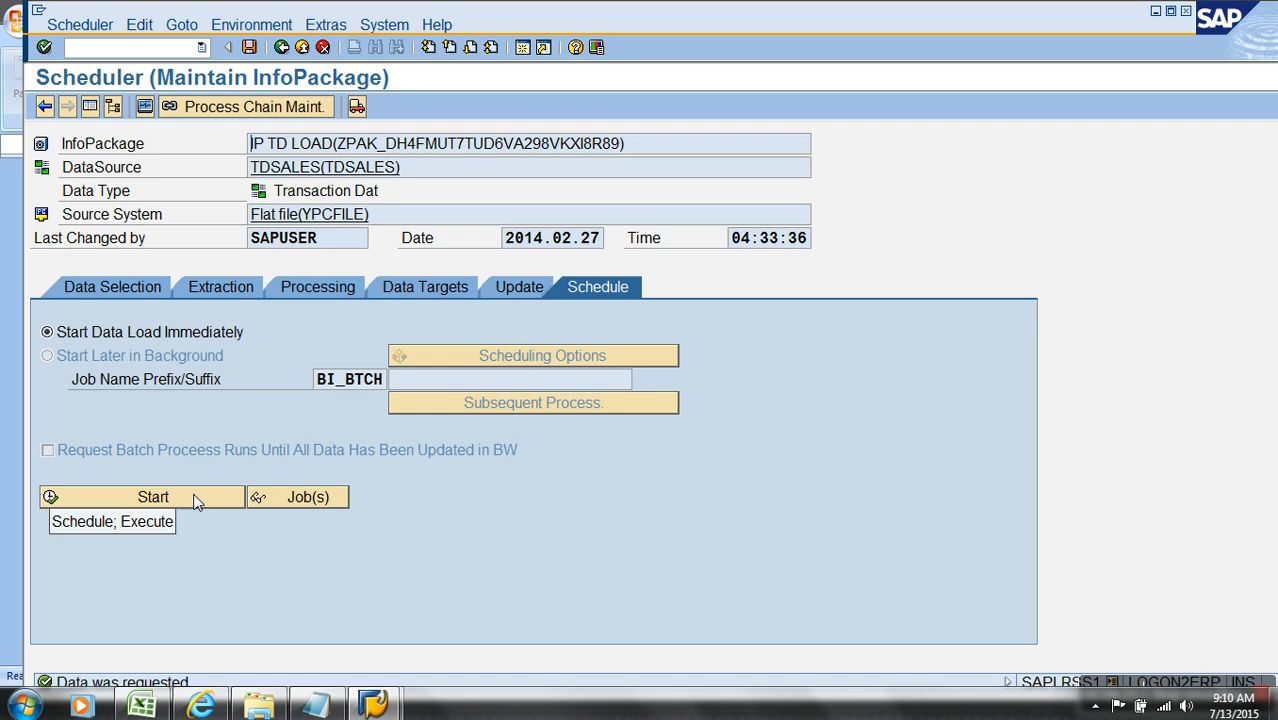
left_click(145, 106)
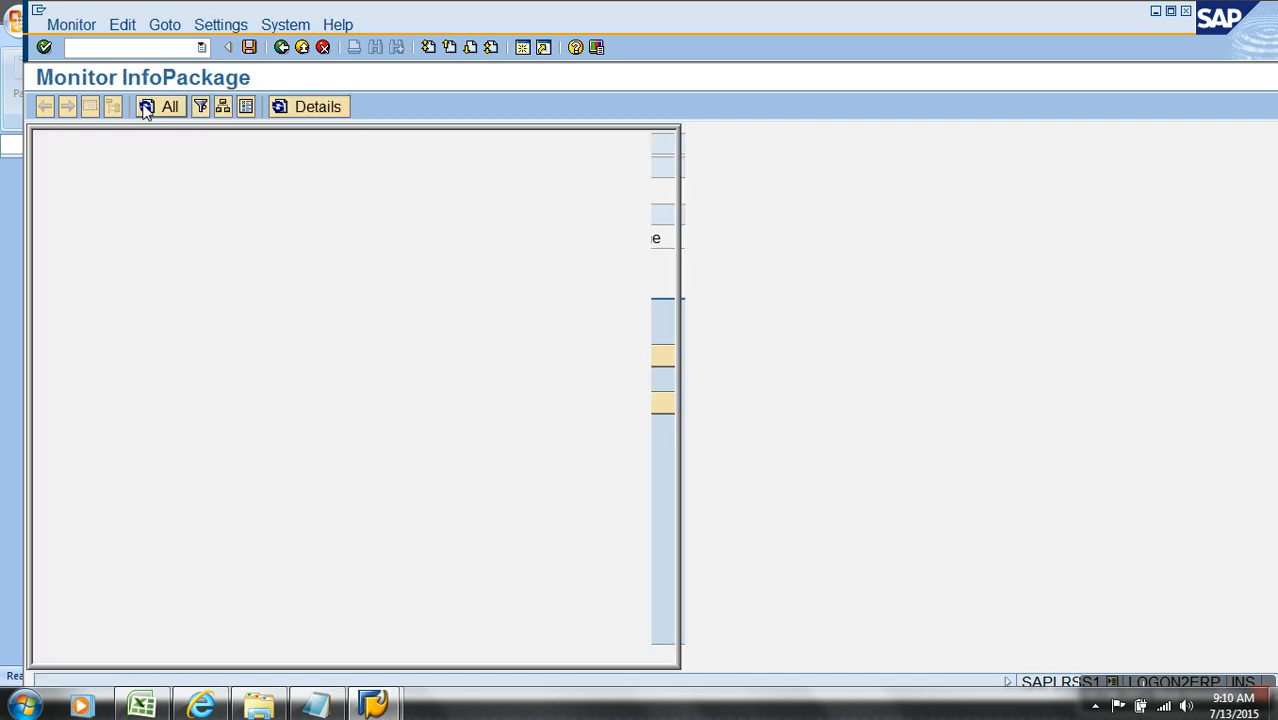
left_click(61, 174)
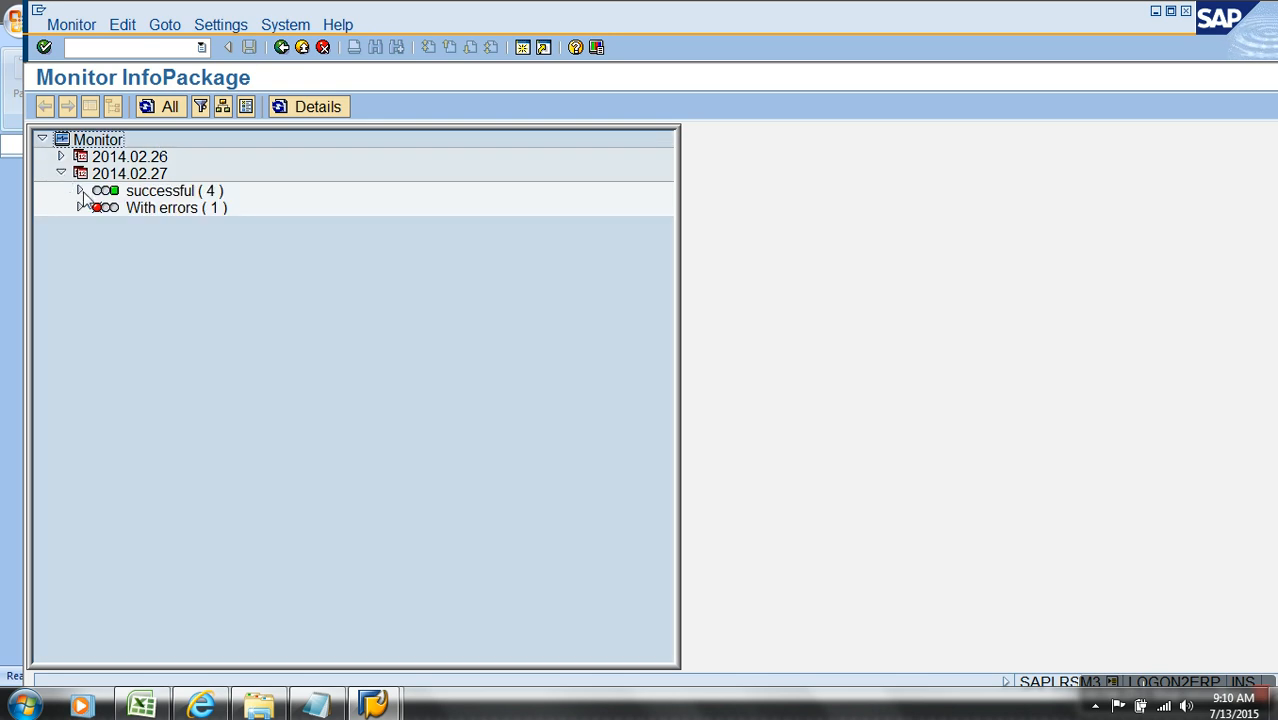
left_click(80, 190)
left_click(275, 293)
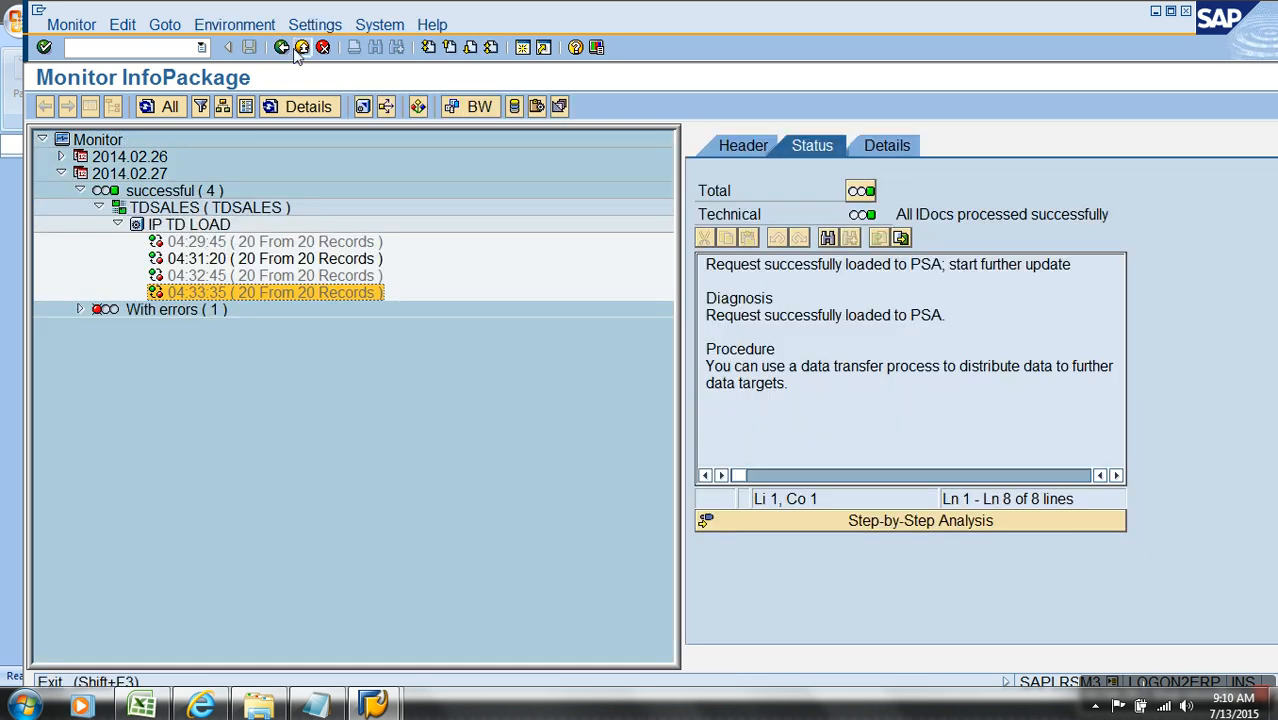
Step: Return to the Modeling workbench and display the PSA records of the newest TDSALES request
left_click(300, 48)
left_click(302, 47)
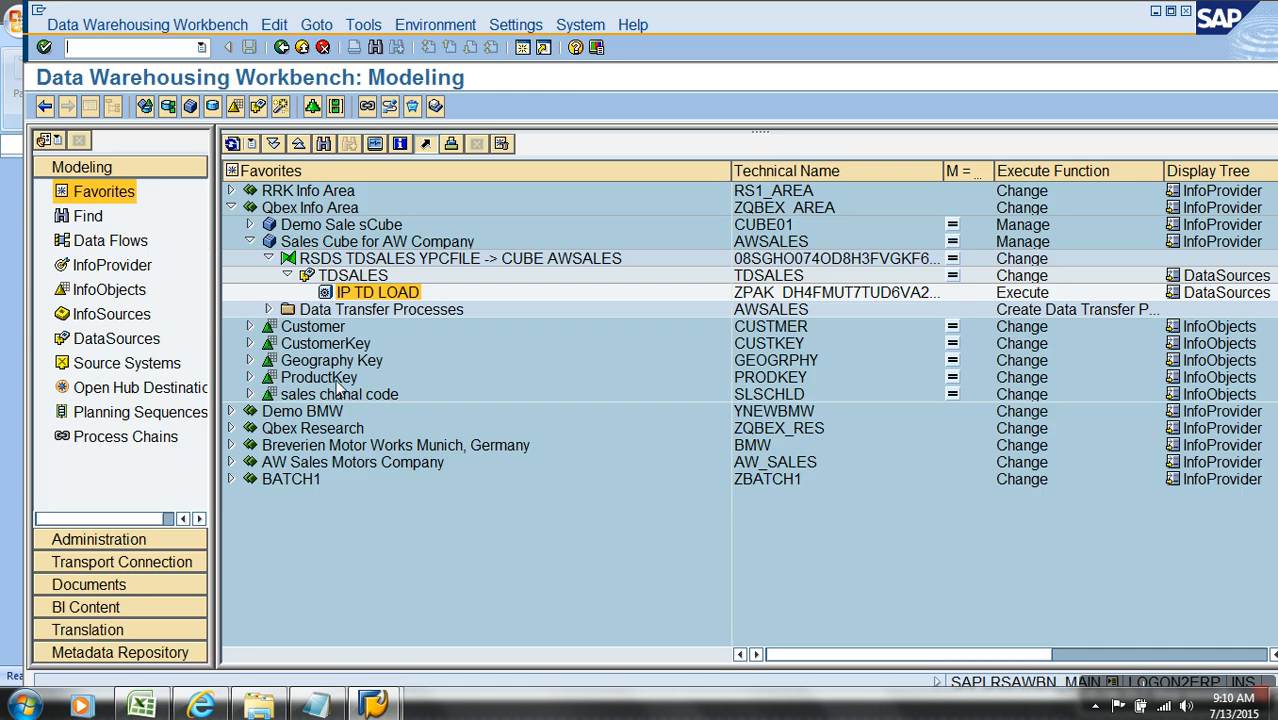
right_click(355, 278)
left_click(397, 457)
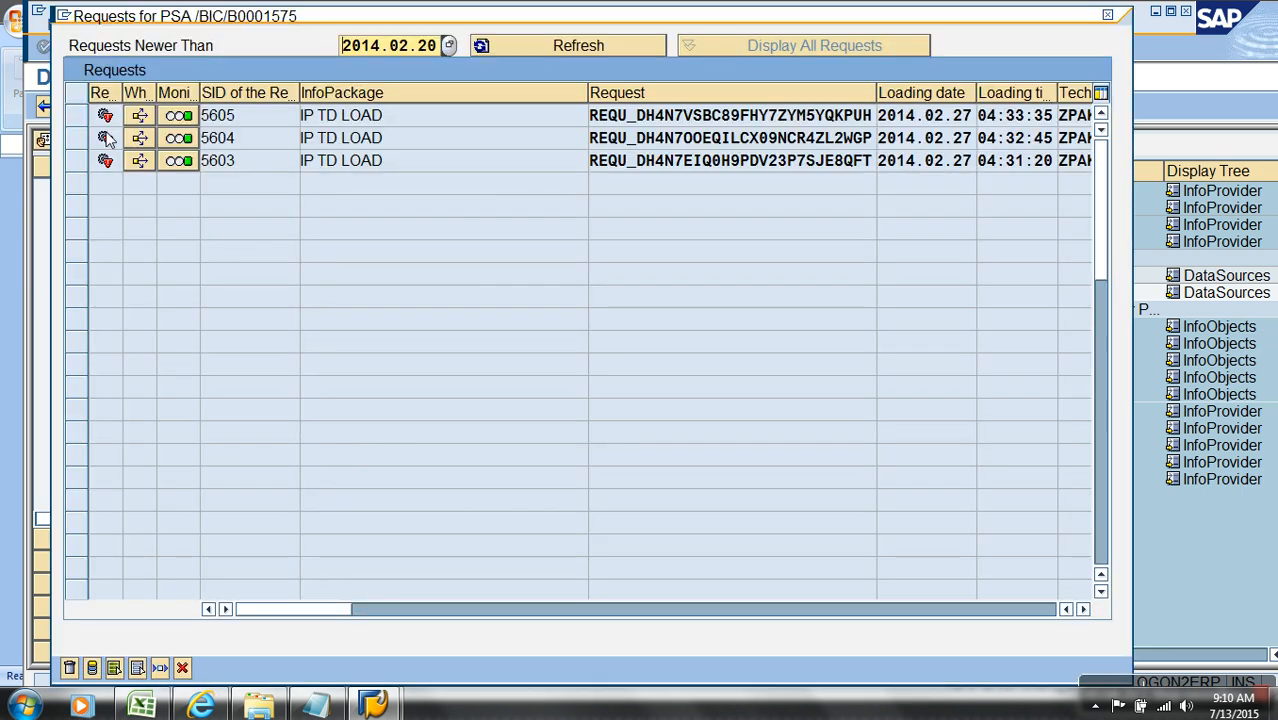
left_click(114, 668)
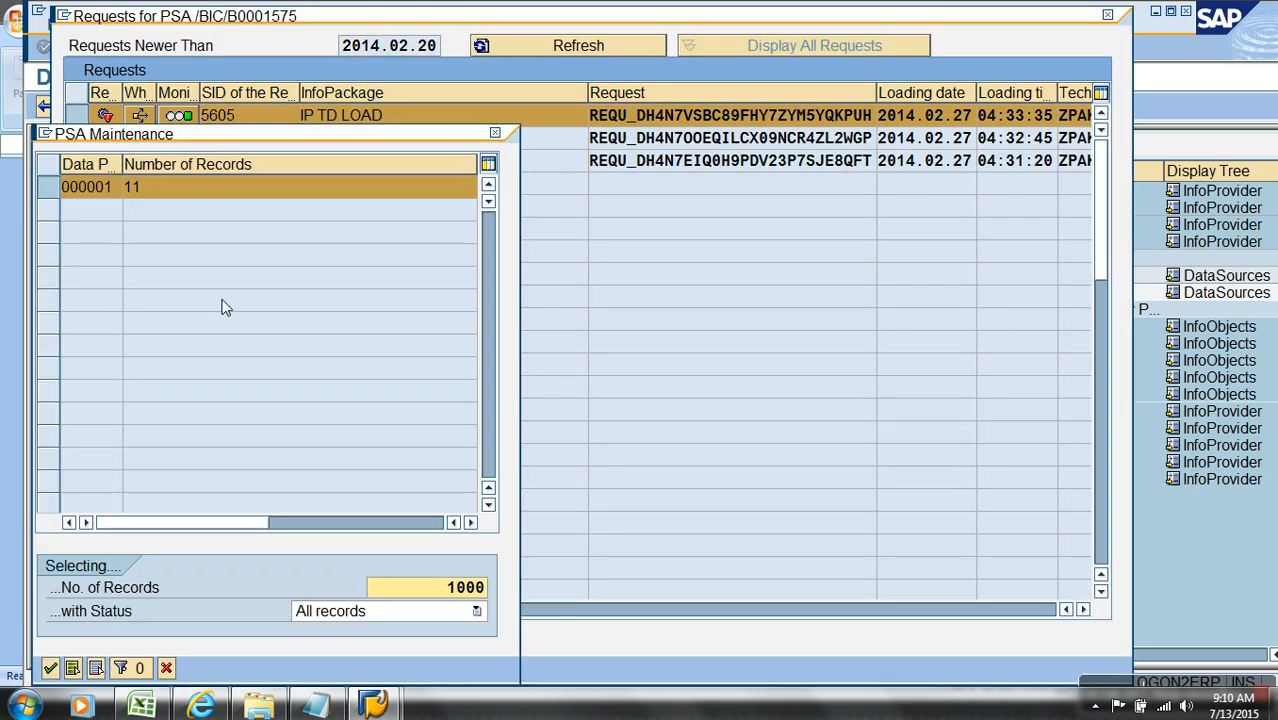
left_click(51, 668)
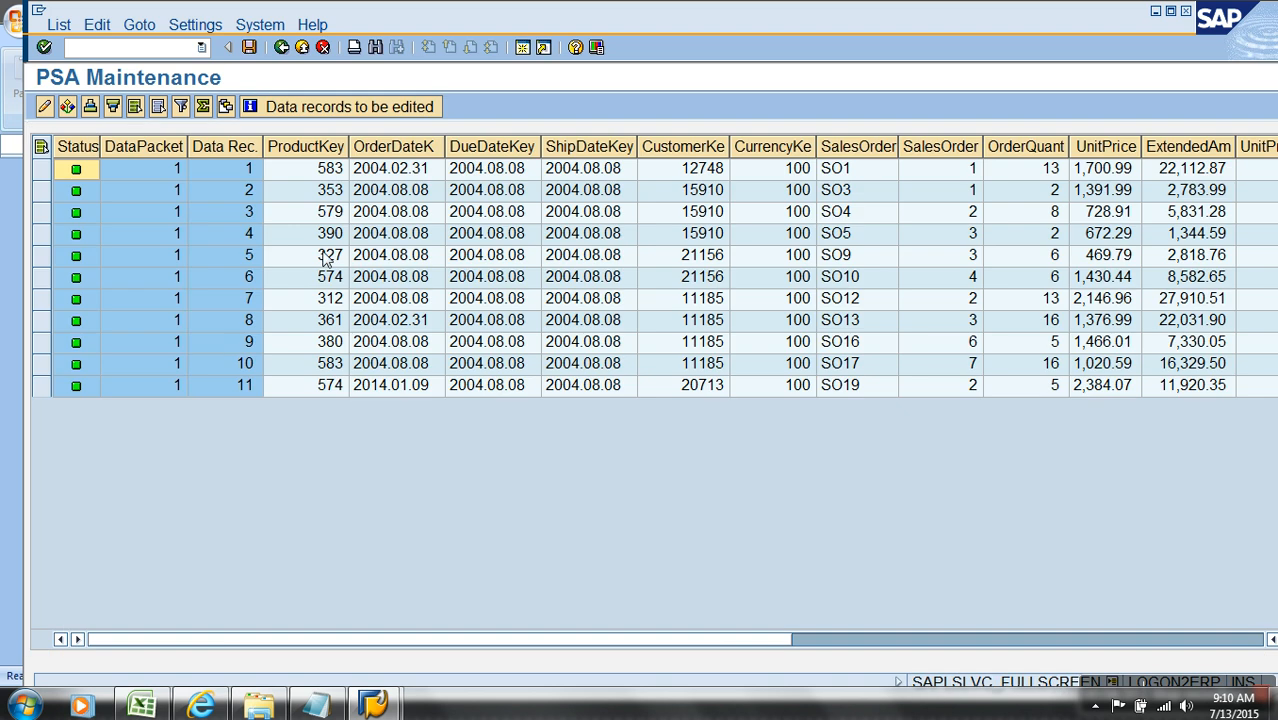
Step: Sort the PSA records by ProductKey in ascending order and examine the keys in both selected ranges
left_click(332, 168)
left_click(330, 147)
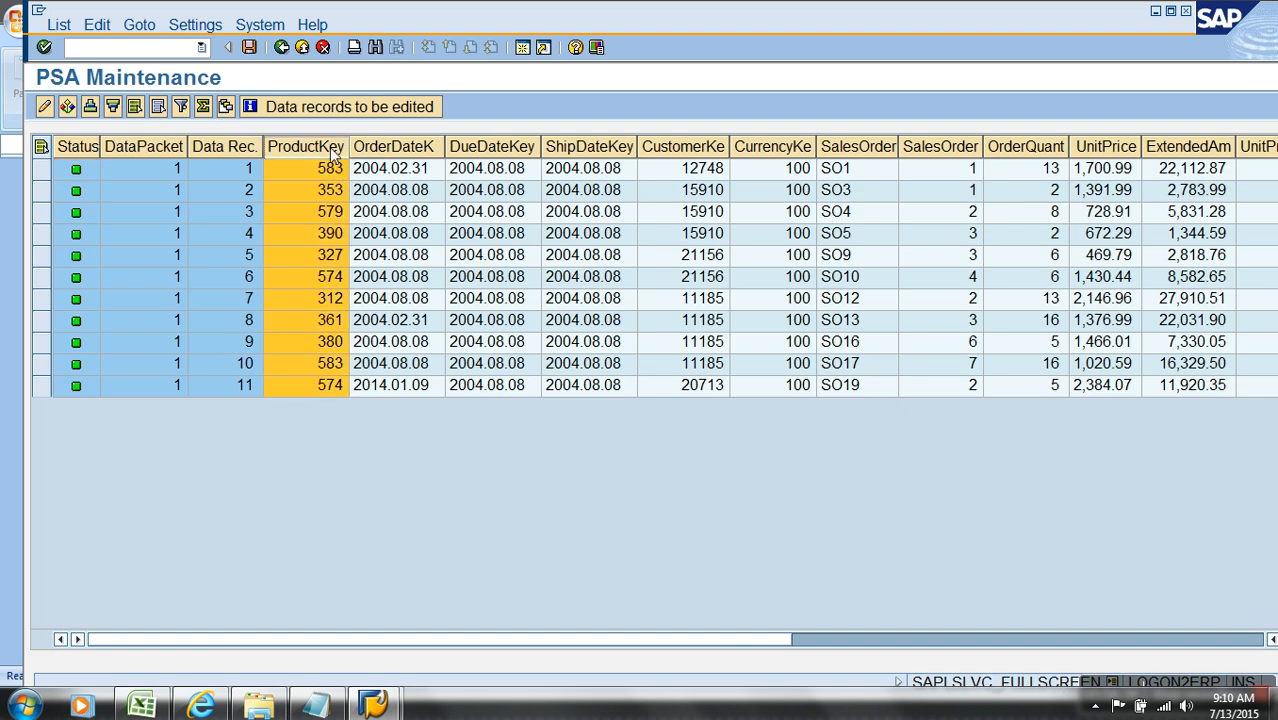
left_click(113, 106)
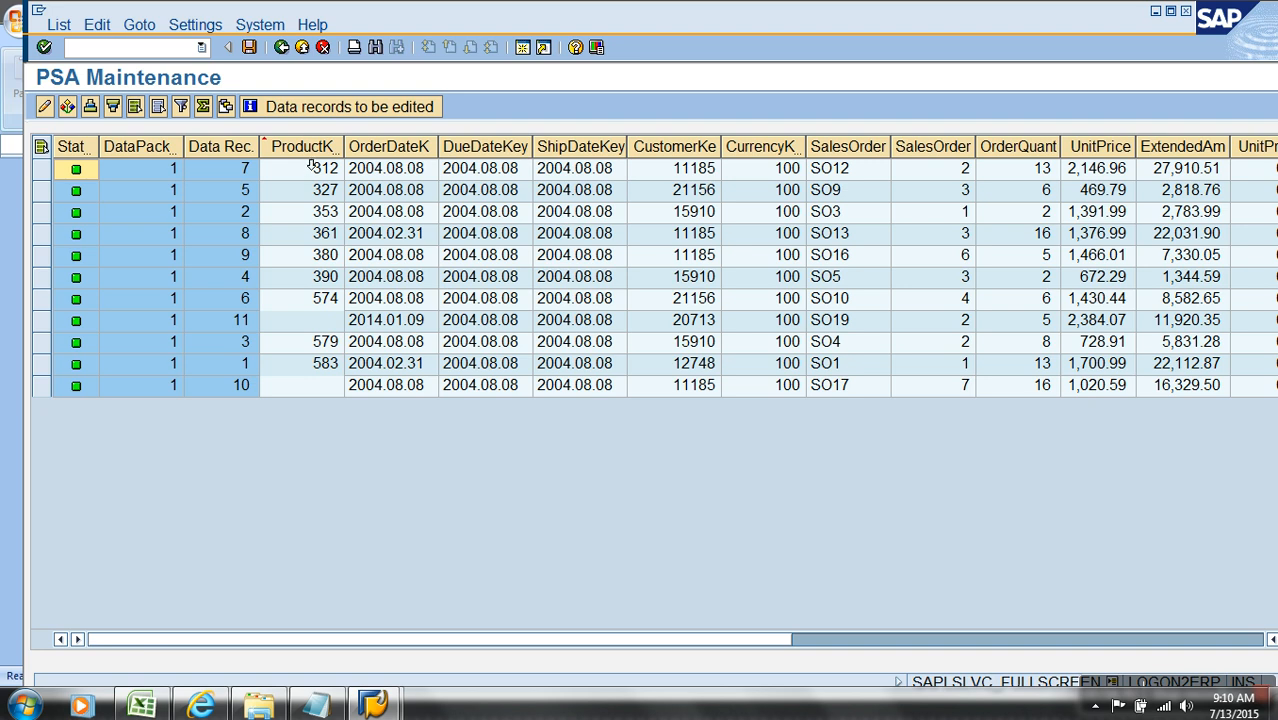
left_click(320, 299)
left_click(325, 366)
left_click(330, 190)
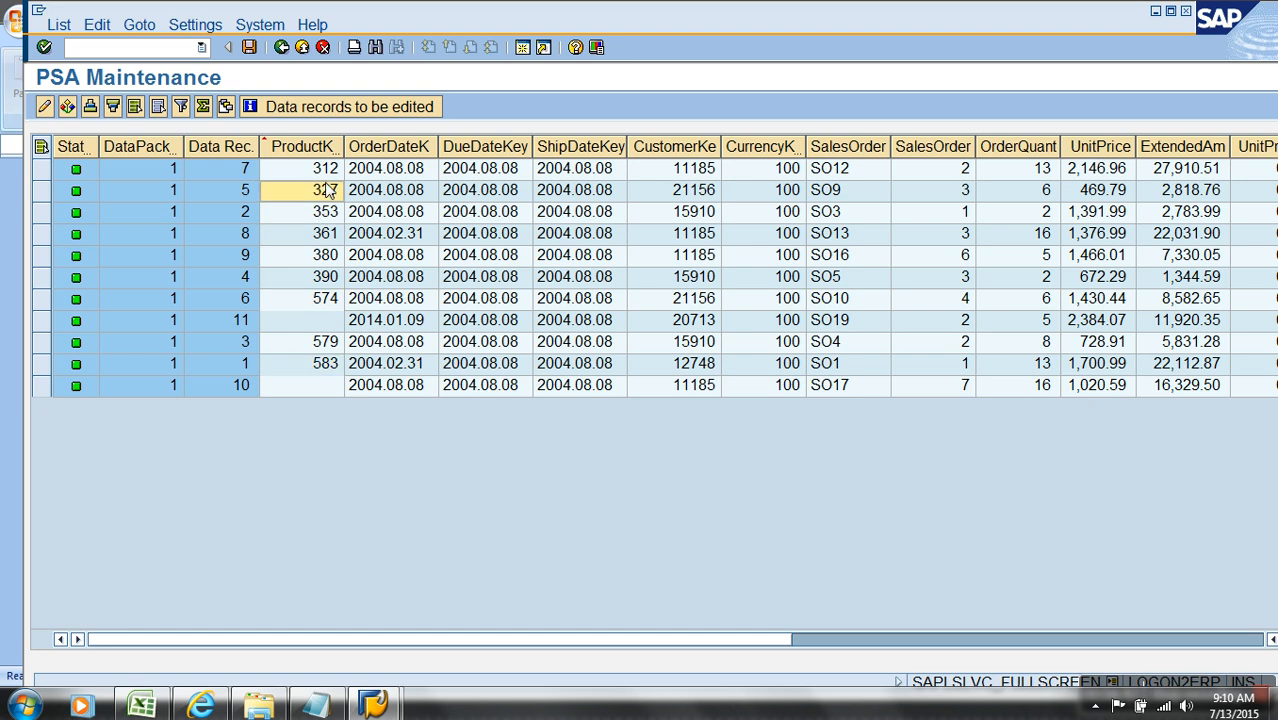
Step: Leave the PSA maintenance and request list, and reopen the IP TD LOAD data selection in full view
left_click(302, 47)
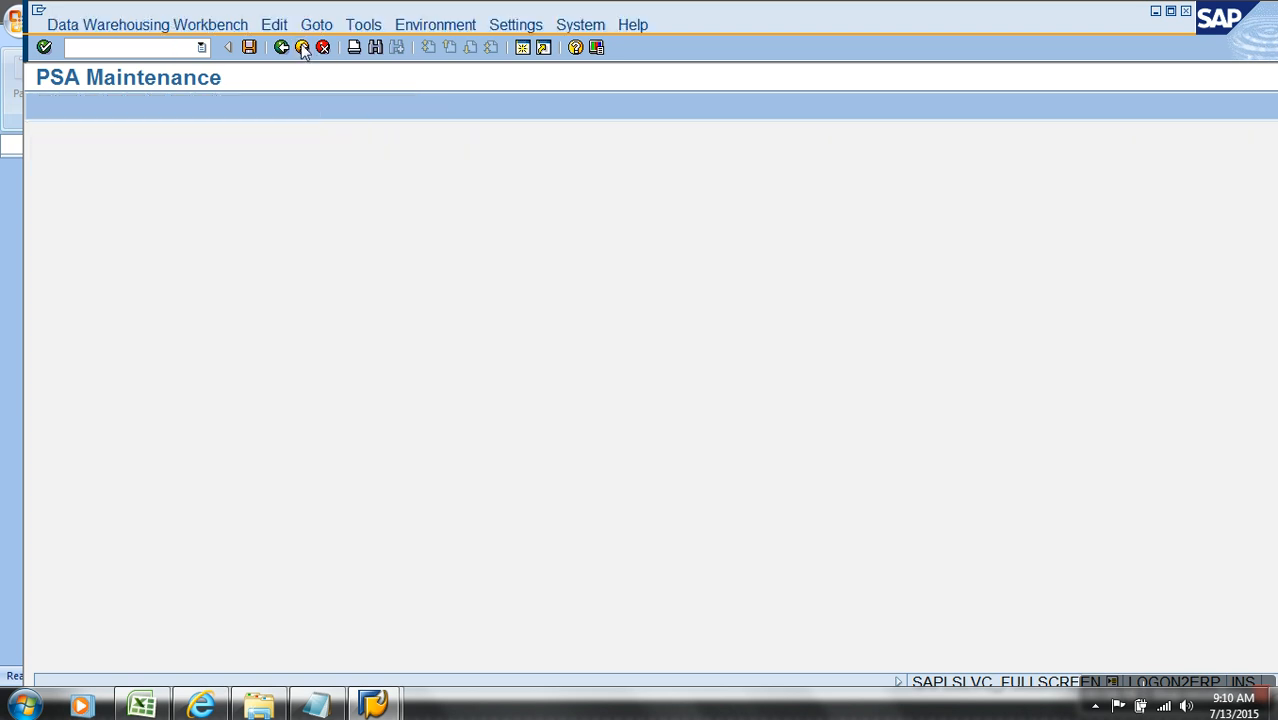
left_click(182, 668)
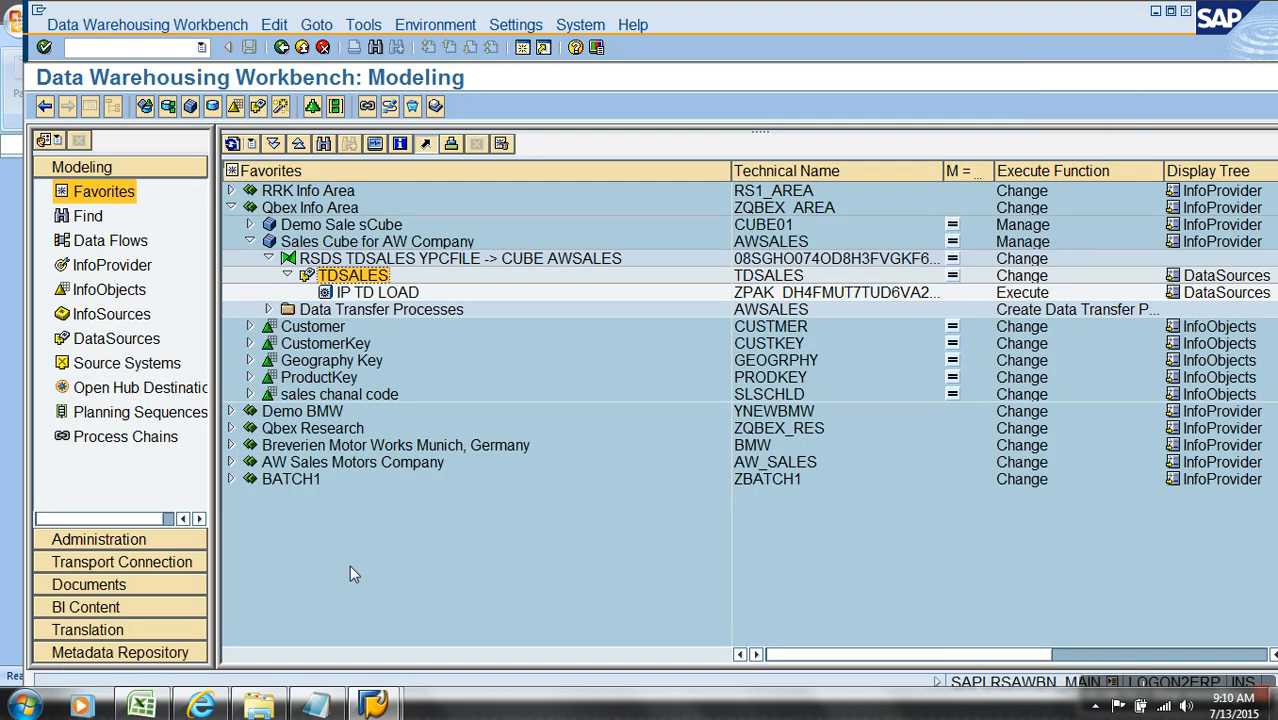
double_click(390, 295)
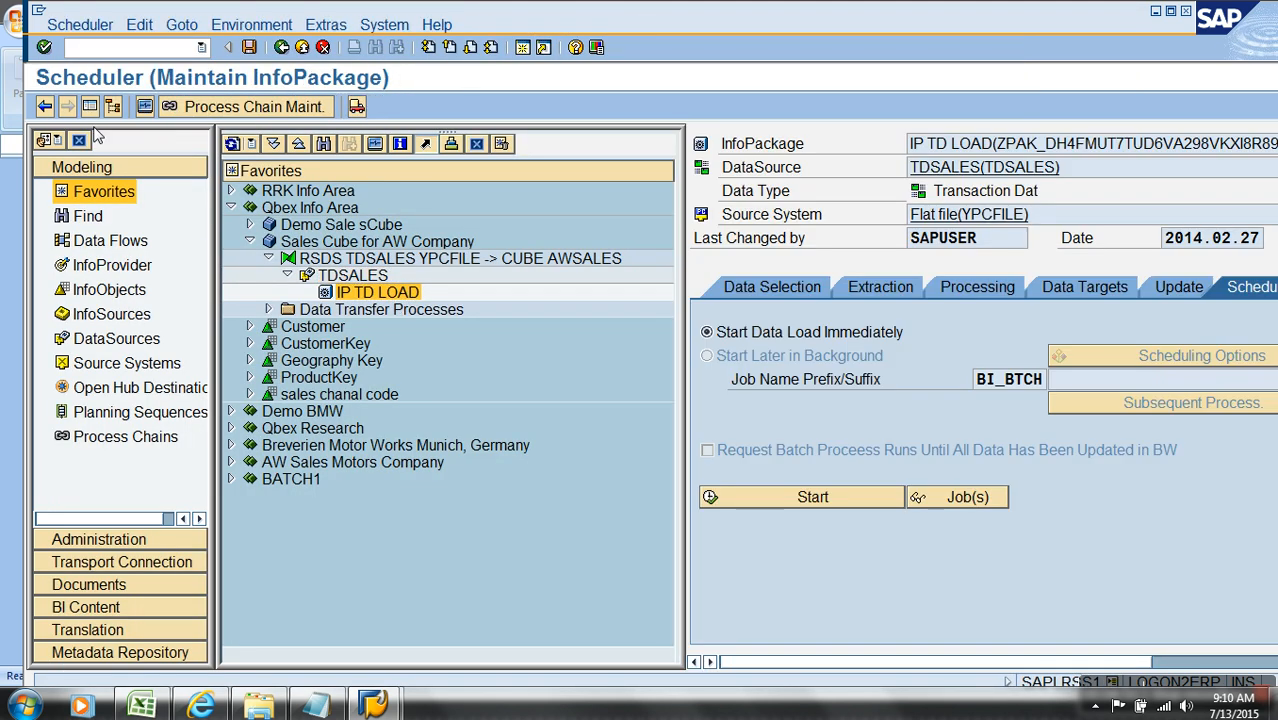
left_click(89, 106)
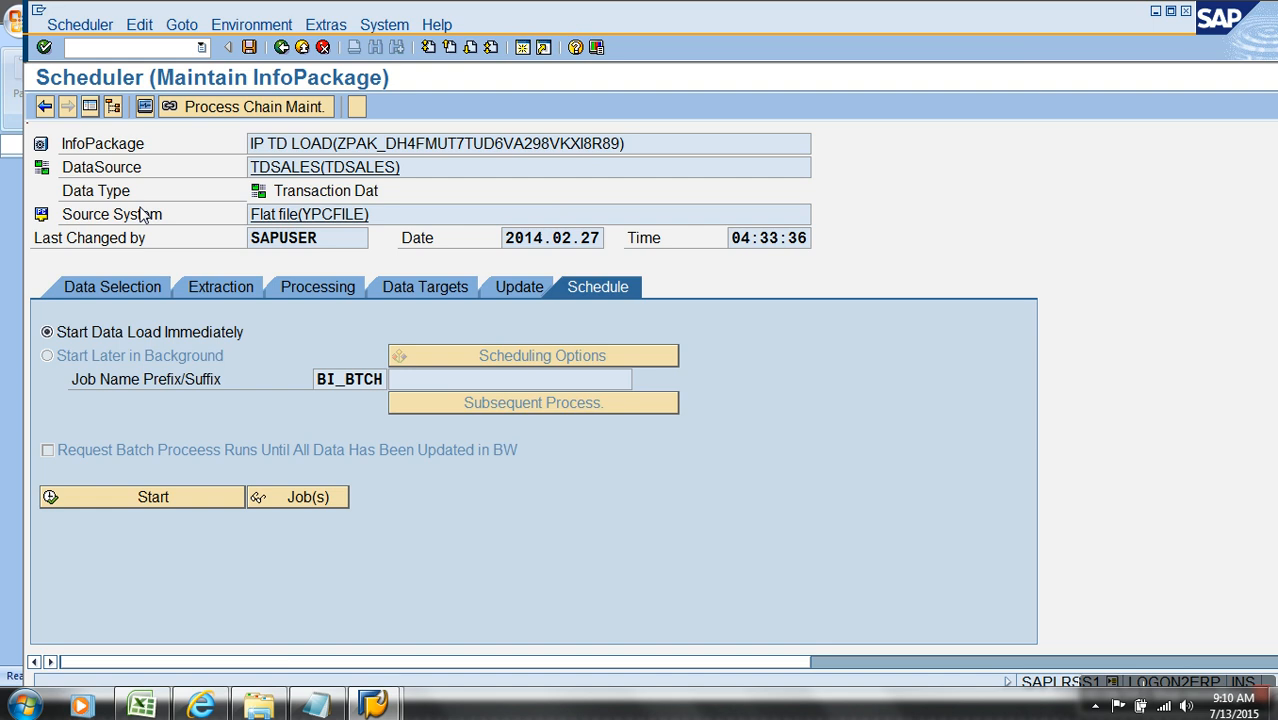
left_click(130, 288)
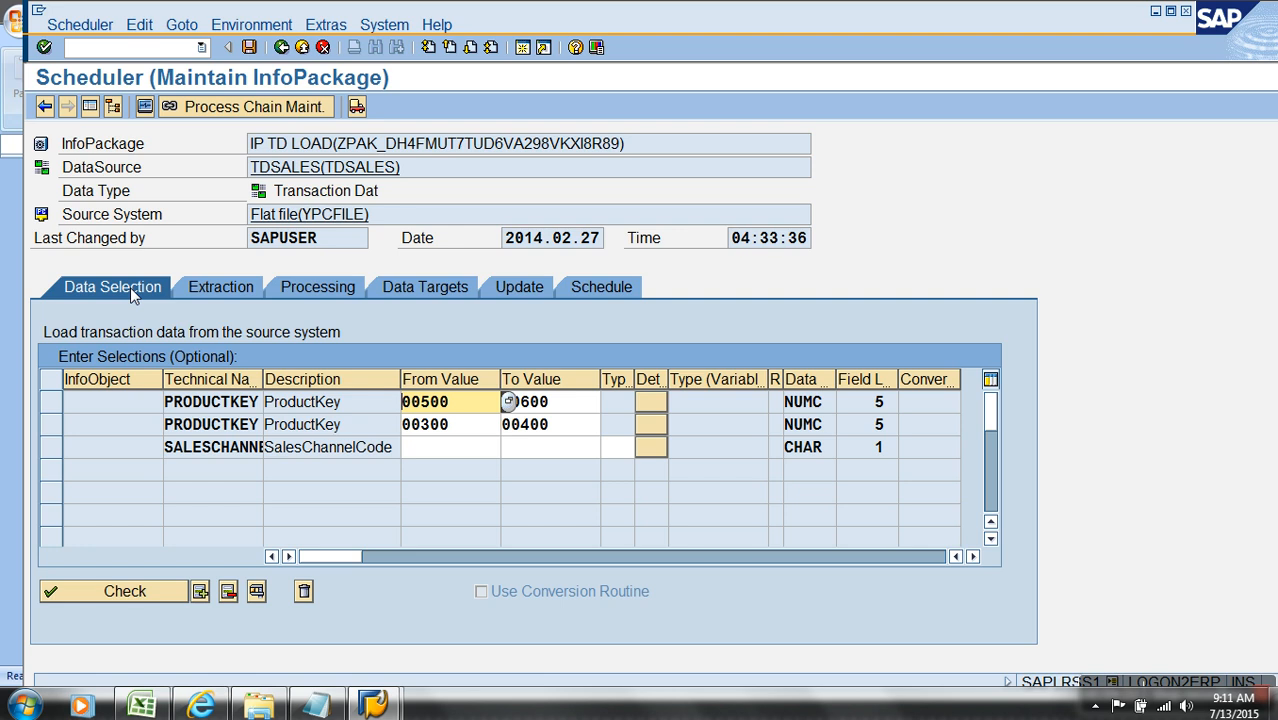
Step: Clear the From and To values of both ProductKey selections, check the entries, and save the InfoPackage
key("BackSpace")
key("BackSpace")
key("BackSpace")
key("BackSpace")
key("BackSpace")
key("Tab")
key("Delete")
key("Tab")
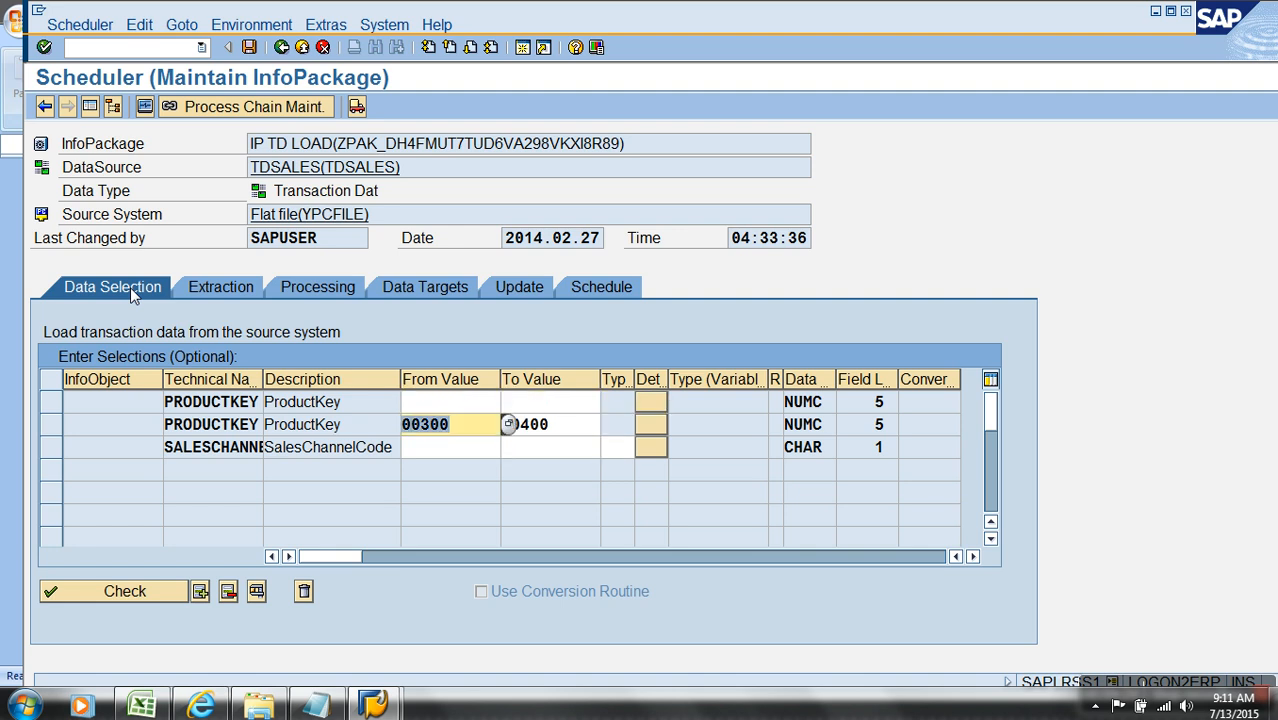
key("Delete")
key("Tab")
key("Delete")
key("Return")
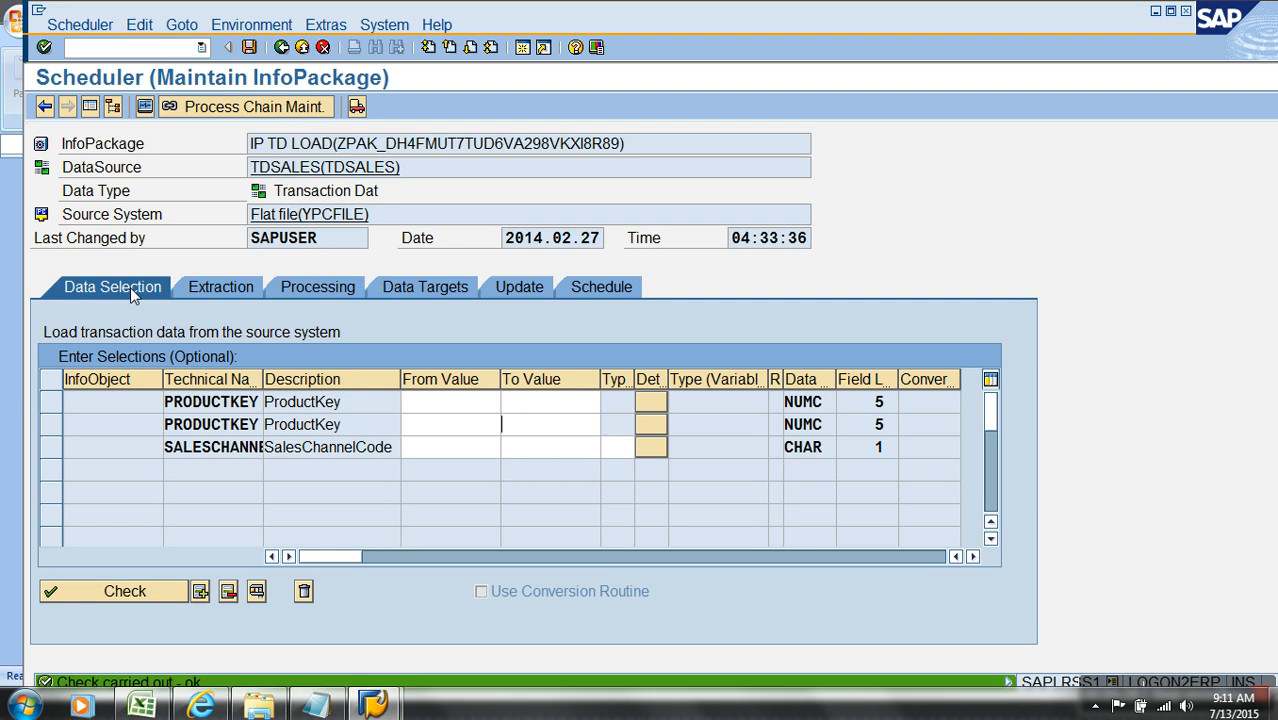
left_click(250, 48)
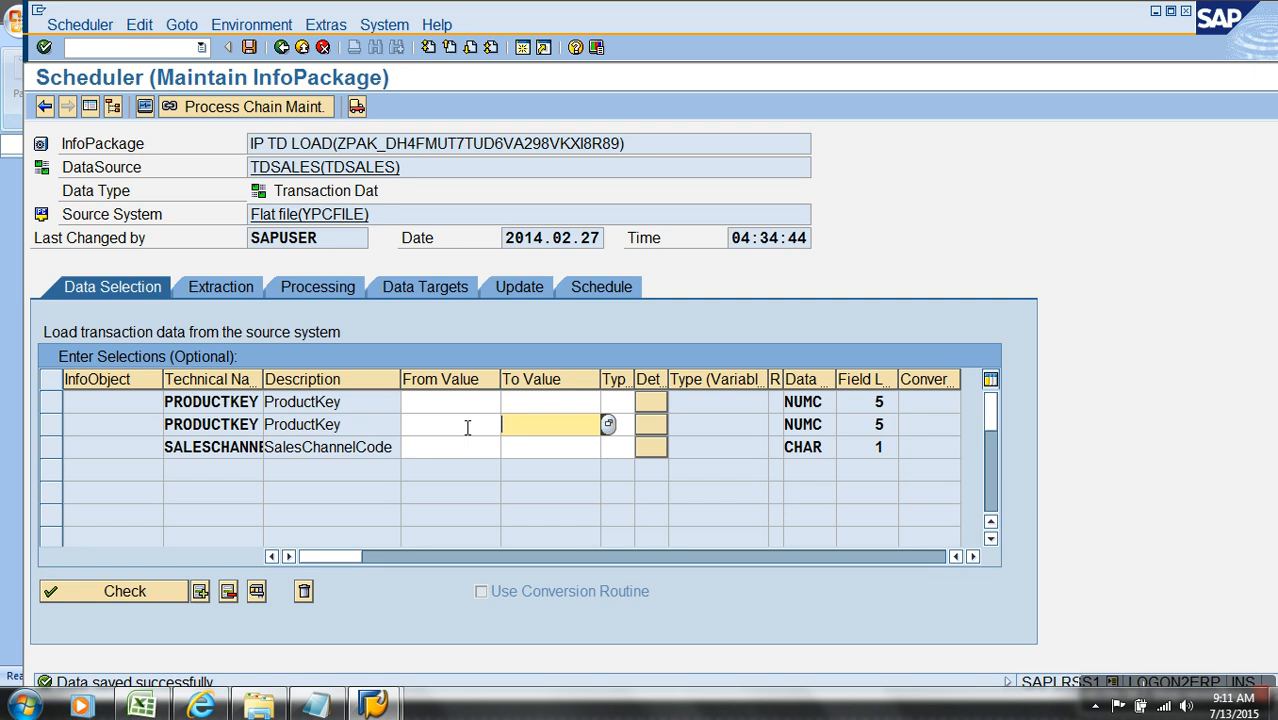
Step: Open the Sales_transactions_dummy CSV from the AW_sales folder in Excel, examine its OrderDateKey values, and return to the SAP InfoPackage
left_click(259, 706)
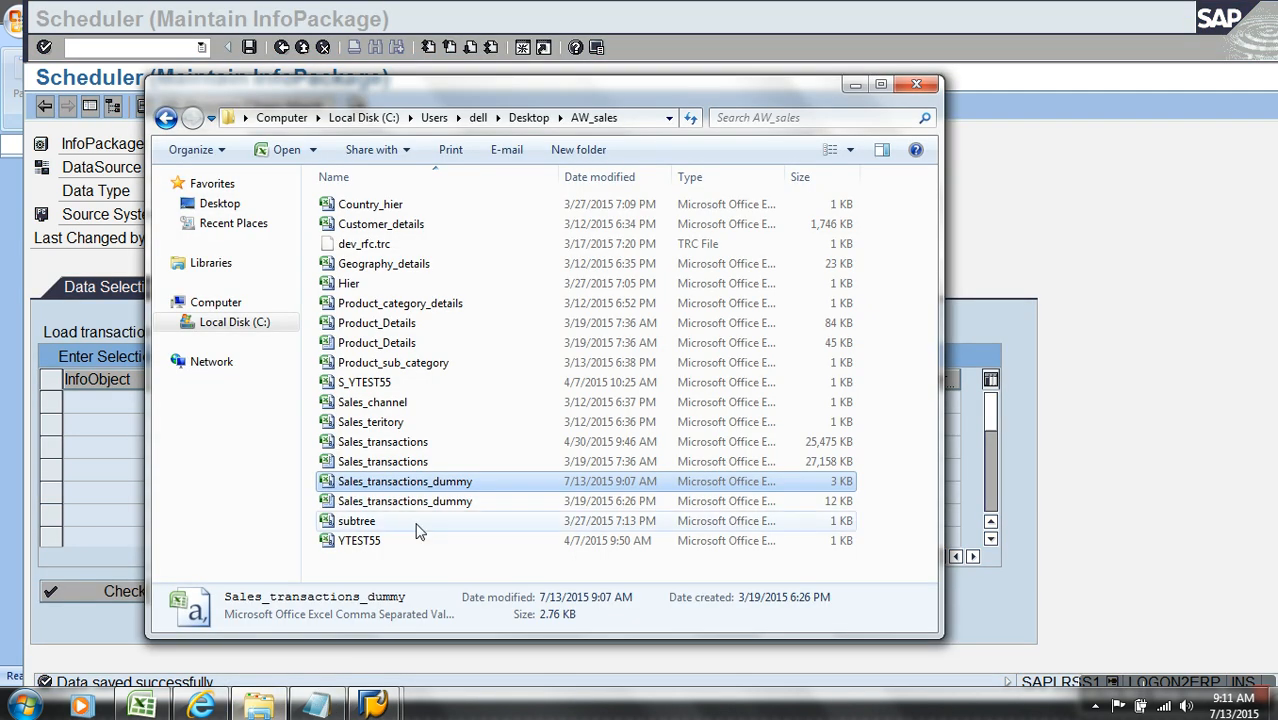
right_click(428, 484)
left_click(465, 97)
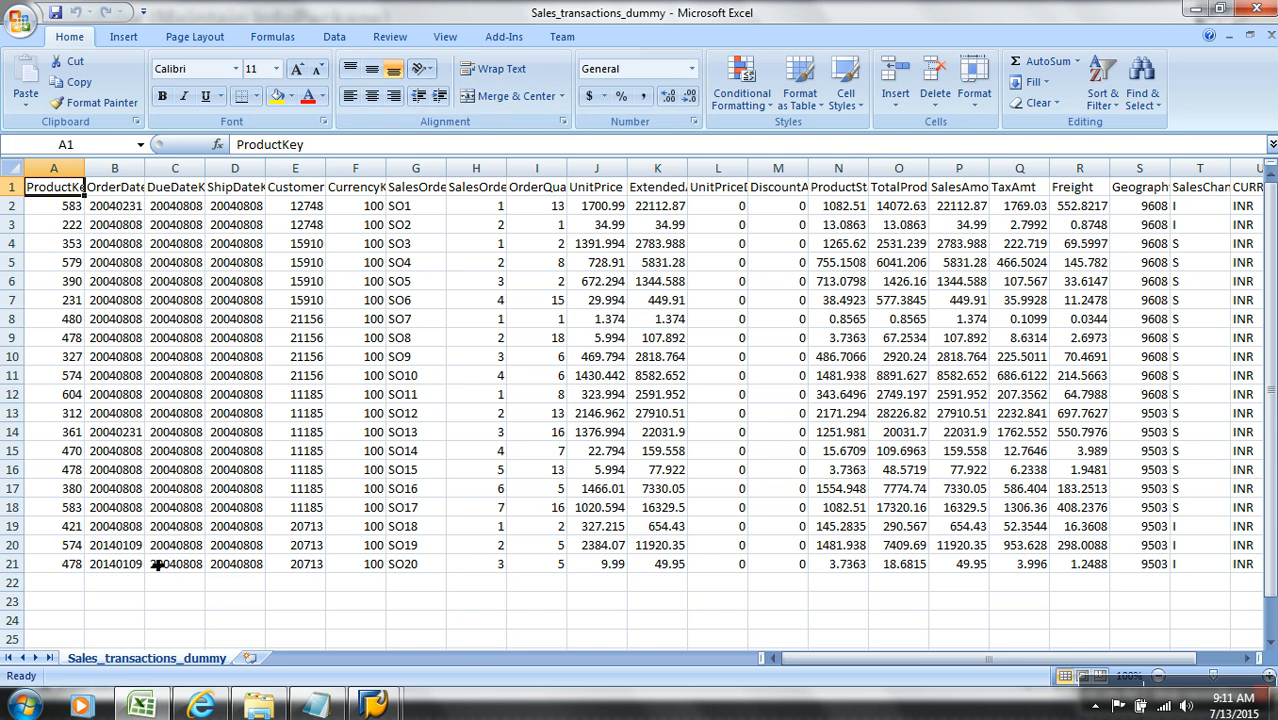
left_click(137, 552)
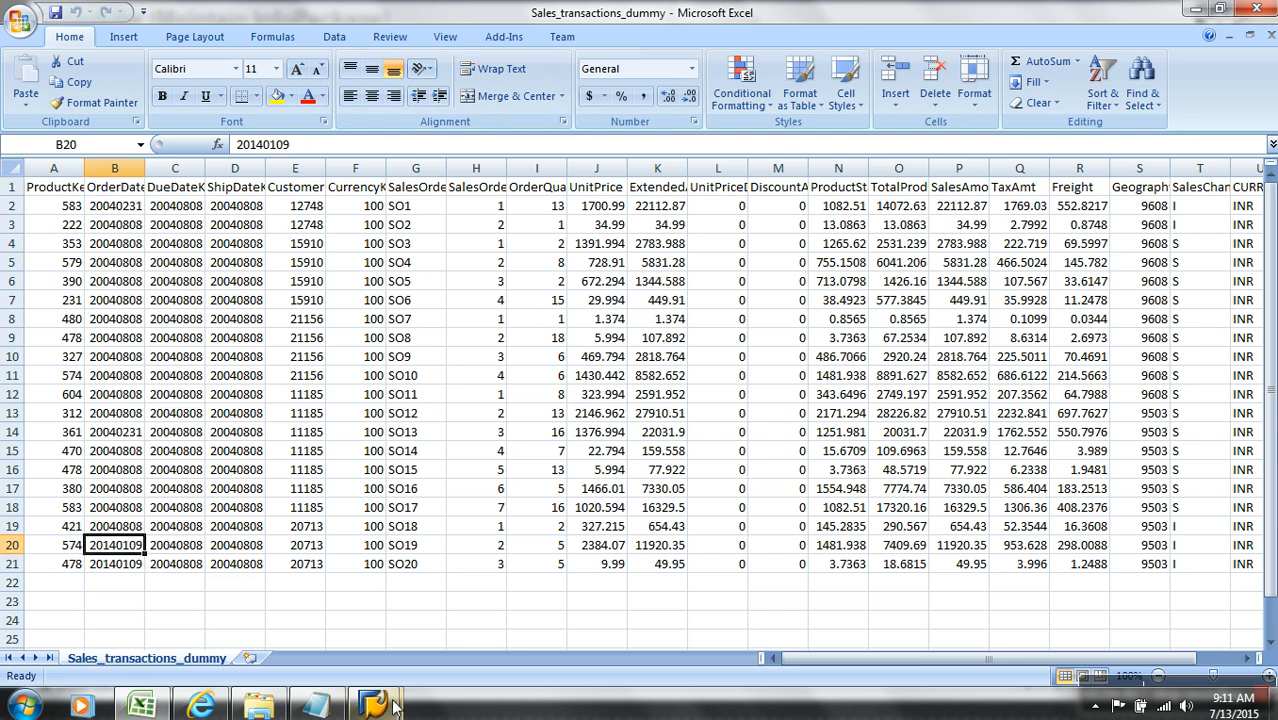
mouse_move(388, 704)
left_click(429, 622)
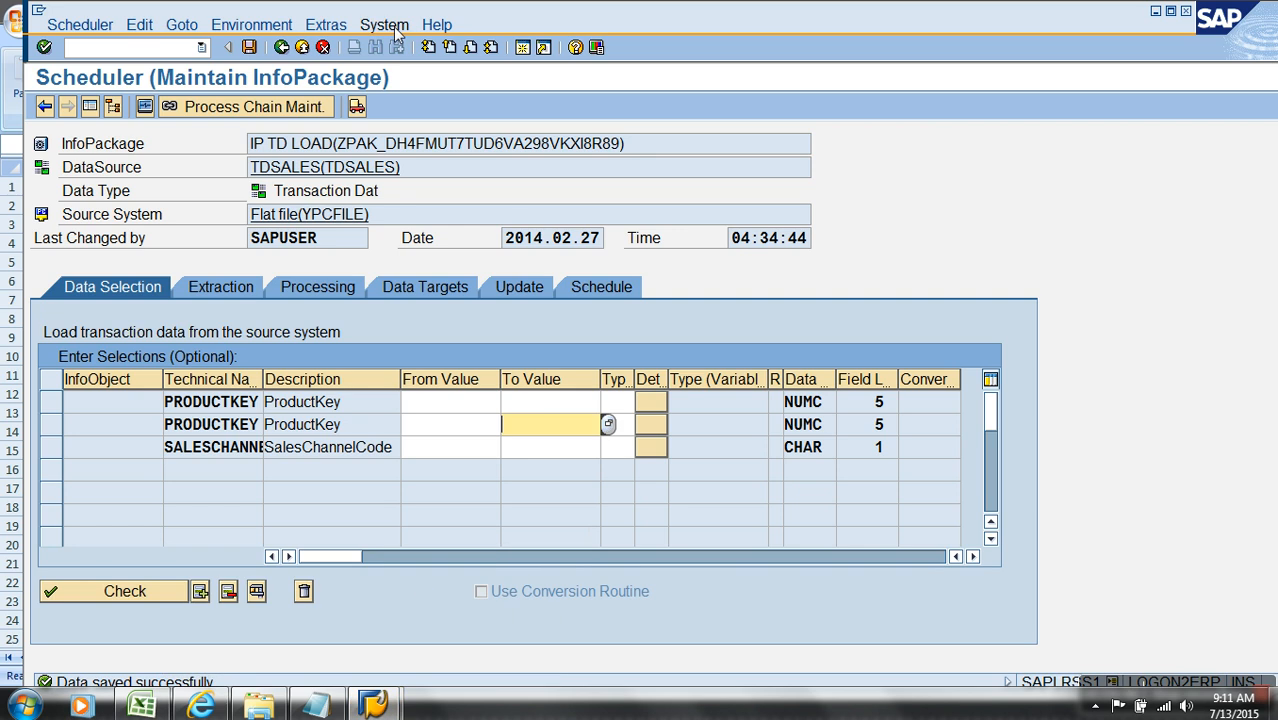
Step: Examine the date and time entries in the SAP system status information
left_click(385, 25)
left_click(477, 273)
left_click_drag(560, 92, 662, 92)
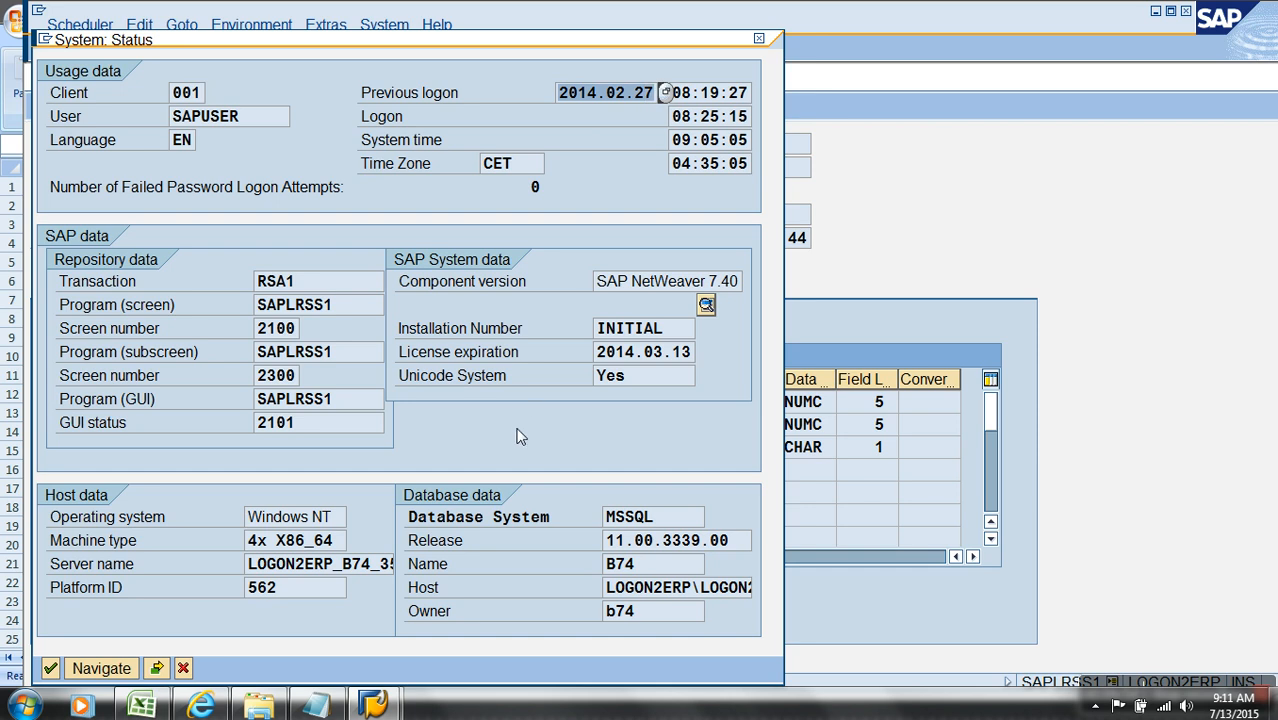
Step: Switch to Sales_transactions_dummy in Excel, set the OrderDateKey in B20 to 20140227, and copy it to B21
key("alt+Tab")
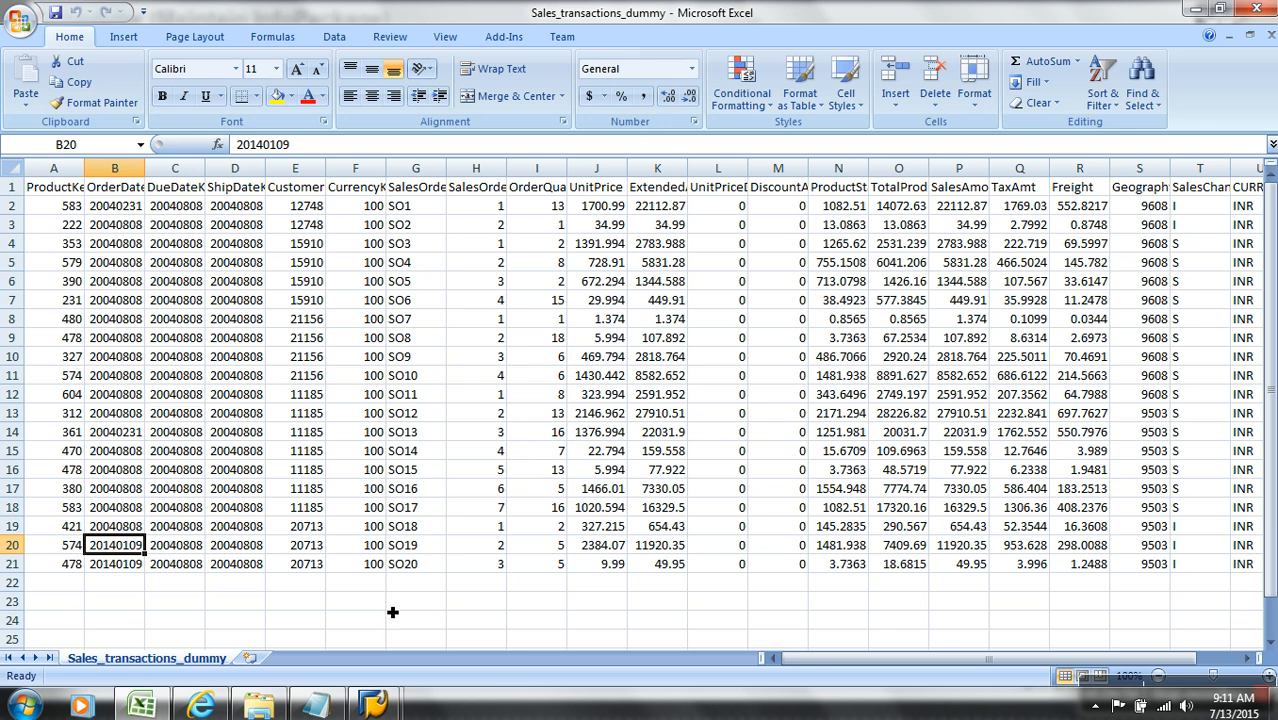
left_click(331, 150)
key("BackSpace")
key("BackSpace")
key("BackSpace")
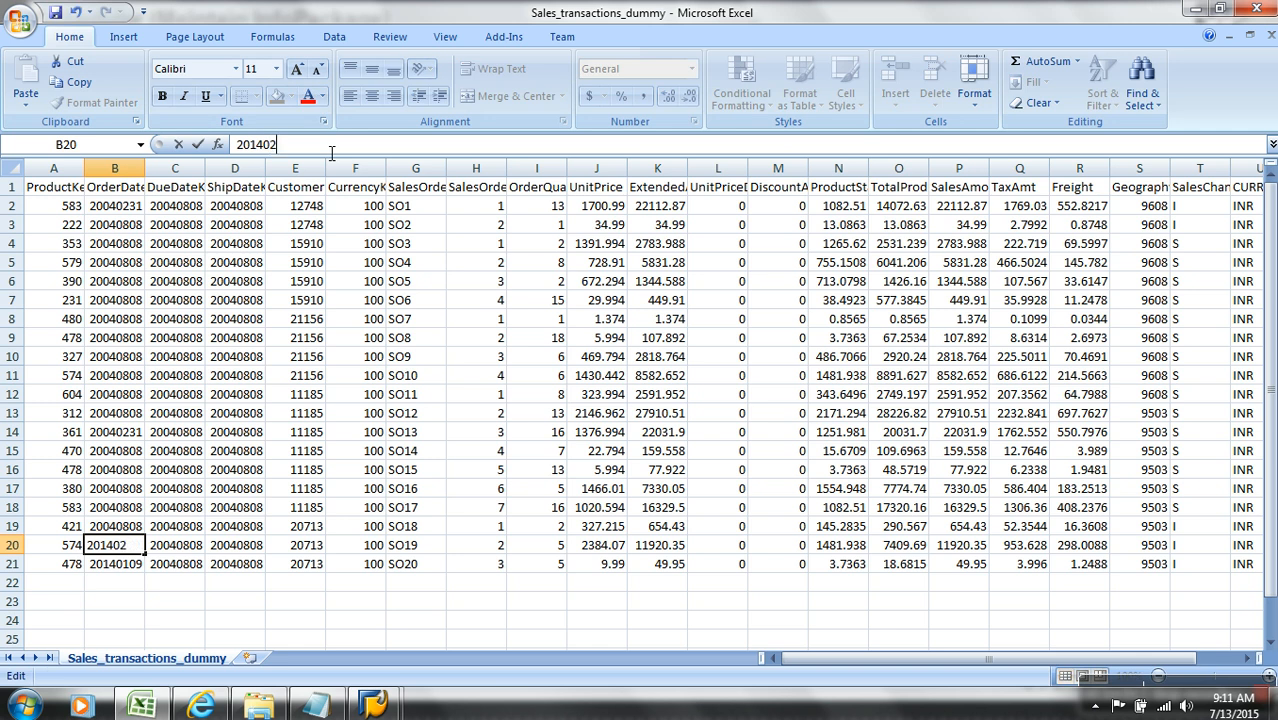
type("227")
key("Tab")
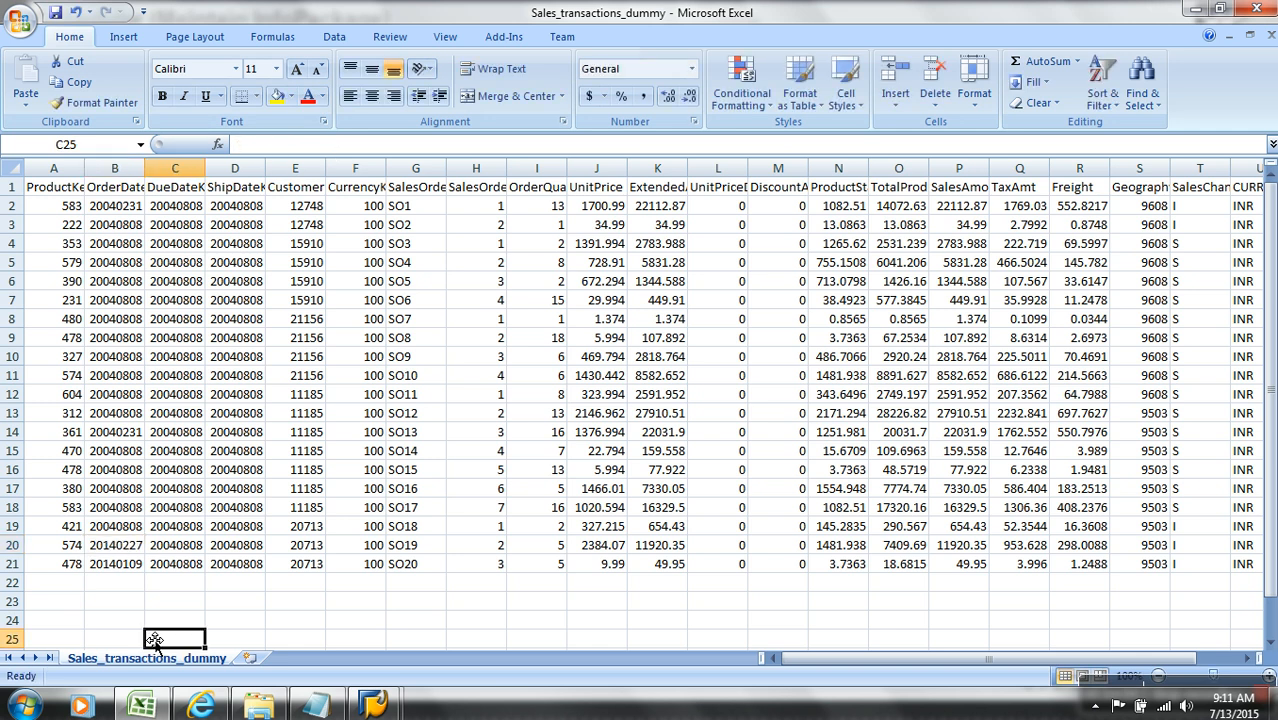
left_click(140, 553)
left_click(118, 564)
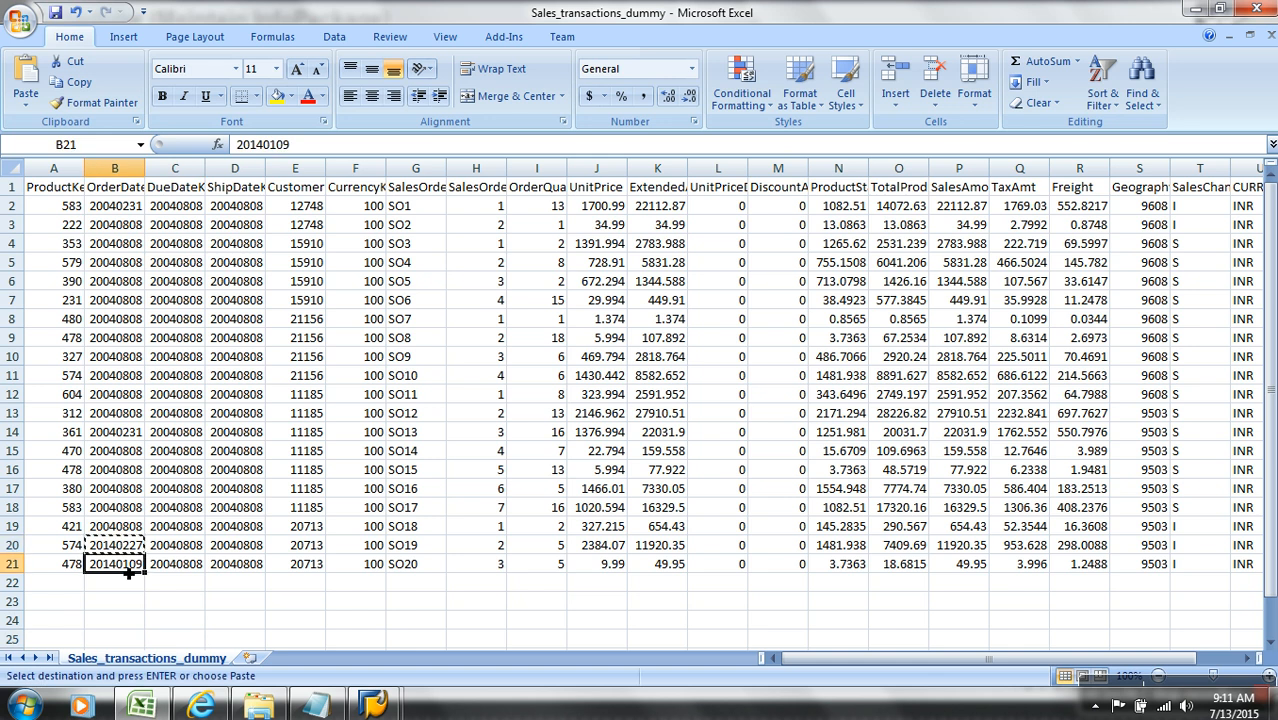
key("Return")
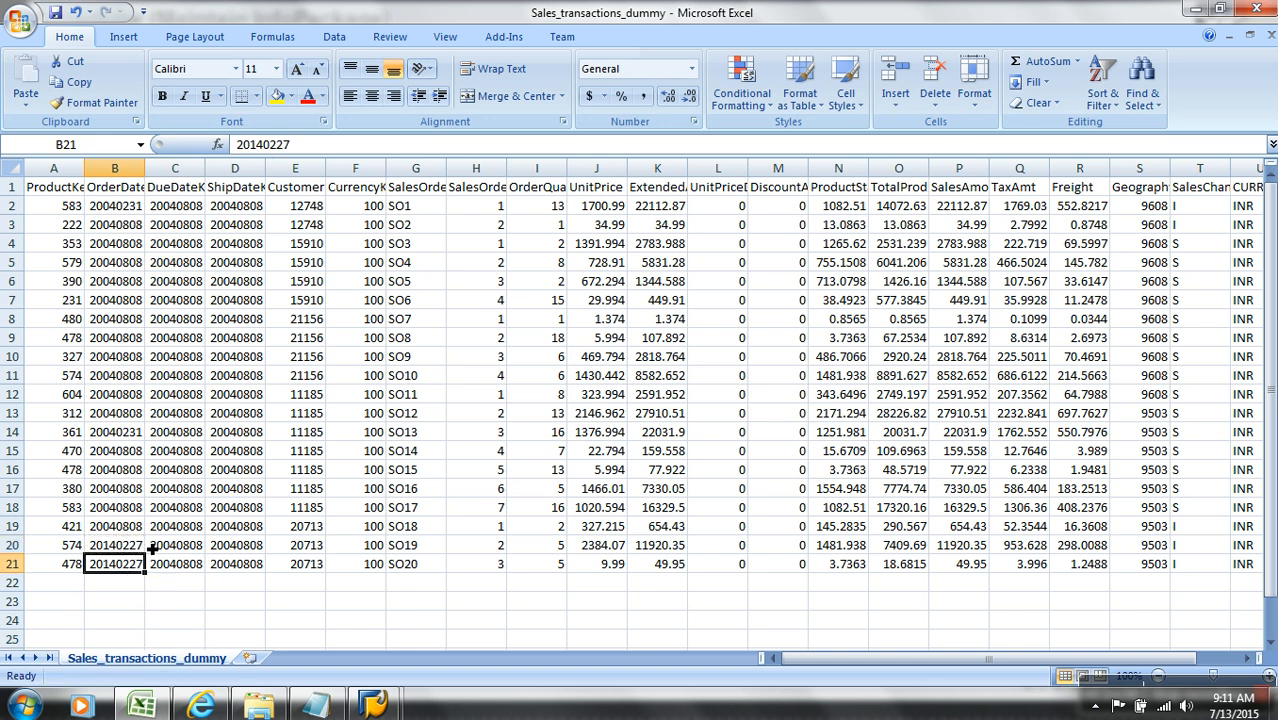
Step: Set the OrderDateKey values in cells B20 and B21 to 20140226
left_click(140, 550)
left_click(311, 155)
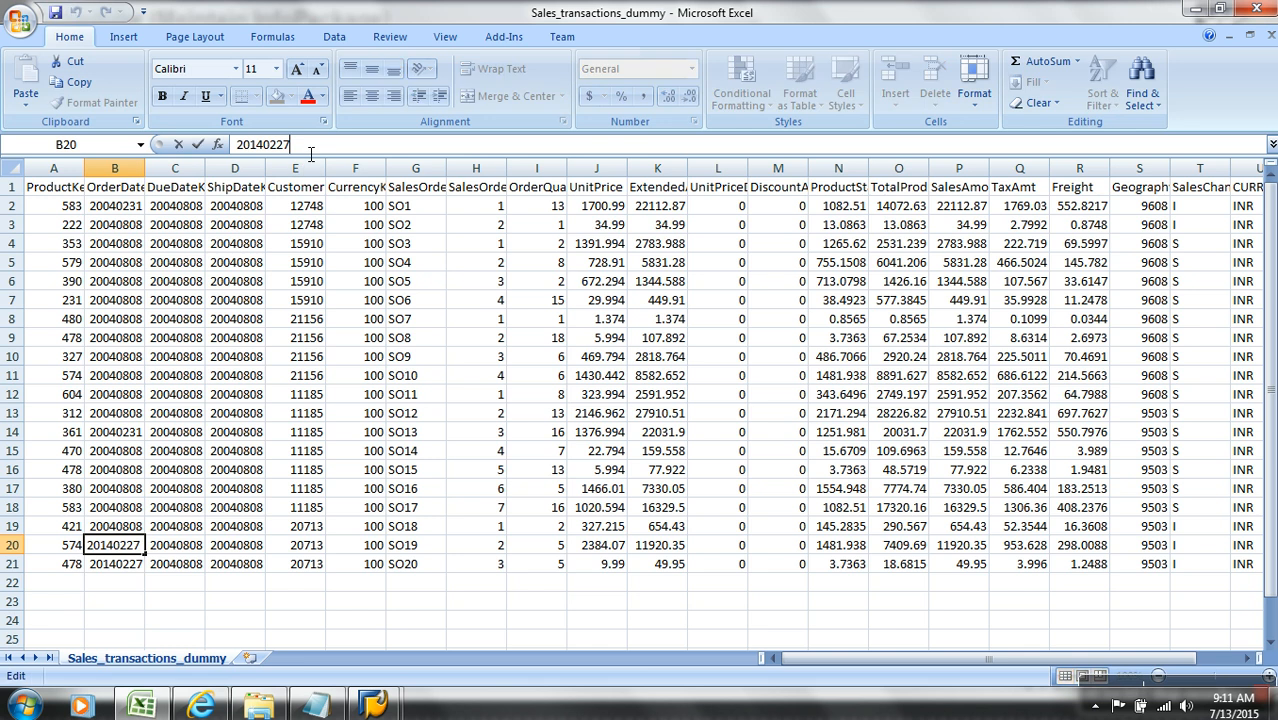
key("BackSpace")
type("6")
left_click(135, 570)
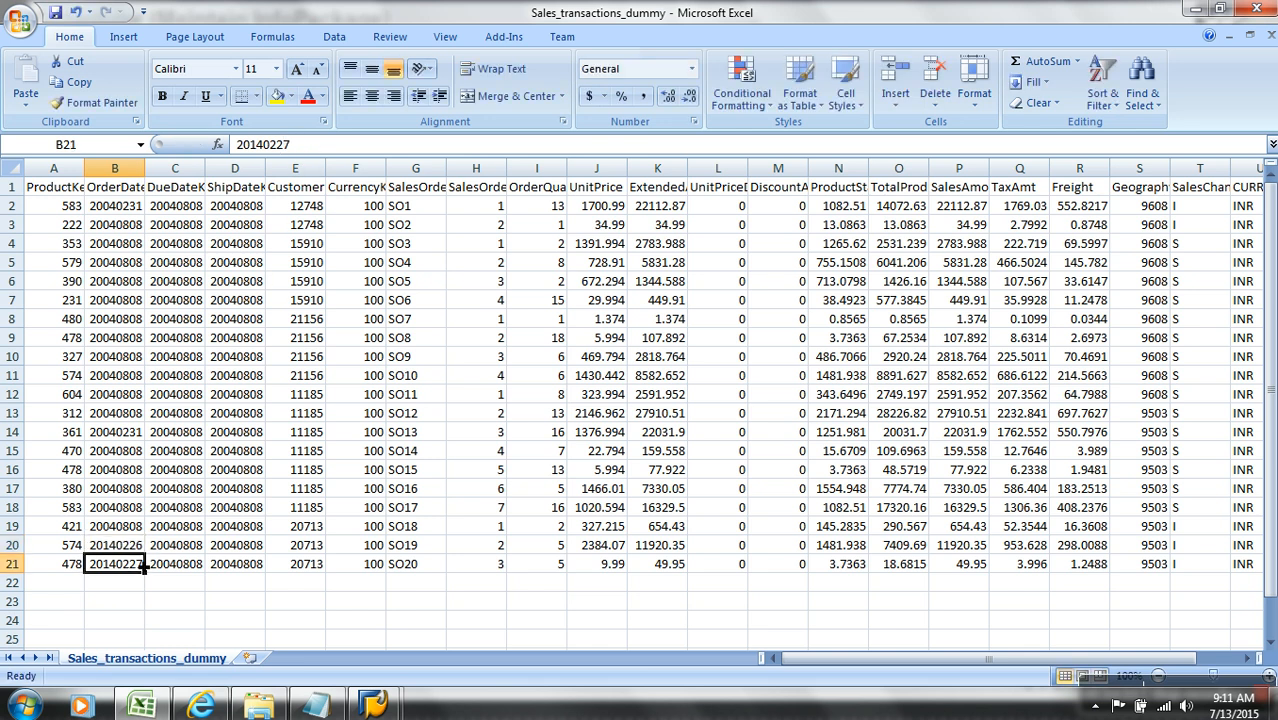
left_click(298, 145)
key("BackSpace")
type("6")
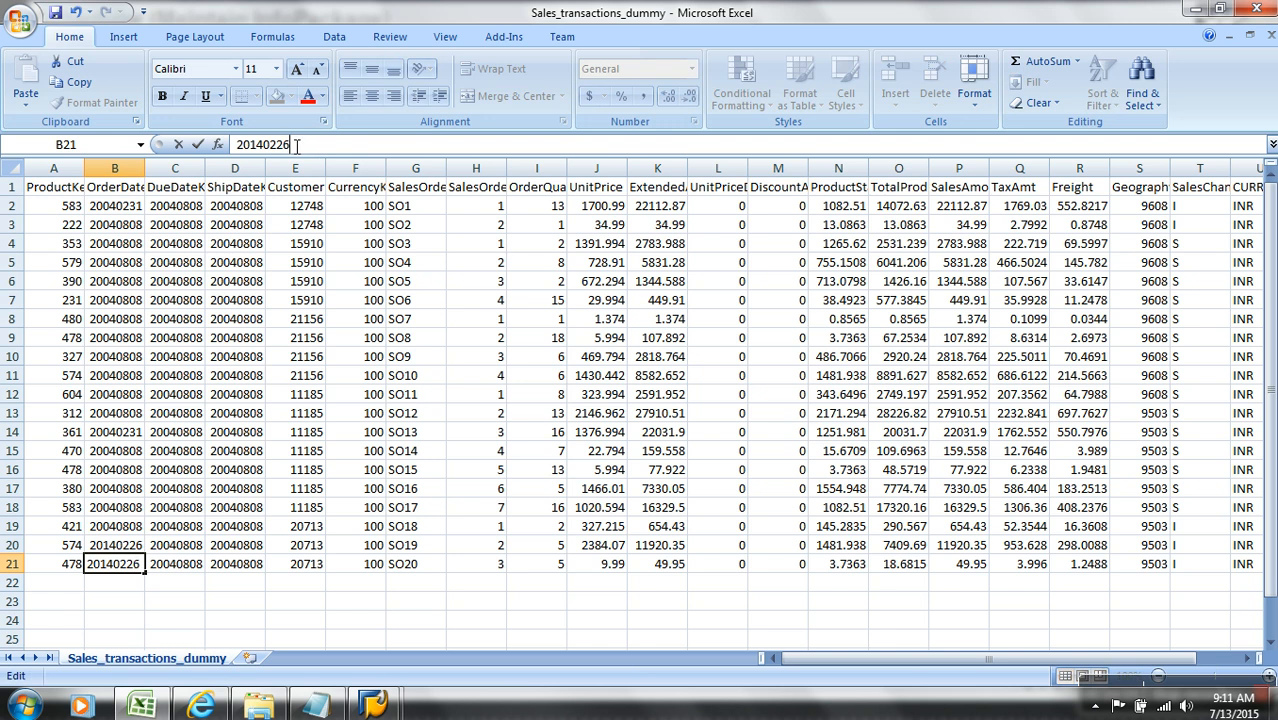
left_click(355, 395)
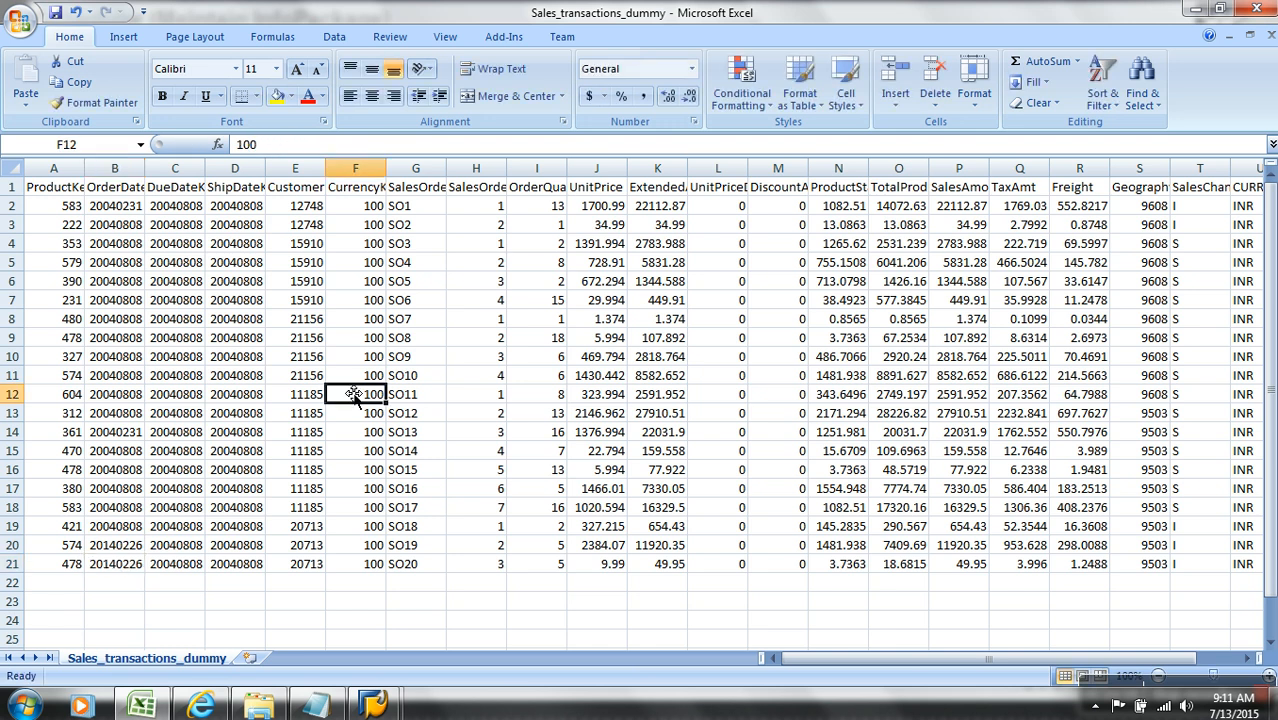
Step: Examine the OrderDateKey and ProductKey values of the records in rows 20 and 21
left_click(127, 194)
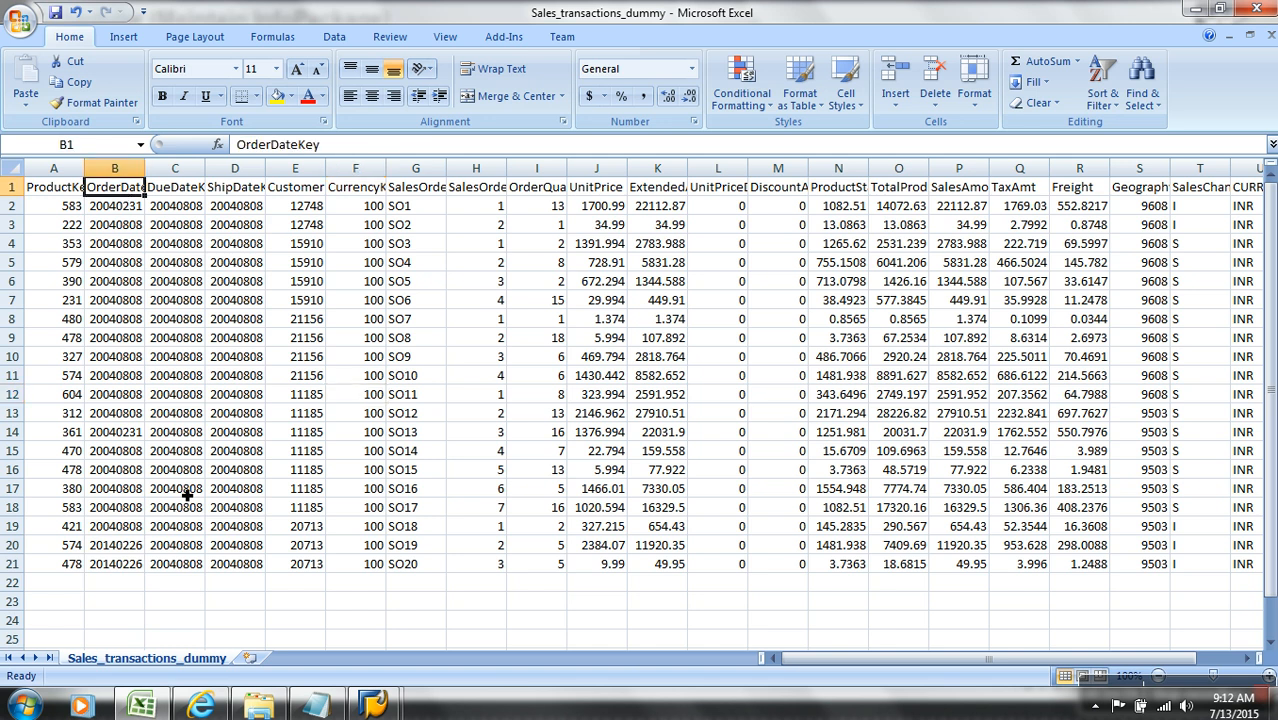
left_click_drag(140, 545, 146, 566)
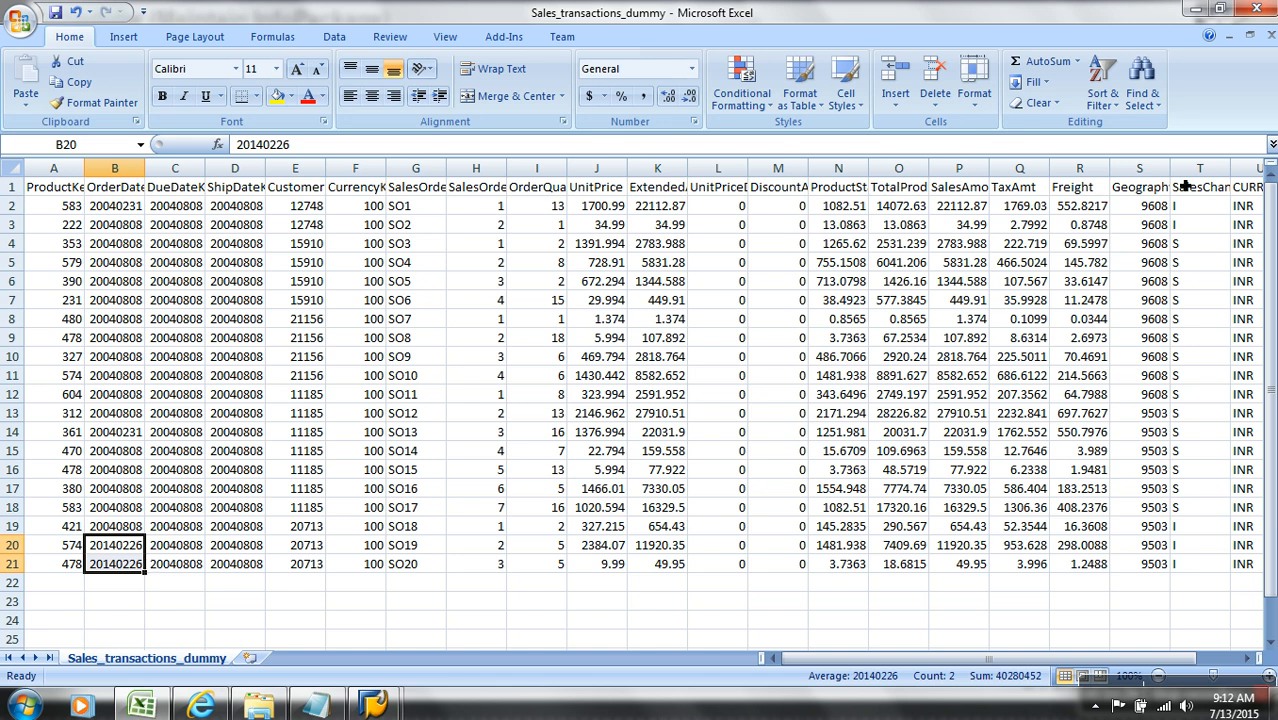
left_click(78, 546)
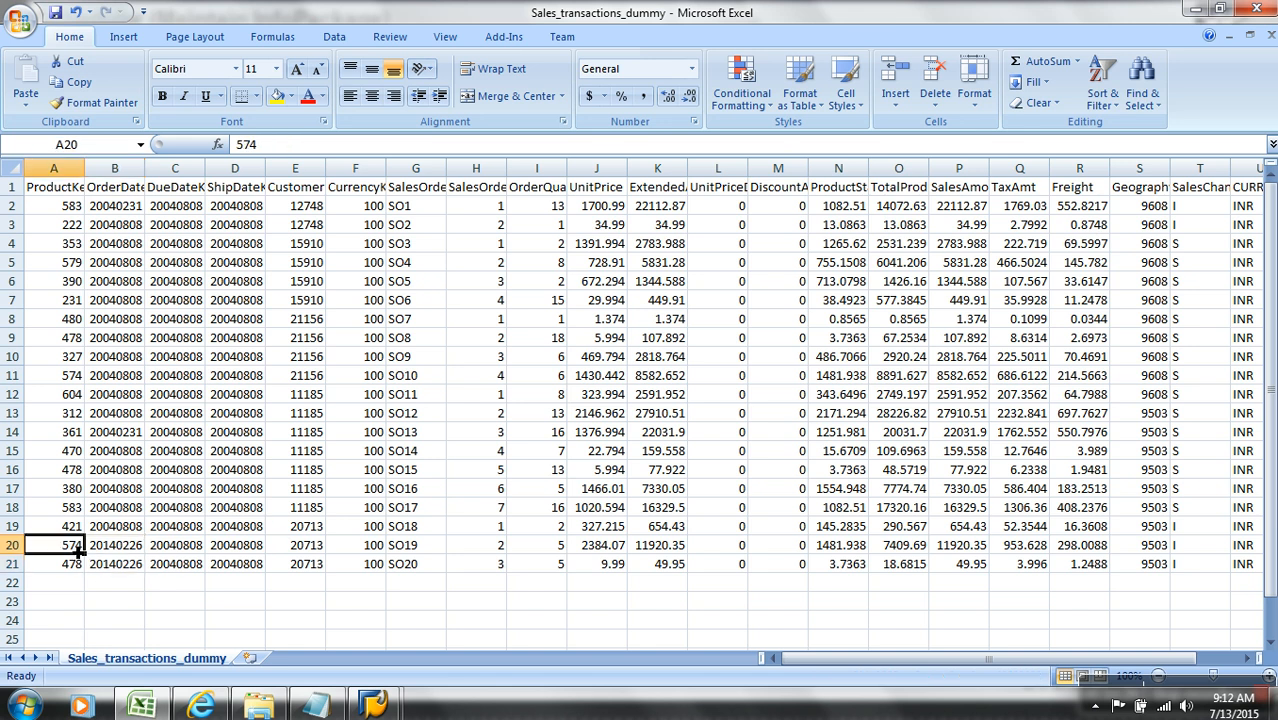
left_click_drag(78, 547, 78, 560)
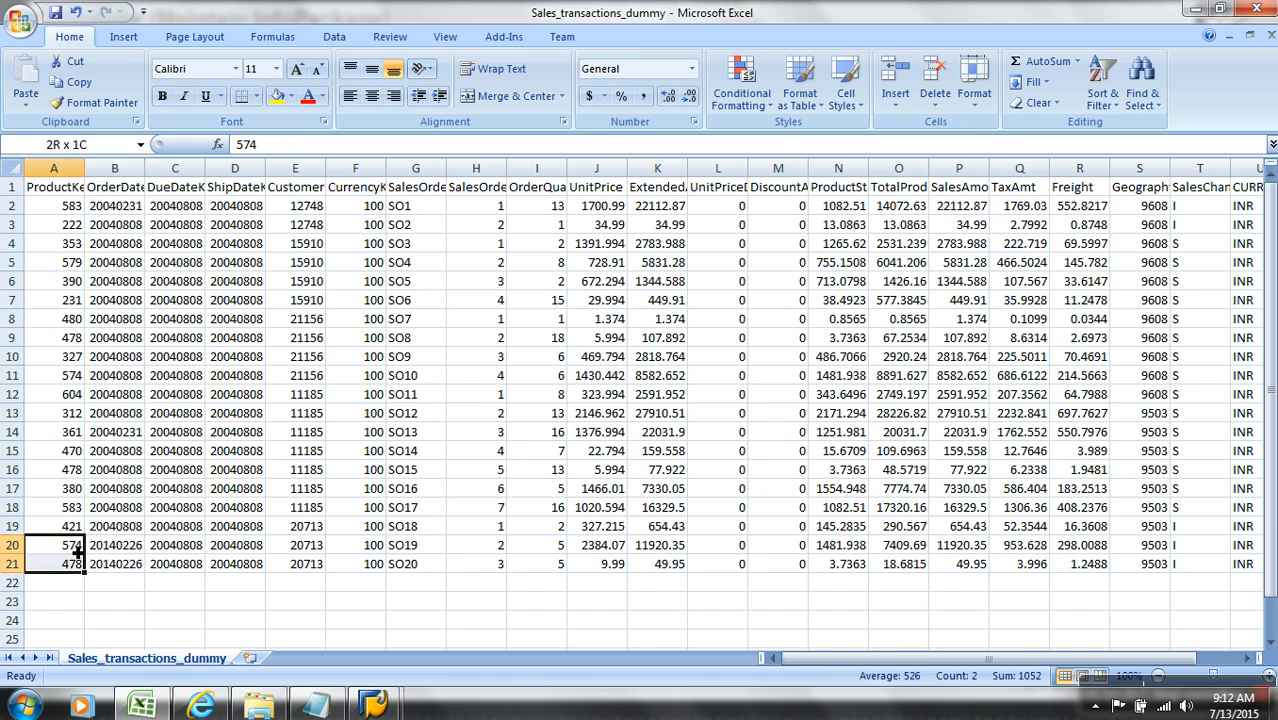
left_click(78, 546)
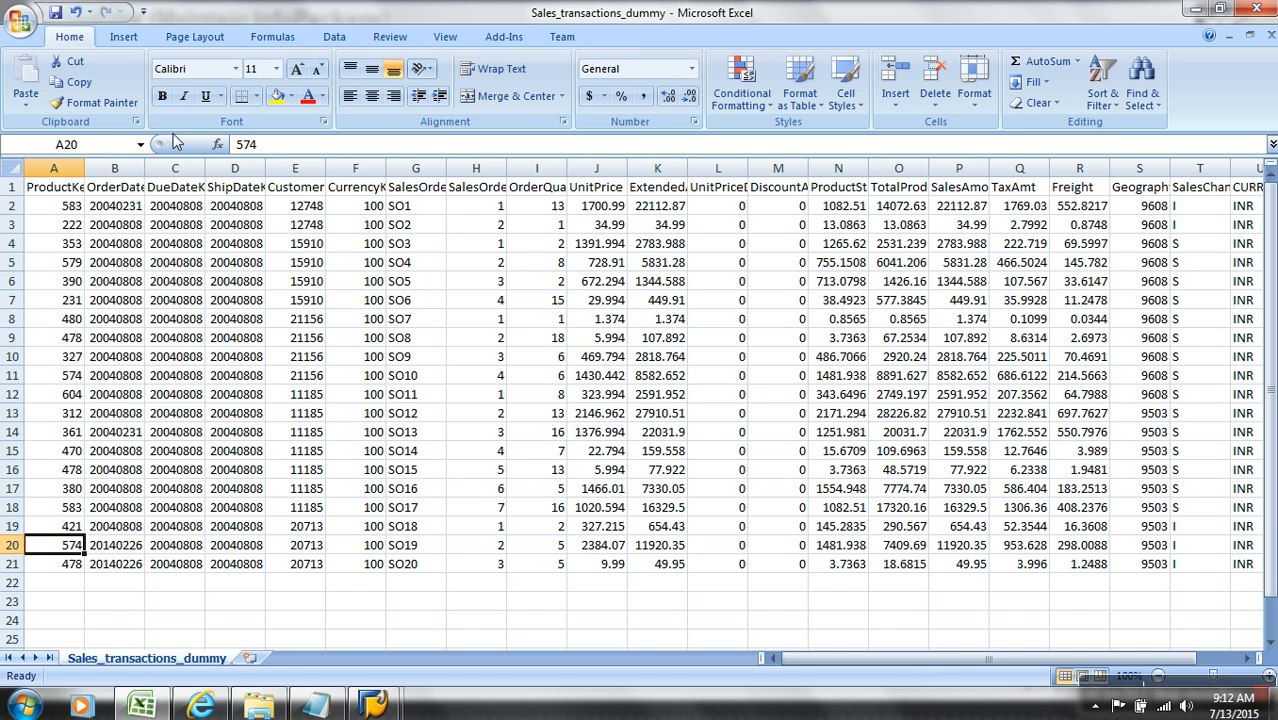
Step: Save Sales_transactions_dummy in its CSV format and close the workbook
left_click(56, 14)
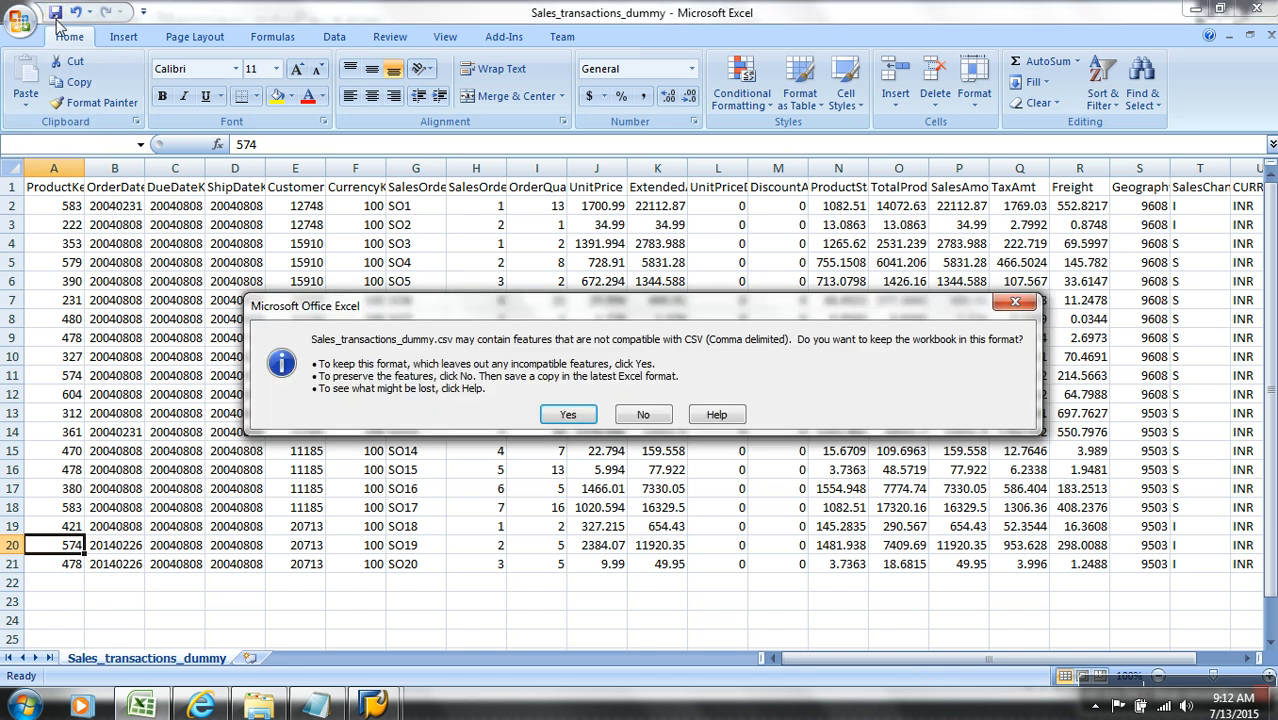
left_click(548, 415)
left_click(1270, 36)
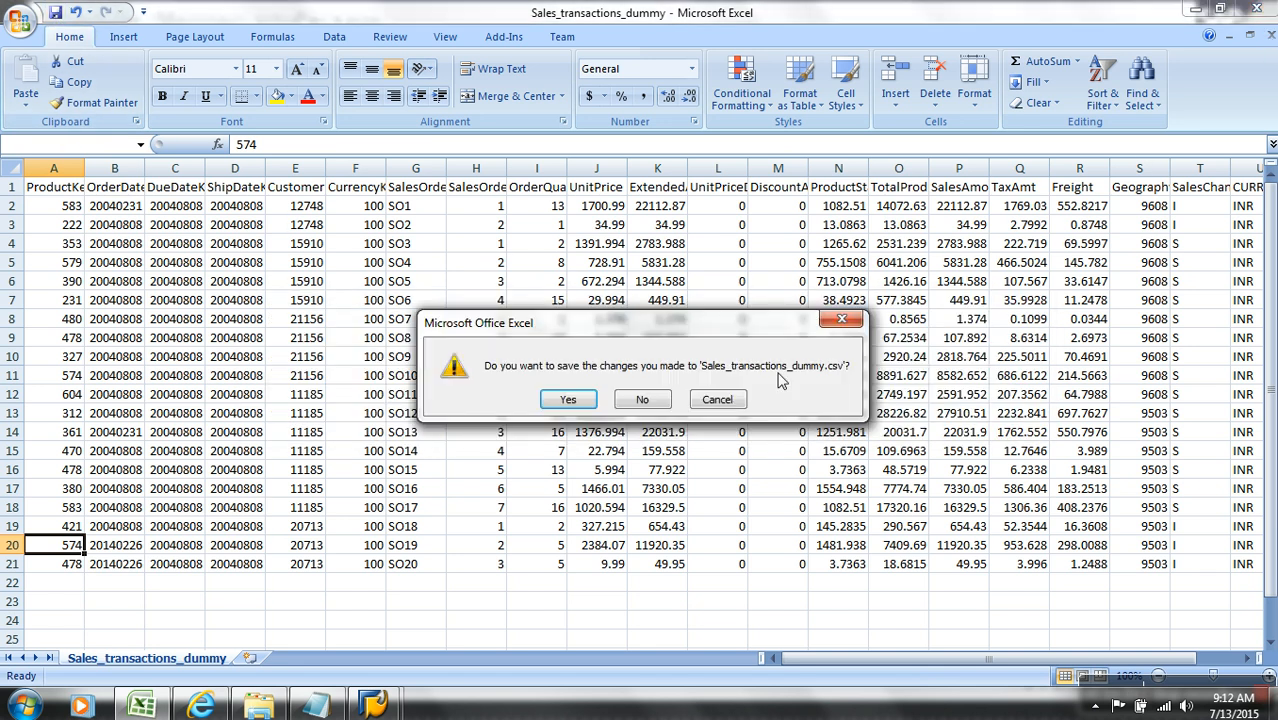
left_click(572, 410)
left_click(569, 412)
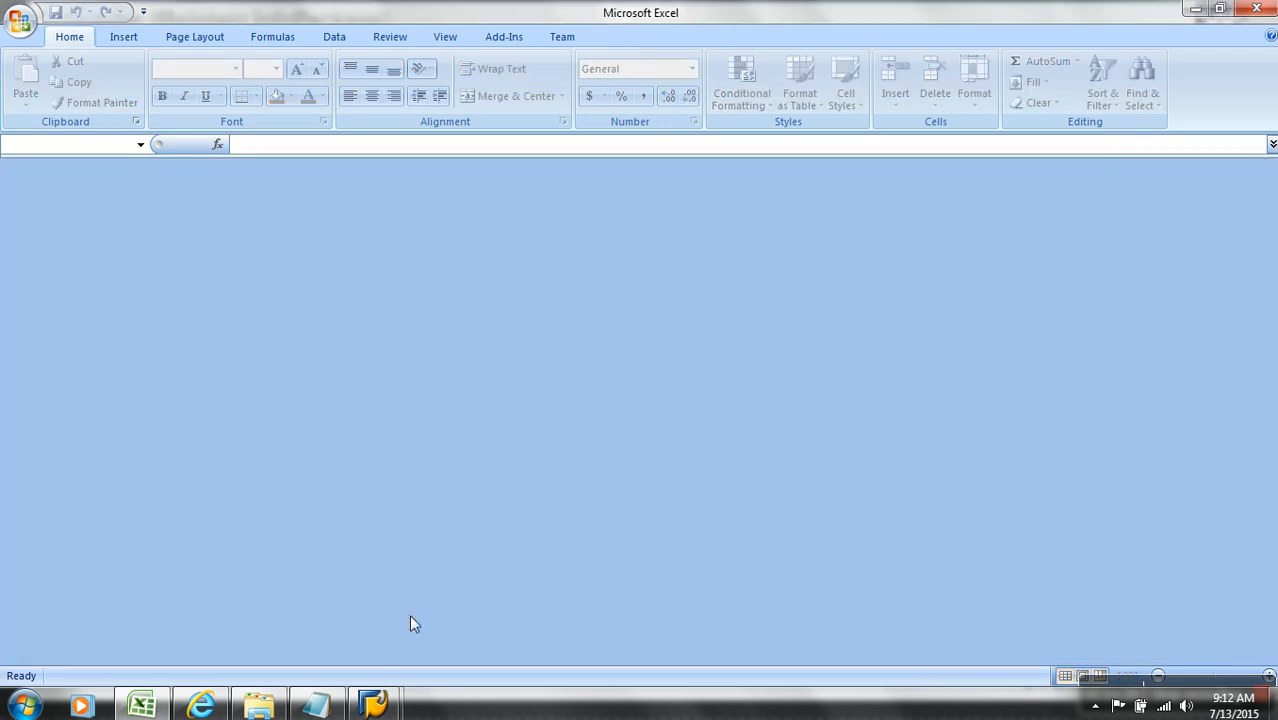
Step: Return to the SAP InfoPackage and open the field list of its TDSALES DataSource in change mode
mouse_move(378, 705)
left_click(441, 639)
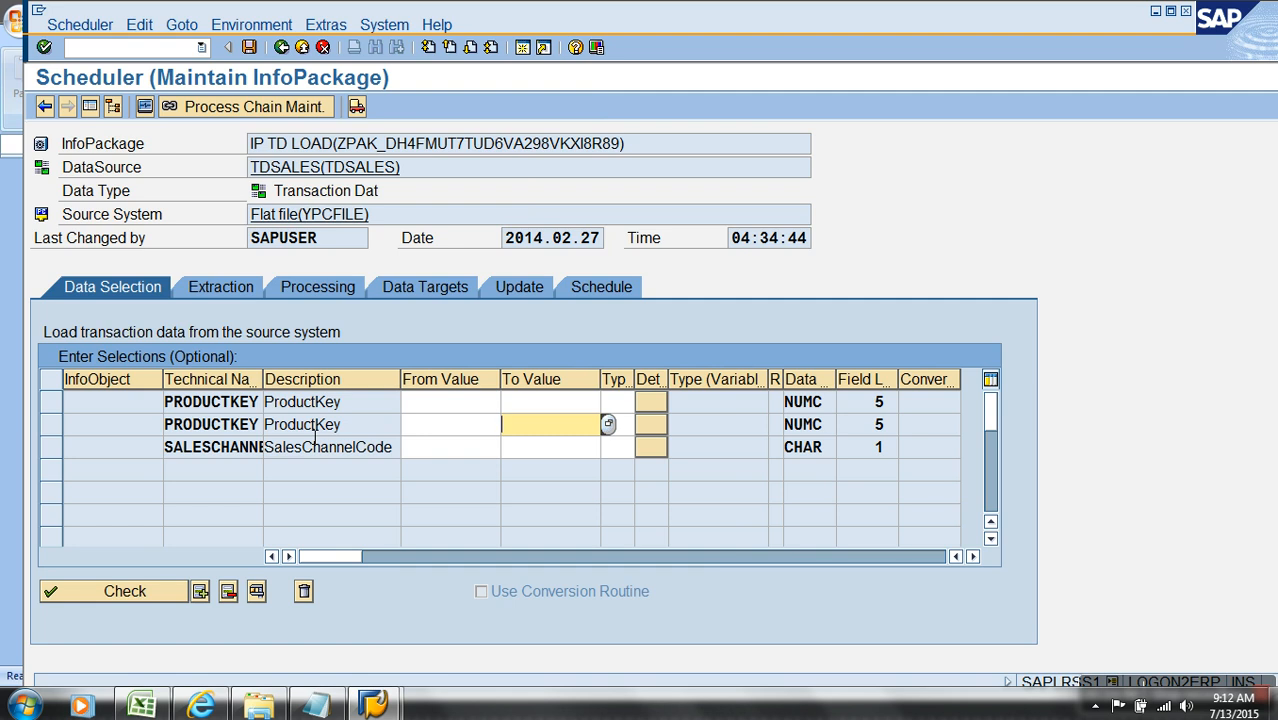
double_click(347, 170)
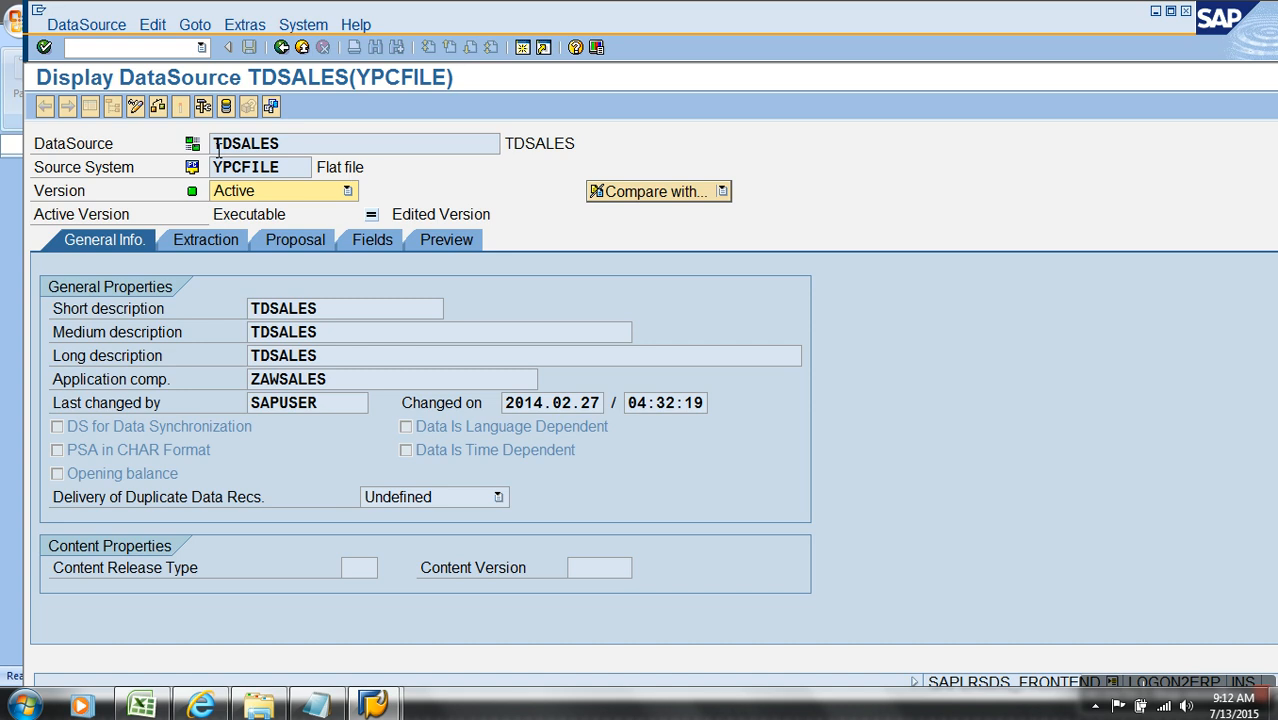
left_click(358, 240)
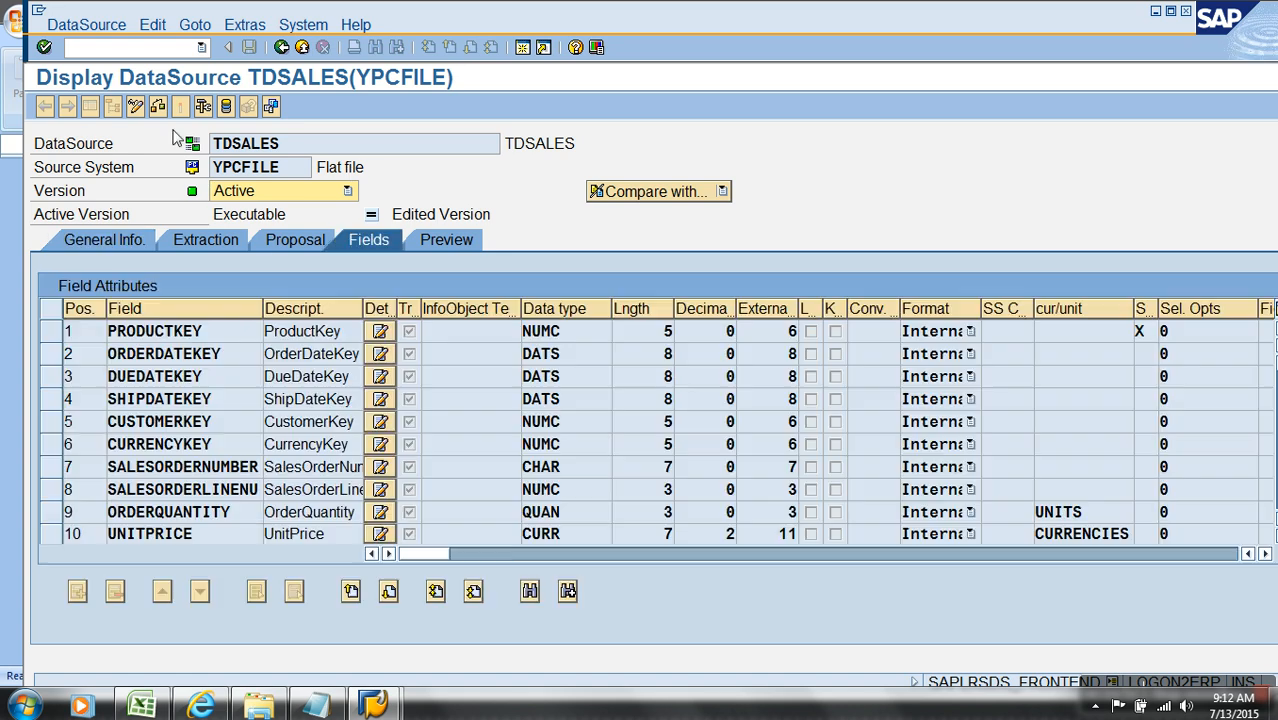
left_click(136, 108)
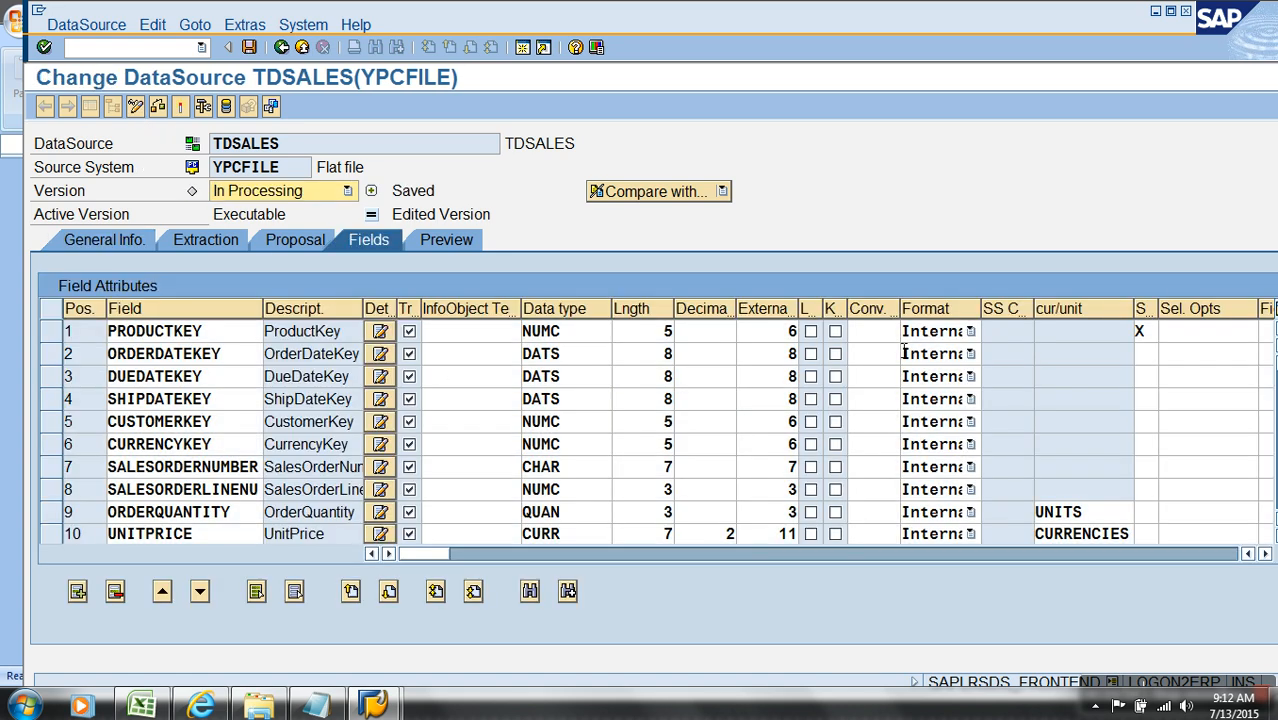
Step: Set the ORDERDATEKEY field's selection option to X (Selection Possible) and activate the TDSALES DataSource
left_click(1140, 358)
left_click(1162, 354)
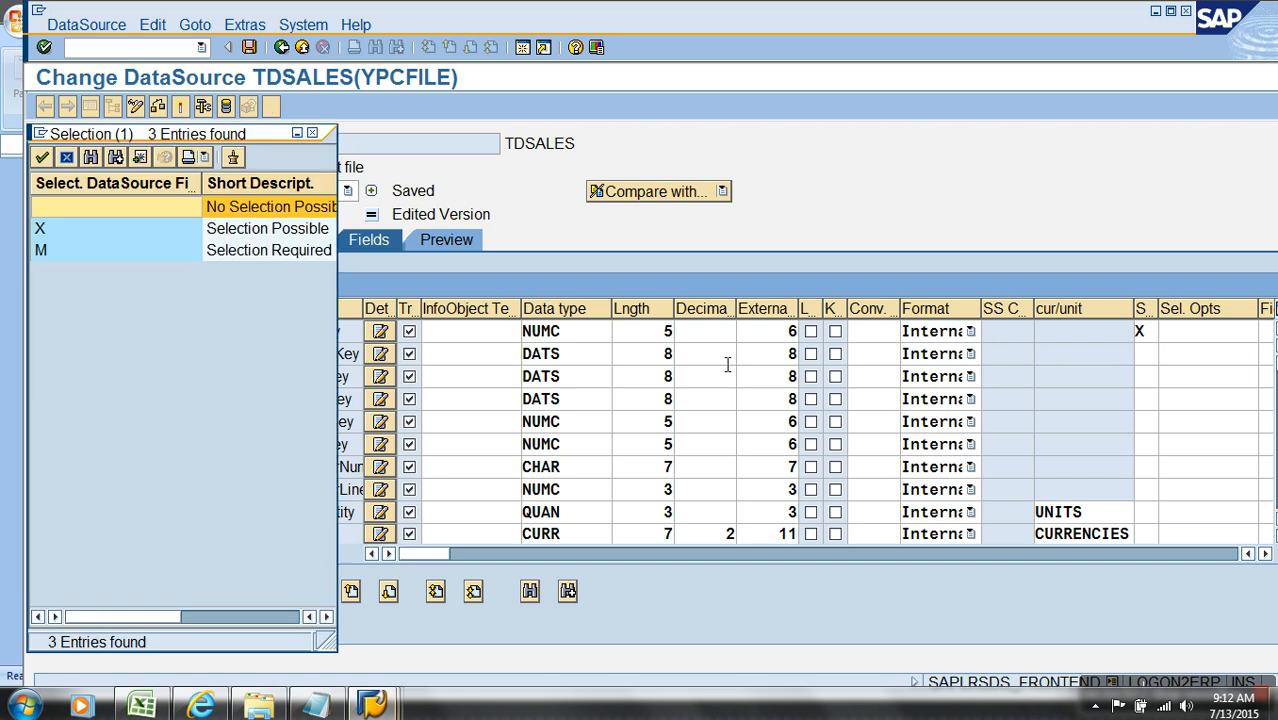
double_click(151, 228)
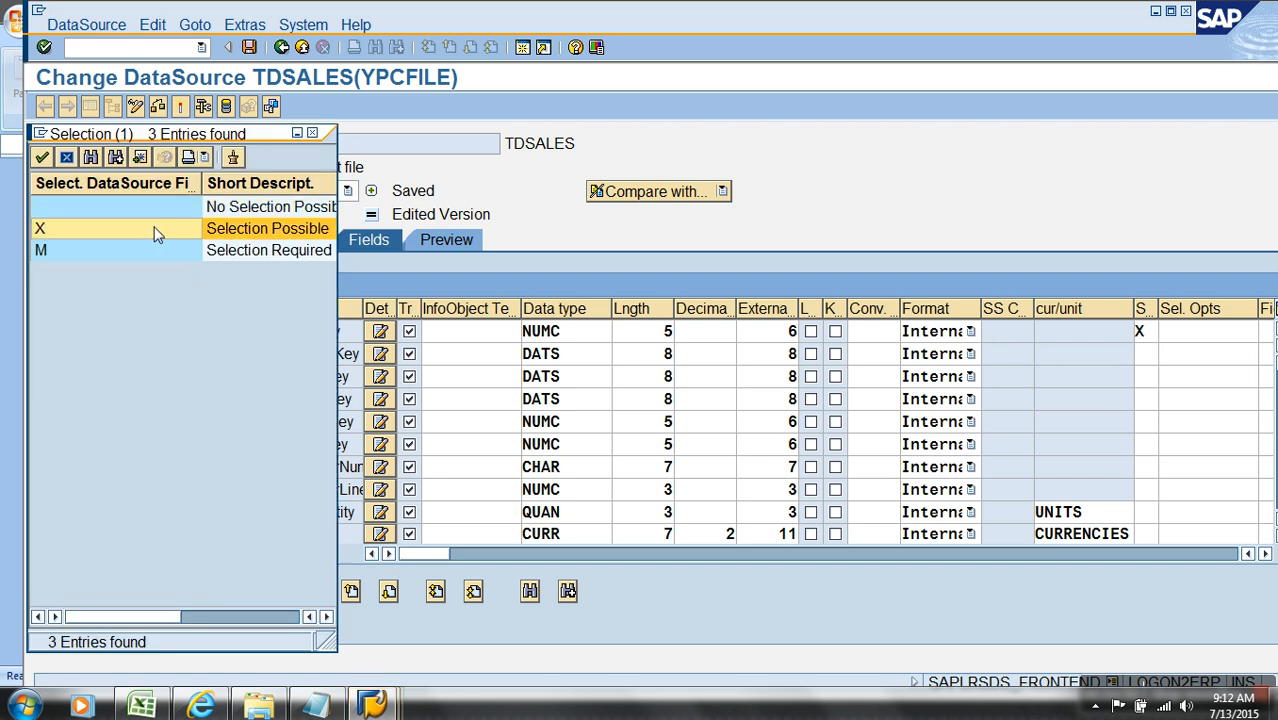
left_click(180, 106)
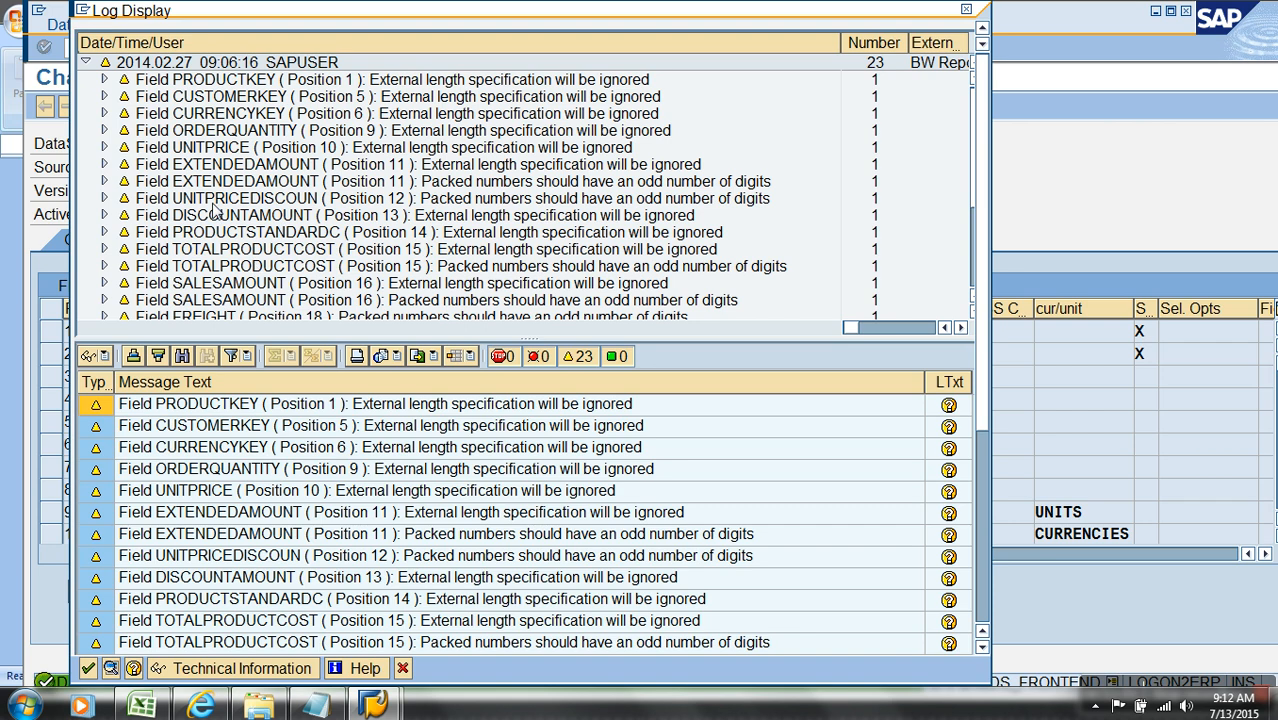
left_click(88, 668)
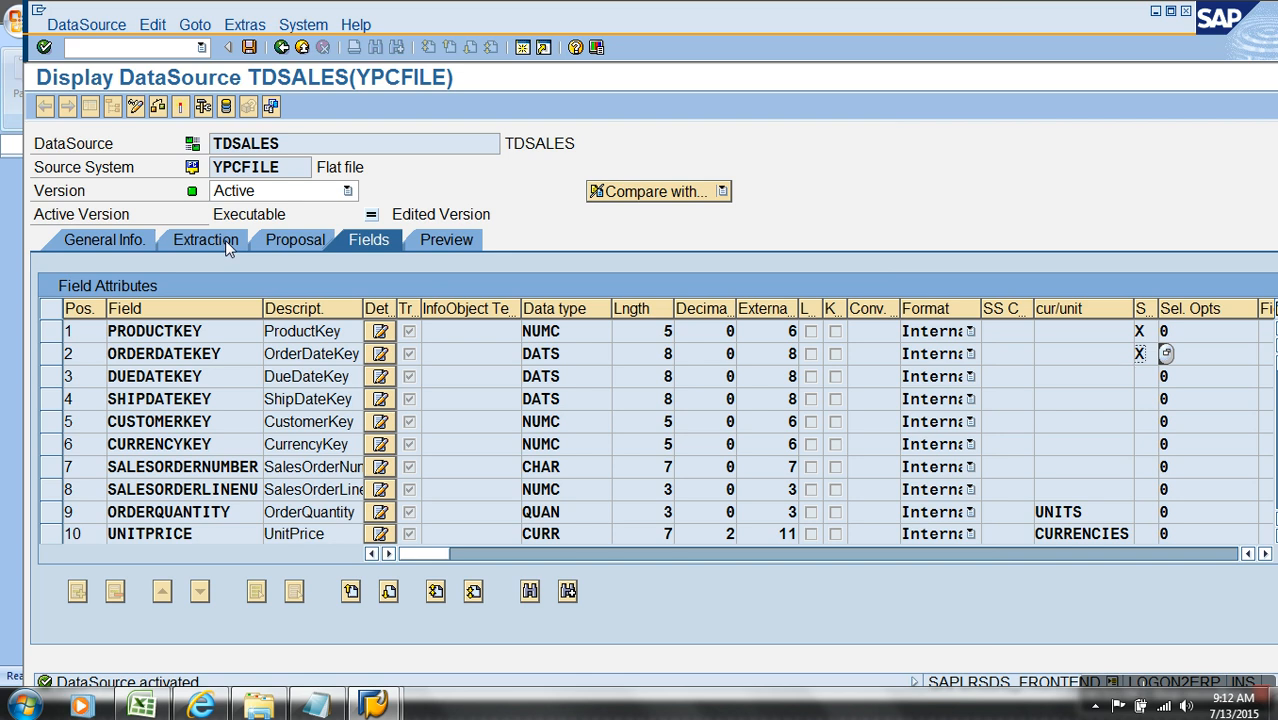
Step: Leave the DataSource, reopen the IP TD LOAD InfoPackage in full view, and display its data selection fields
left_click(281, 48)
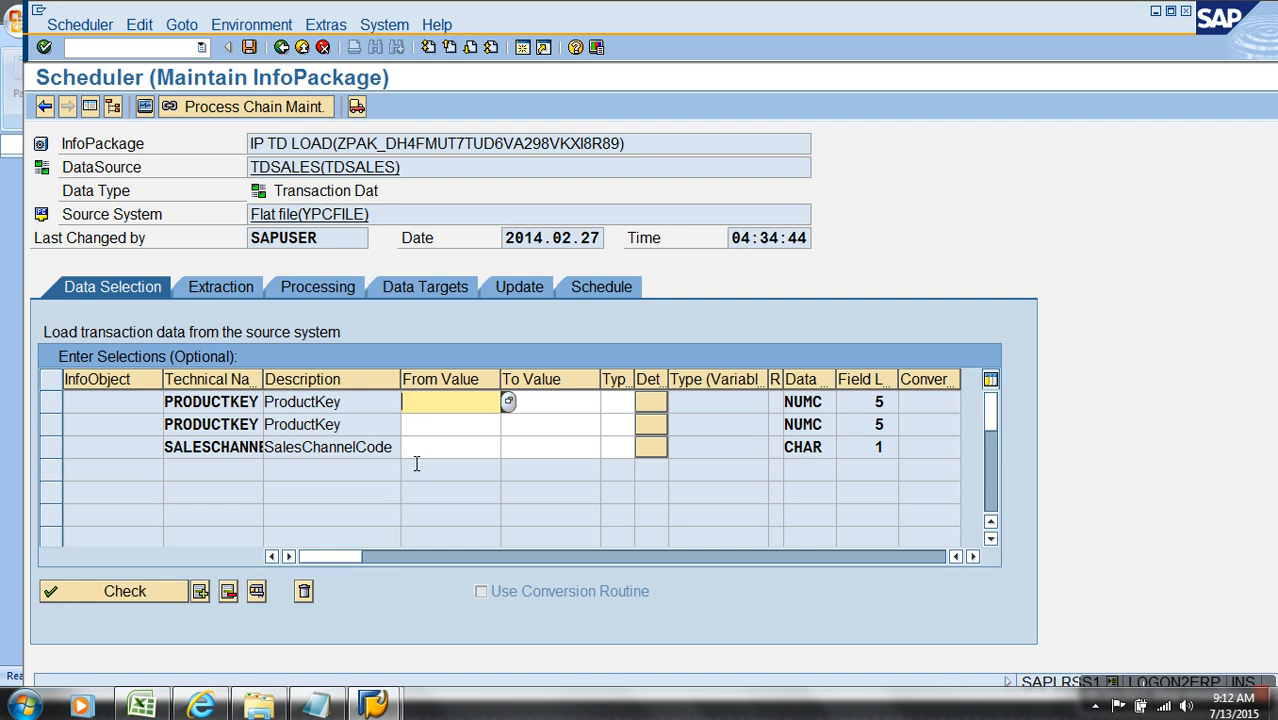
left_click(303, 48)
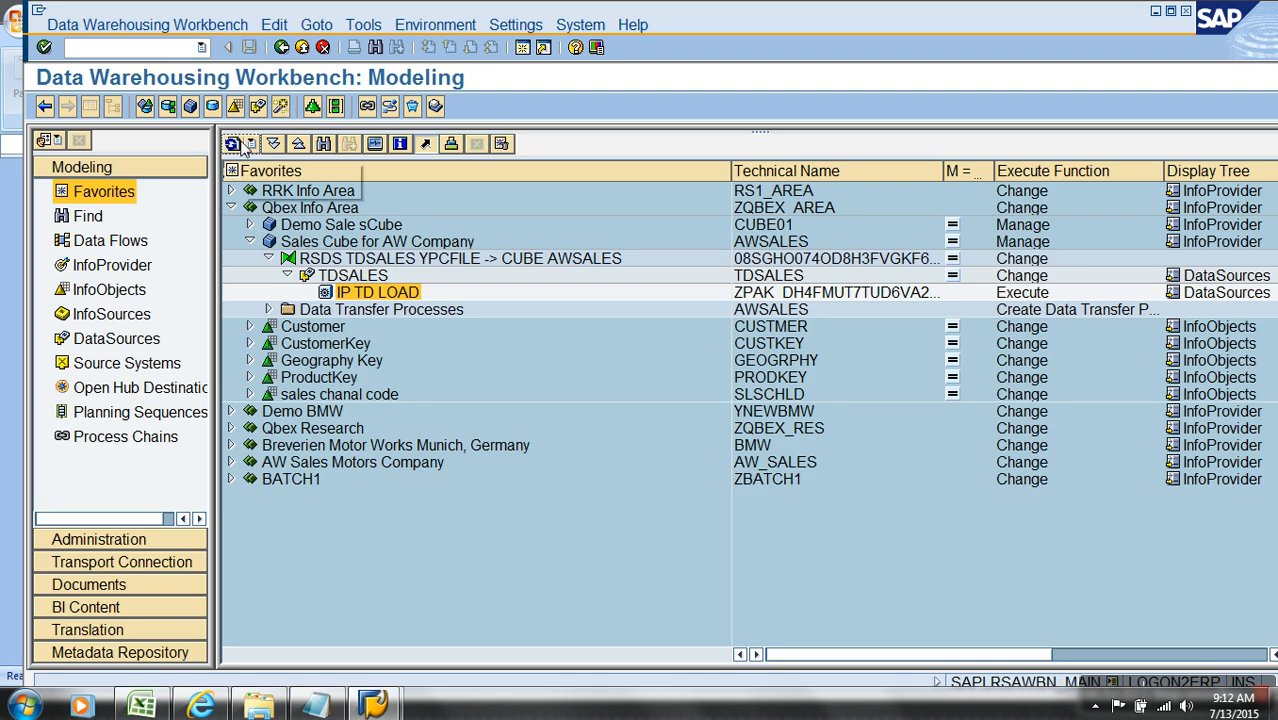
double_click(372, 293)
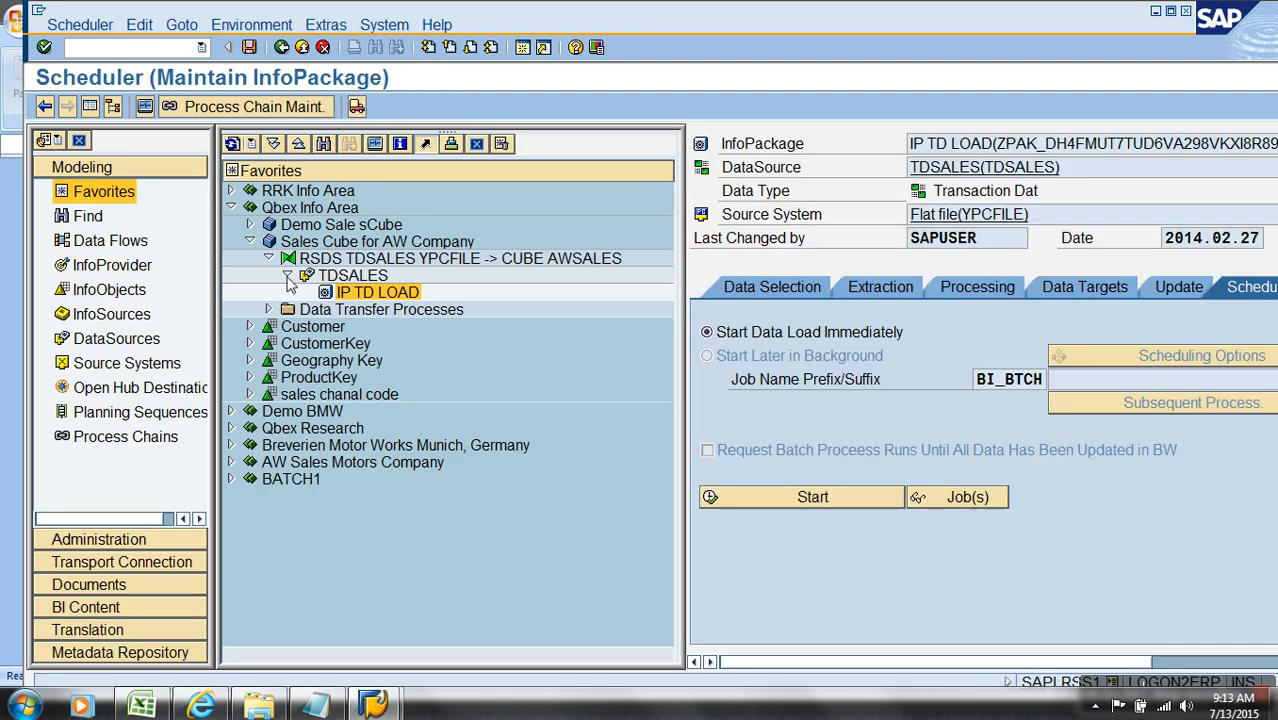
left_click(100, 107)
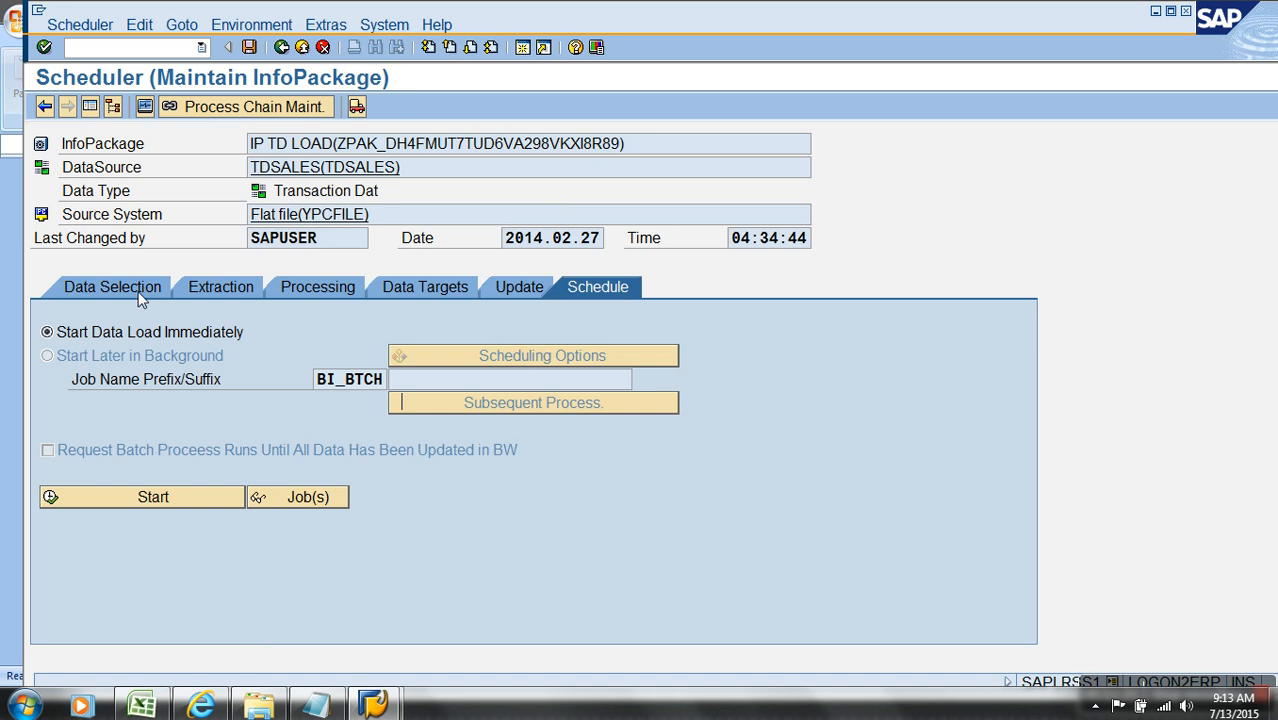
left_click(112, 287)
Step: Restart transaction RSA1 and reopen IP TD LOAD under the TDSALES DataSource of Sales Cube for AW Company
left_click(302, 47)
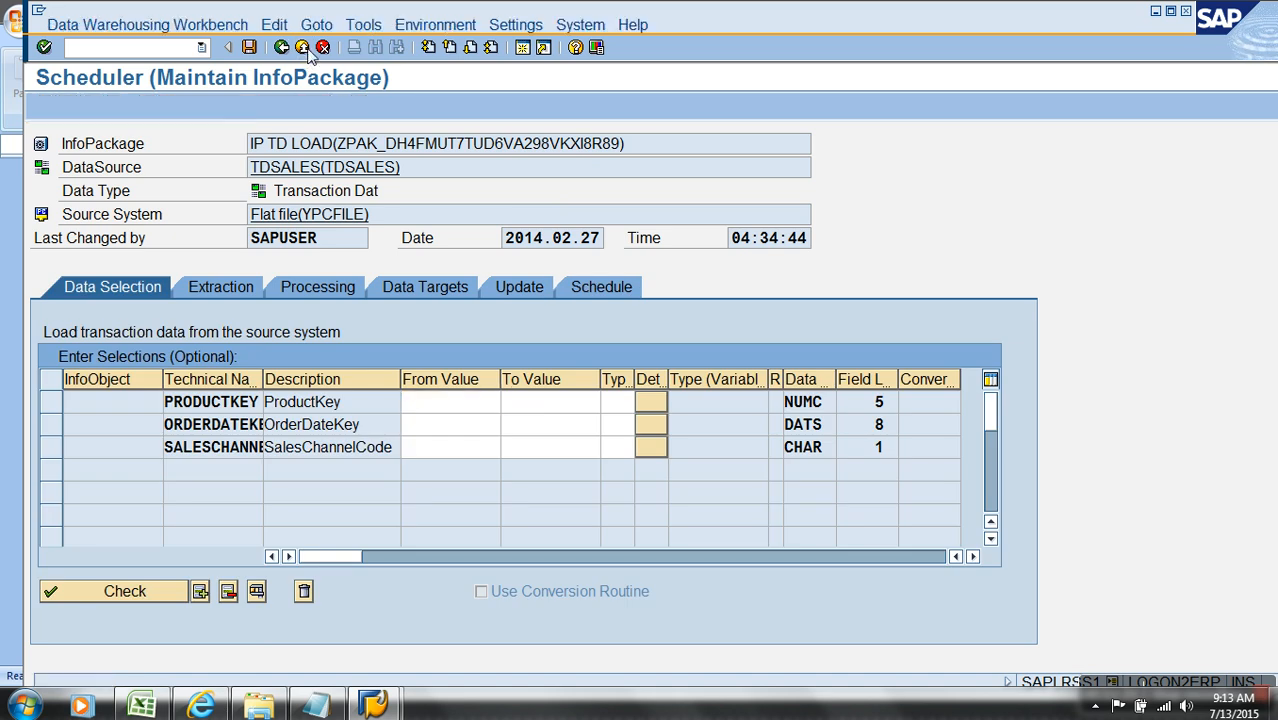
type("/NRSA1")
key("Return")
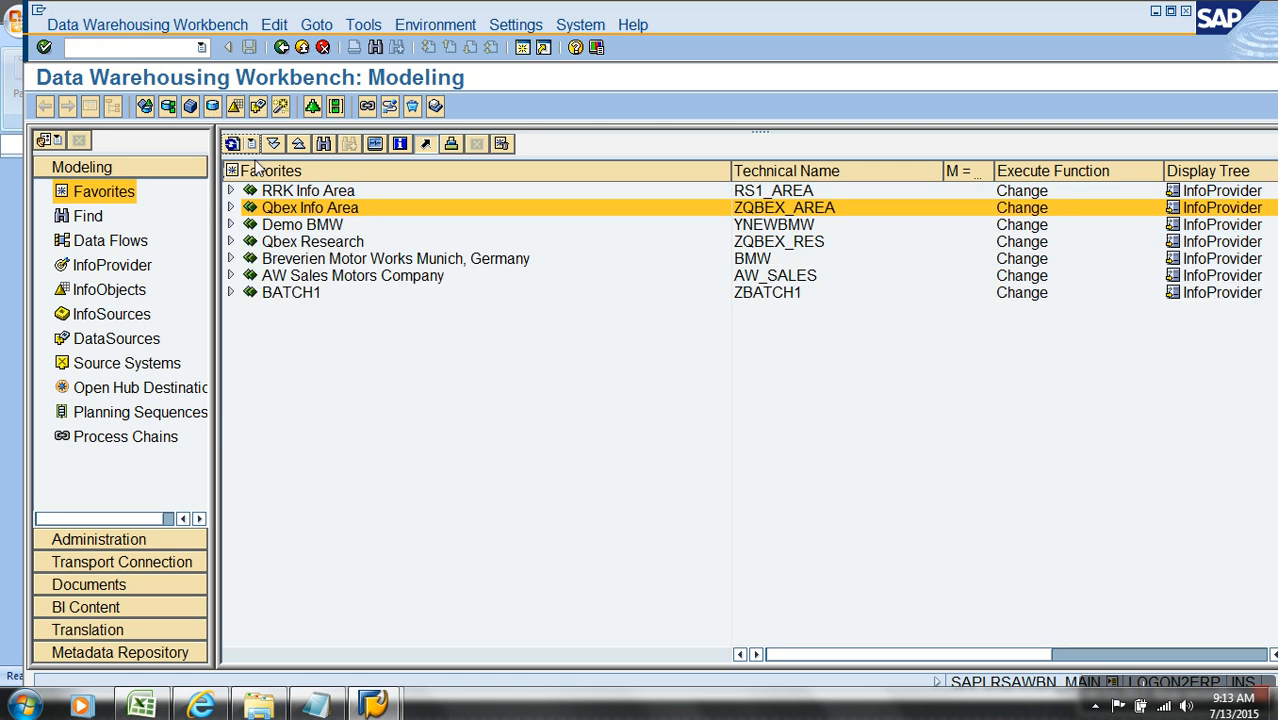
left_click(230, 207)
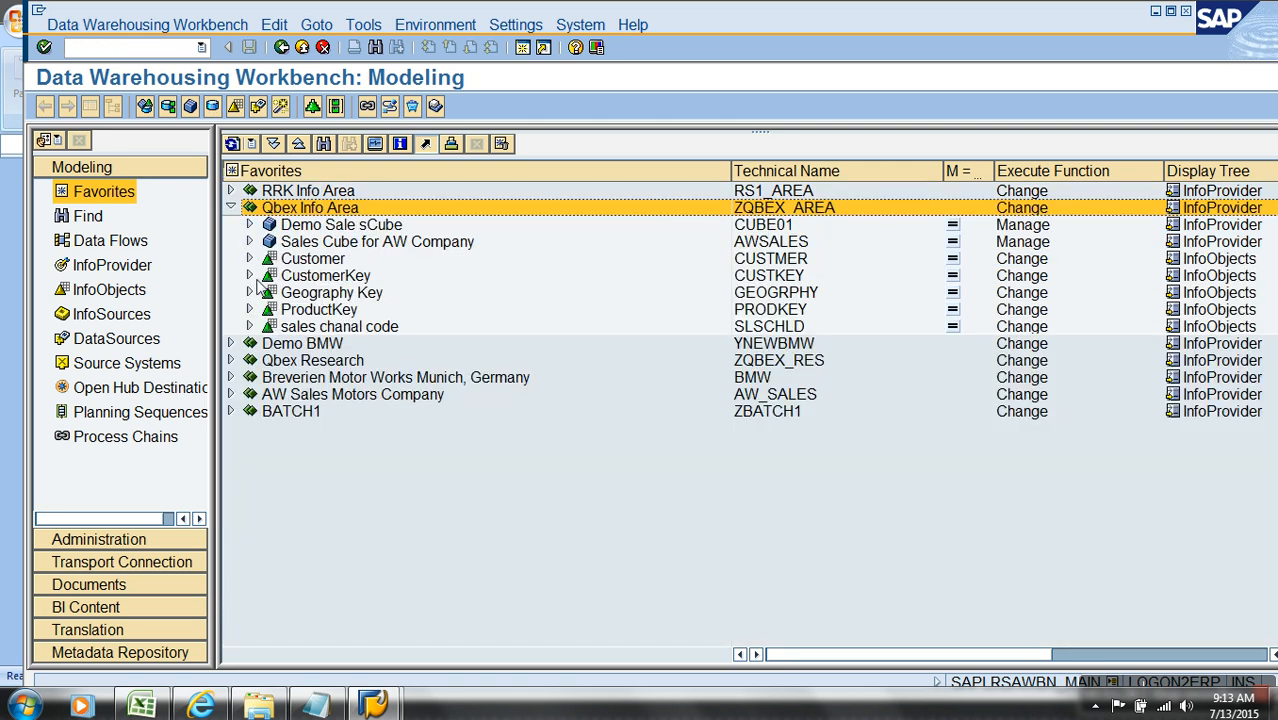
left_click(249, 241)
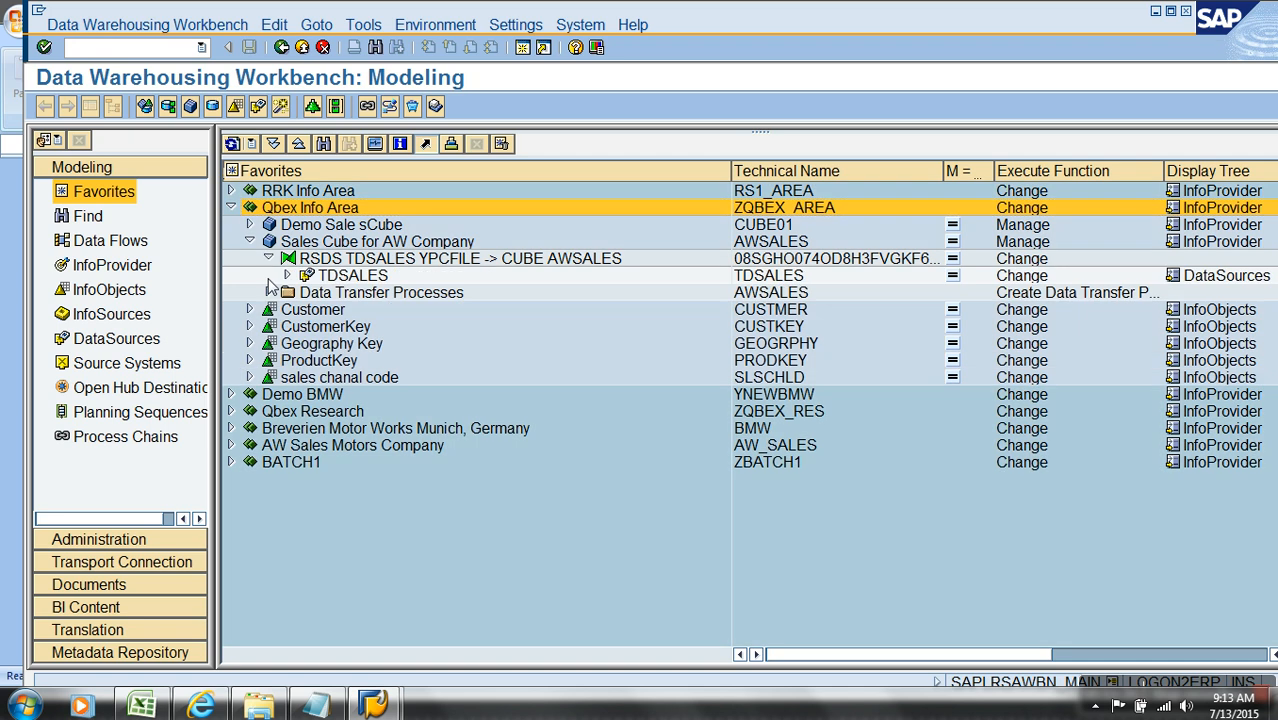
left_click(286, 275)
double_click(377, 292)
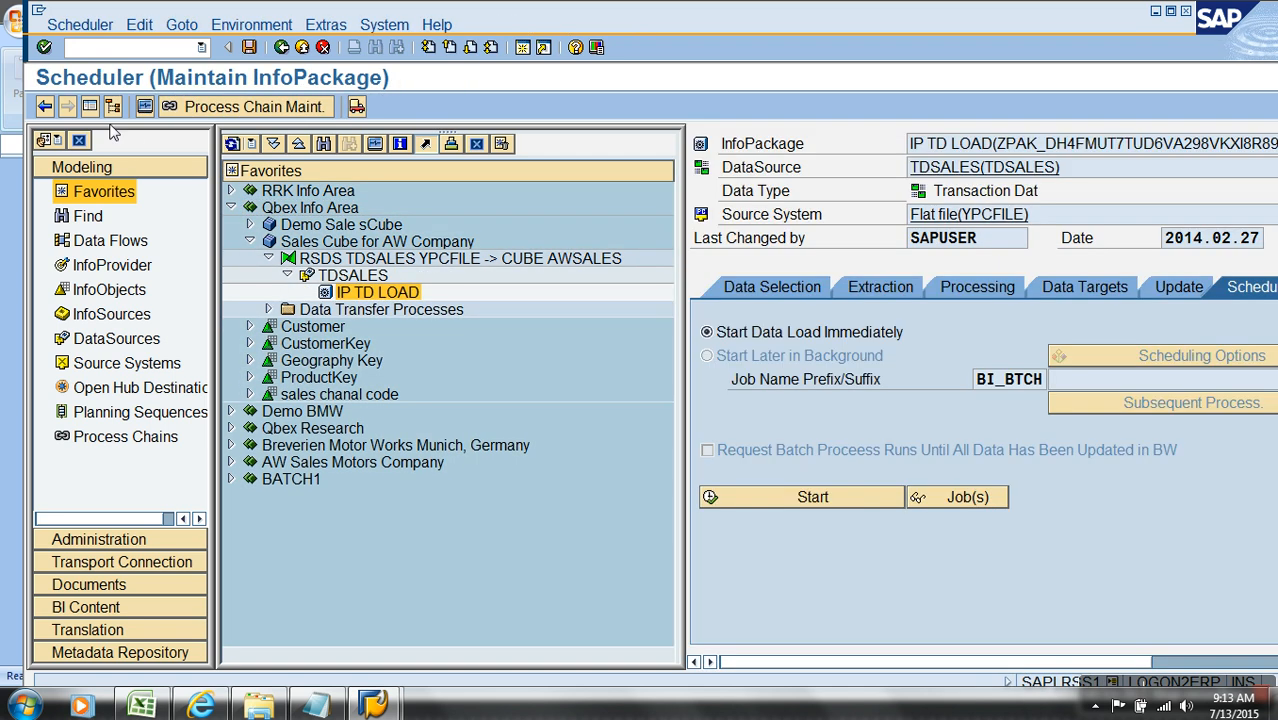
Step: Show the IP TD LOAD InfoPackage in full view, display its data selection, and request value help for the OrderDateKey From Value
left_click(112, 106)
left_click(145, 290)
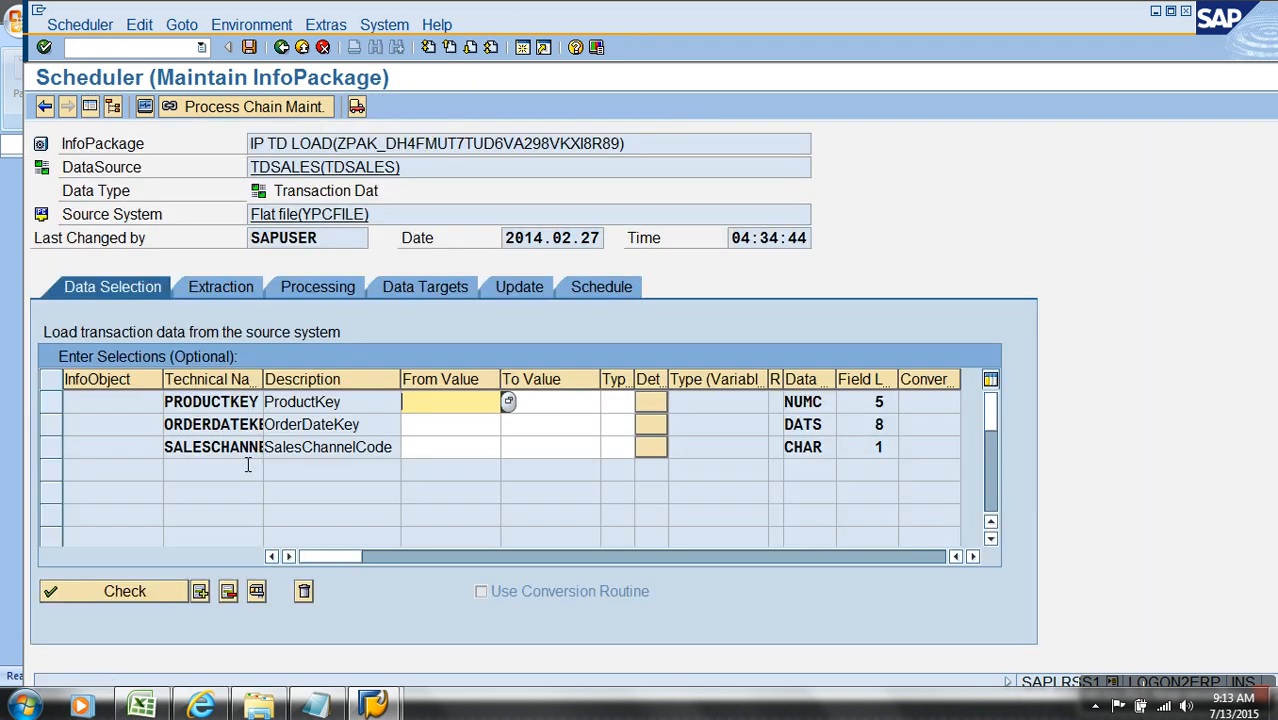
left_click(250, 428)
left_click_drag(376, 431, 167, 448)
left_click(436, 425)
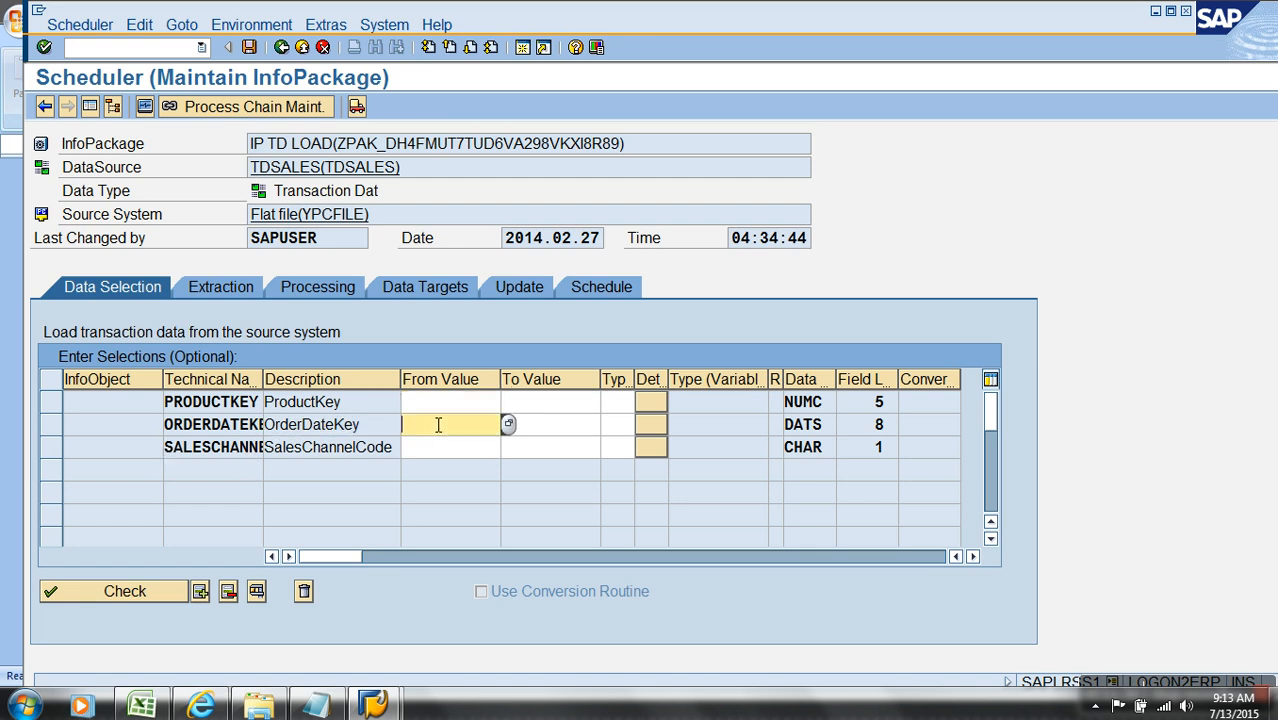
left_click(508, 425)
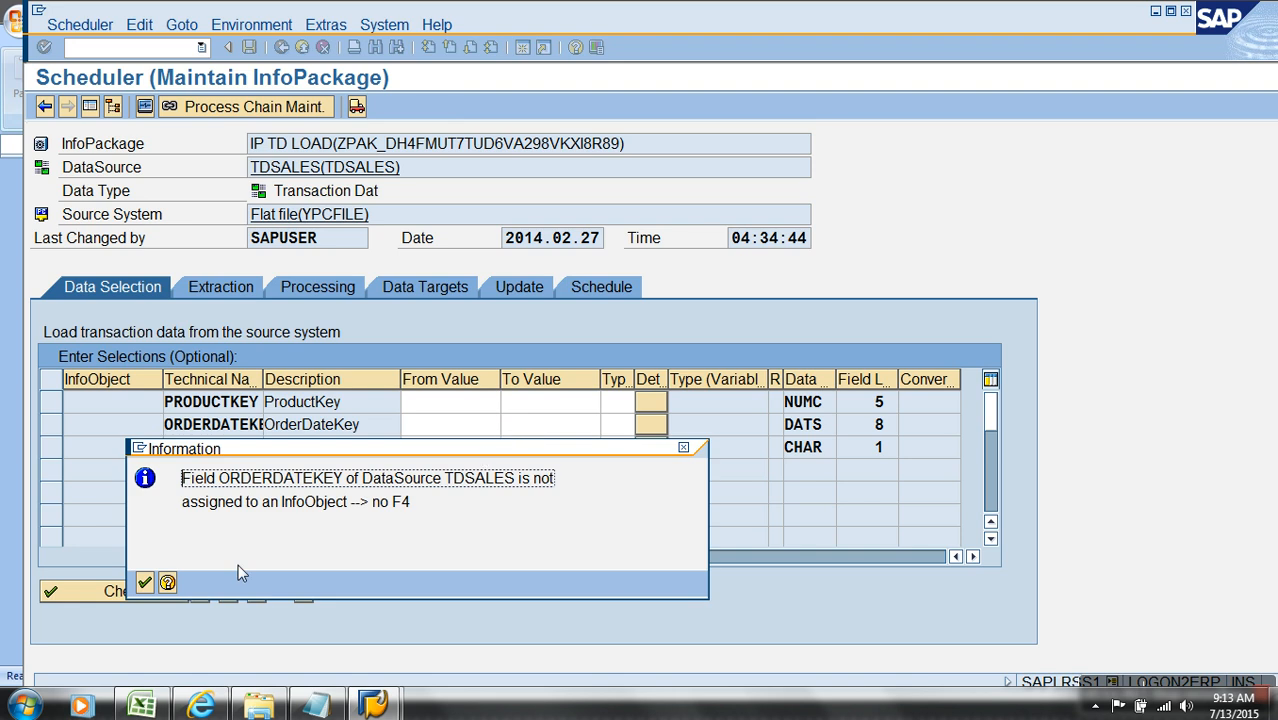
left_click(145, 584)
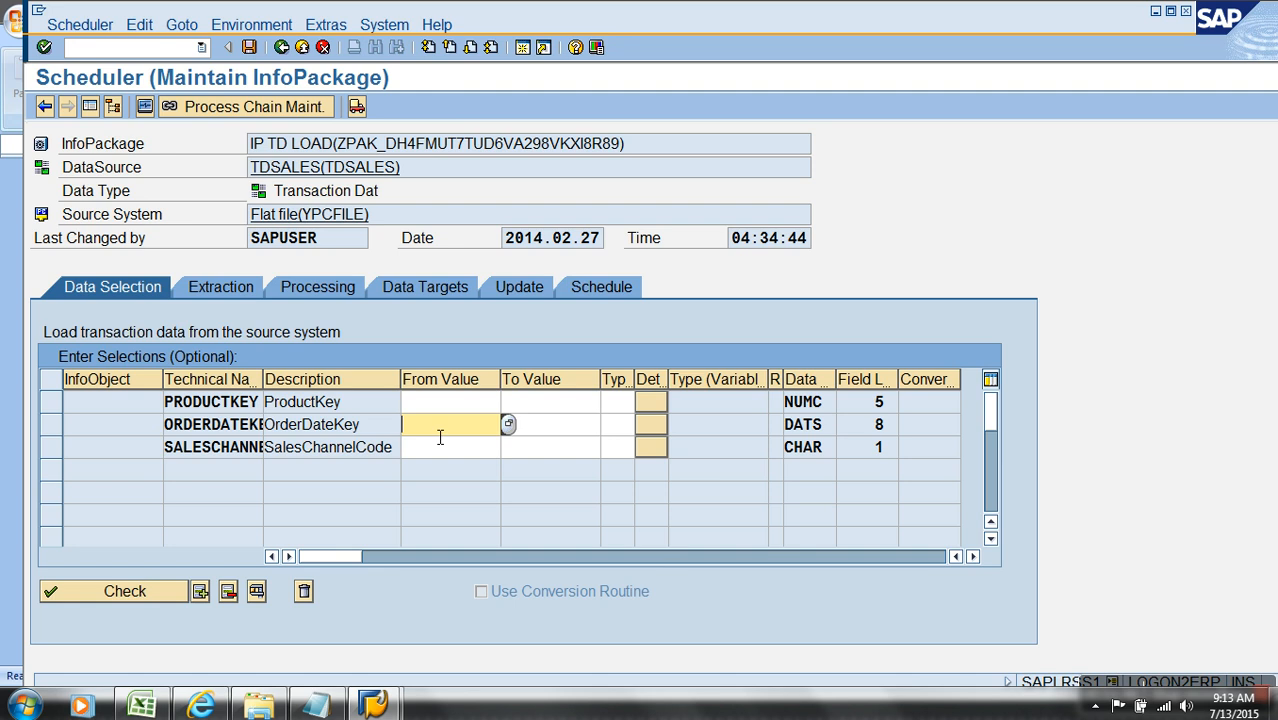
Step: Display the SAP system status and copy the previous logon date from its usage data
left_click(330, 26)
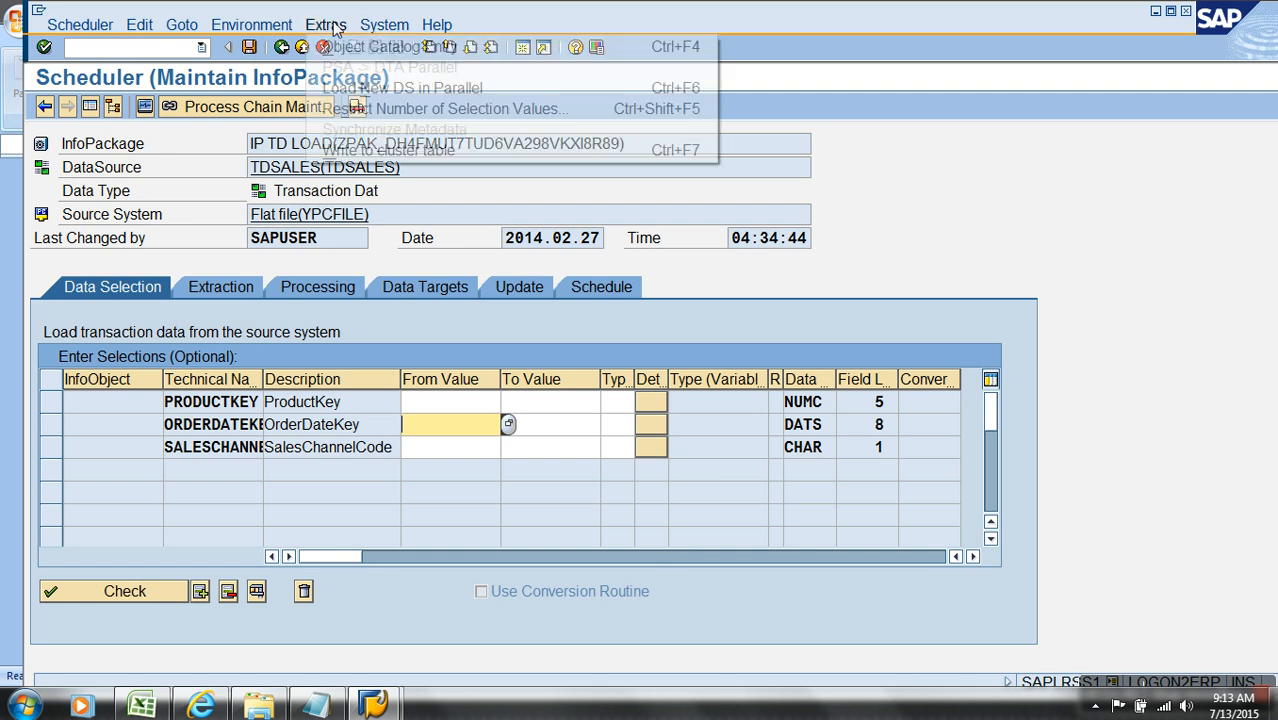
mouse_move(384, 25)
left_click(443, 268)
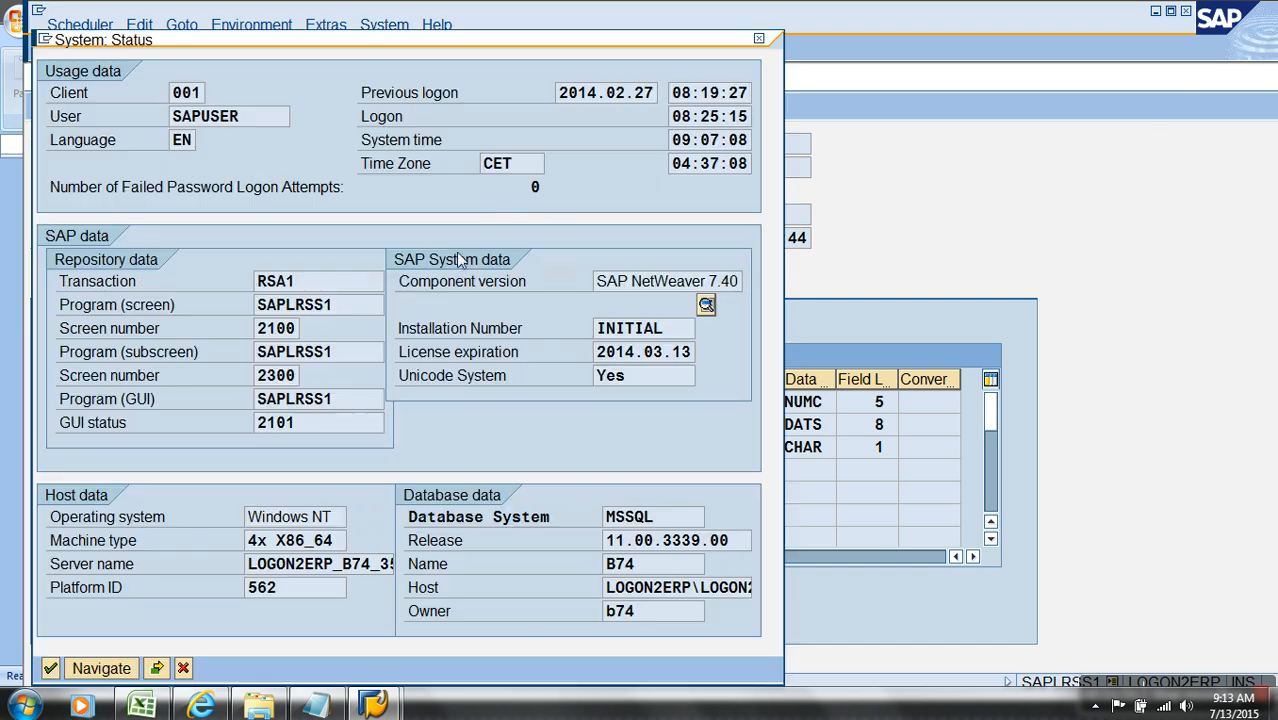
left_click_drag(562, 94, 665, 92)
key("ctrl+c")
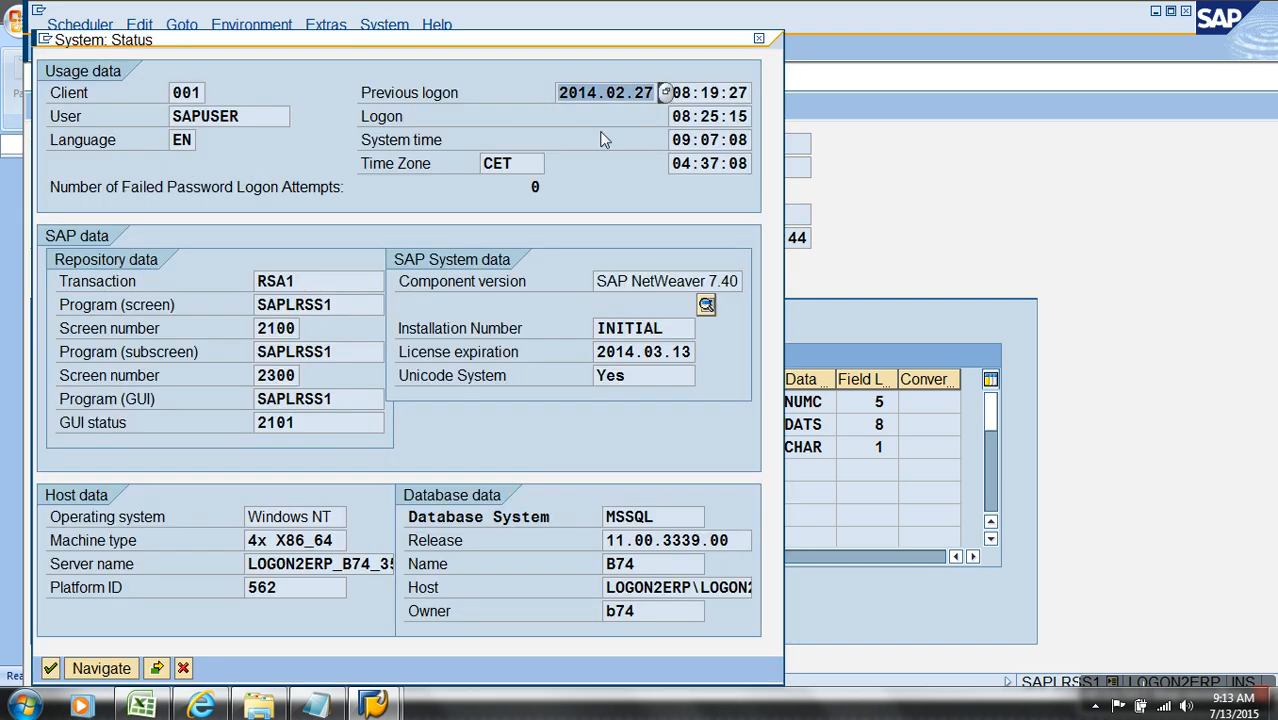
left_click(183, 668)
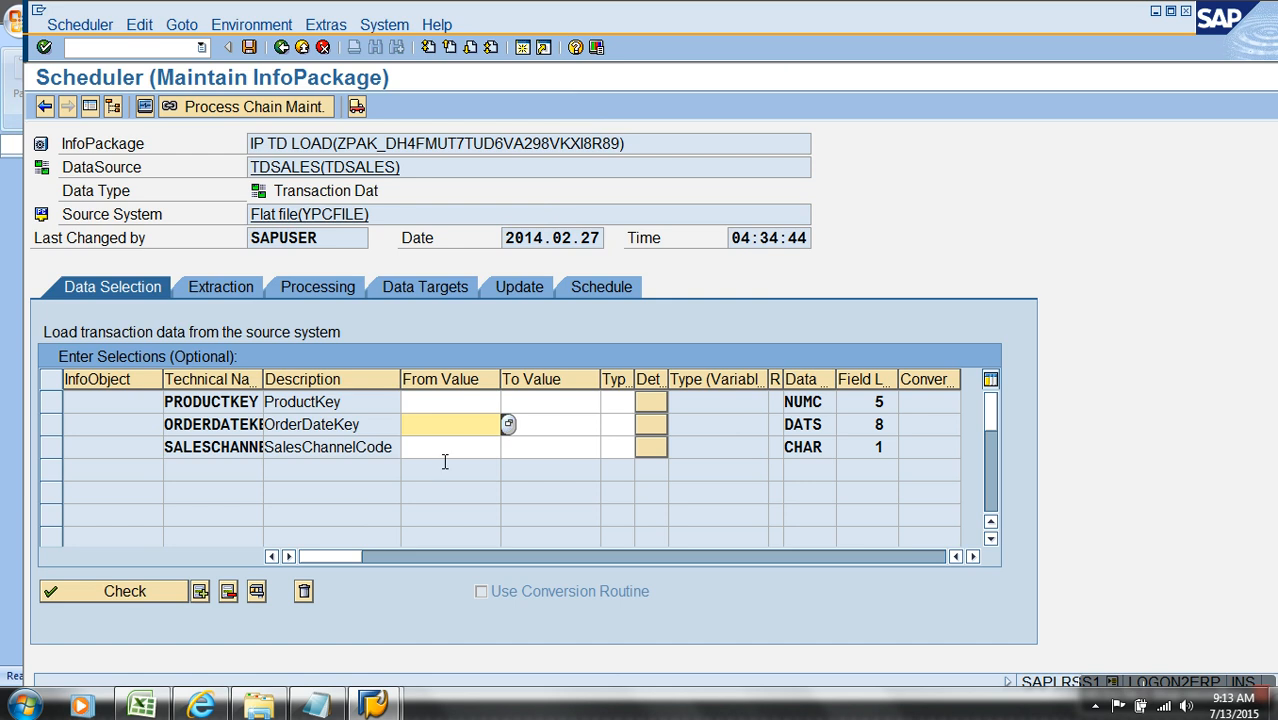
Step: Paste the copied date as the OrderDateKey From Value, change it to 2014.02.26, and save the InfoPackage
key("ctrl+v")
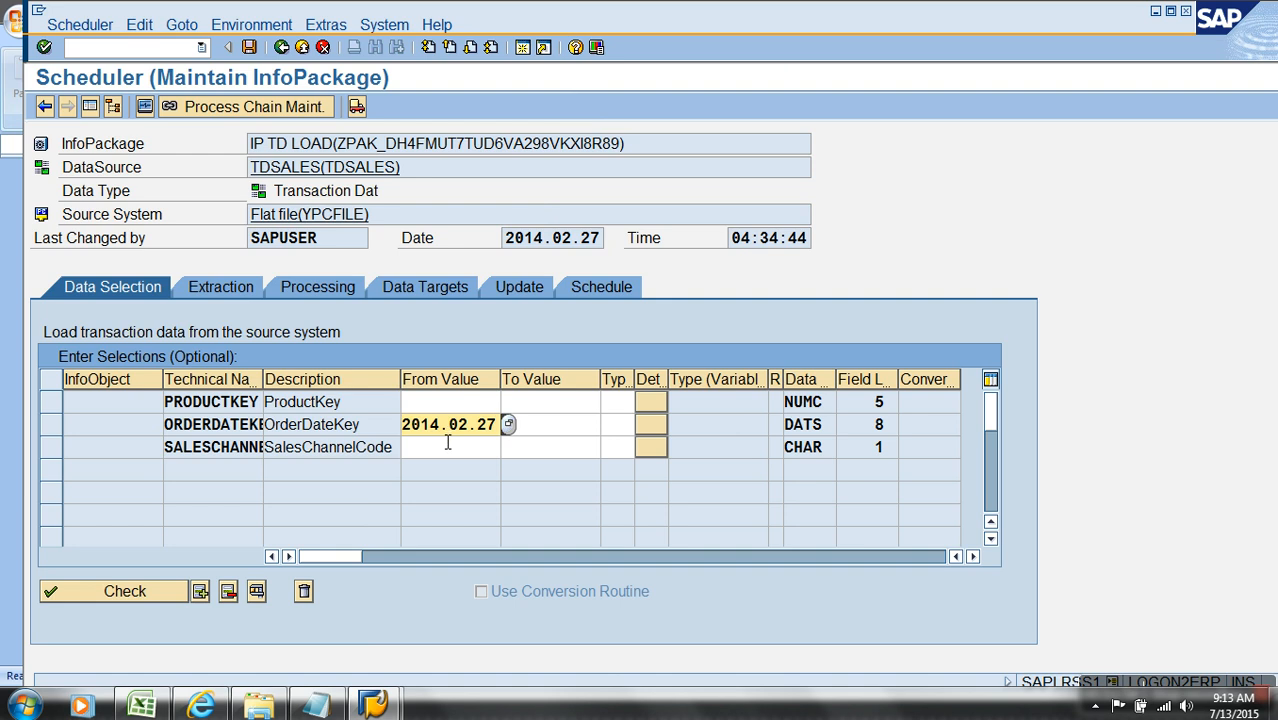
type("6")
key("Return")
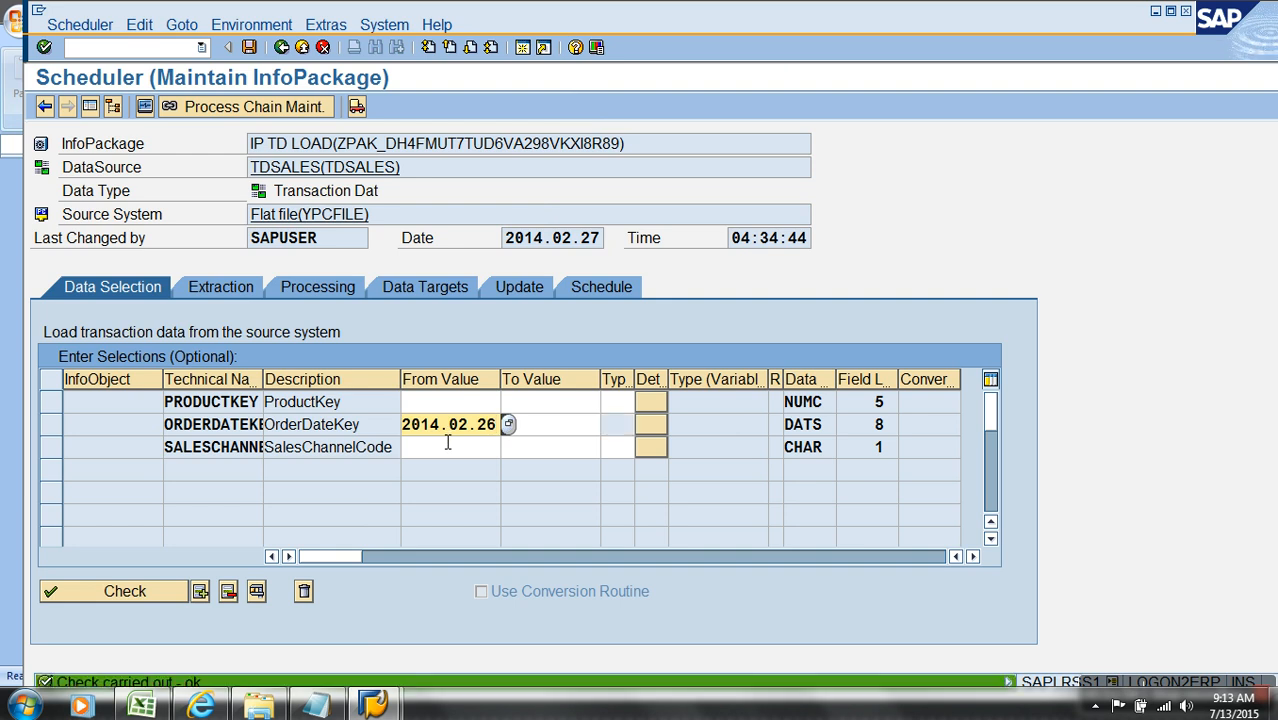
left_click(249, 47)
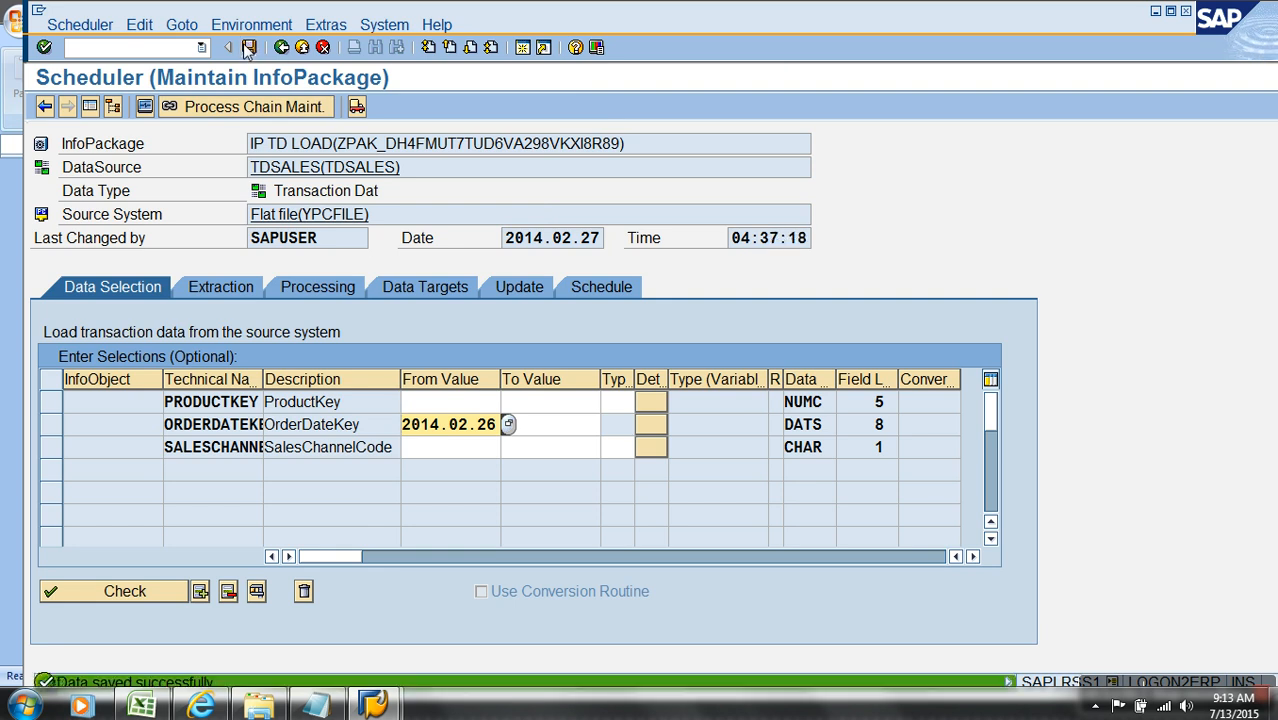
Step: Start the IP TD LOAD data load immediately and open its newest successful request in the monitor
left_click(603, 287)
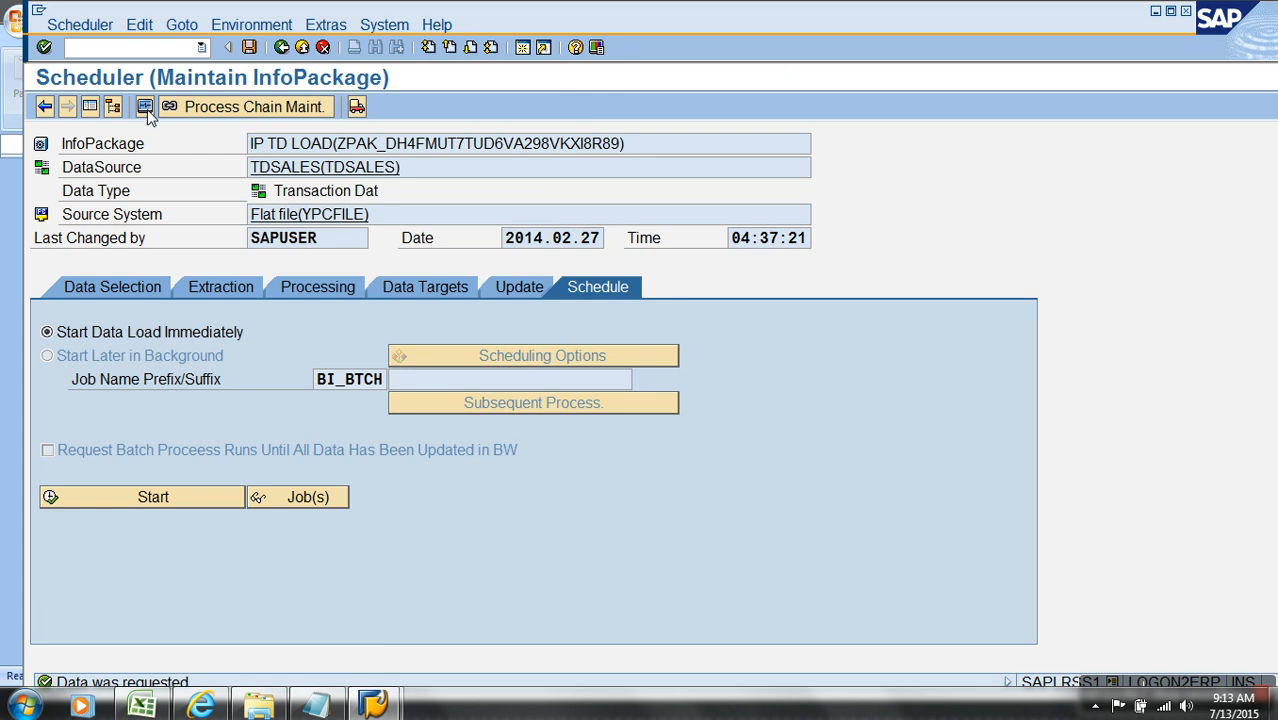
key("F6")
left_click(60, 173)
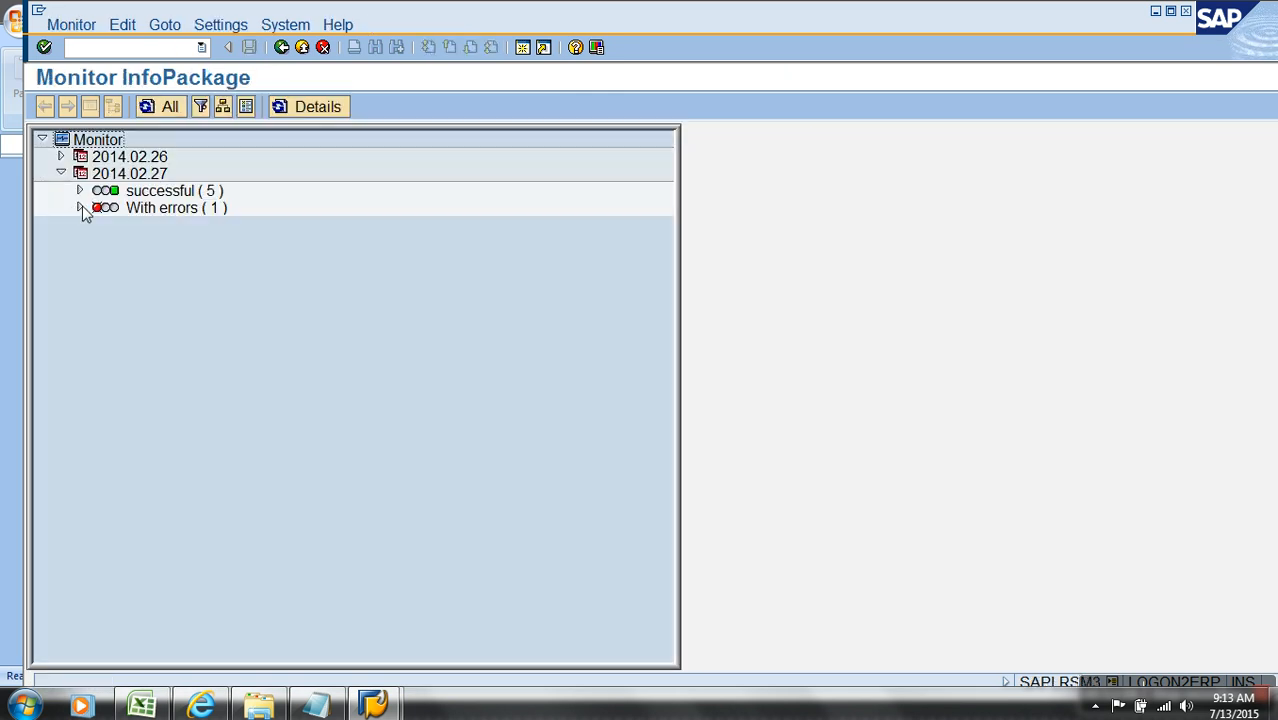
left_click(80, 190)
left_click(275, 312)
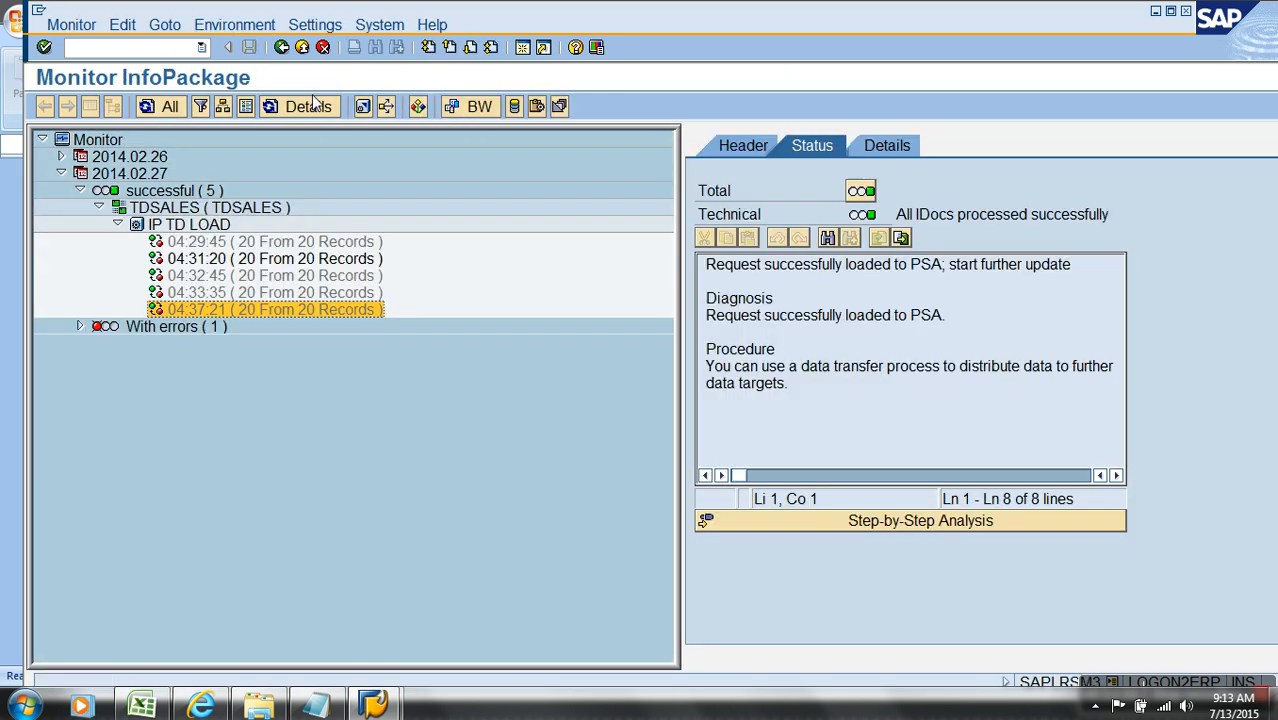
Step: Leave the monitor and display the PSA records of the newest TDSALES request to examine their OrderDateKey values
left_click(300, 47)
left_click(300, 47)
right_click(348, 275)
left_click(365, 449)
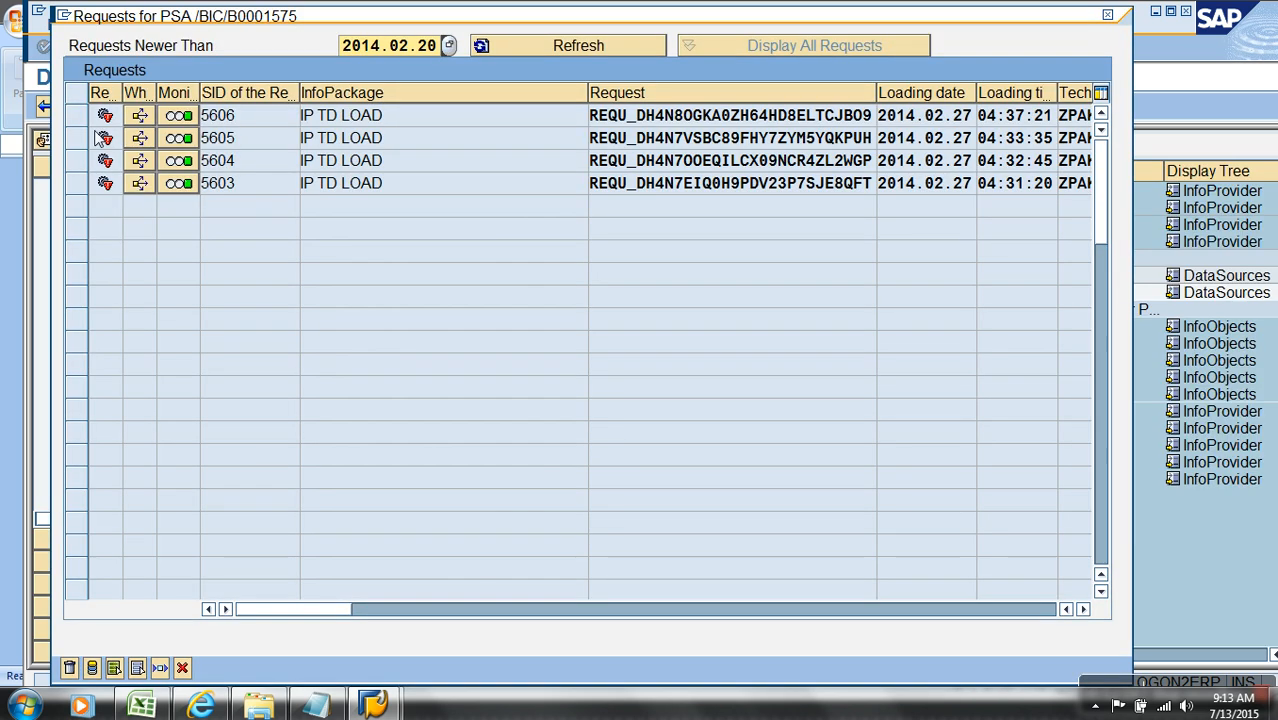
left_click(76, 115)
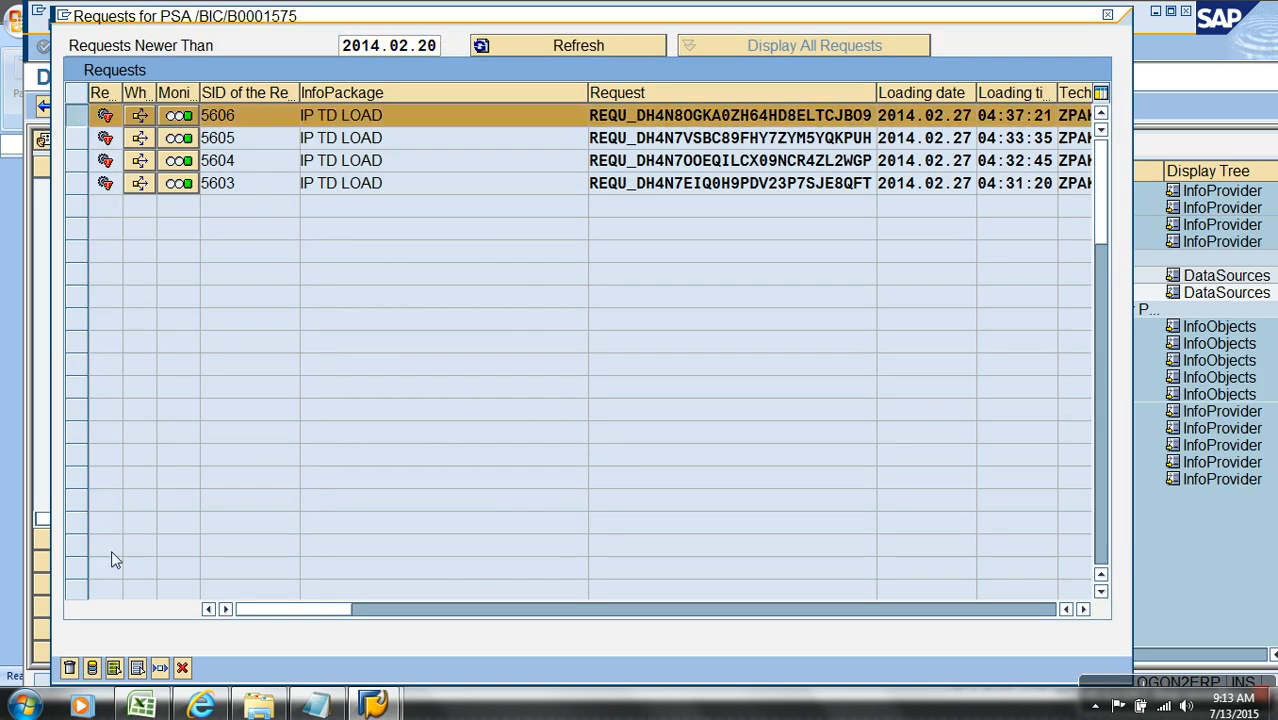
left_click(92, 668)
left_click(50, 668)
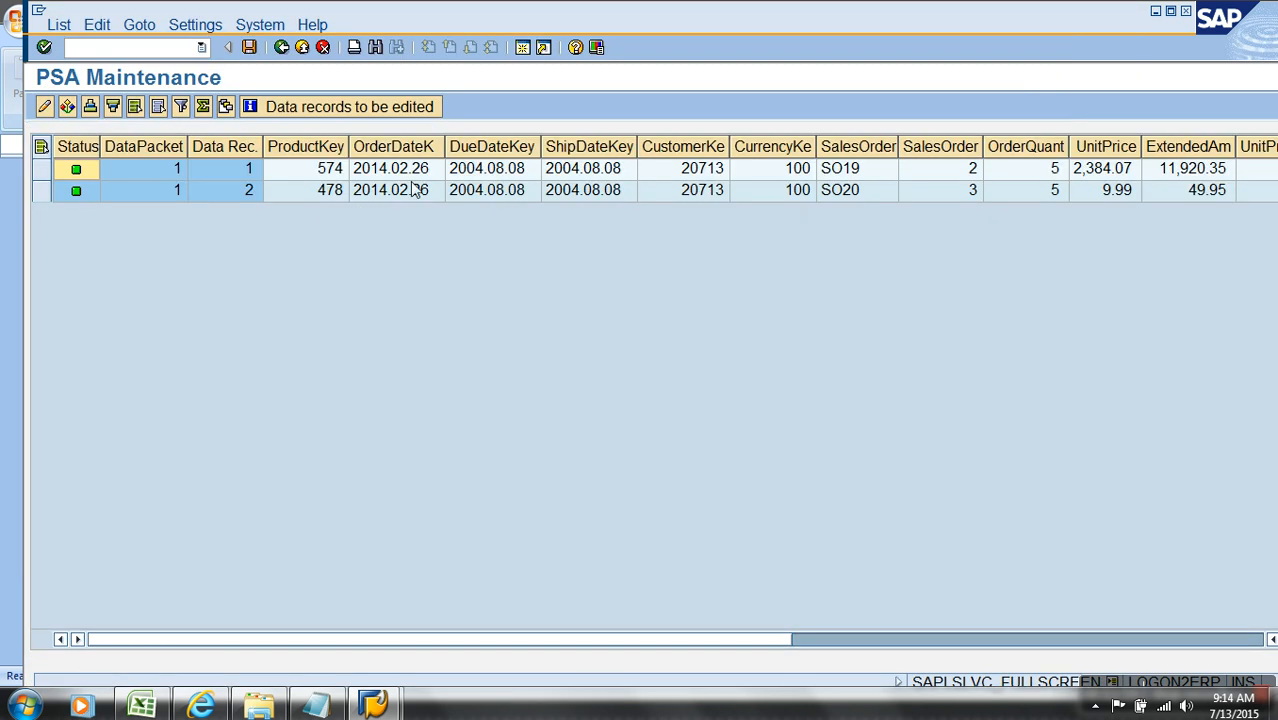
left_click(415, 190)
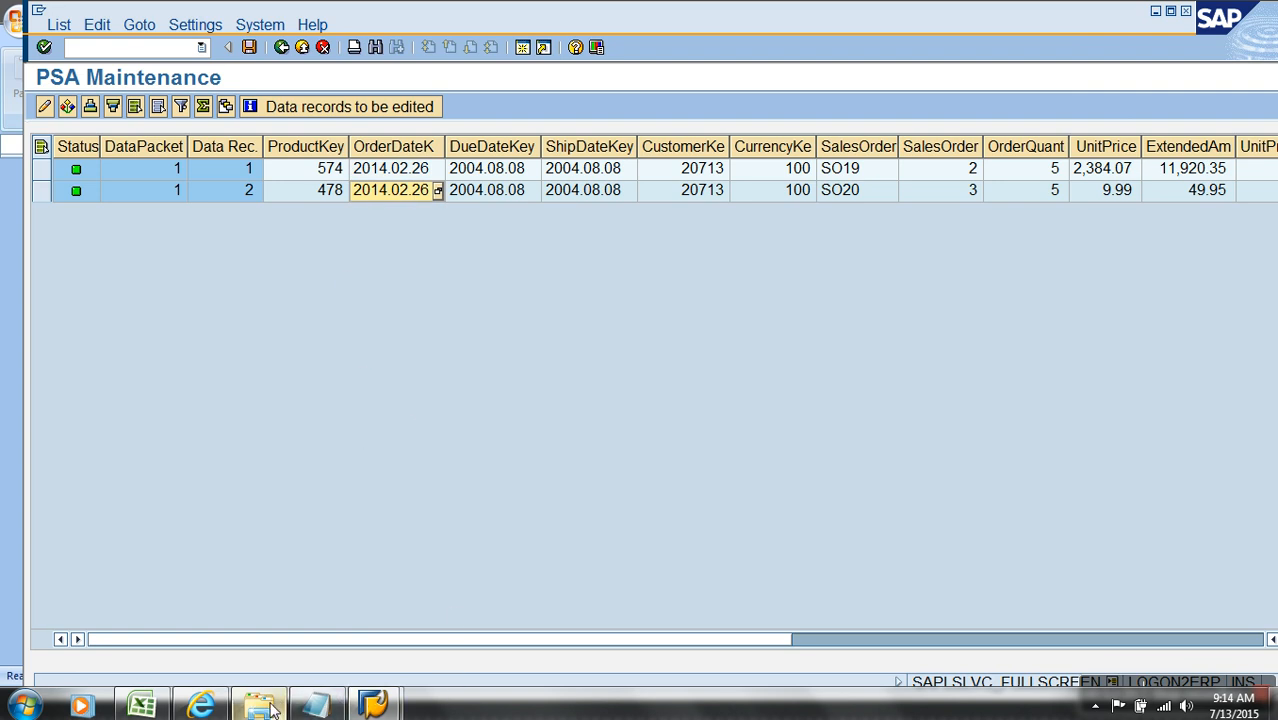
mouse_move(270, 706)
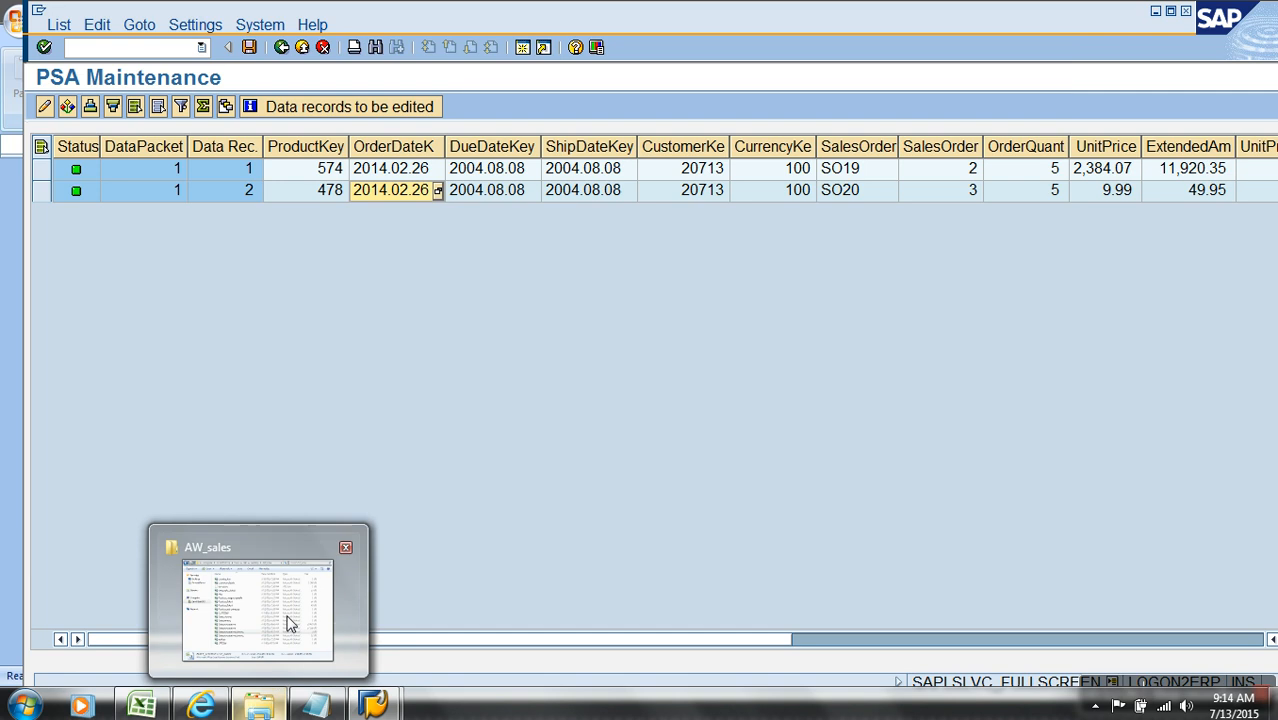
Step: Close the PSA records and request list, reopen IP TD LOAD in full view, and display its data selection
left_click(297, 48)
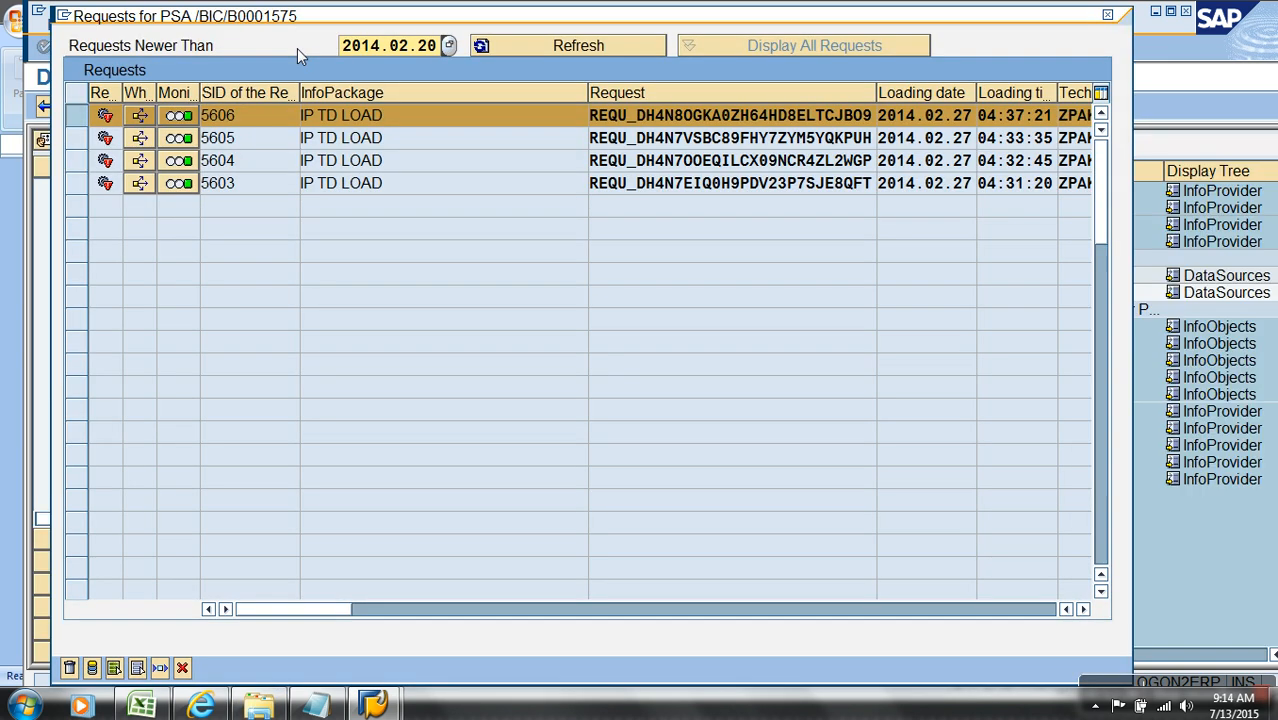
left_click(183, 669)
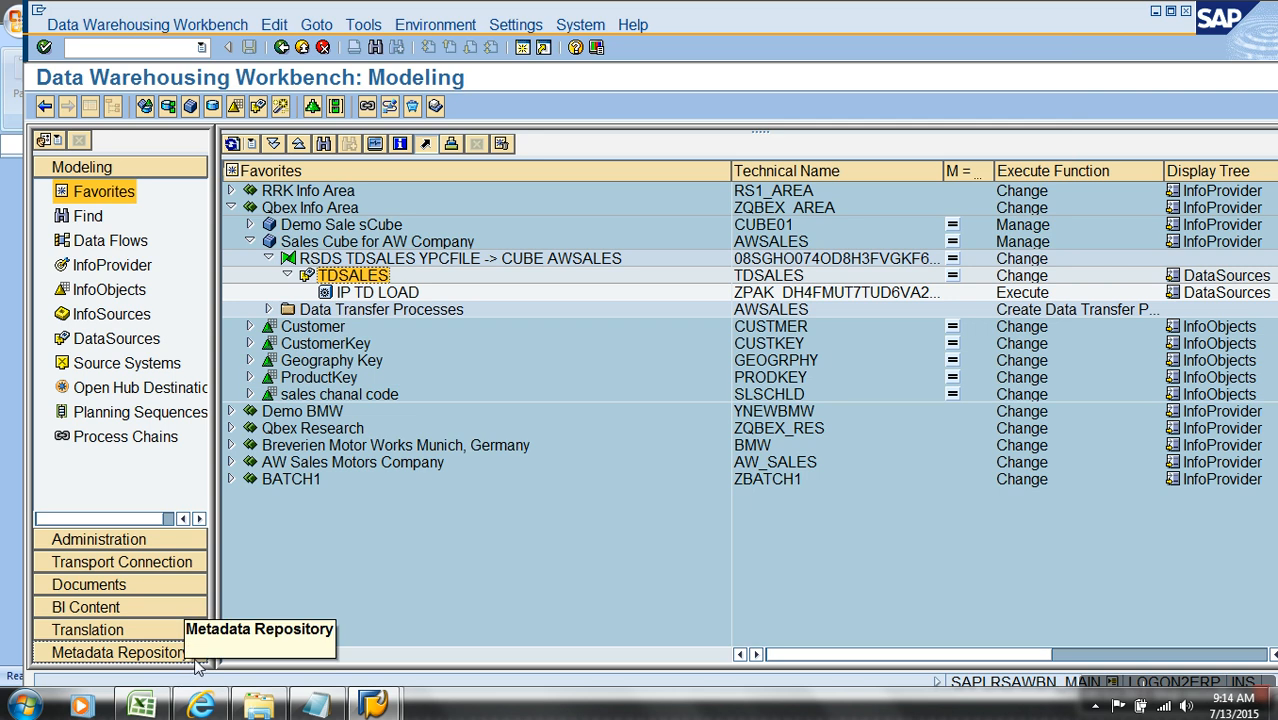
double_click(377, 292)
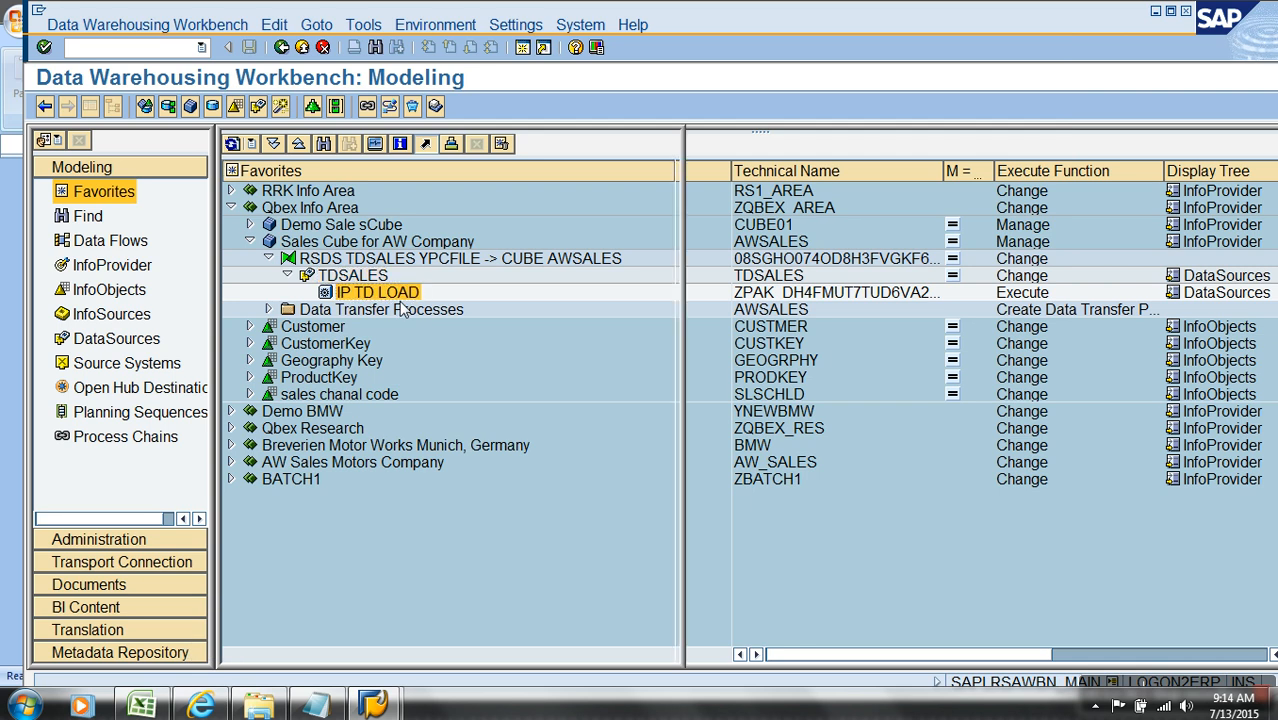
left_click(89, 107)
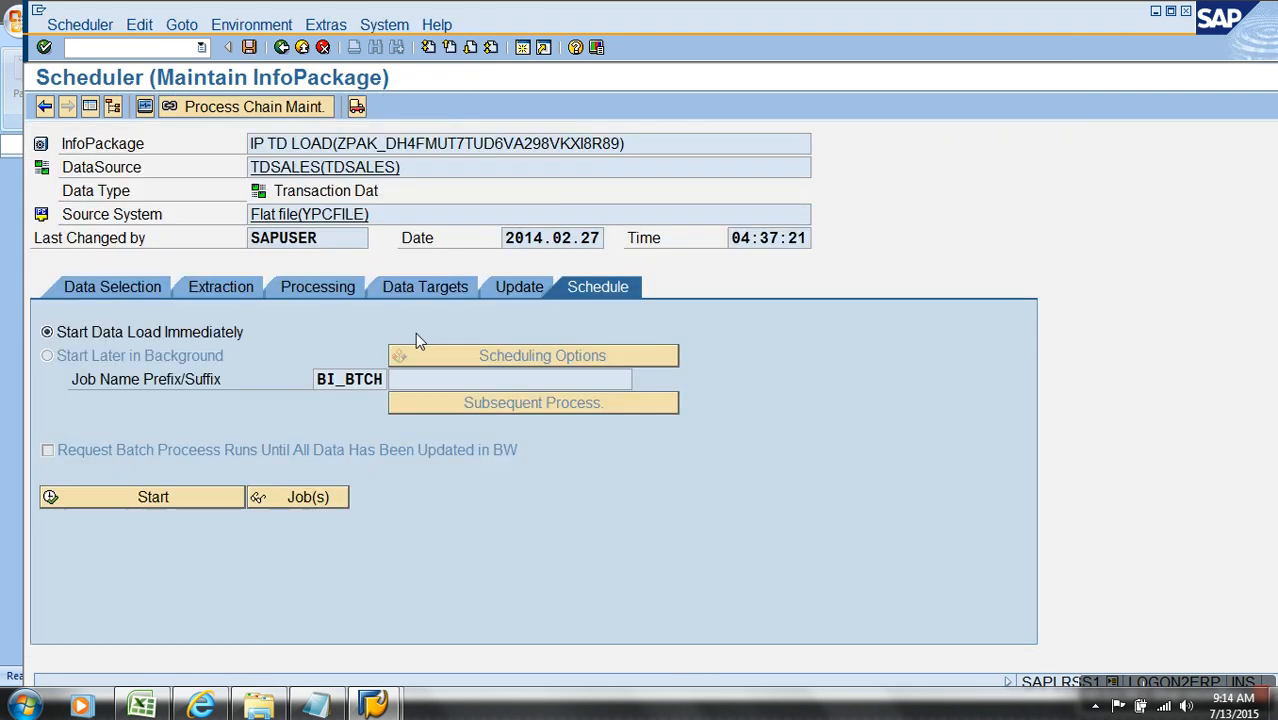
left_click(137, 287)
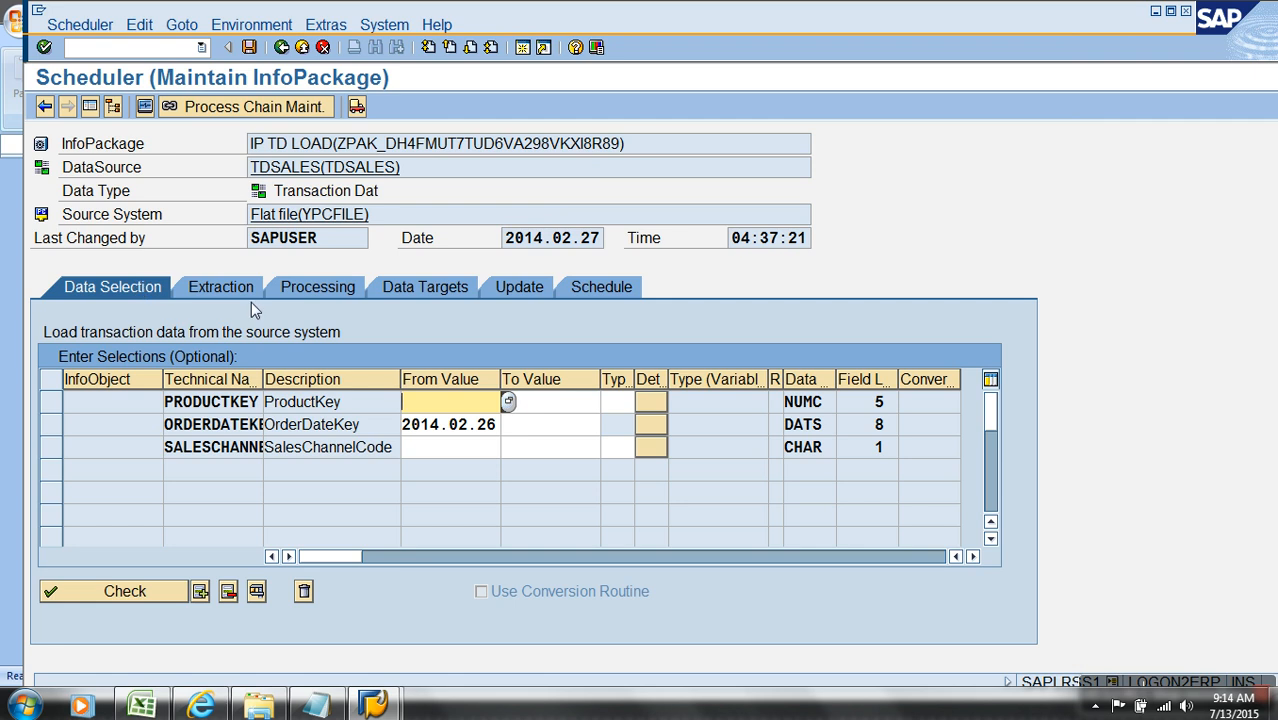
Step: Clear the OrderDateKey From Value and have the selection checked
left_click(499, 425)
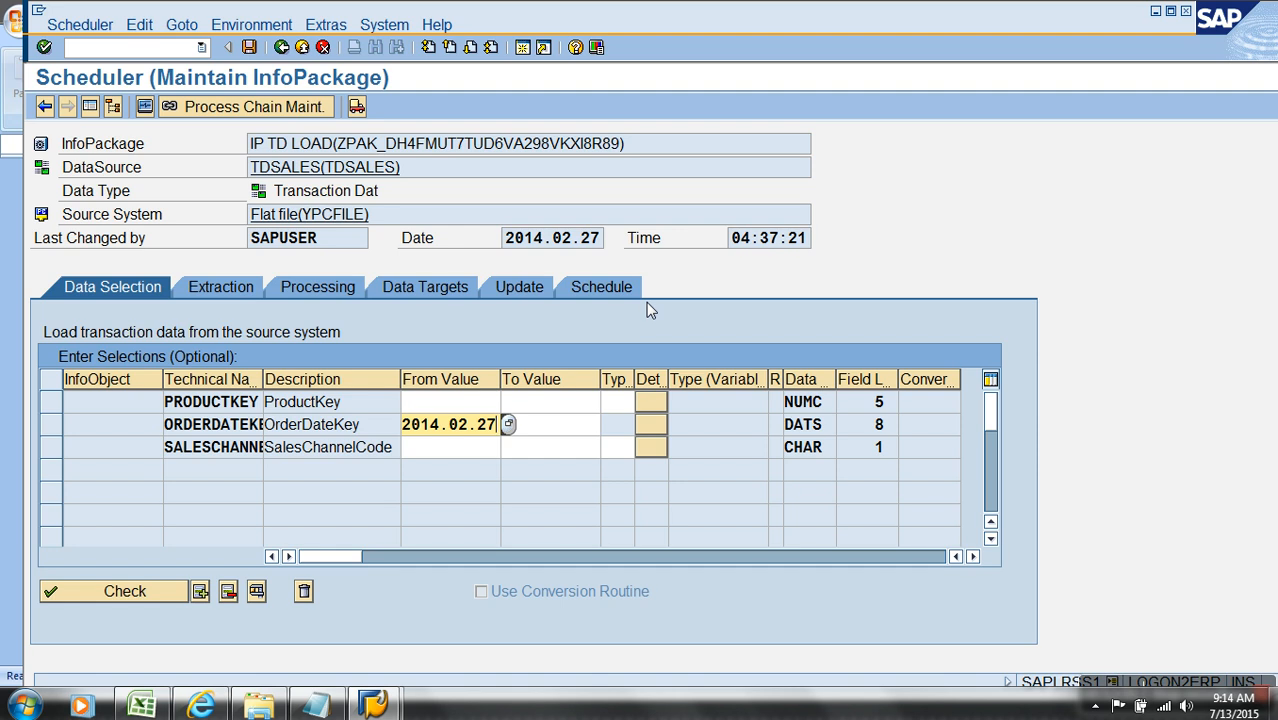
key("BackSpace")
key("BackSpace")
key("BackSpace")
key("BackSpace")
key("BackSpace")
key("BackSpace")
key("BackSpace")
key("BackSpace")
key("BackSpace")
key("BackSpace")
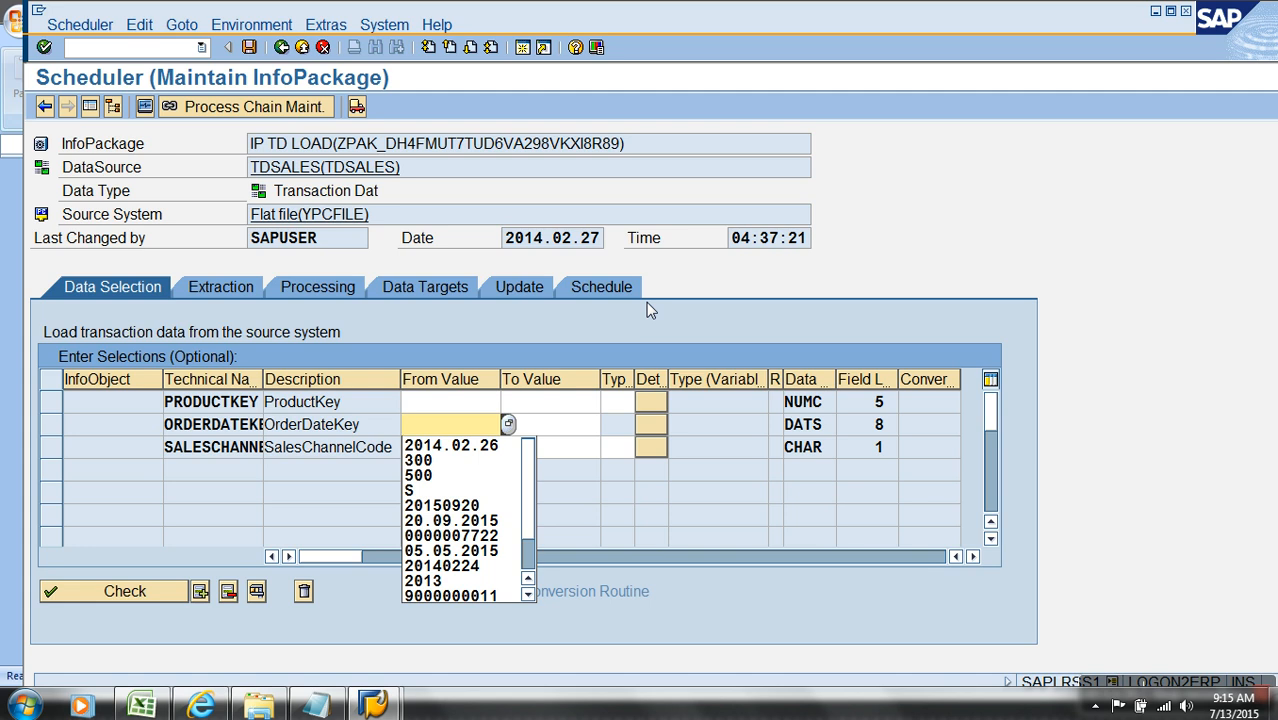
left_click(707, 504)
key("Return")
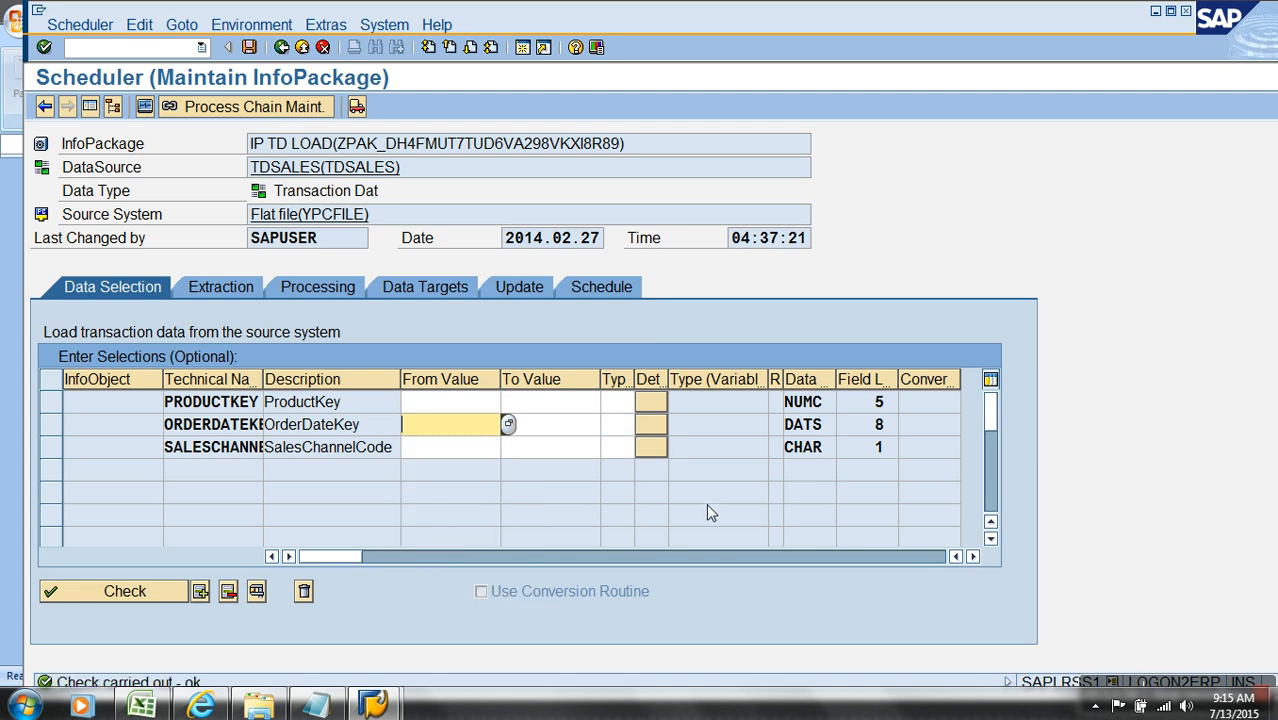
Step: Set the OrderDateKey selection's variable type to 6 (ABAP Routine)
left_click(364, 430)
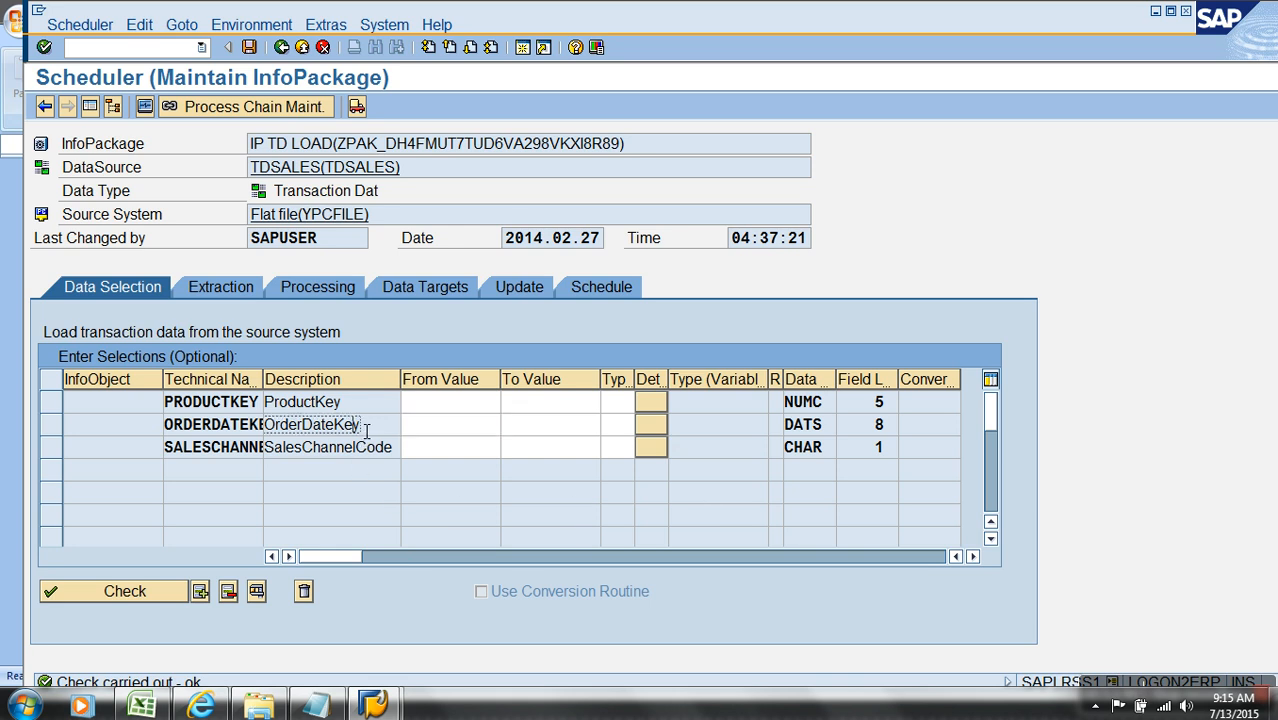
left_click(624, 430)
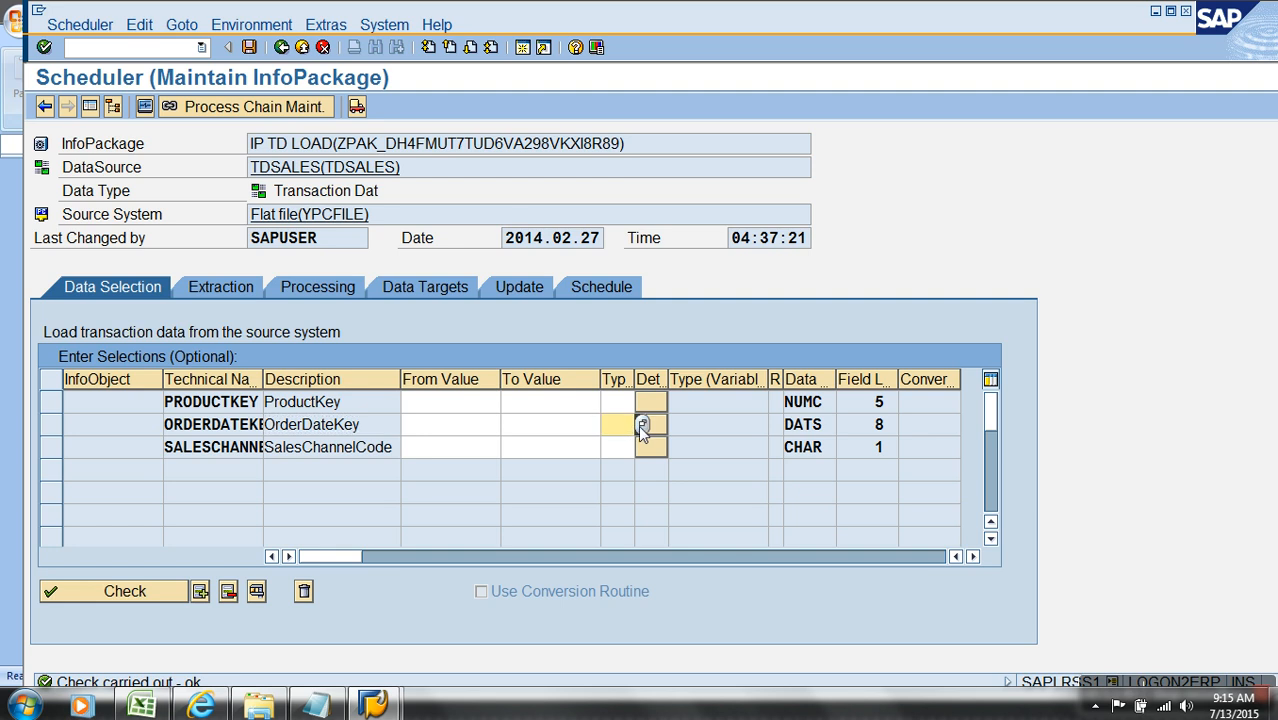
left_click(643, 426)
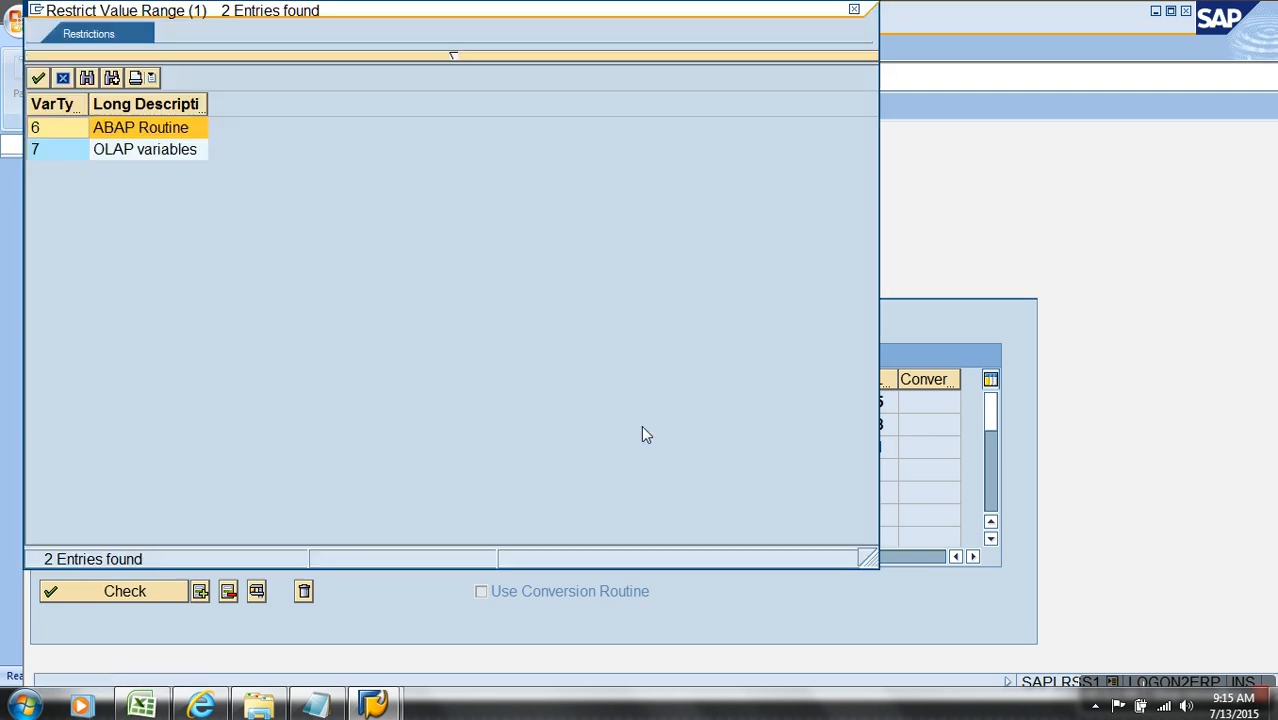
double_click(63, 134)
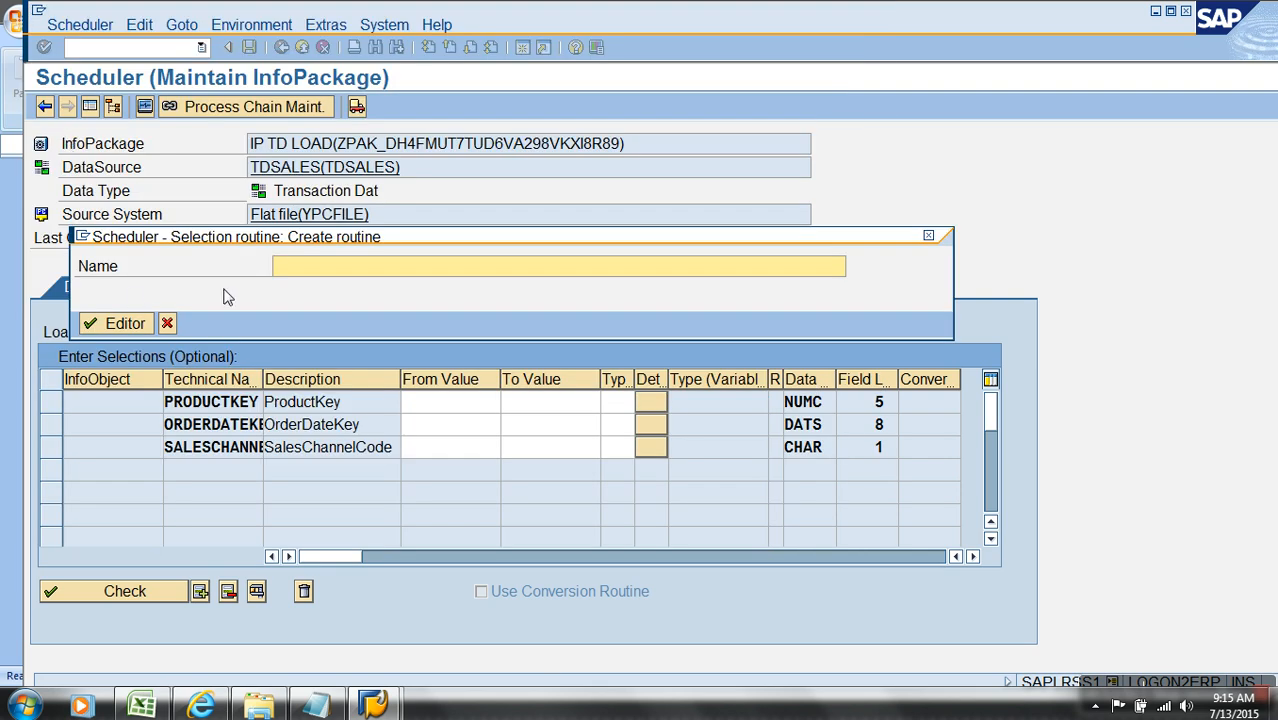
Step: Name the new selection routine Dynamic Yesterday Date and open it in the editor
type("Dynamic Yesterday Date")
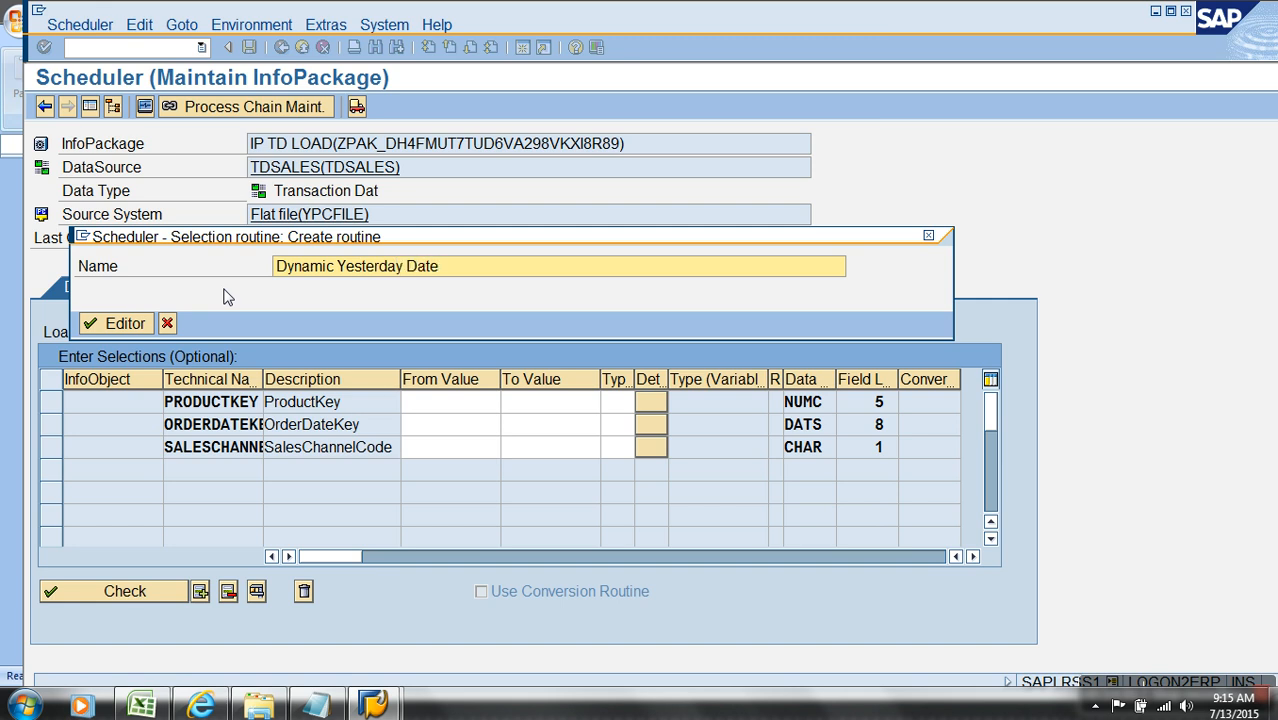
key("Return")
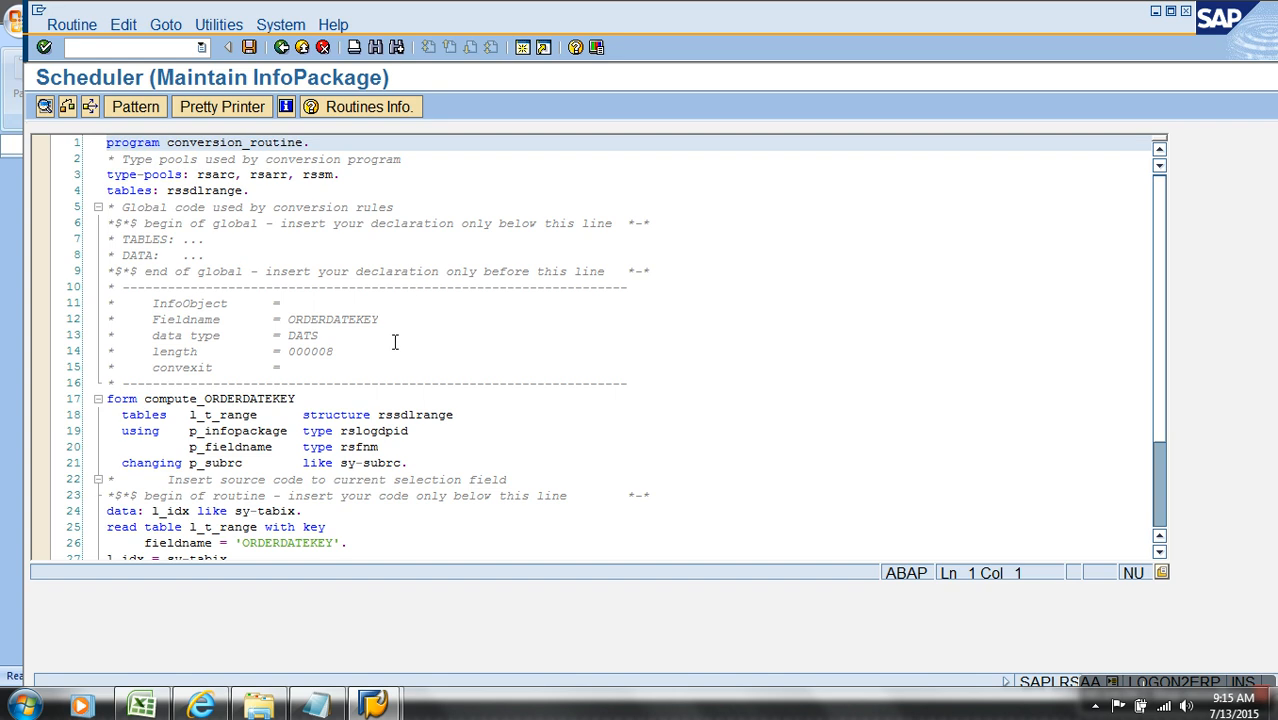
Step: Locate the read table statement in the compute_ORDERDATEKEY routine and copy the table name l_t_range
scroll(395, 342, "down", 3)
scroll(394, 342, "down", 1)
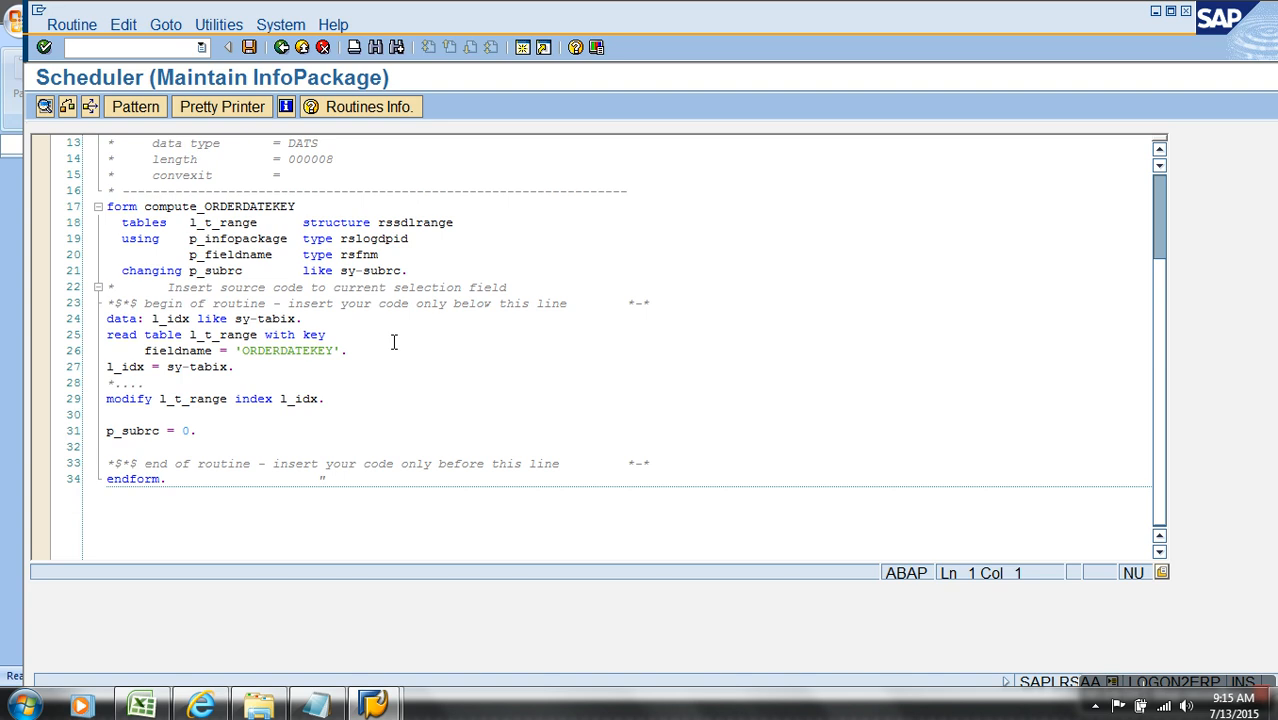
left_click(255, 336)
left_click_drag(256, 336, 189, 336)
key("ctrl+c")
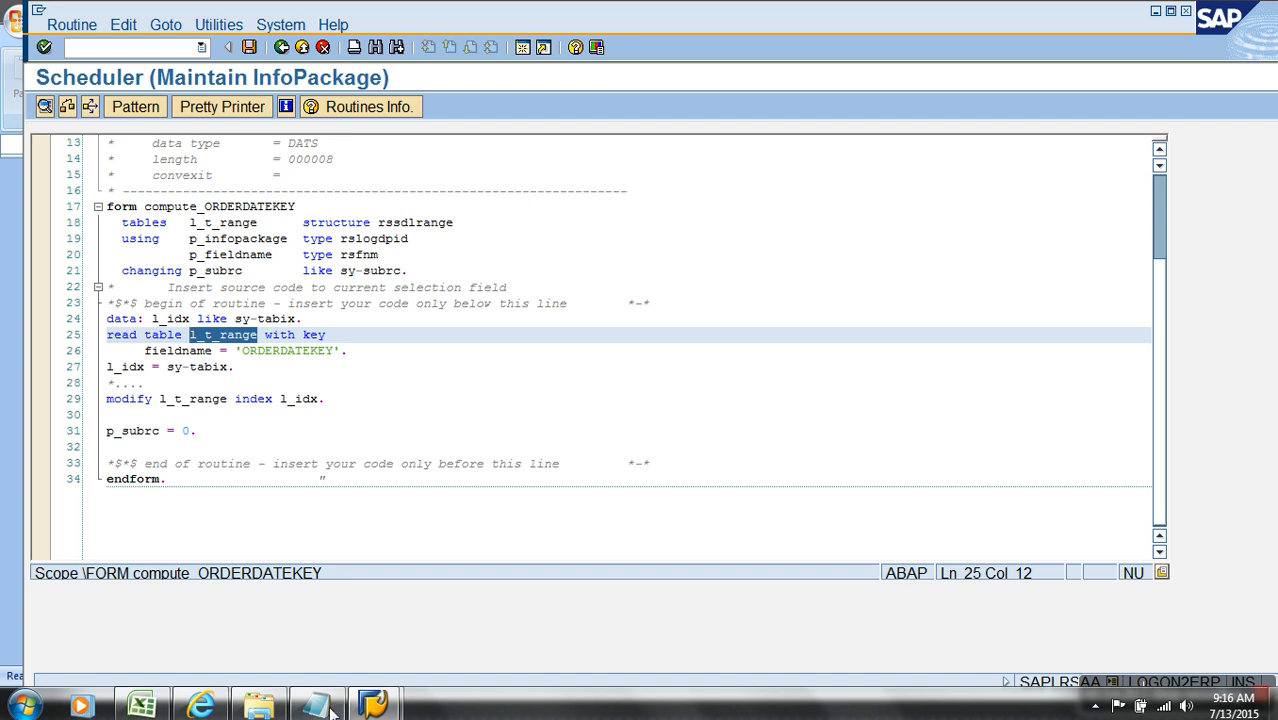
Step: Switch to Excel, create a blank workbook, and paste l_t_range into cell E4
left_click(141, 706)
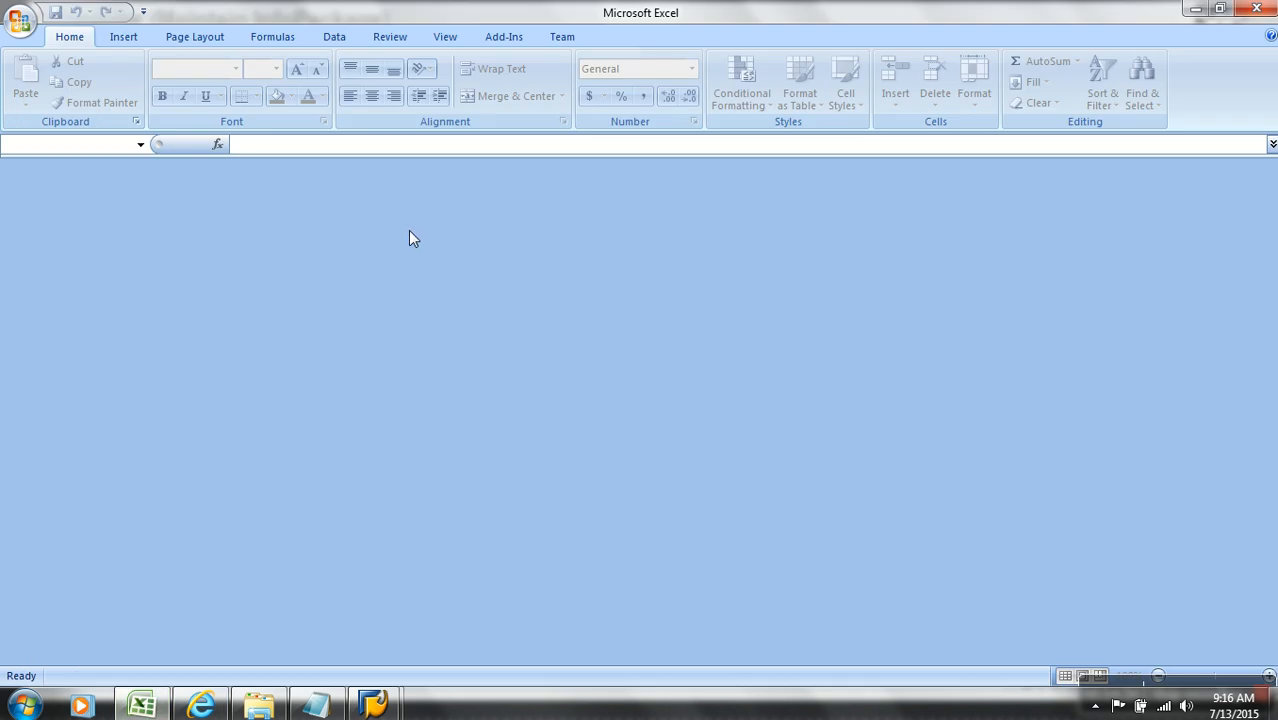
left_click(19, 20)
left_click(50, 62)
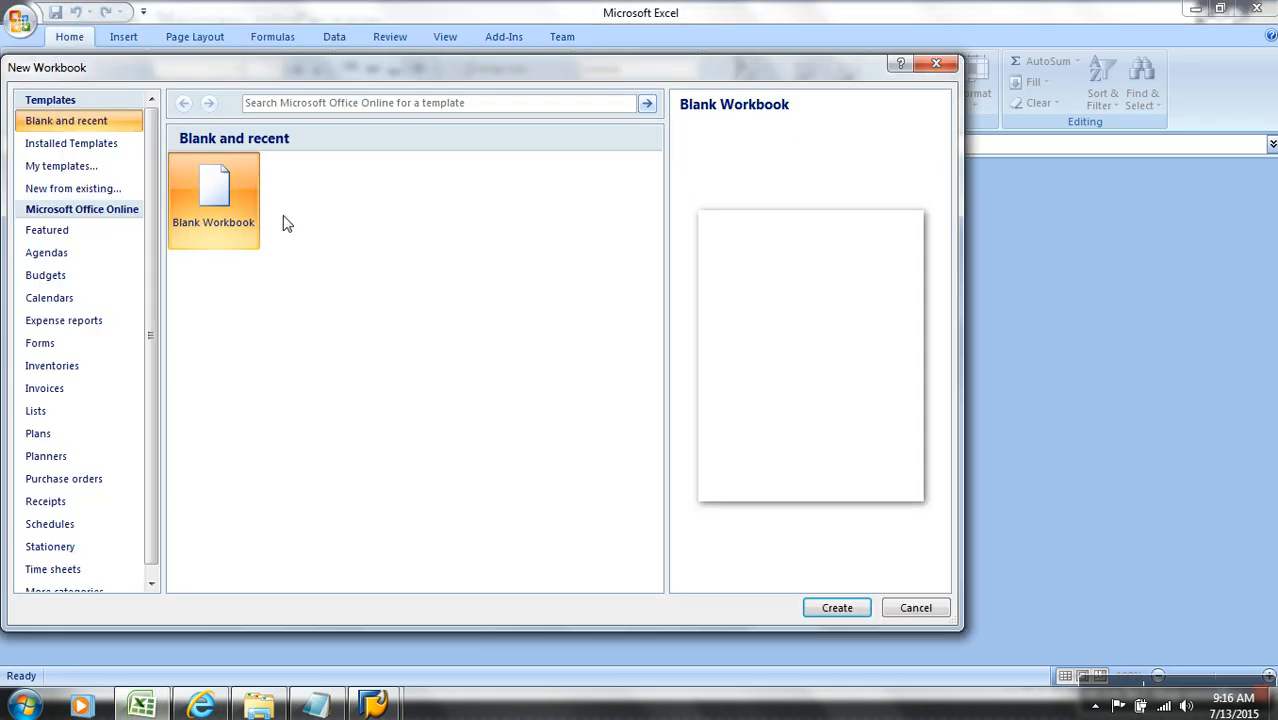
double_click(207, 204)
left_click(322, 243)
key("ctrl+v")
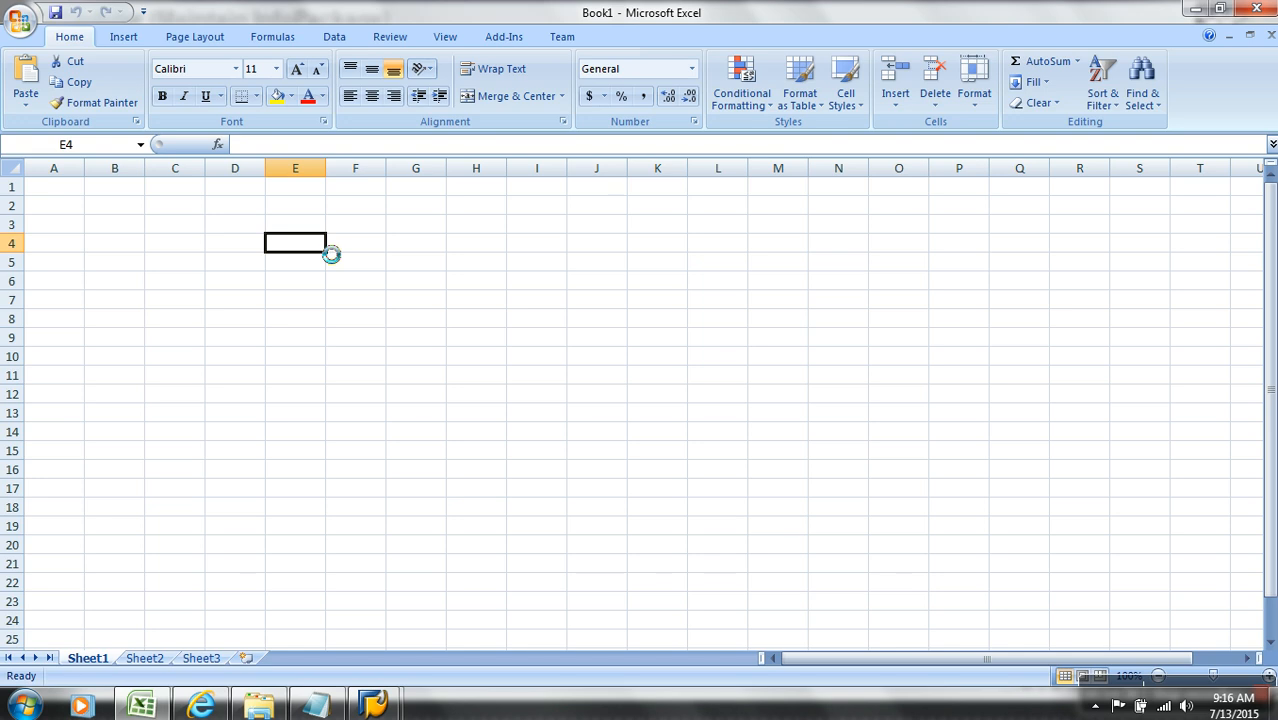
Step: Fit column E to the width of its contents and select cell E4
double_click(331, 172)
left_click(335, 173)
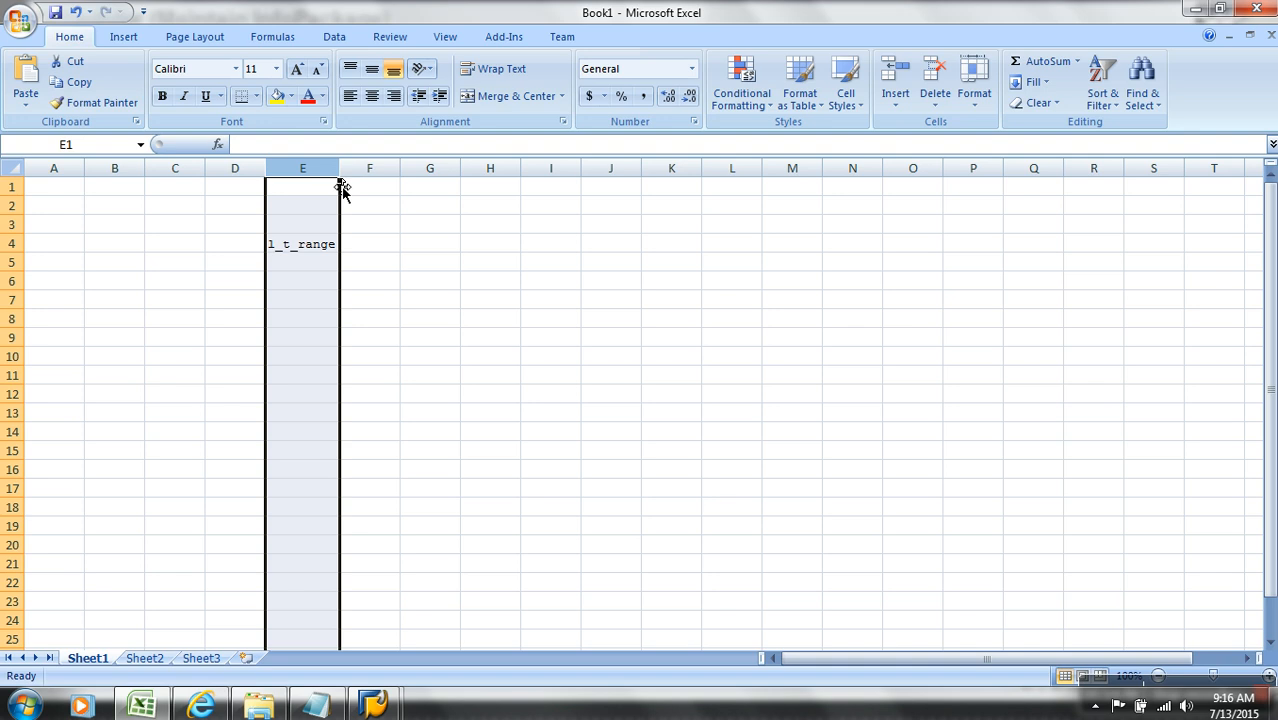
left_click(327, 244)
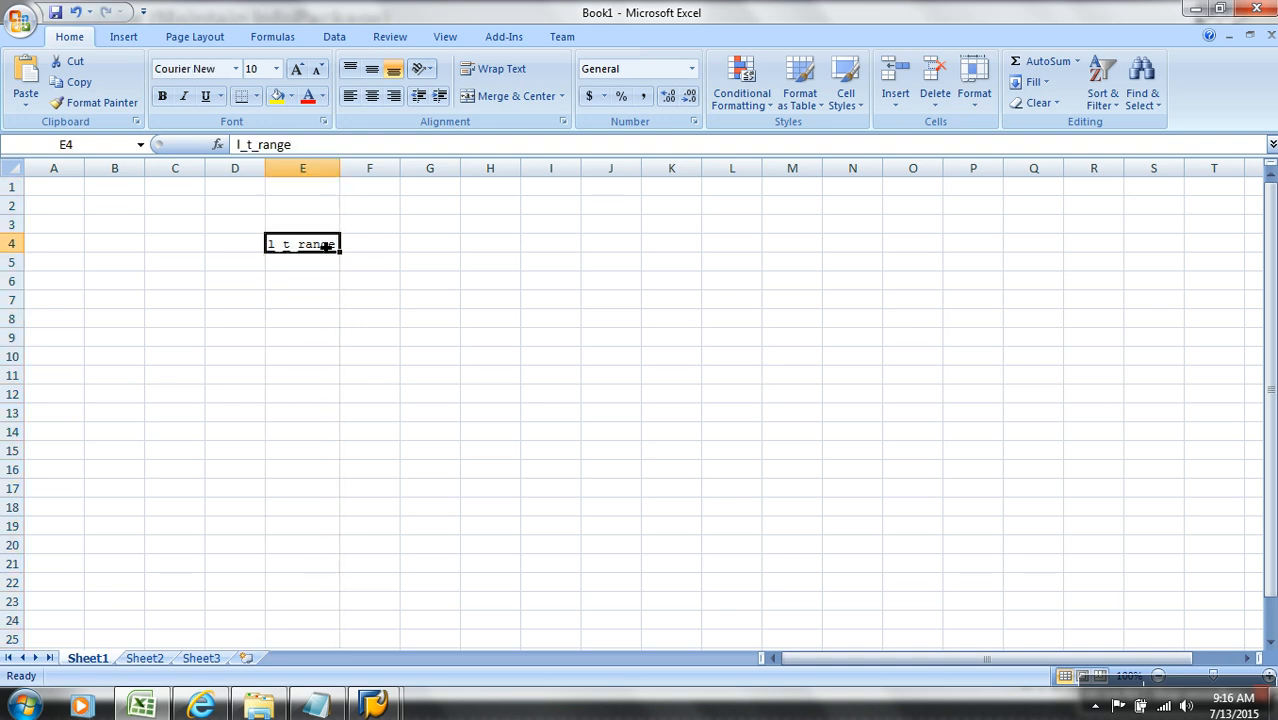